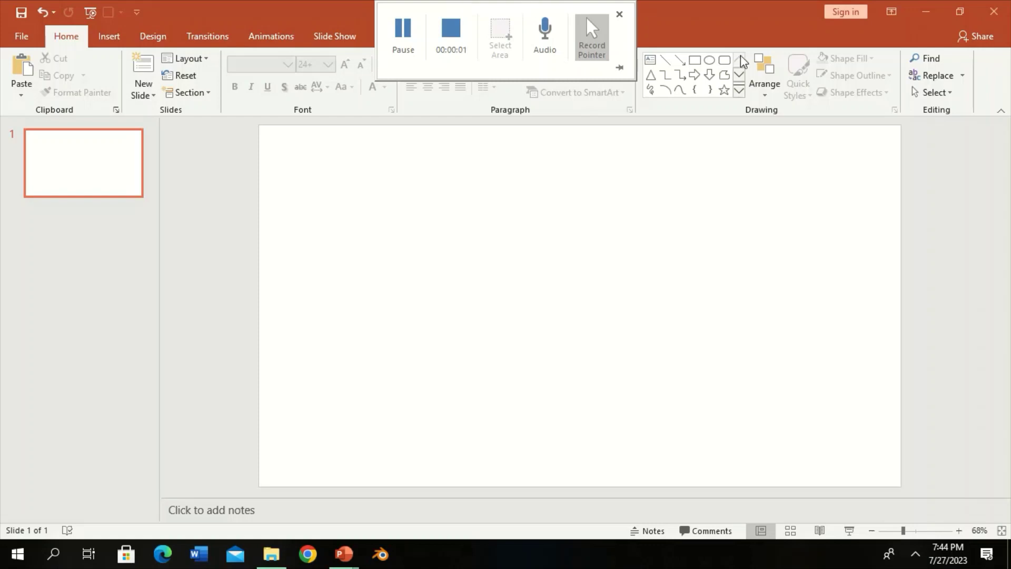
# Draw a large blue circle and subtract a flat oval from its top to scoop it out.
pyautogui.click(710, 59)
pyautogui.moveTo(466, 196); pyautogui.dragTo(697, 427)
pyautogui.moveTo(654, 379); pyautogui.dragTo(650, 379)
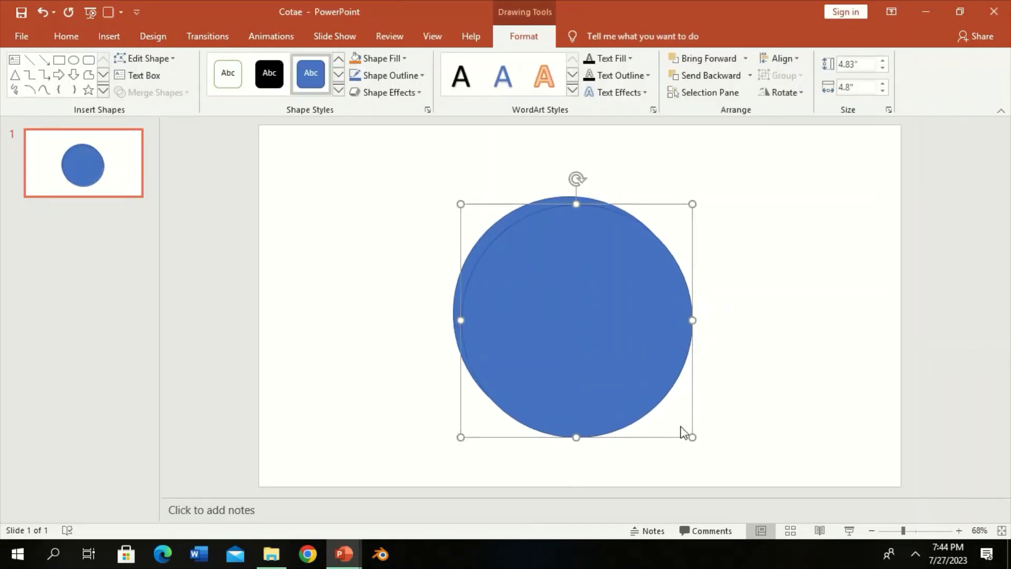
pyautogui.moveTo(462, 205); pyautogui.dragTo(548, 238)
pyautogui.moveTo(506, 222)
pyautogui.mouseDown()
pyautogui.moveTo(555, 223)
pyautogui.moveTo(668, 266)
pyautogui.moveTo(613, 237)
pyautogui.moveTo(678, 267)
pyautogui.mouseUp()
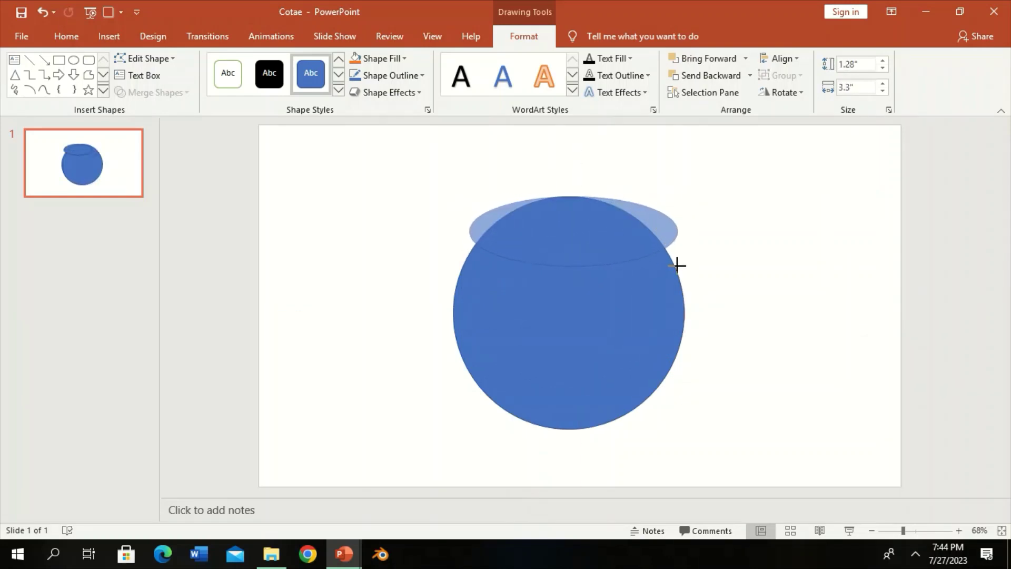
pyautogui.keyDown('shift'); pyautogui.click(636, 232); pyautogui.keyUp('shift')
pyautogui.click(147, 92)
pyautogui.click(158, 181)
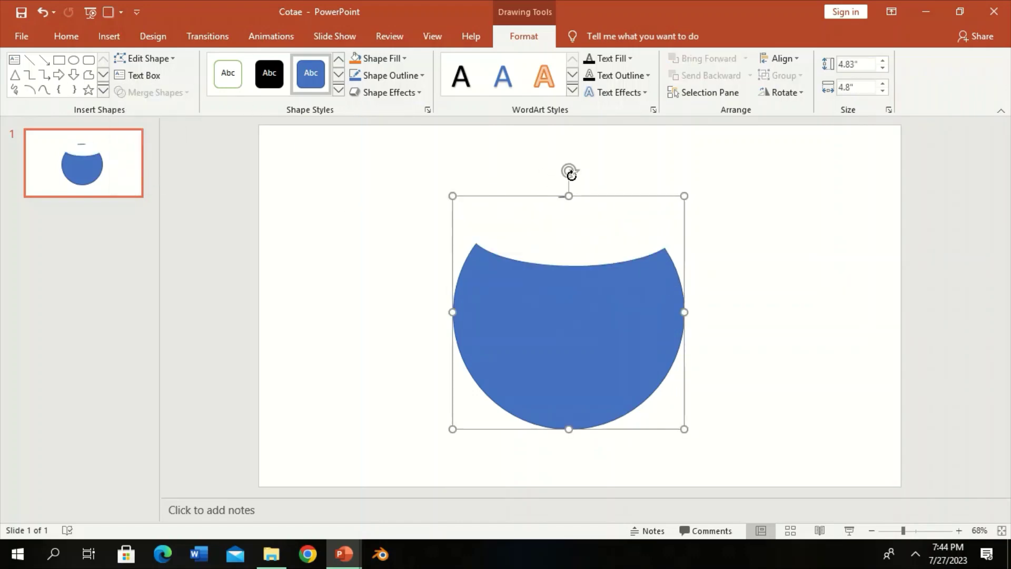
# Subtract a small square above the bowl to remove the leftover sliver.
pyautogui.click(705, 121)
pyautogui.click(695, 60)
pyautogui.moveTo(542, 169); pyautogui.dragTo(595, 217)
pyautogui.keyDown('shift'); pyautogui.click(583, 269); pyautogui.keyUp('shift')
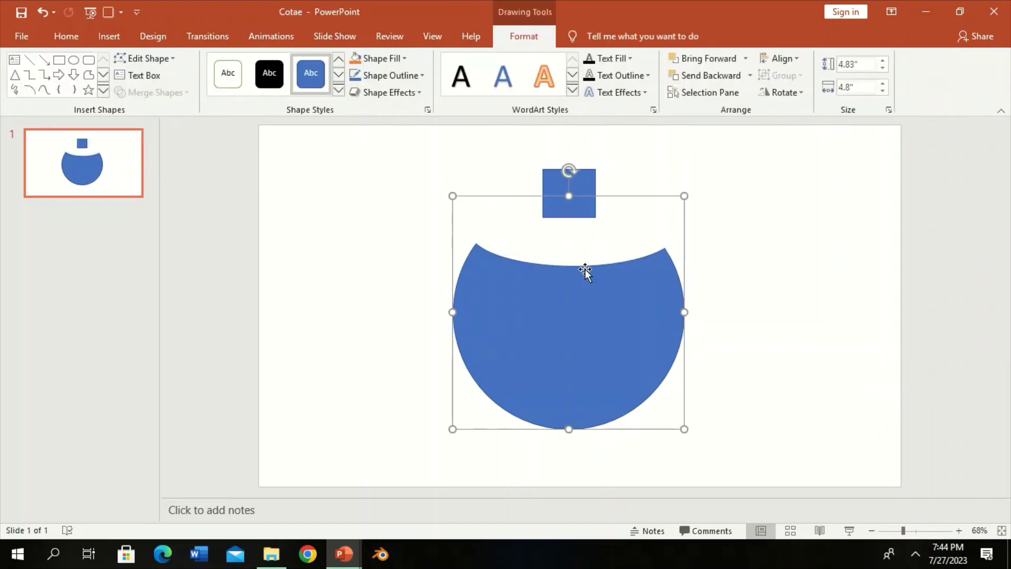
pyautogui.click(188, 93)
pyautogui.click(153, 181)
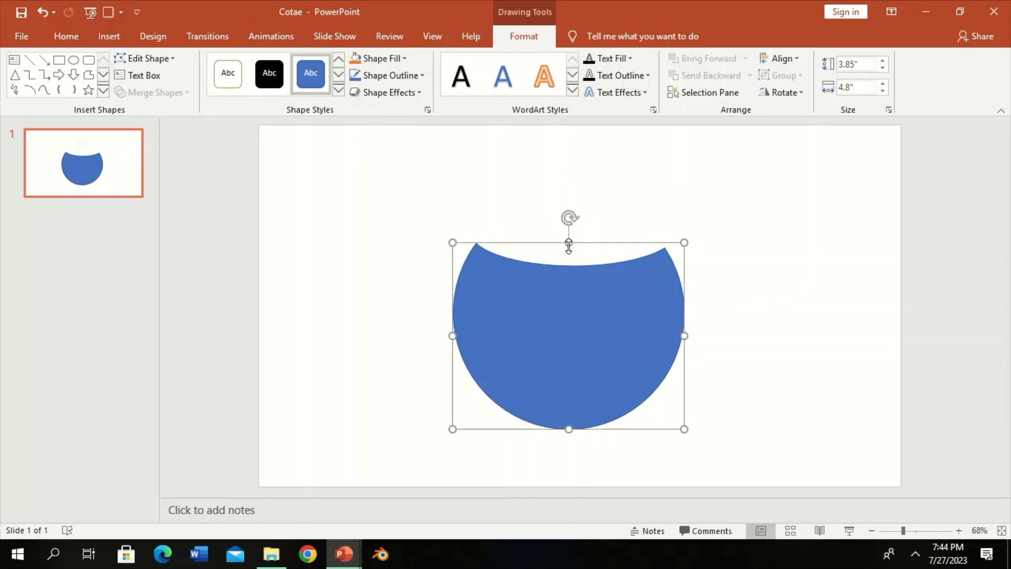
pyautogui.click(915, 533)
pyautogui.scroll(2, 860, 365)
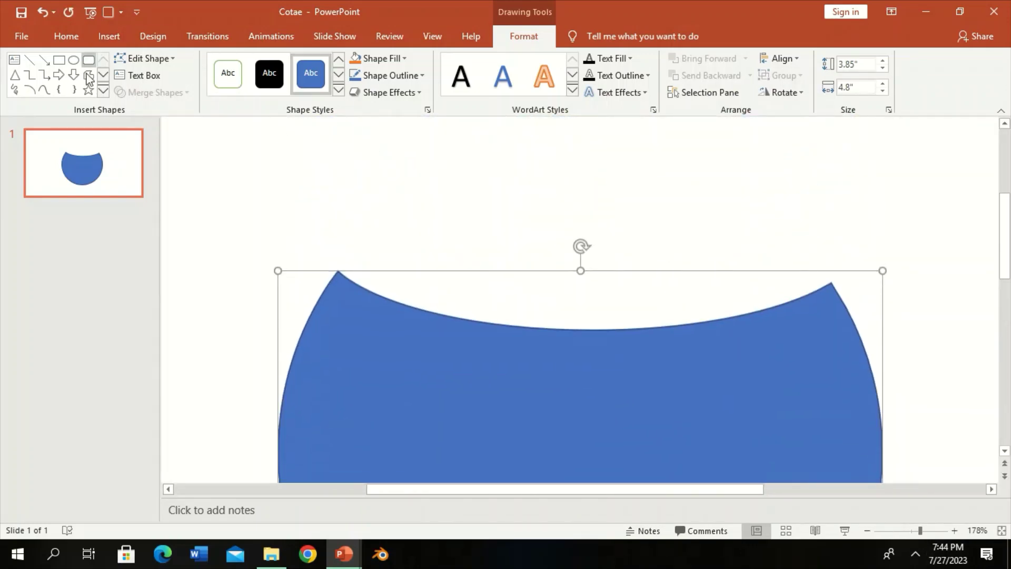
# Draw a flat ellipse across the bowl's top and size it to fit.
pyautogui.click(74, 60)
pyautogui.moveTo(337, 246); pyautogui.dragTo(831, 322)
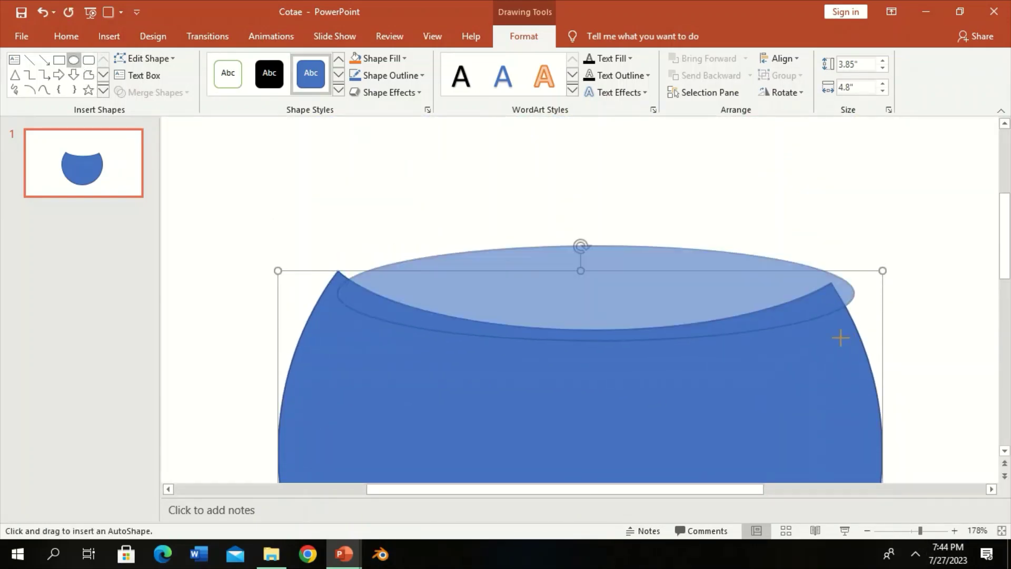
pyautogui.moveTo(338, 243); pyautogui.dragTo(336, 232)
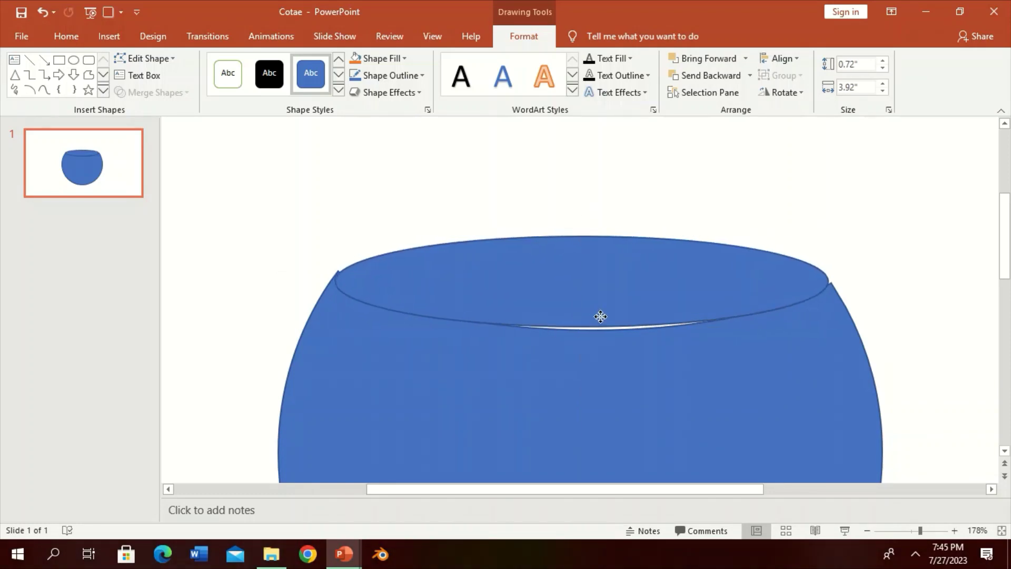
pyautogui.click(335, 279)
pyautogui.moveTo(337, 277); pyautogui.dragTo(332, 284)
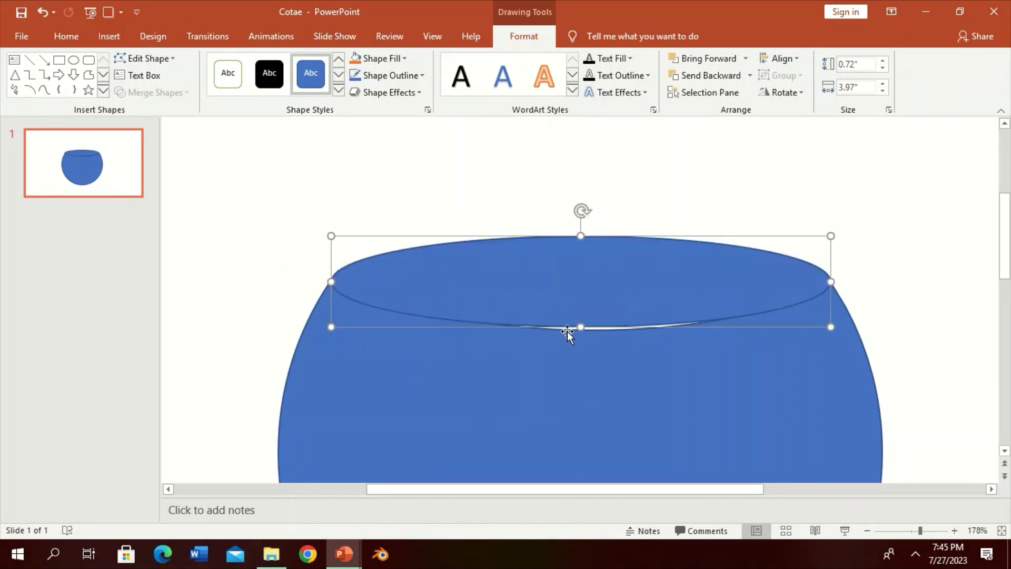
pyautogui.moveTo(574, 329); pyautogui.dragTo(580, 335)
pyautogui.click(691, 364)
pyautogui.click(535, 311)
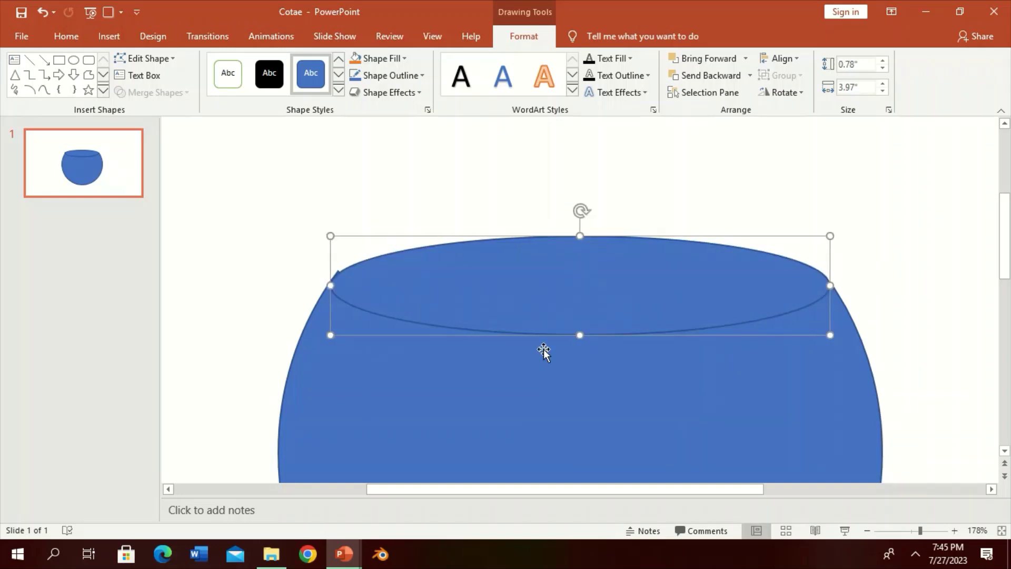
# Centre the ellipse on the bowl's top and subtract it from the bowl body.
pyautogui.click(779, 375)
pyautogui.click(704, 312)
pyautogui.click(672, 362)
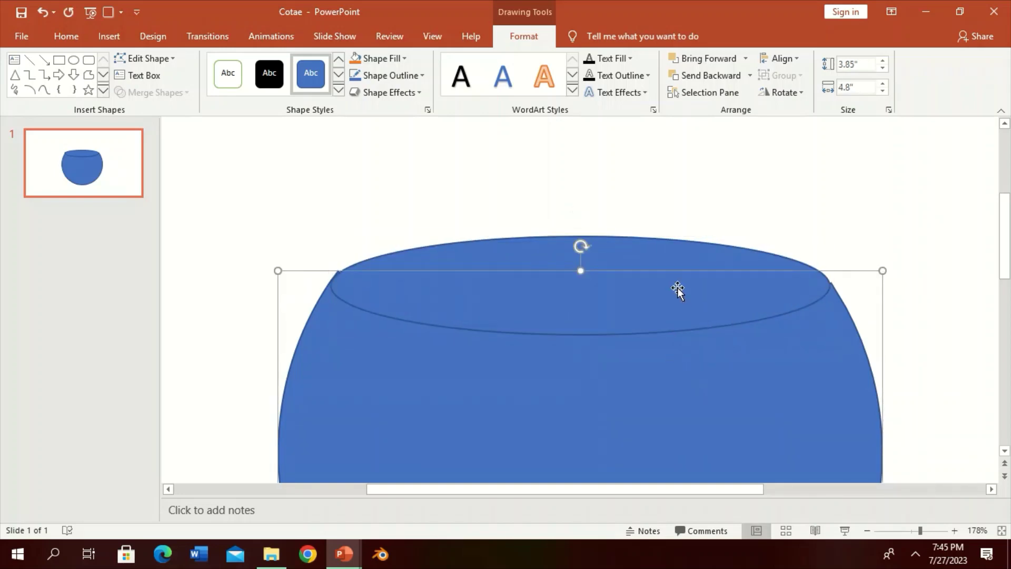
pyautogui.click(659, 301)
pyautogui.moveTo(659, 300); pyautogui.dragTo(642, 281)
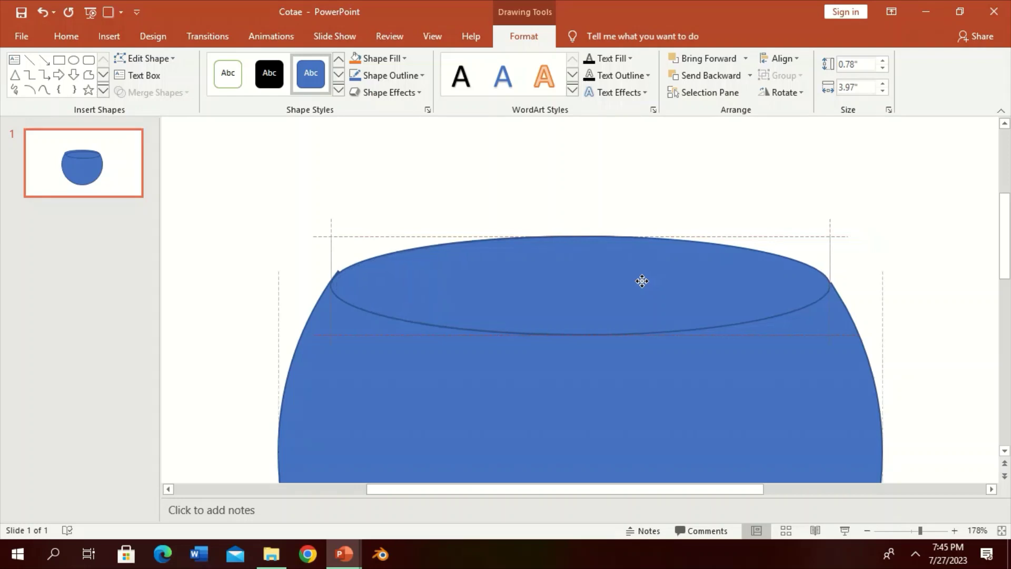
pyautogui.keyDown('shift'); pyautogui.click(657, 388); pyautogui.keyUp('shift')
pyautogui.click(183, 92)
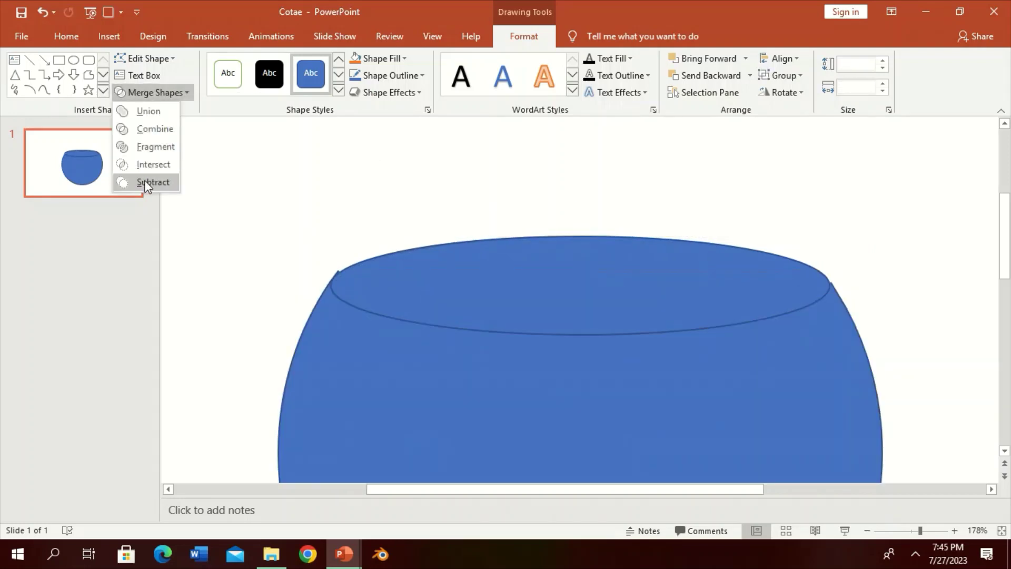
pyautogui.click(146, 182)
# Draw a smaller inner ellipse and subtract it to hollow out a white opening.
pyautogui.click(74, 60)
pyautogui.moveTo(358, 257); pyautogui.dragTo(805, 317)
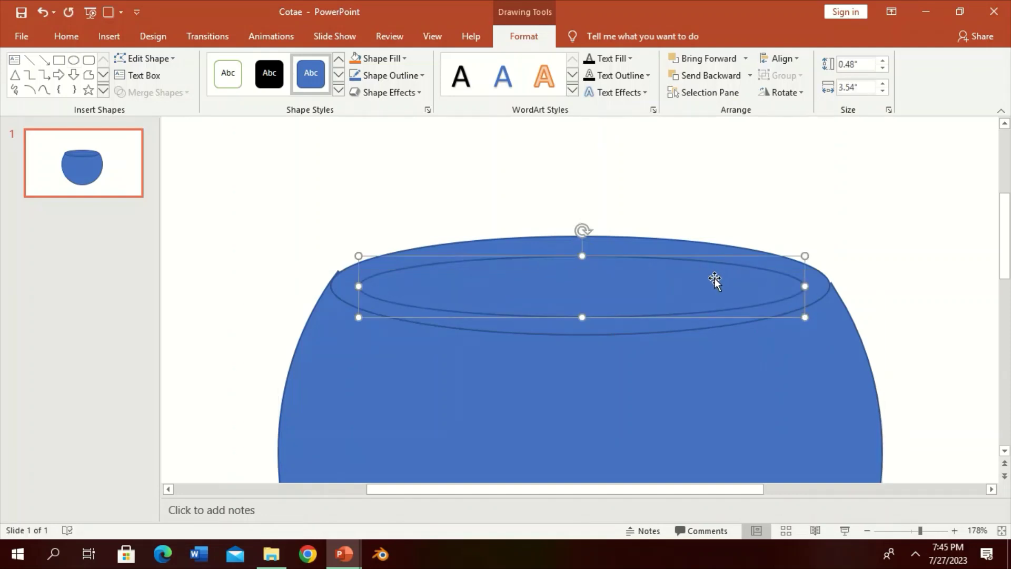
pyautogui.keyDown('shift'); pyautogui.click(698, 251); pyautogui.keyUp('shift')
pyautogui.click(151, 93)
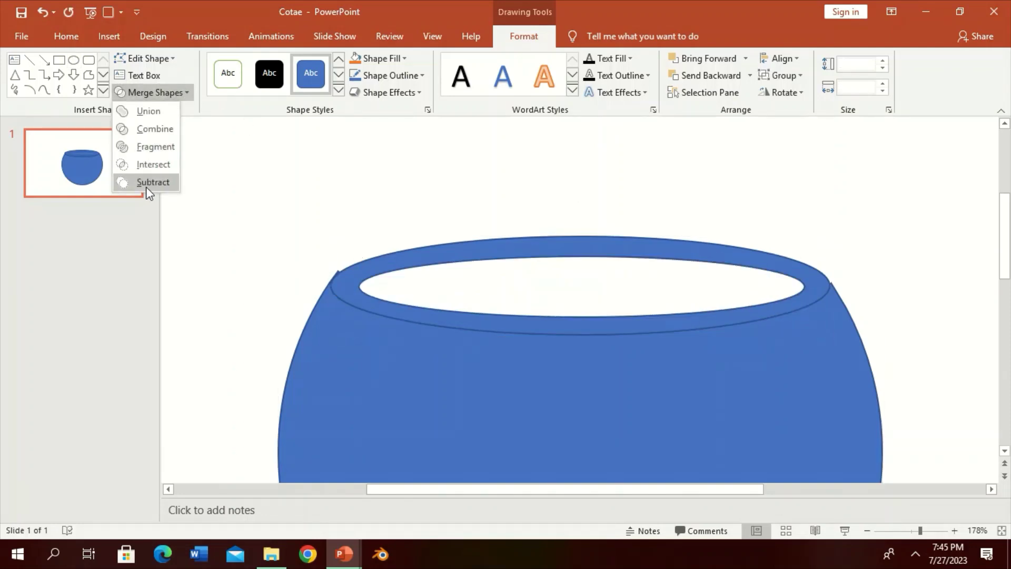
pyautogui.click(147, 186)
pyautogui.click(344, 221)
# Draw a jagged freeform along the opening's lower edge and union it with the rim.
pyautogui.click(680, 89)
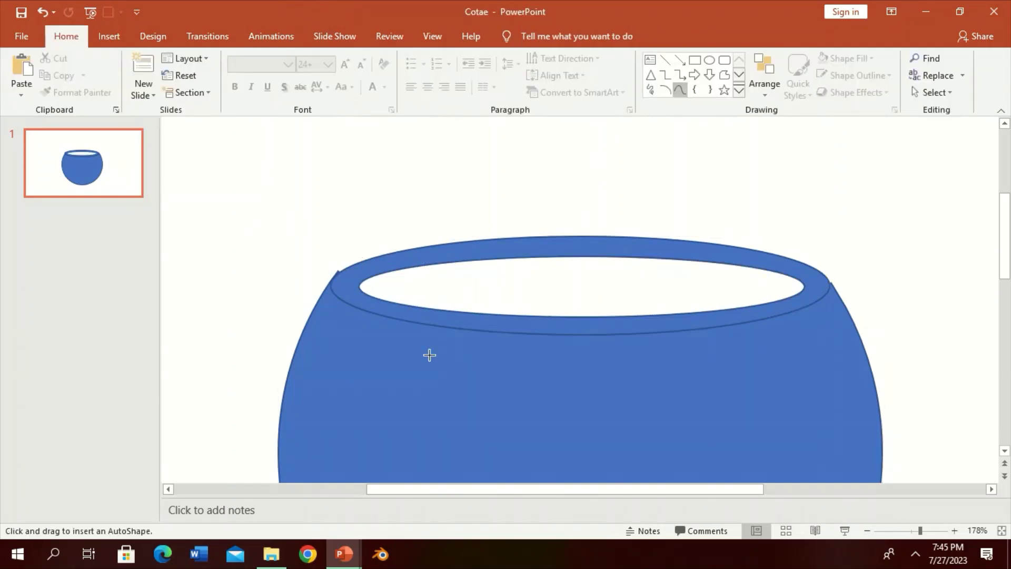
pyautogui.click(395, 318)
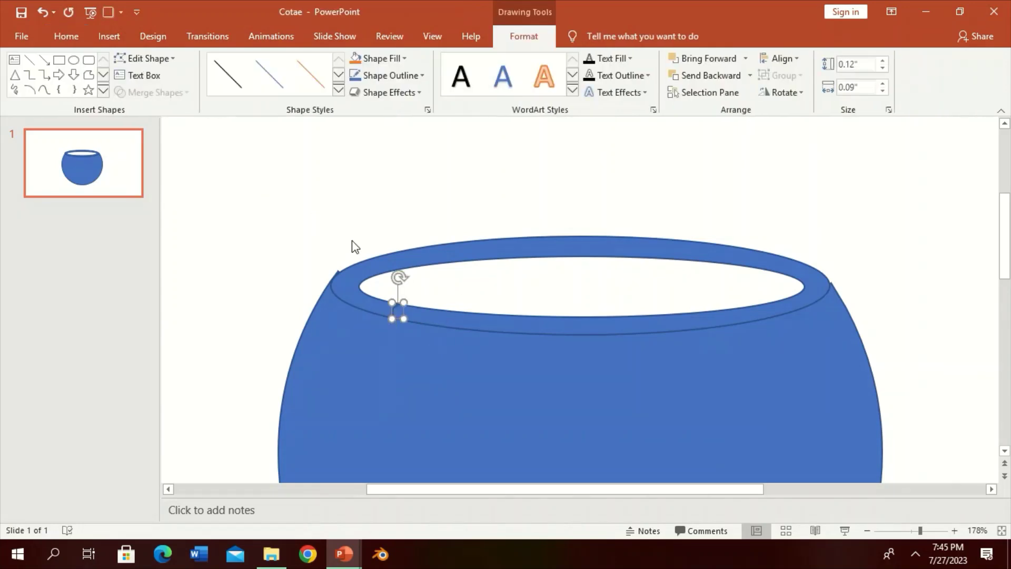
pyautogui.press('Escape')
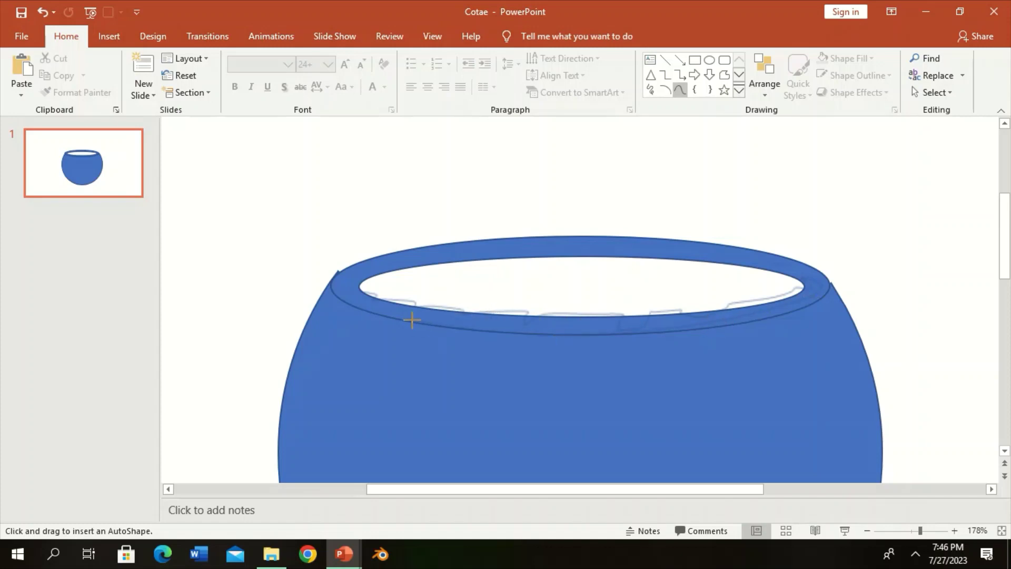
pyautogui.click(362, 287)
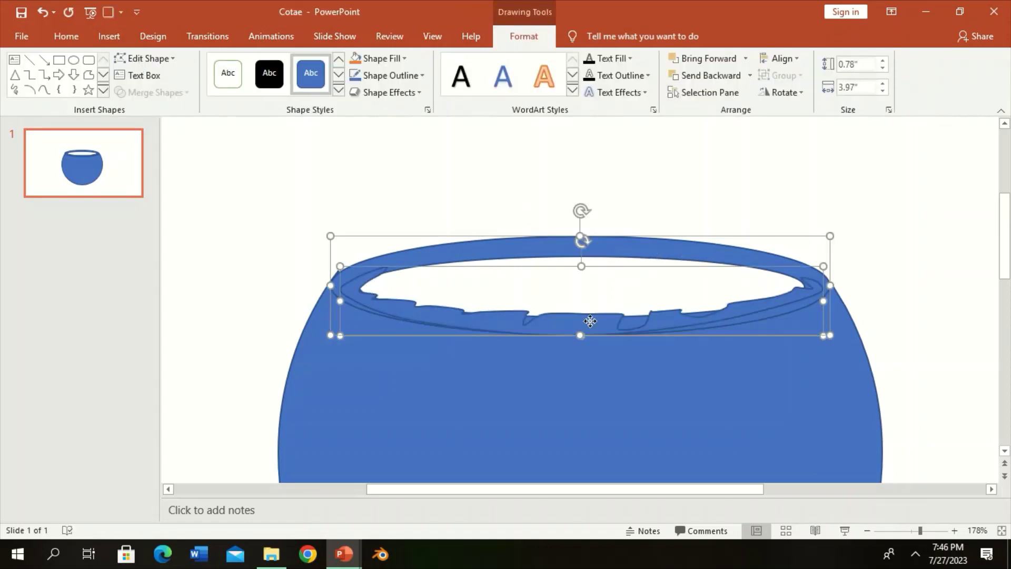
pyautogui.click(153, 93)
pyautogui.click(153, 113)
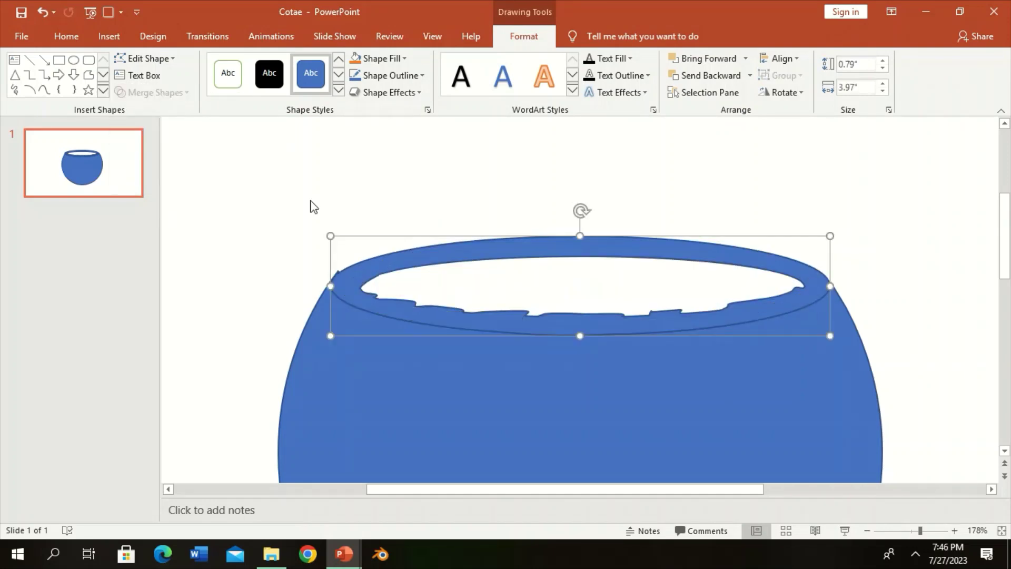
pyautogui.click(311, 207)
pyautogui.scroll(-1, 707, 140)
# Fill the bowl's opening with a blue oval sent behind the rim.
pyautogui.click(709, 59)
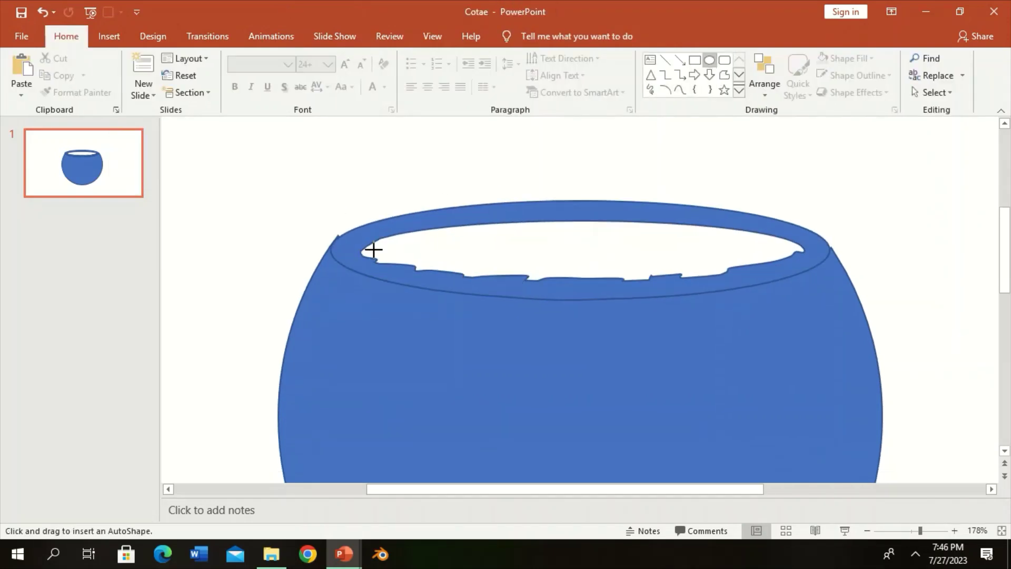
pyautogui.moveTo(373, 250); pyautogui.dragTo(836, 327)
pyautogui.moveTo(734, 278); pyautogui.dragTo(717, 266)
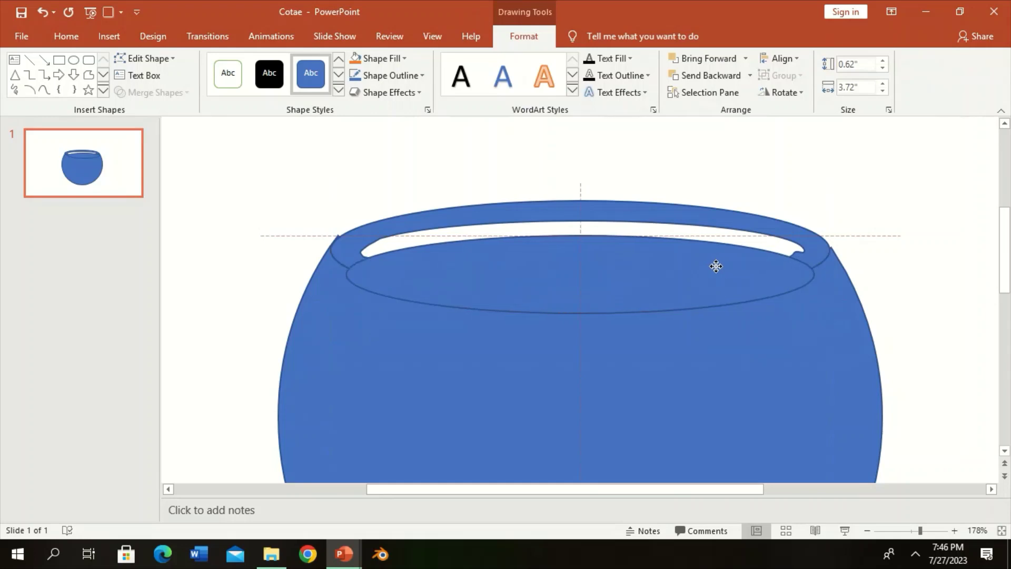
pyautogui.click(714, 78)
pyautogui.click(868, 191)
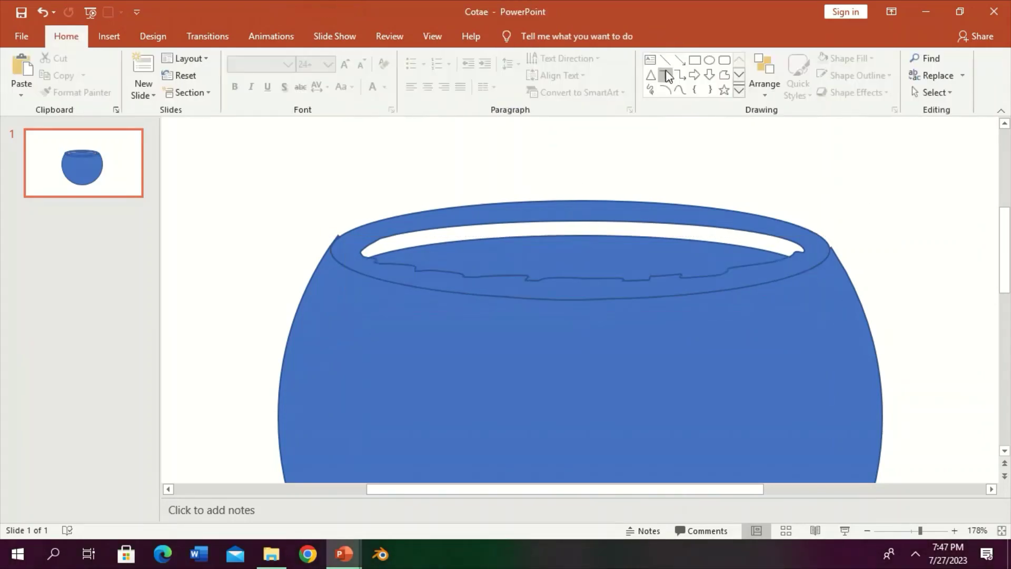
pyautogui.click(710, 59)
pyautogui.moveTo(349, 224)
pyautogui.mouseDown()
pyautogui.moveTo(790, 327)
pyautogui.moveTo(728, 269)
pyautogui.moveTo(814, 259)
pyautogui.mouseUp()
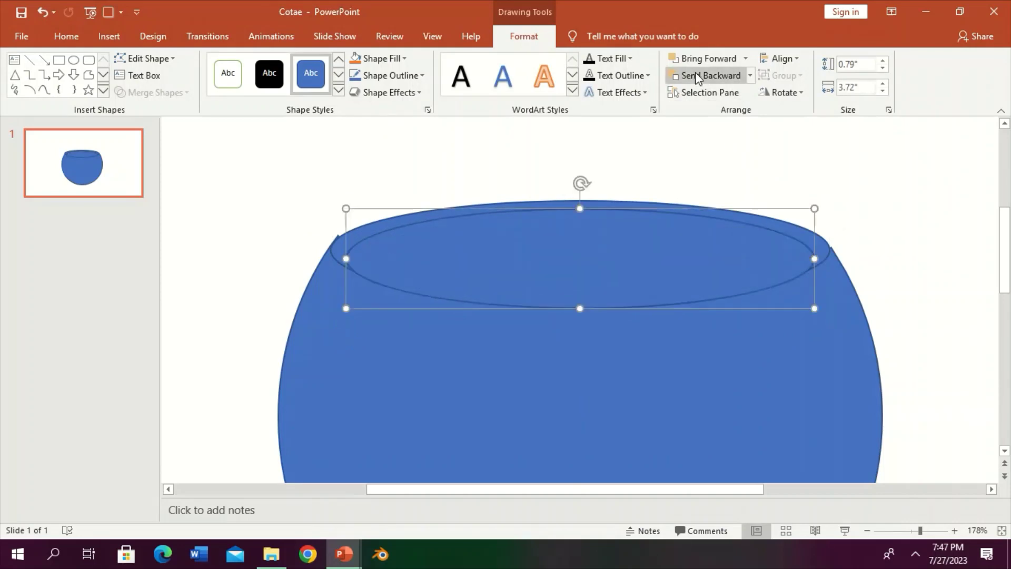
pyautogui.click(699, 77)
# Draw a thin 0.47" by 1.52" curved highlight along the rim's upper left.
pyautogui.click(863, 207)
pyautogui.click(680, 89)
pyautogui.scroll(-1, 499, 185)
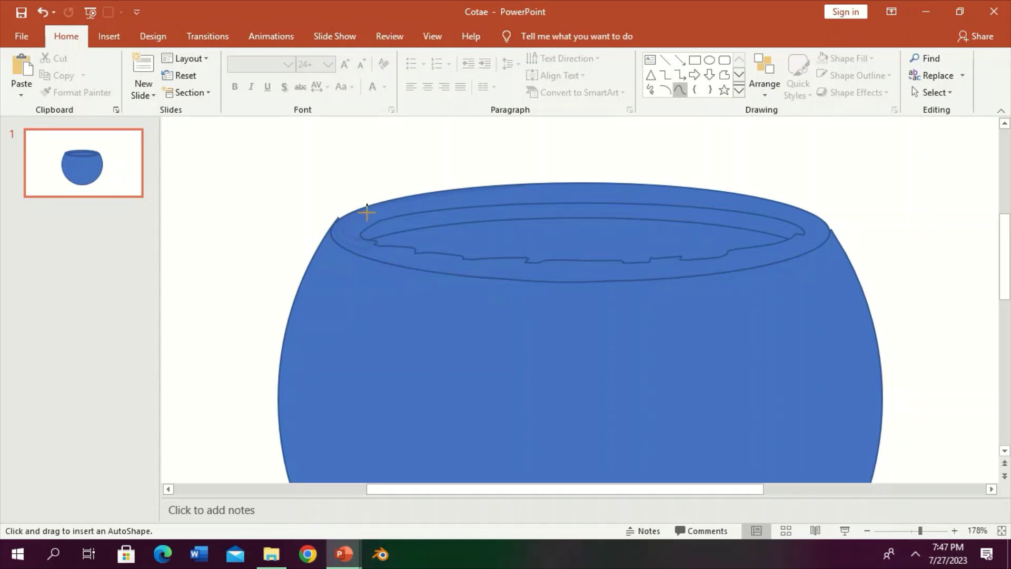
pyautogui.doubleClick(526, 186)
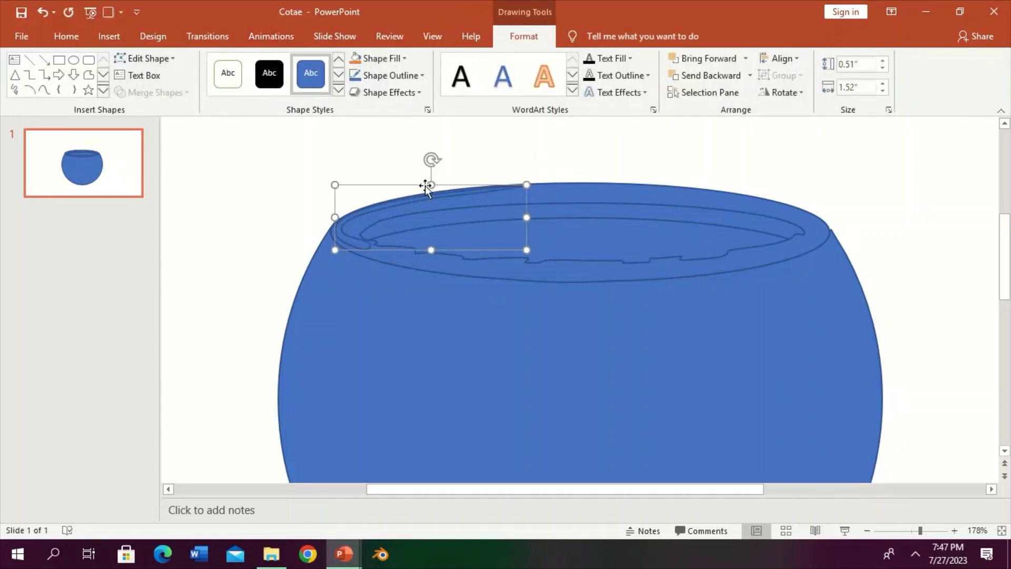
pyautogui.moveTo(431, 185); pyautogui.dragTo(431, 191)
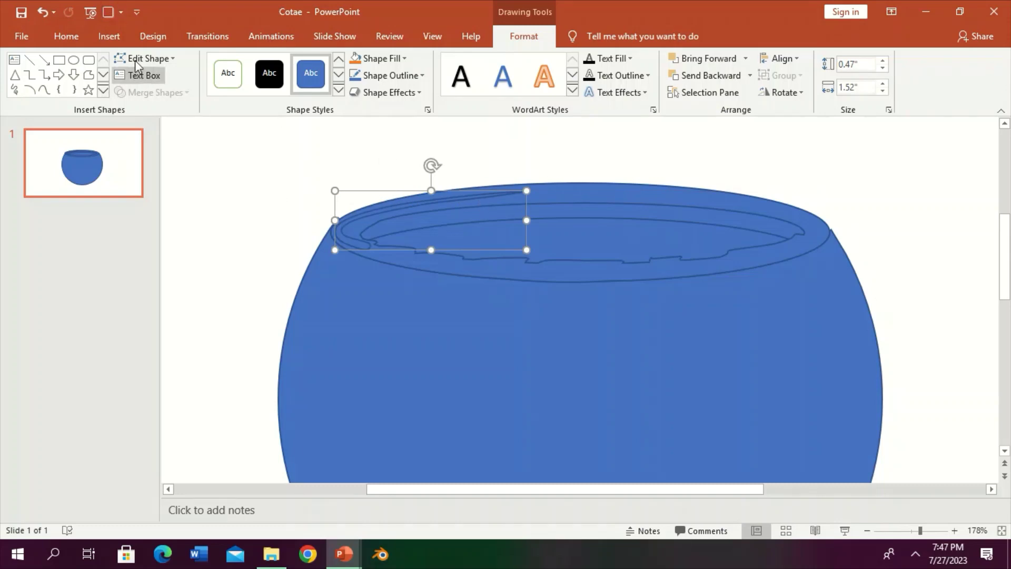
pyautogui.click(74, 59)
pyautogui.moveTo(385, 253); pyautogui.dragTo(371, 246)
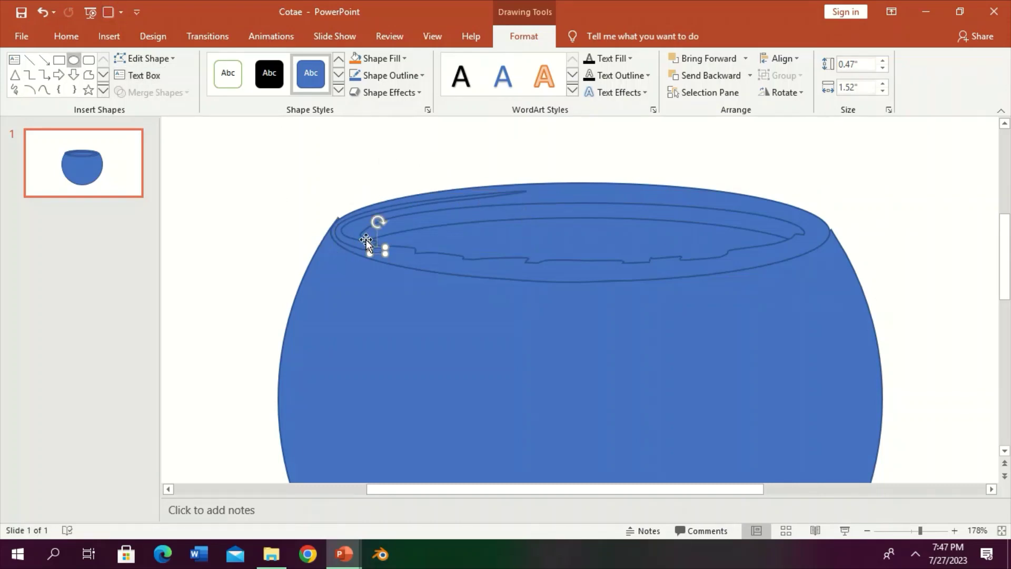
pyautogui.hotkey('ctrl', 'z')
pyautogui.scroll(5, 610, 196)
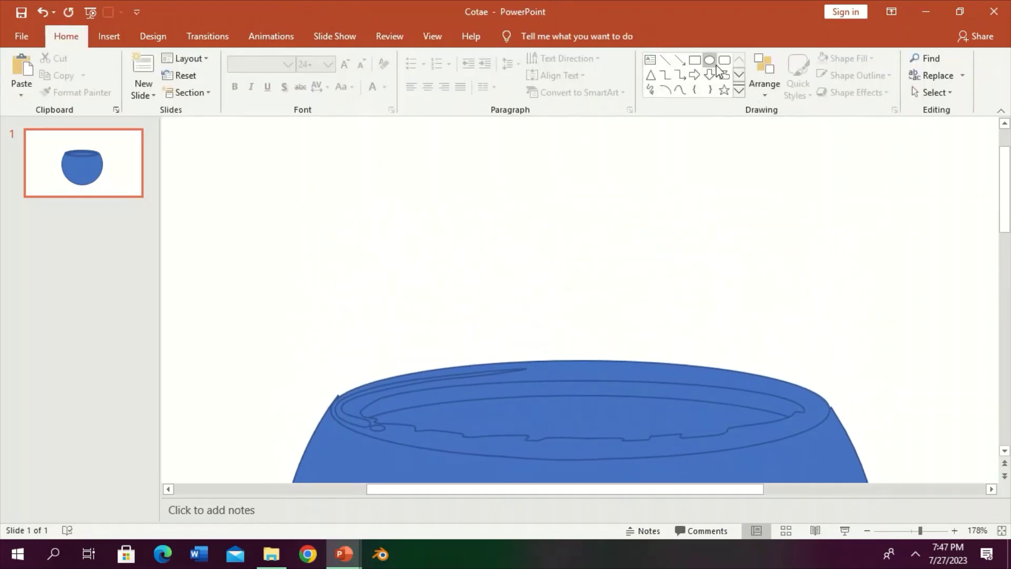
# Draw a tall thin cylinder above the bowl as the straw.
pyautogui.click(739, 90)
pyautogui.click(814, 223)
pyautogui.moveTo(677, 173); pyautogui.dragTo(689, 348)
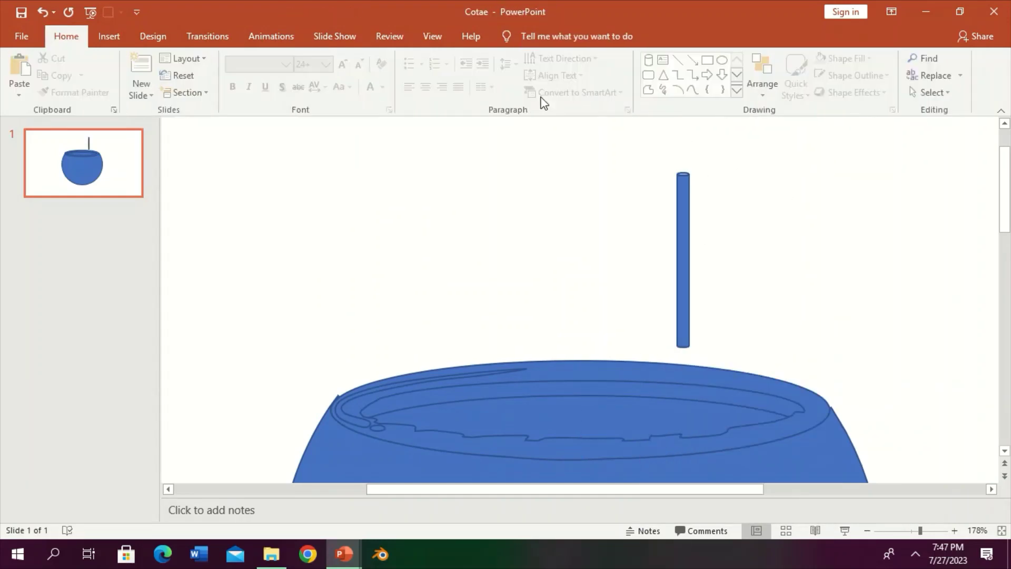
pyautogui.moveTo(691, 175); pyautogui.dragTo(691, 175)
pyautogui.click(684, 179)
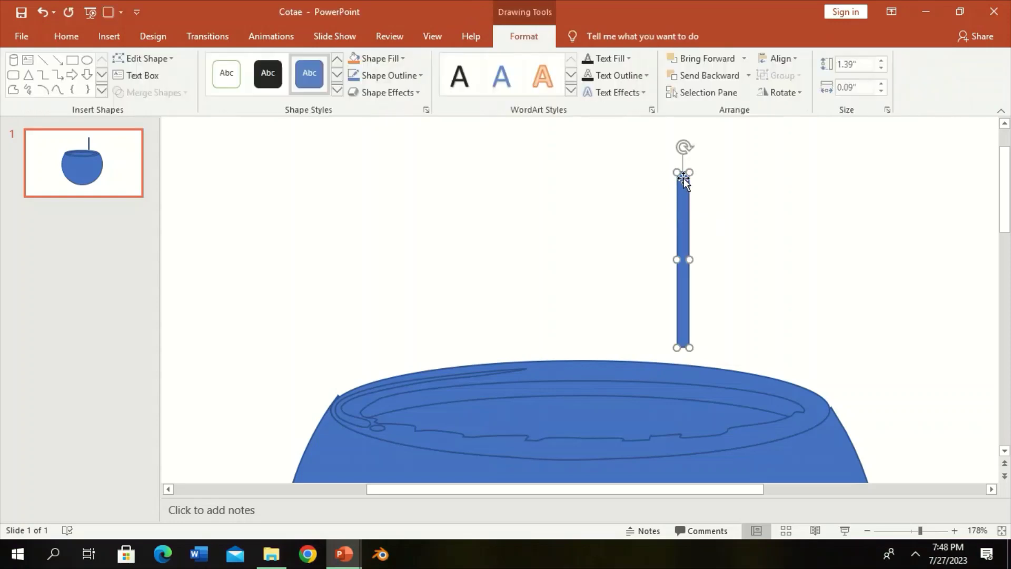
pyautogui.click(367, 174)
# Subtract a tiny ellipse from the cylinder's tip to make the straw hollow.
pyautogui.click(682, 190)
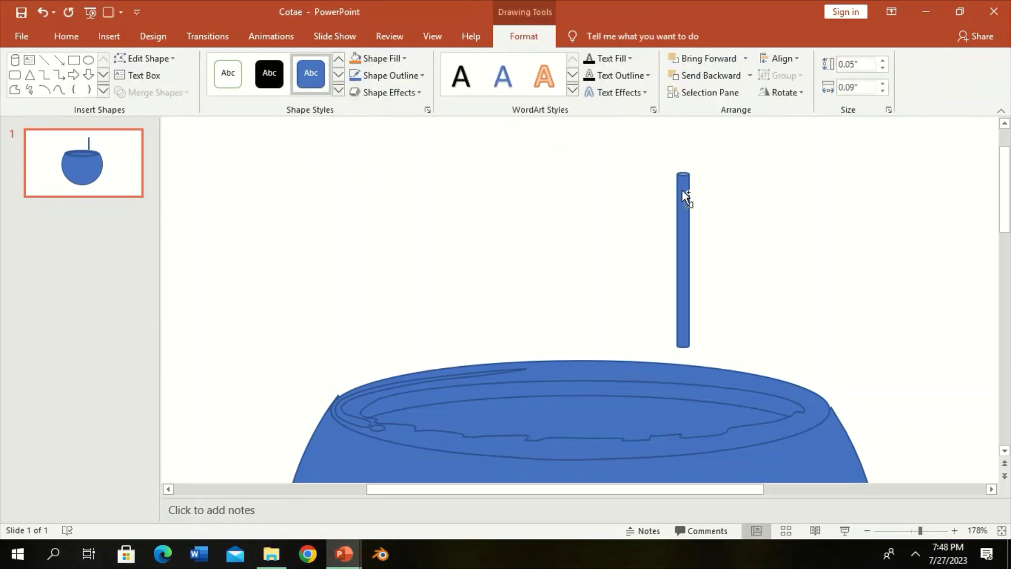
pyautogui.moveTo(684, 196)
pyautogui.mouseDown()
pyautogui.moveTo(705, 197)
pyautogui.moveTo(688, 175)
pyautogui.mouseUp()
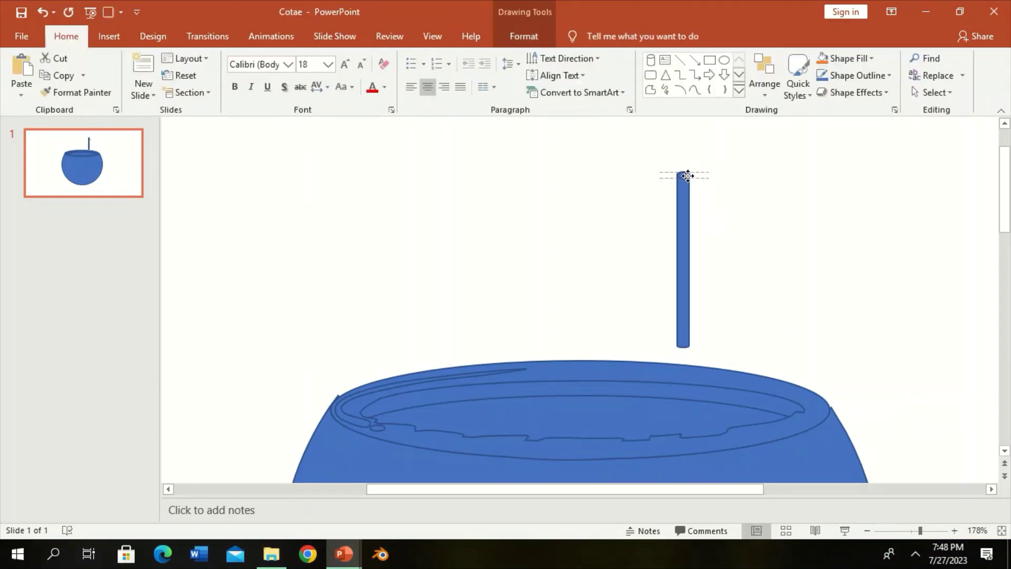
pyautogui.click(733, 242)
pyautogui.click(683, 184)
pyautogui.click(524, 36)
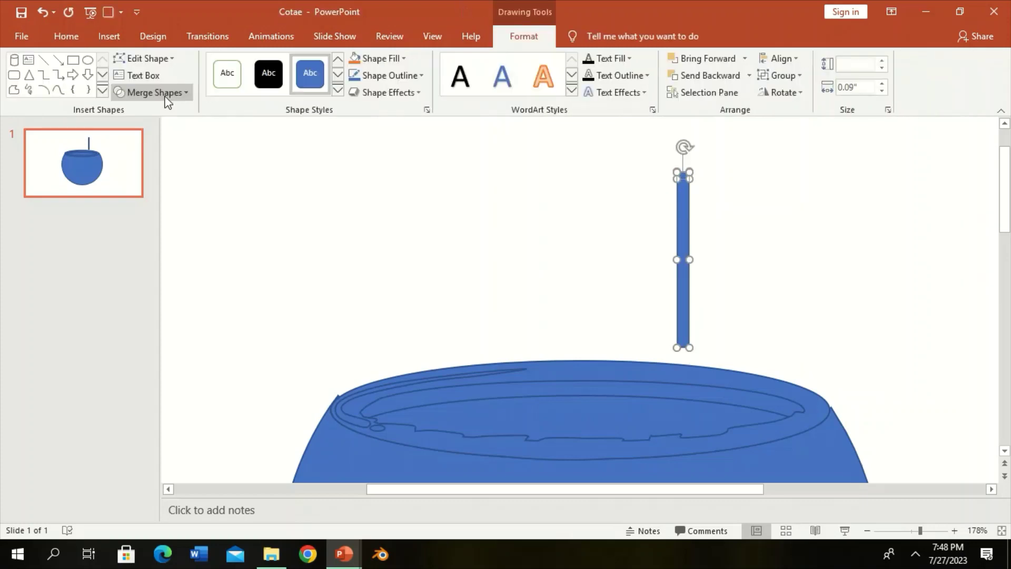
pyautogui.click(153, 92)
pyautogui.click(155, 183)
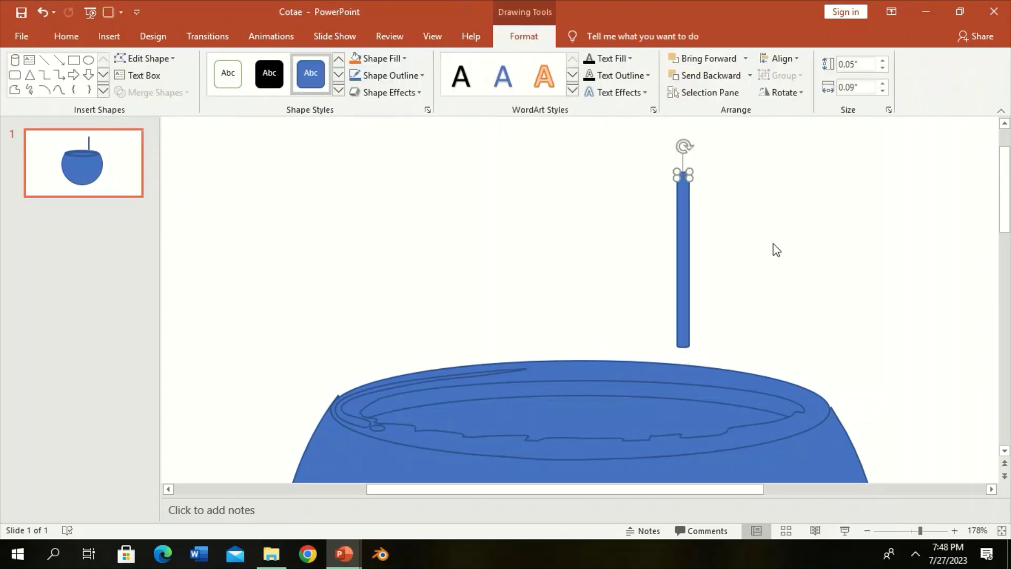
# Tilt the straw clockwise and move it into the coconut's opening.
pyautogui.moveTo(735, 136); pyautogui.dragTo(622, 330)
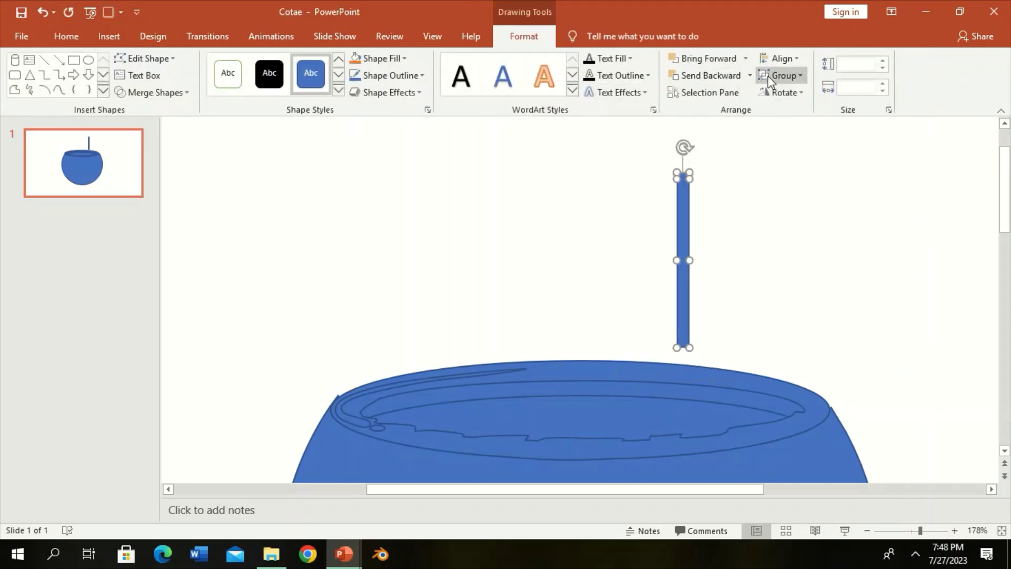
pyautogui.moveTo(685, 148); pyautogui.dragTo(697, 149)
pyautogui.moveTo(693, 192); pyautogui.dragTo(676, 295)
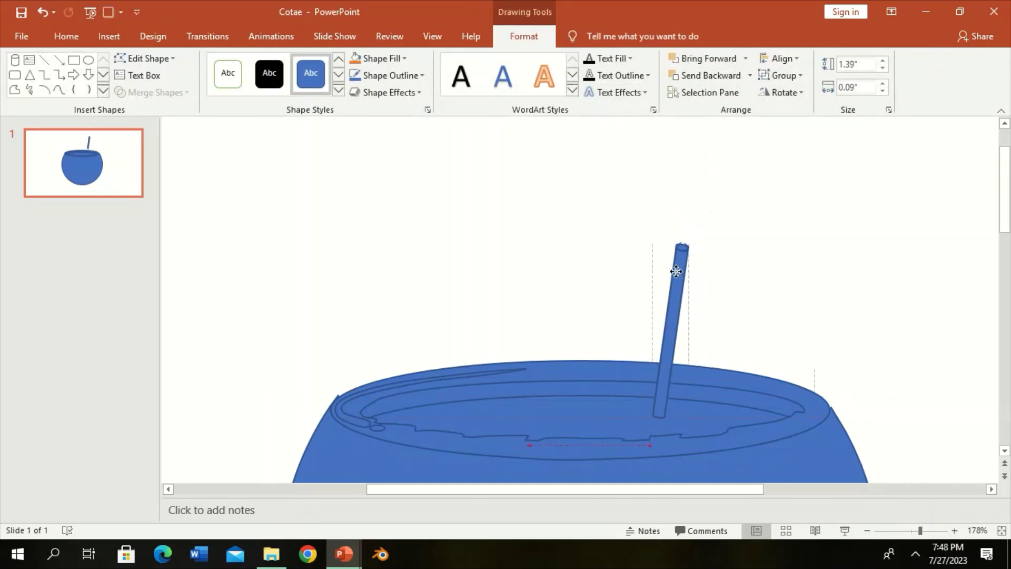
pyautogui.click(763, 255)
pyautogui.scroll(-2, 748, 211)
pyautogui.click(695, 89)
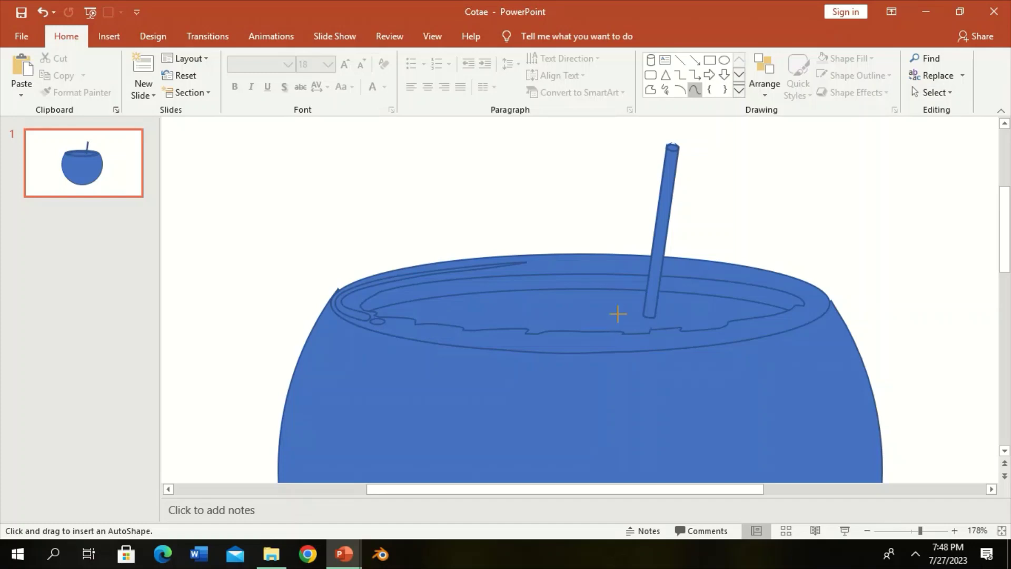
# Draw a small ripple curve at the straw's base and copy the rim's style onto it.
pyautogui.doubleClick(697, 316)
pyautogui.click(339, 90)
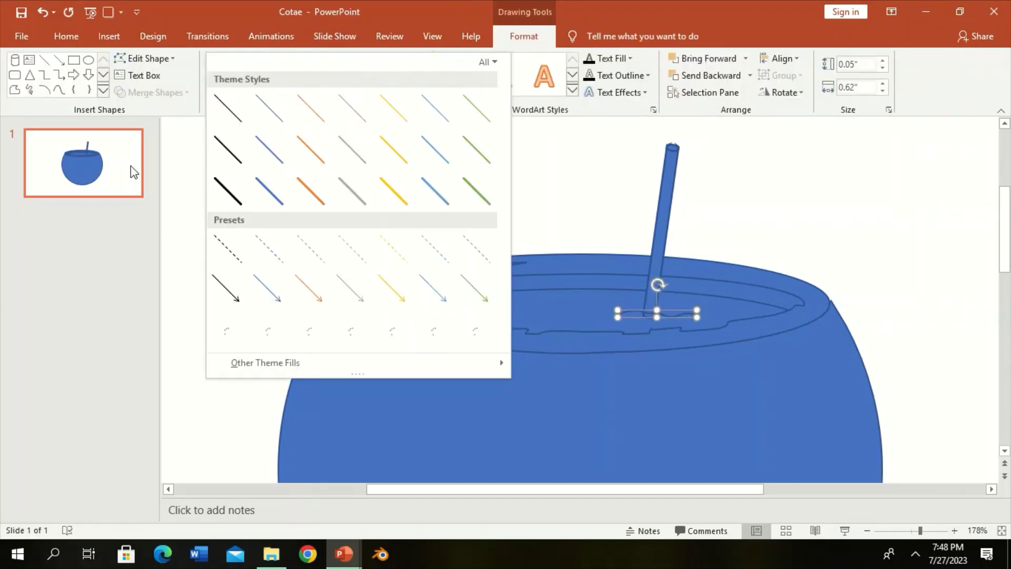
pyautogui.press('Escape')
pyautogui.click(507, 314)
pyautogui.click(66, 36)
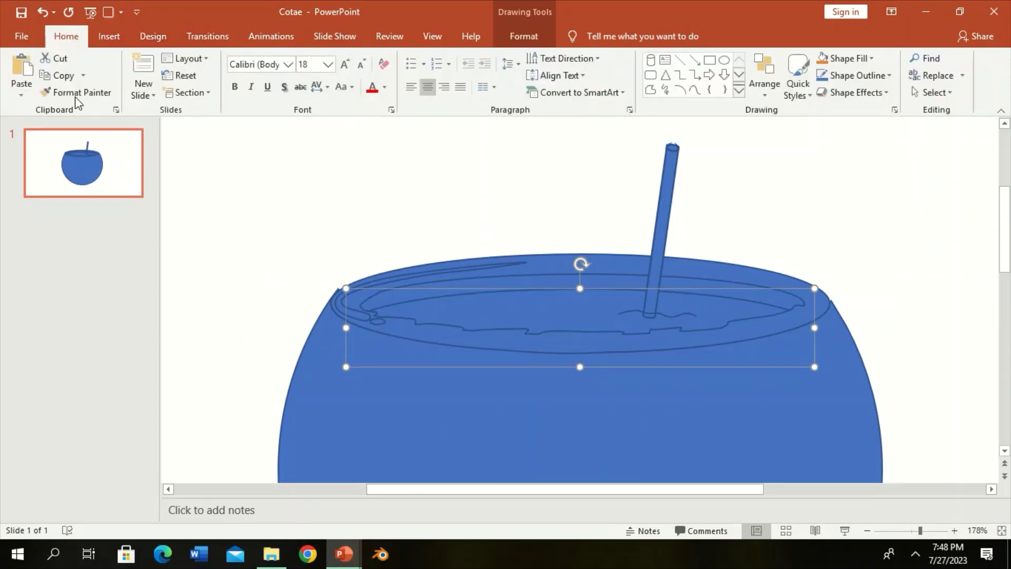
pyautogui.click(79, 92)
pyautogui.click(684, 315)
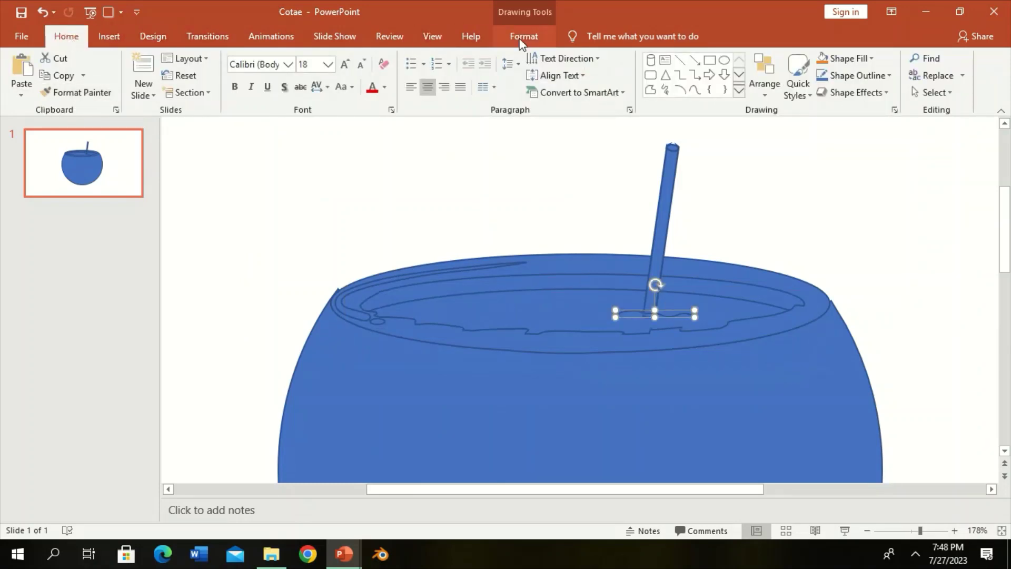
# Edit the ripple's points to nudge its right end slightly.
pyautogui.click(524, 36)
pyautogui.click(177, 58)
pyautogui.click(157, 96)
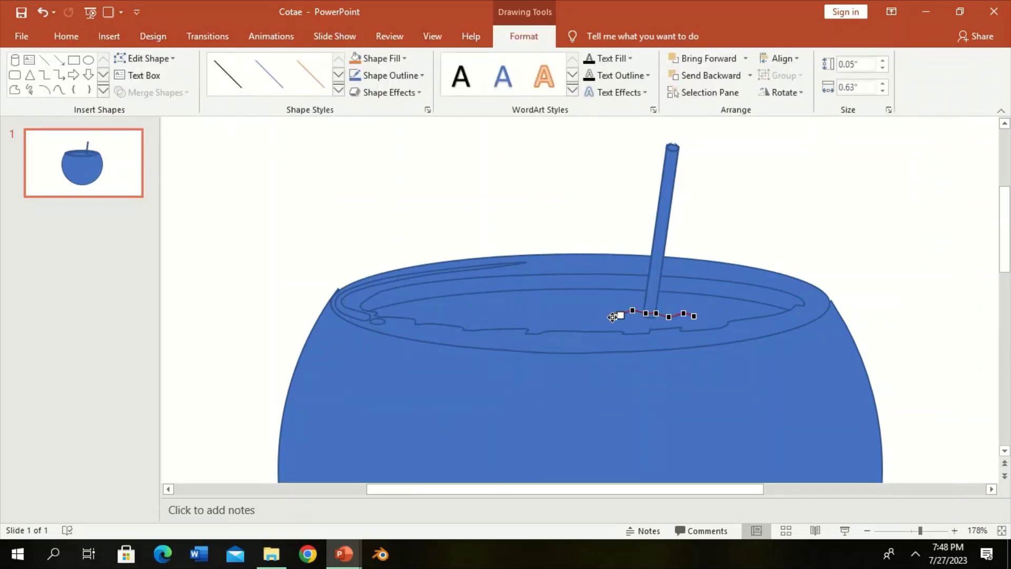
pyautogui.moveTo(694, 317); pyautogui.dragTo(699, 321)
pyautogui.click(742, 225)
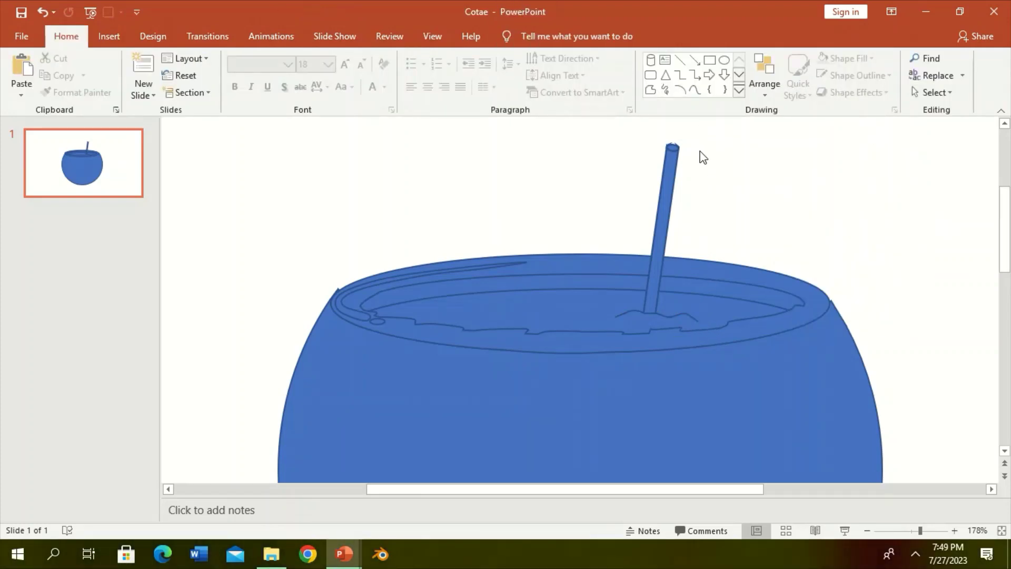
# Start outlining the first umbrella panel above the coconut.
pyautogui.scroll(2, 703, 157)
pyautogui.click(725, 60)
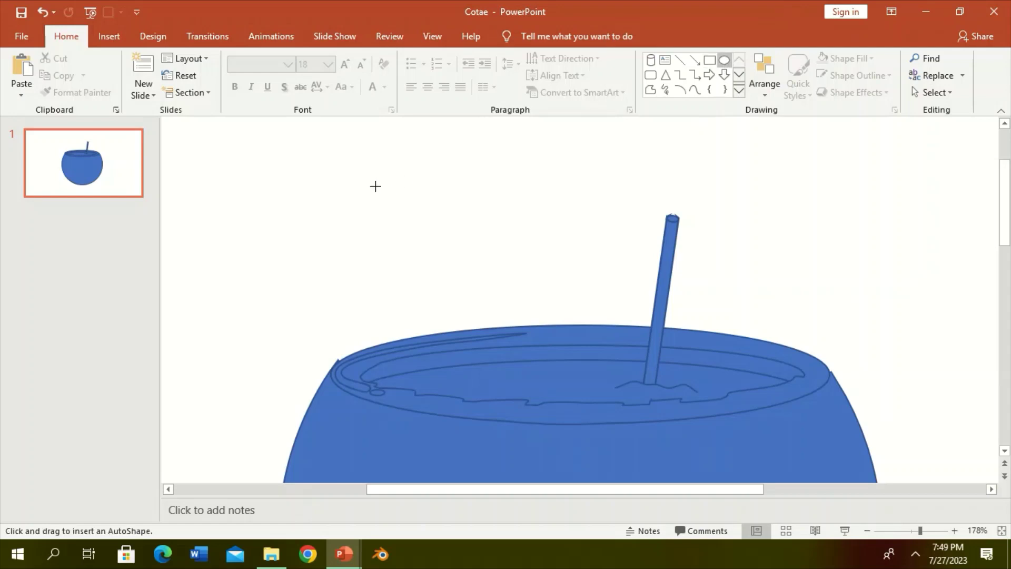
pyautogui.moveTo(345, 163); pyautogui.dragTo(493, 285)
pyautogui.press('Delete')
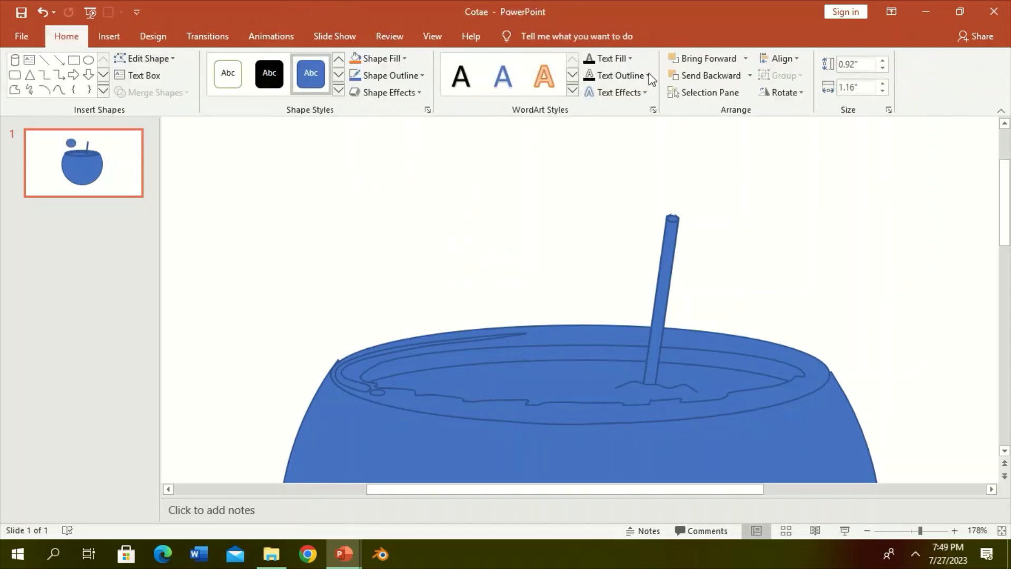
pyautogui.click(695, 90)
pyautogui.click(393, 164)
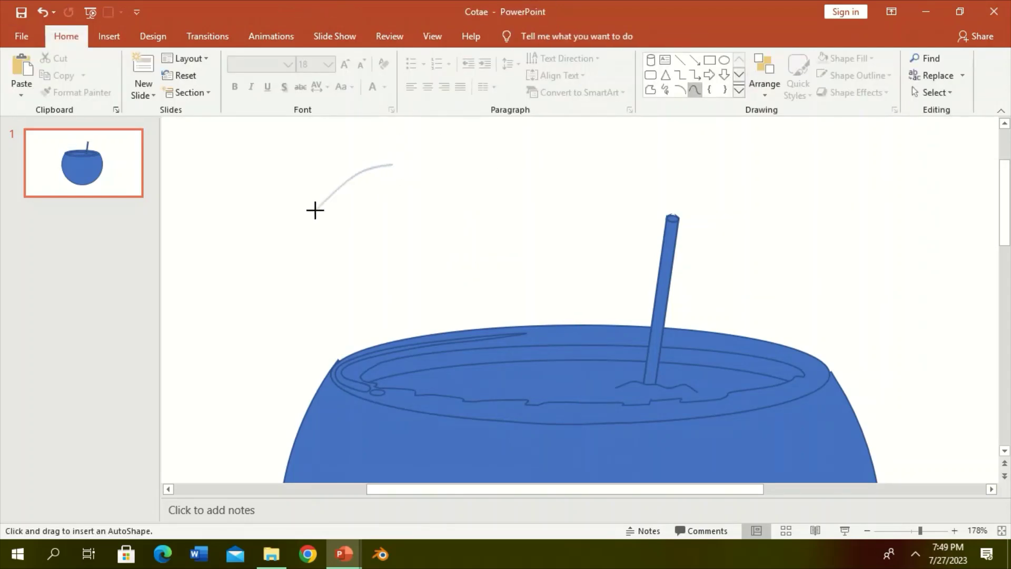
# Close the first umbrella panel and draw a second panel beside it.
pyautogui.click(303, 231)
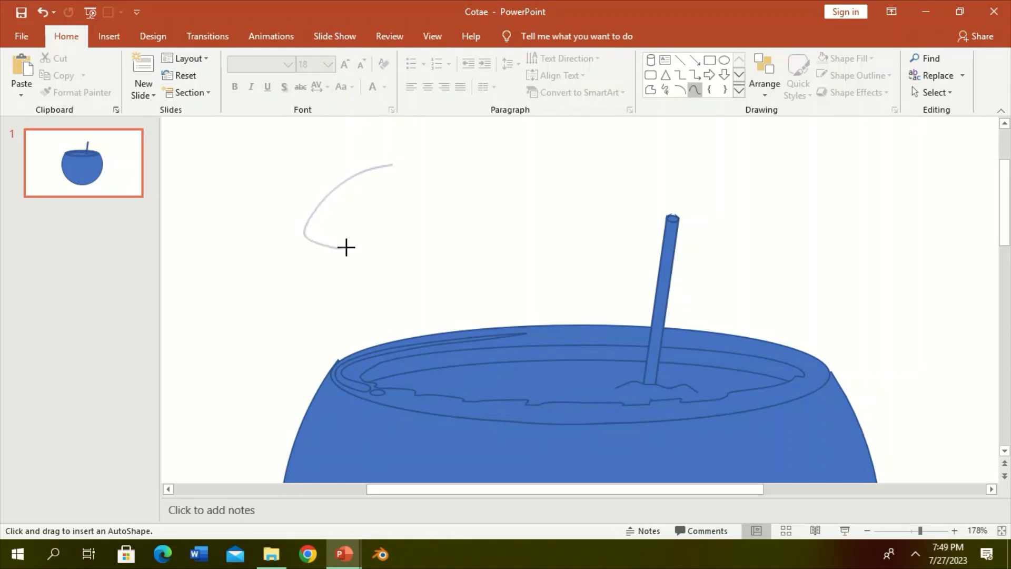
pyautogui.click(349, 245)
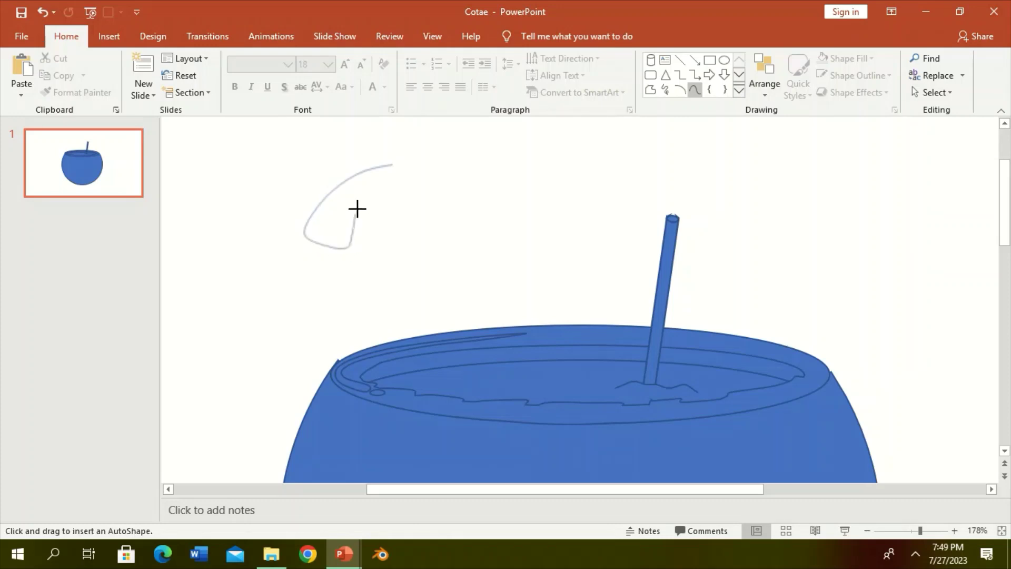
pyautogui.click(395, 164)
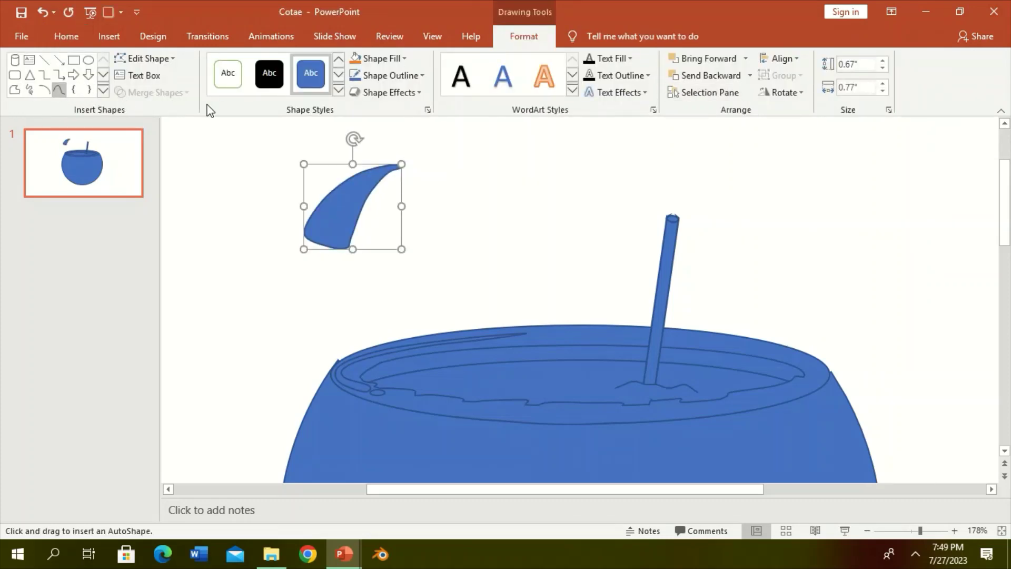
pyautogui.click(370, 175)
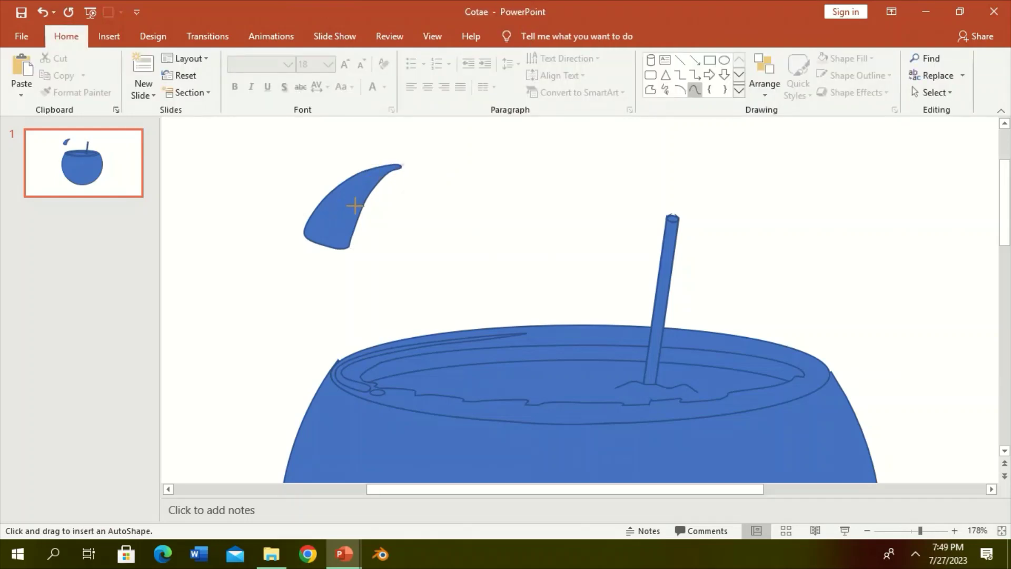
pyautogui.click(351, 251)
pyautogui.click(386, 256)
pyautogui.doubleClick(407, 167)
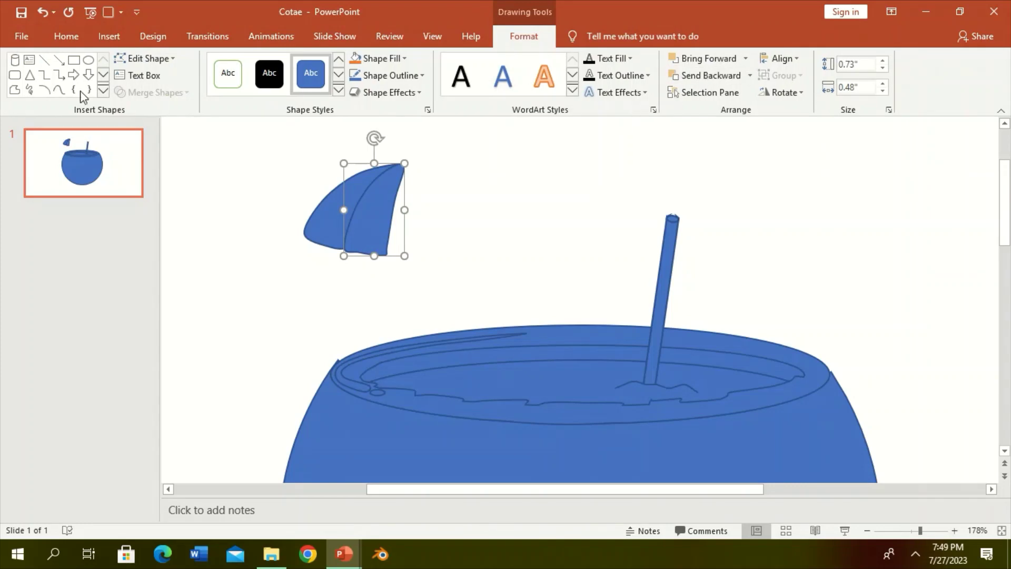
# Draw the right-hand canopy panel with a downward-curving outer arc.
pyautogui.click(63, 92)
pyautogui.click(405, 164)
pyautogui.click(462, 176)
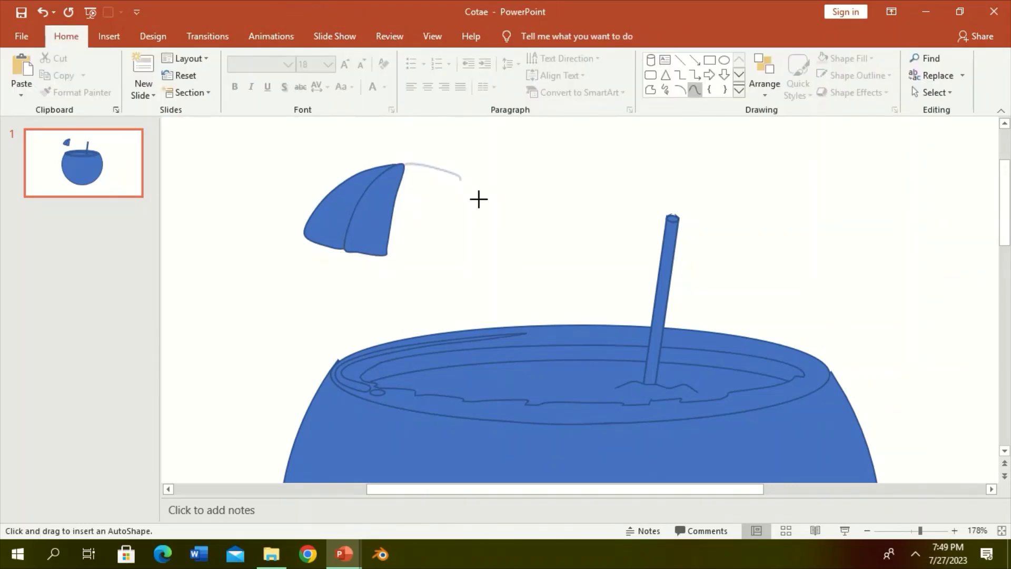
pyautogui.click(498, 226)
pyautogui.click(474, 244)
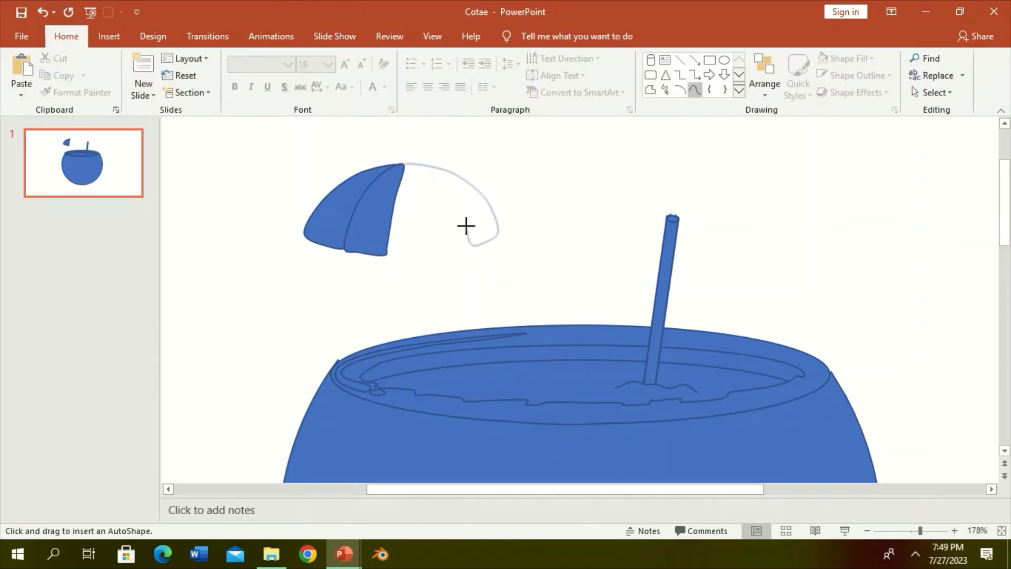
pyautogui.click(407, 169)
pyautogui.press('Escape')
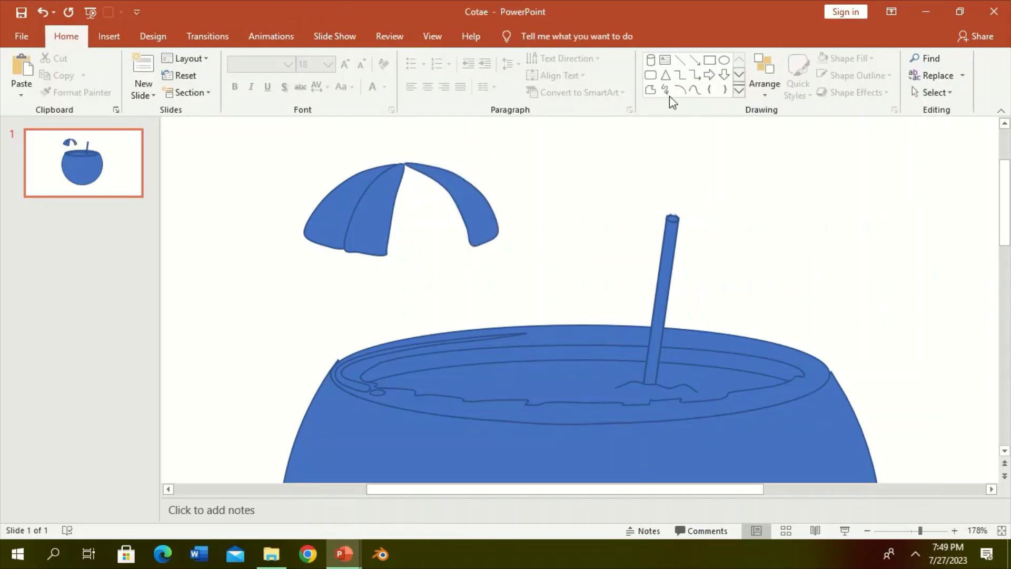
# Fill the remaining gaps with two more panels meeting at the canopy tip.
pyautogui.click(695, 89)
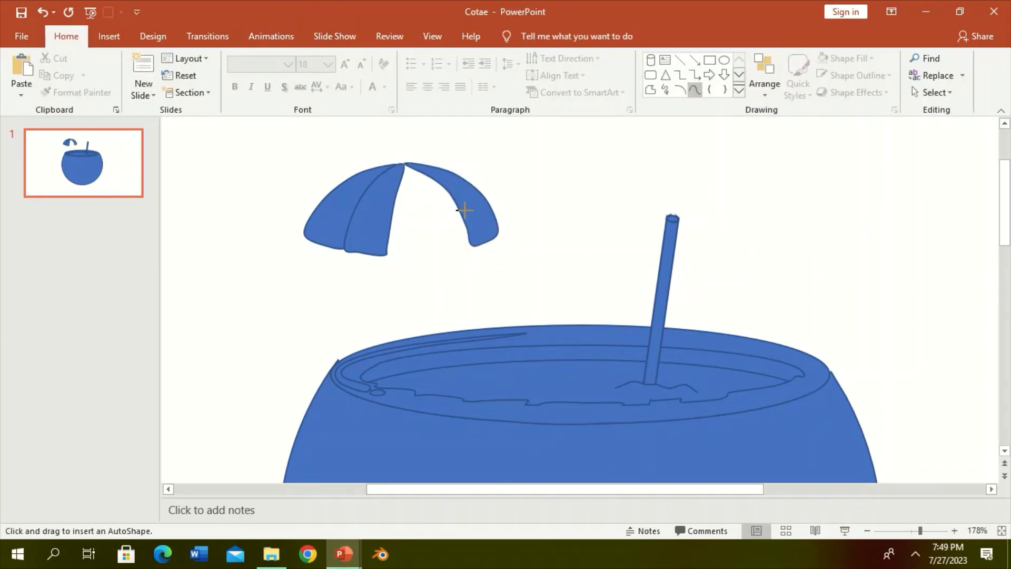
pyautogui.click(430, 250)
pyautogui.doubleClick(403, 164)
pyautogui.click(437, 254)
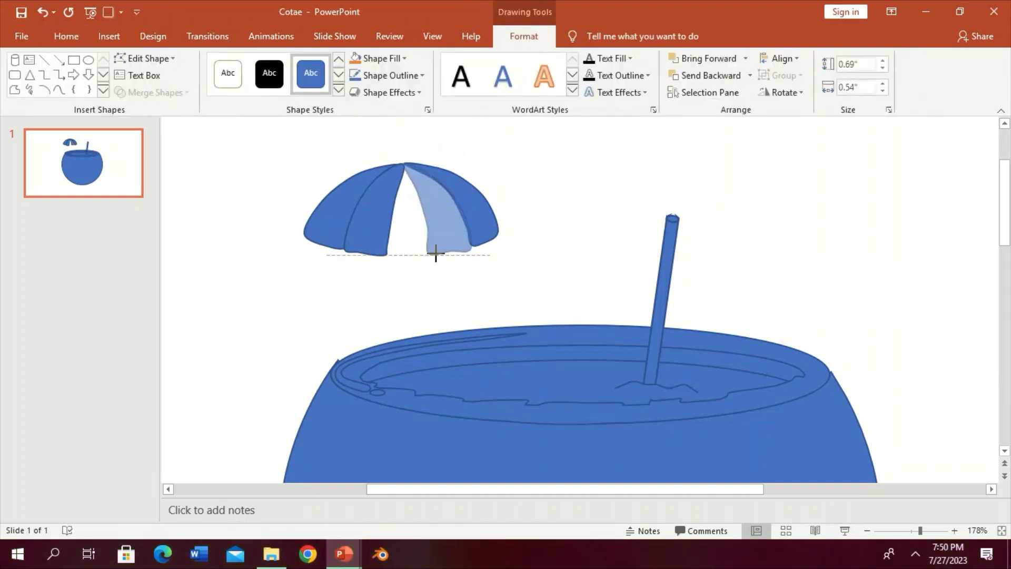
pyautogui.click(696, 89)
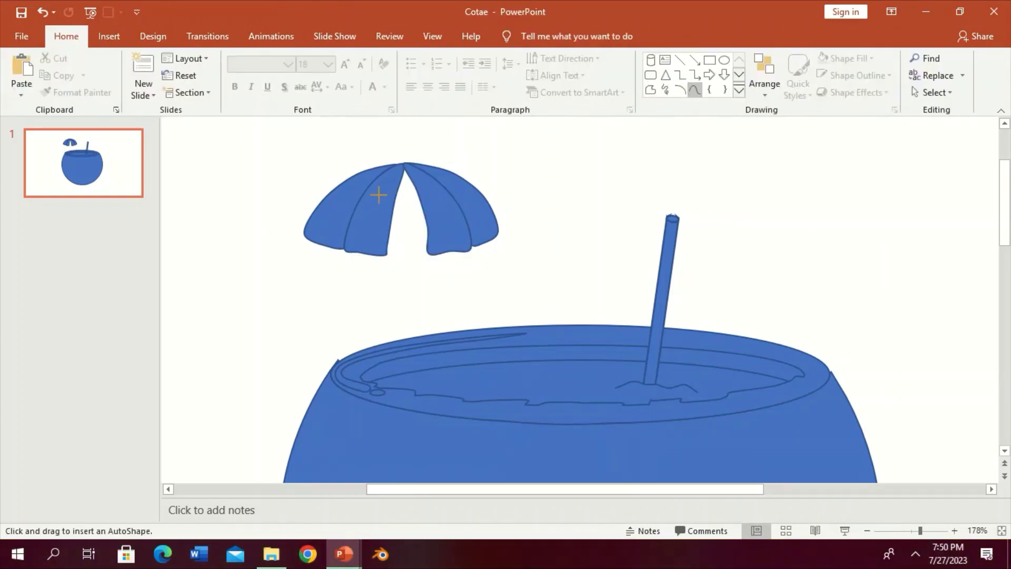
pyautogui.click(388, 255)
pyautogui.doubleClick(403, 163)
pyautogui.click(616, 149)
# Add a small knob atop the umbrella, group its parts, then tilt it and shift it down-right.
pyautogui.click(724, 60)
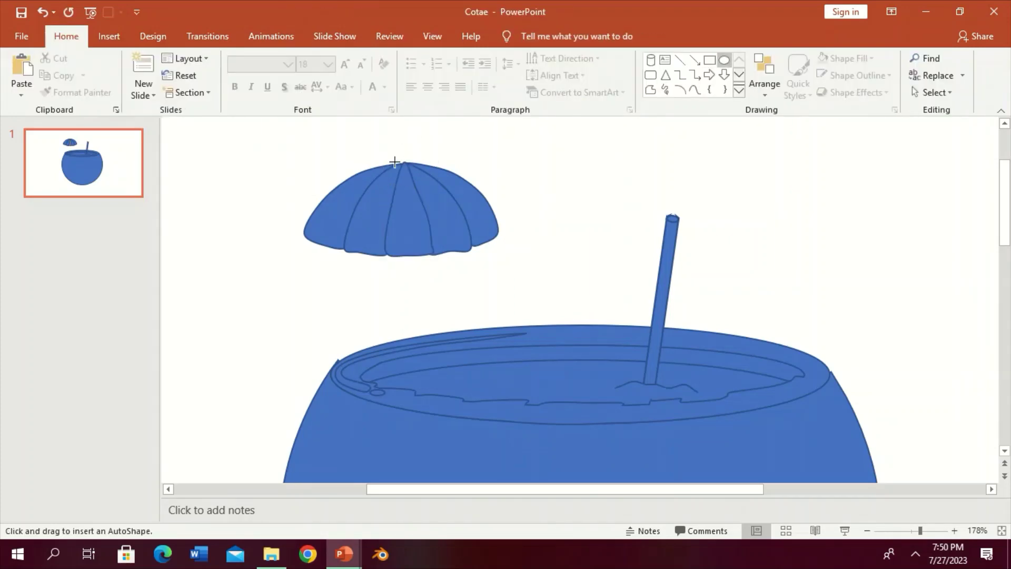
pyautogui.moveTo(405, 161); pyautogui.dragTo(420, 167)
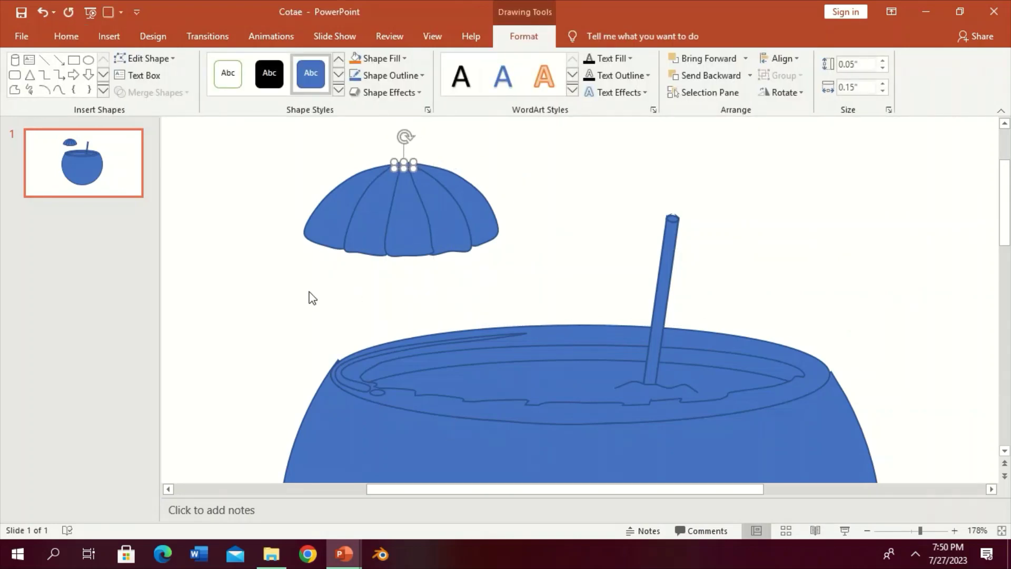
pyautogui.moveTo(281, 142); pyautogui.dragTo(582, 319)
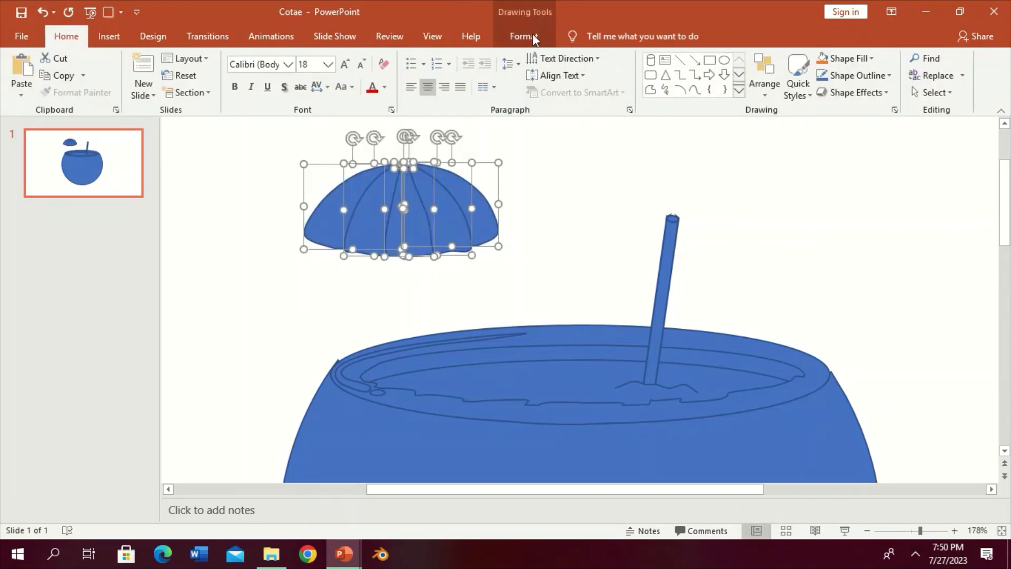
pyautogui.click(535, 38)
pyautogui.click(780, 75)
pyautogui.click(794, 93)
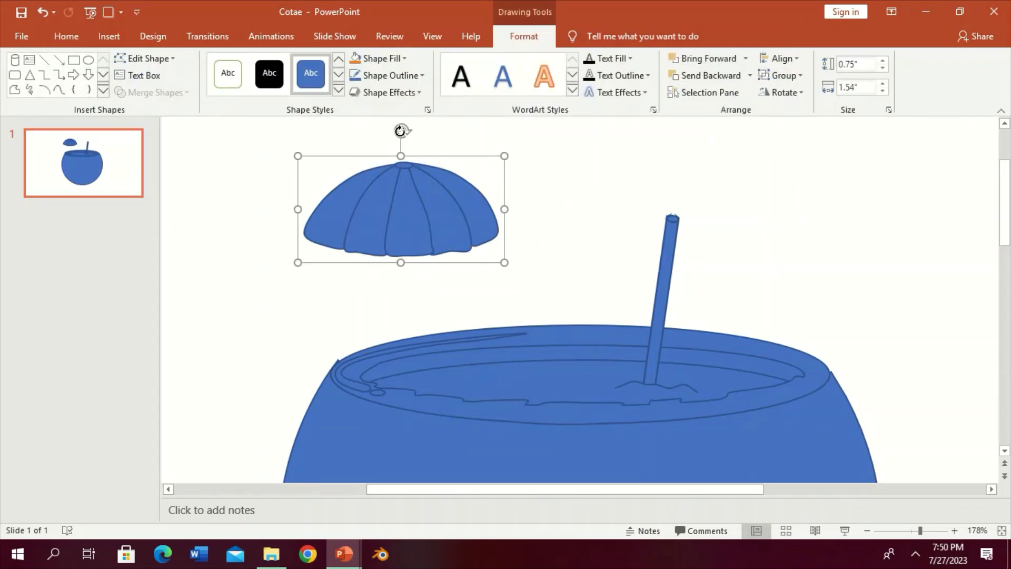
pyautogui.moveTo(400, 131); pyautogui.dragTo(384, 132)
pyautogui.moveTo(425, 196); pyautogui.dragTo(452, 214)
pyautogui.click(802, 217)
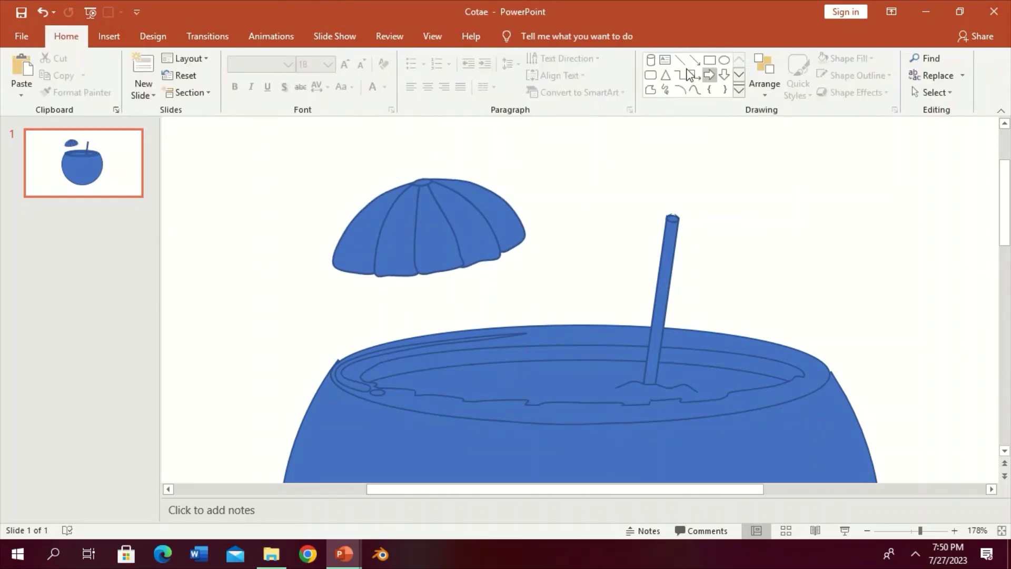
# Draw a thin cylinder pole leaning left under the umbrella, sent behind the cup and nudged lower.
pyautogui.click(651, 60)
pyautogui.moveTo(558, 167); pyautogui.dragTo(557, 318)
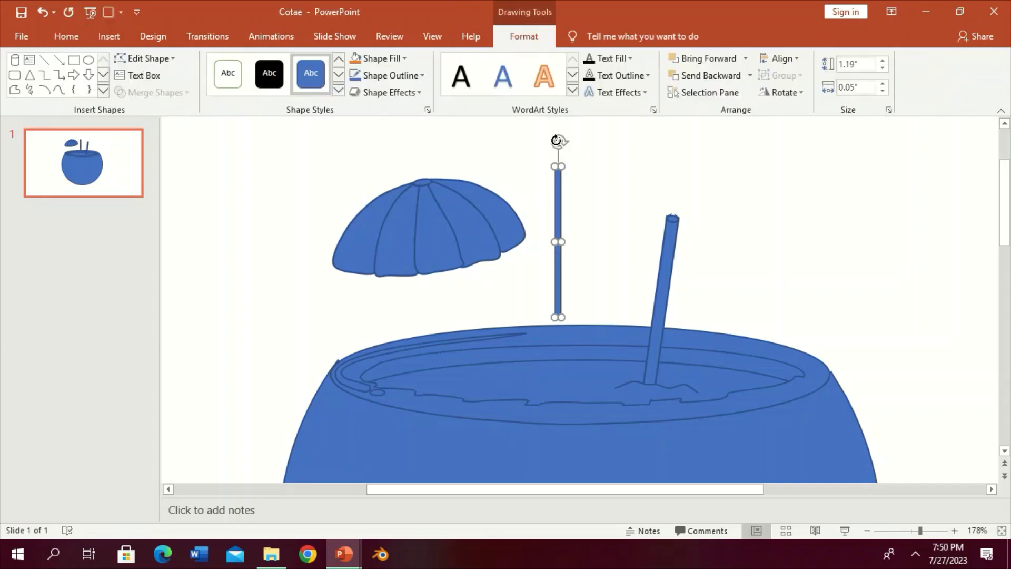
pyautogui.moveTo(558, 140); pyautogui.dragTo(533, 141)
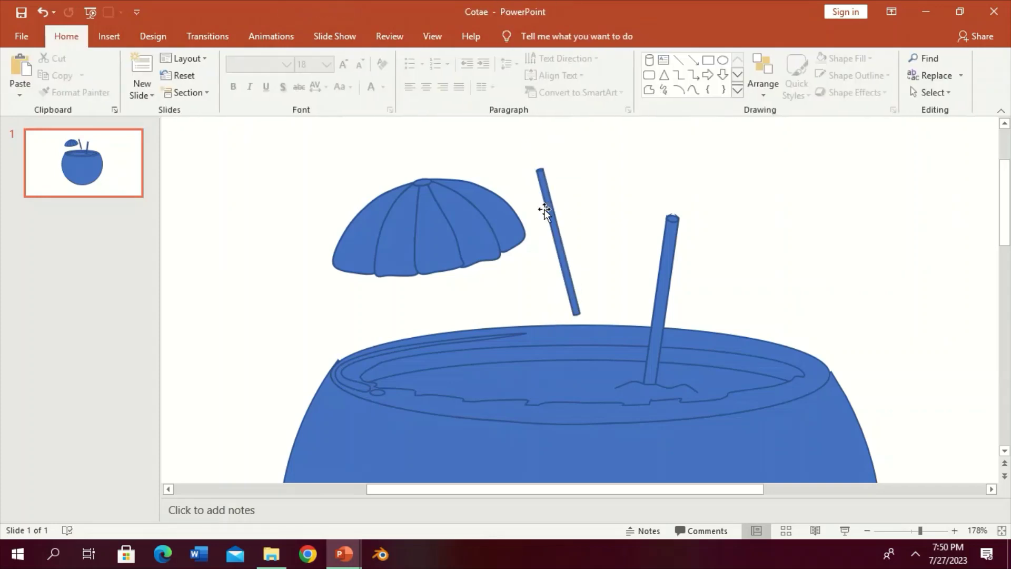
pyautogui.moveTo(543, 205); pyautogui.dragTo(435, 223)
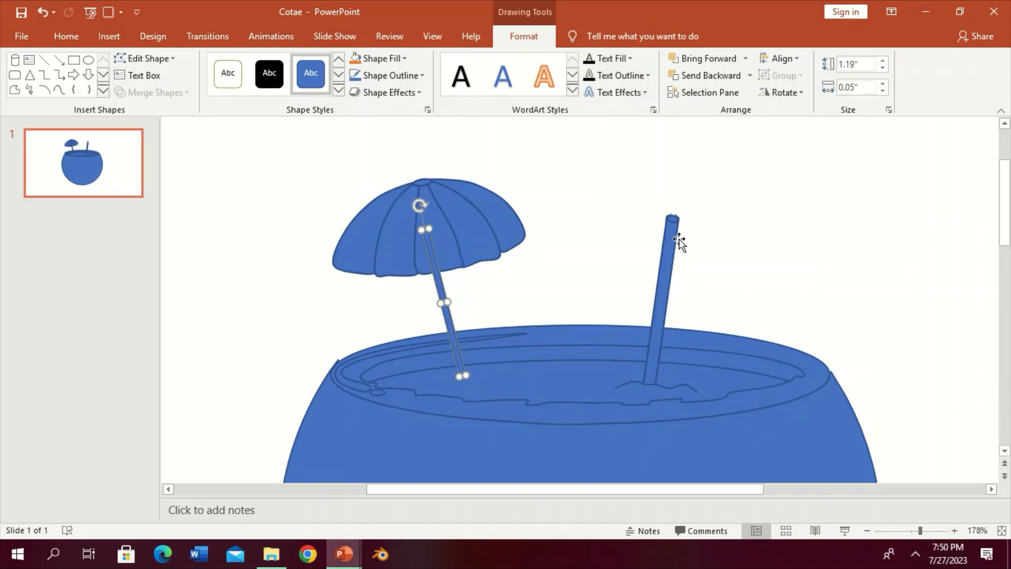
pyautogui.click(711, 75)
pyautogui.press('Down')
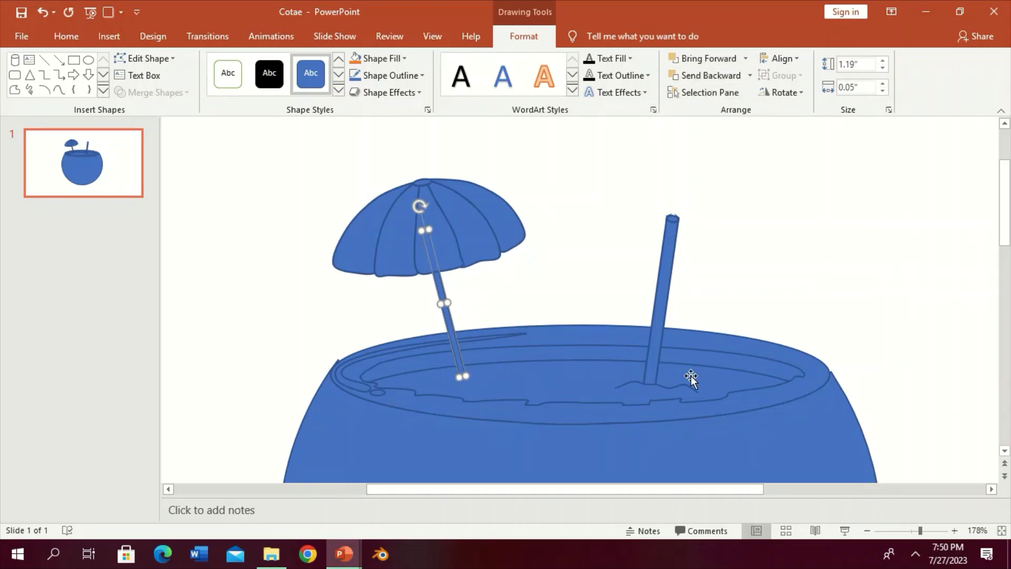
pyautogui.press('Down')
# Duplicate the wavy ripple and place the copy at the pole's base.
pyautogui.click(637, 390)
pyautogui.hotkey('ctrl', 'd')
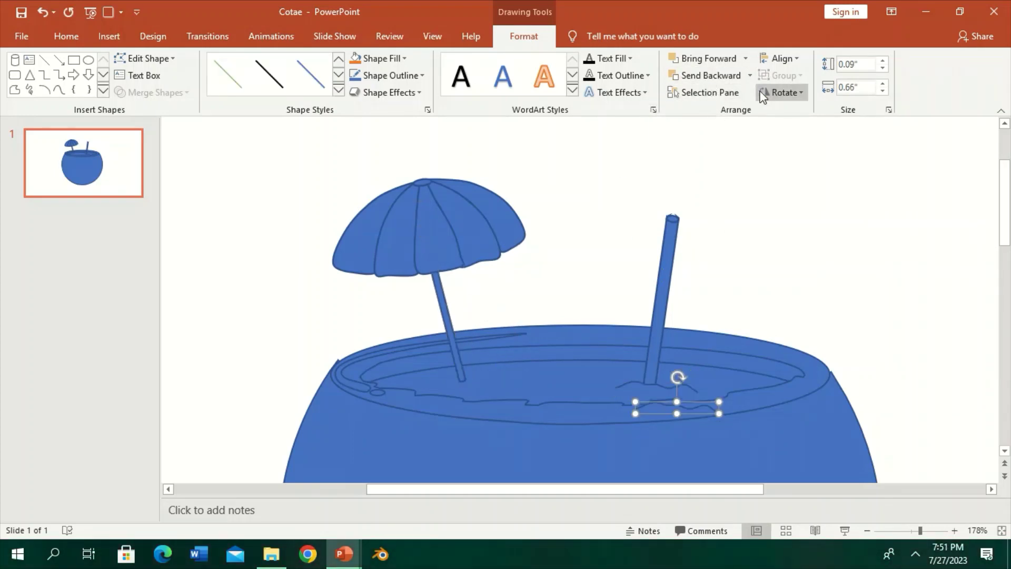
pyautogui.moveTo(696, 407); pyautogui.dragTo(476, 383)
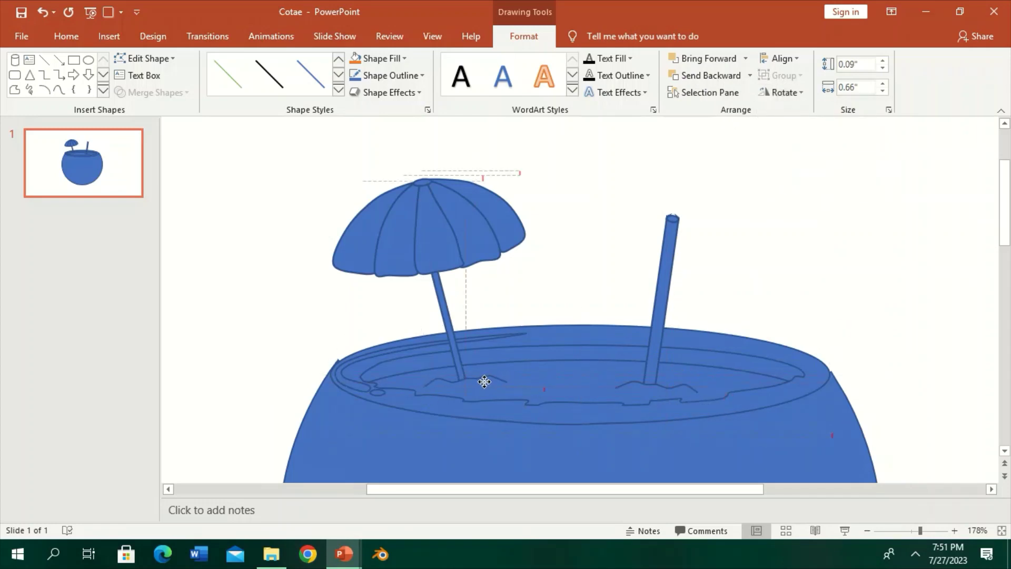
pyautogui.click(250, 289)
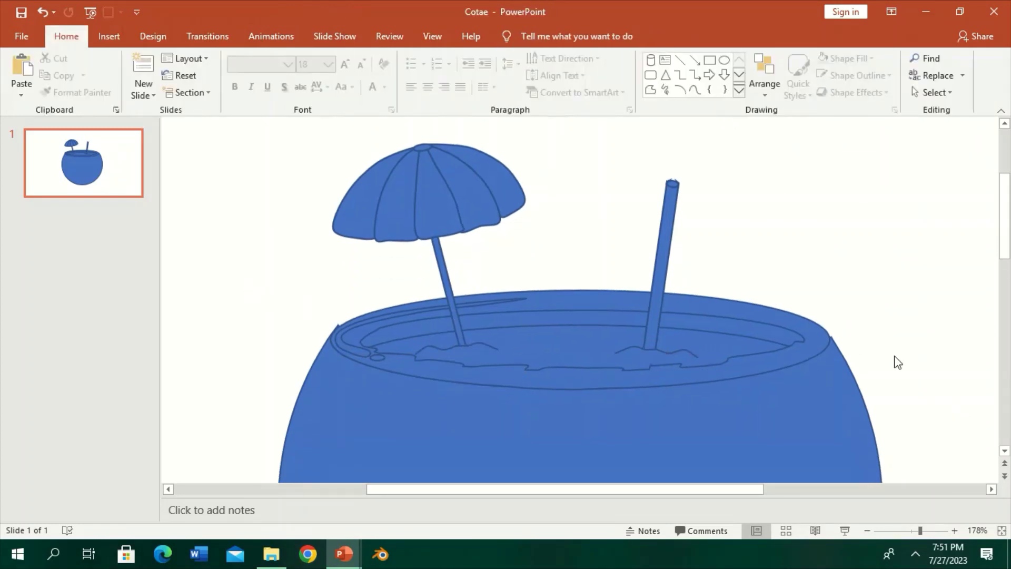
# Draw detail curves along the umbrella's left rib and the straw, plus a tiny oval at the umbrella's edge.
pyautogui.click(695, 89)
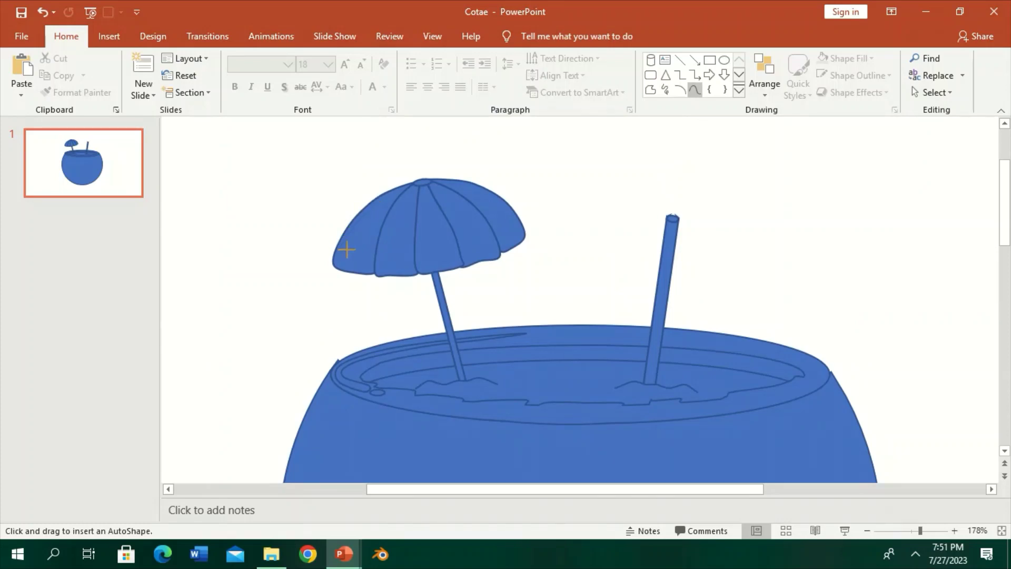
pyautogui.doubleClick(377, 202)
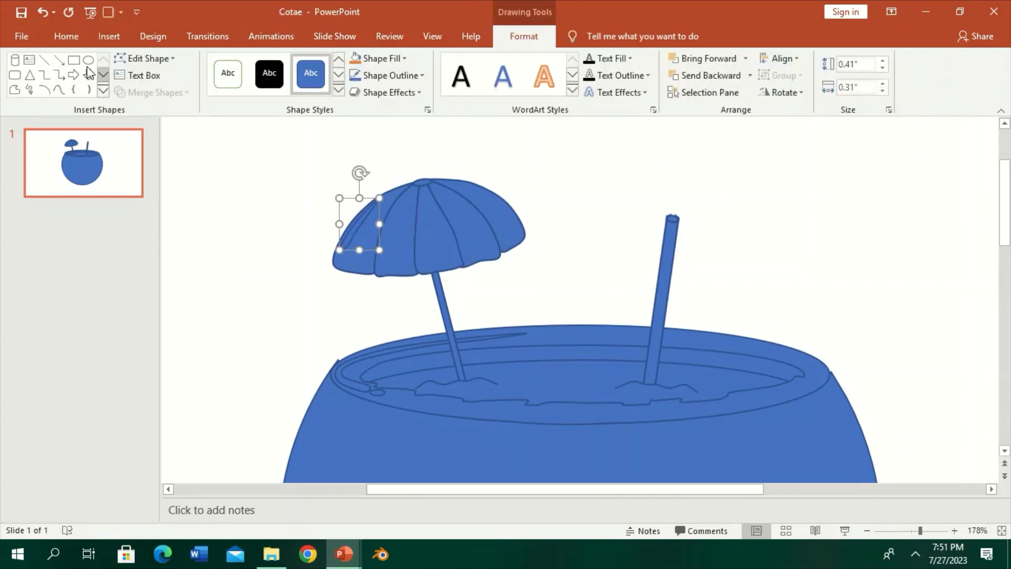
pyautogui.moveTo(341, 263); pyautogui.dragTo(338, 251)
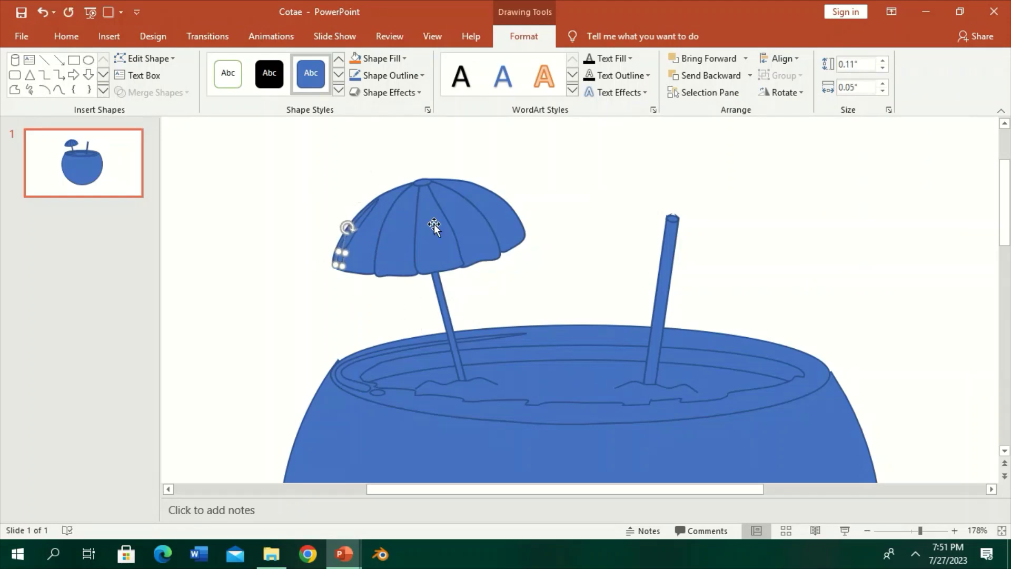
pyautogui.click(655, 163)
pyautogui.click(695, 89)
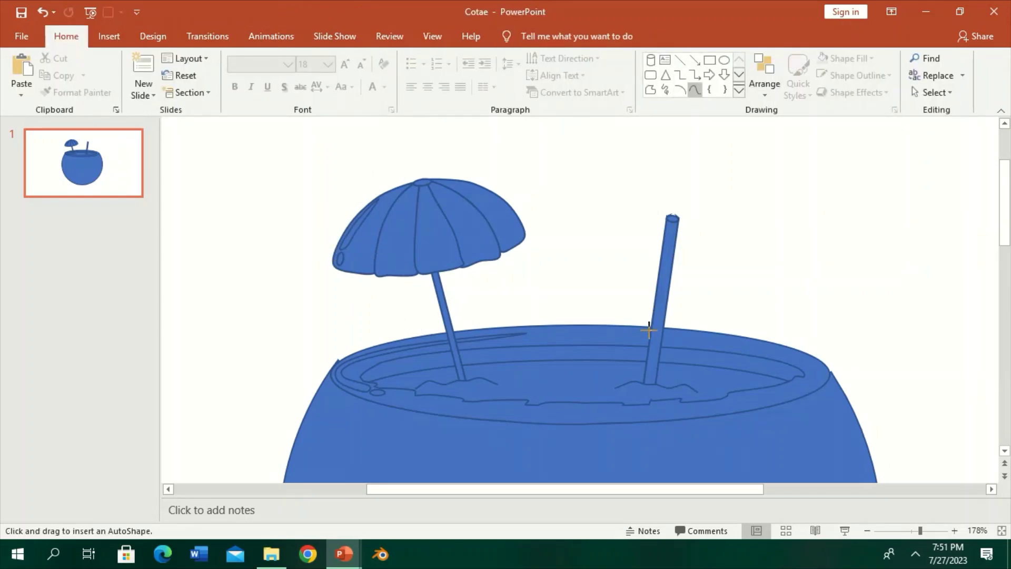
pyautogui.doubleClick(673, 227)
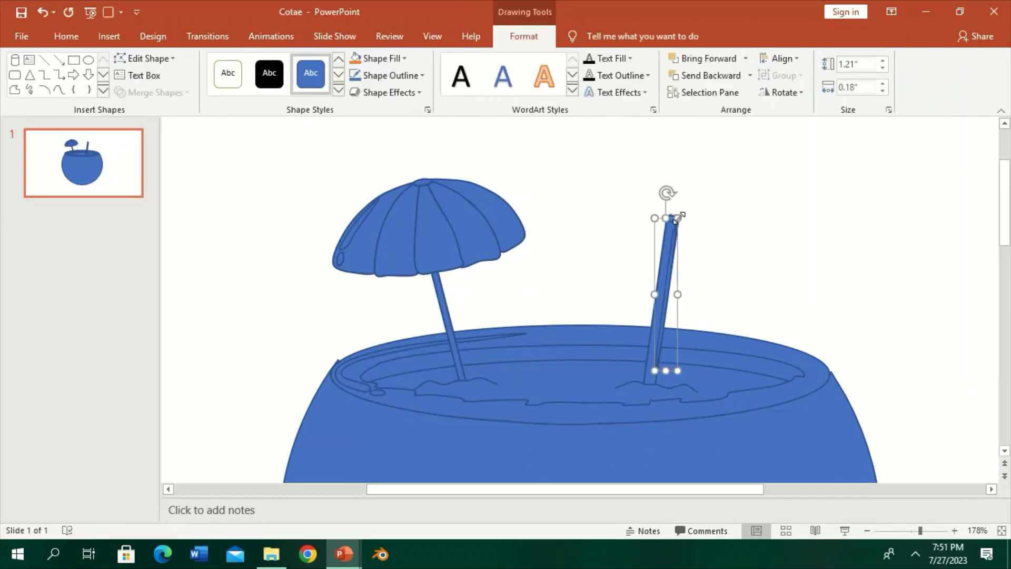
pyautogui.click(693, 251)
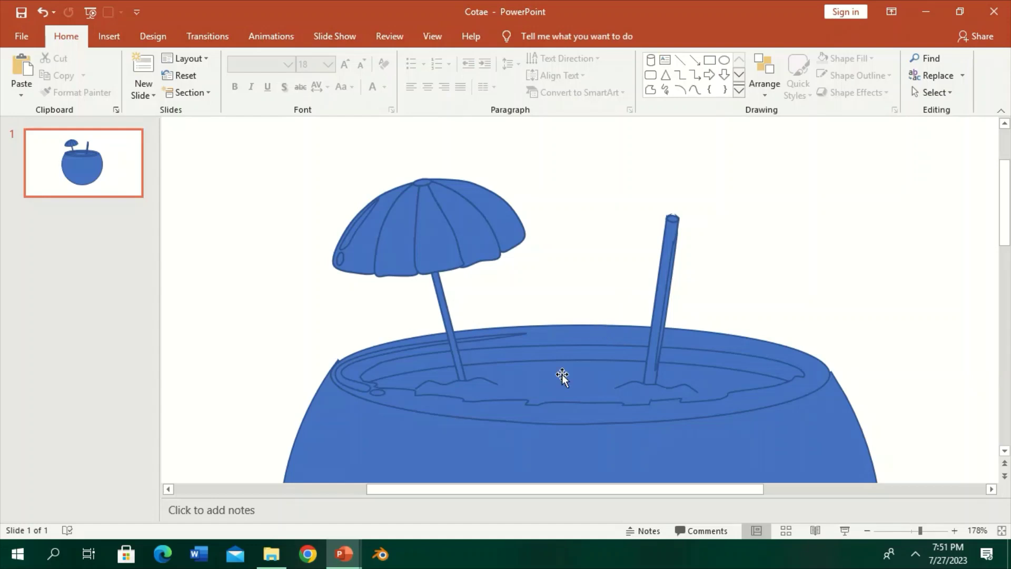
# Lengthen the right-hand straw so its tip reaches slightly above the umbrella canopy.
pyautogui.scroll(-3, 594, 255)
pyautogui.scroll(-2, 628, 244)
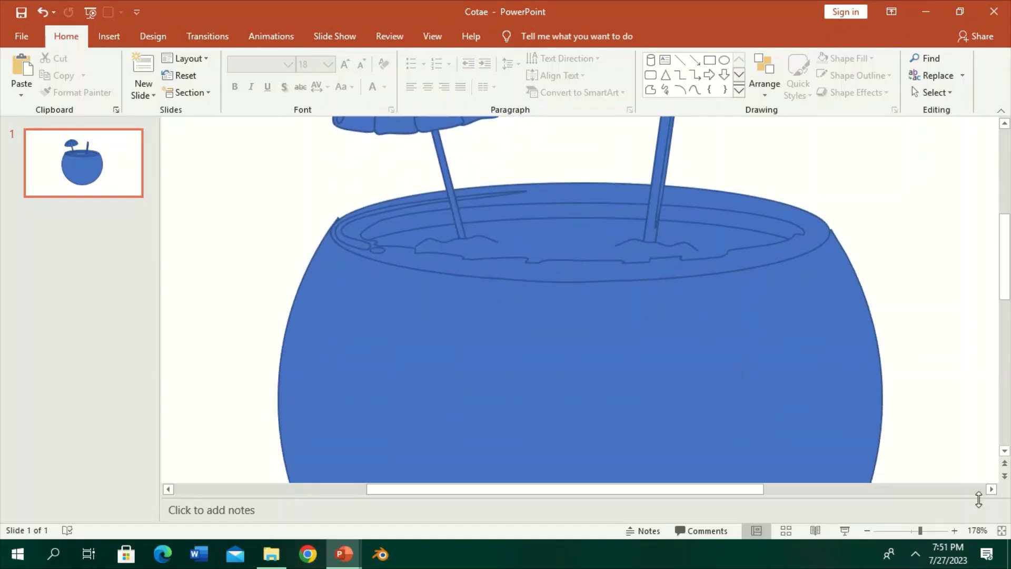
pyautogui.click(910, 534)
pyautogui.click(617, 201)
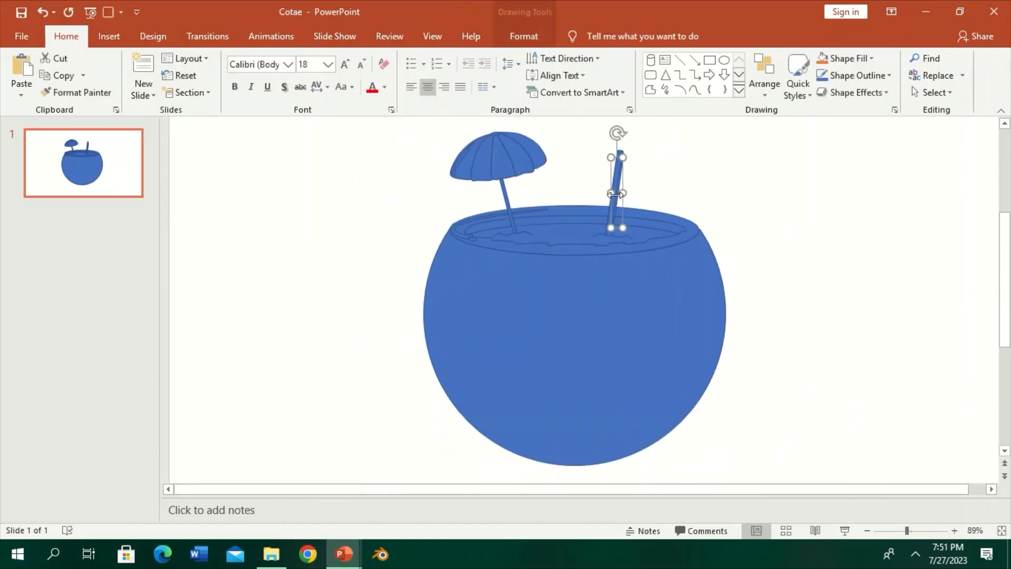
pyautogui.click(922, 531)
pyautogui.moveTo(576, 209); pyautogui.dragTo(586, 172)
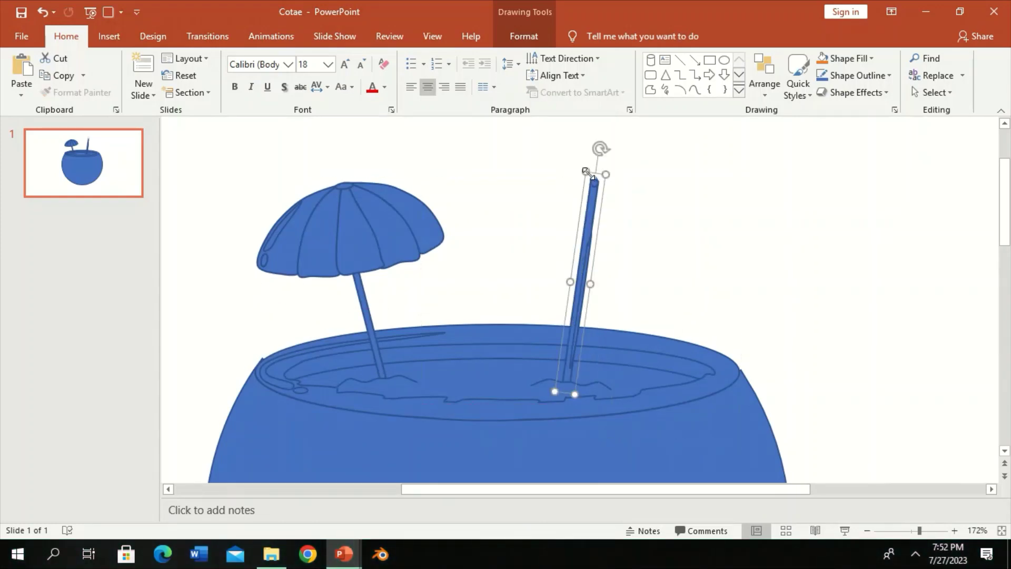
pyautogui.moveTo(586, 172); pyautogui.dragTo(591, 173)
pyautogui.hotkey('ctrl', 'z')
pyautogui.click(595, 175)
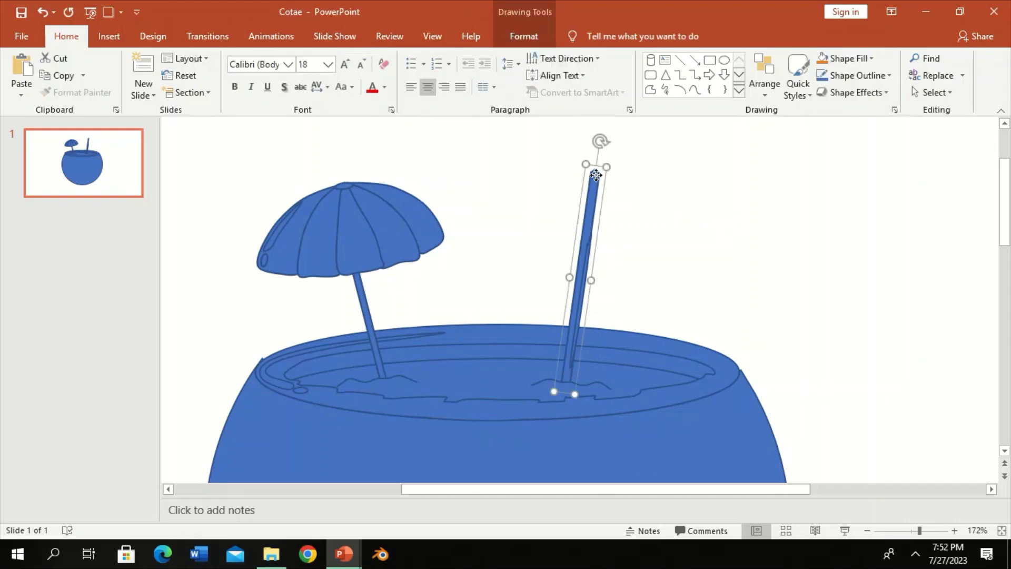
pyautogui.click(659, 291)
pyautogui.scroll(-1, 660, 198)
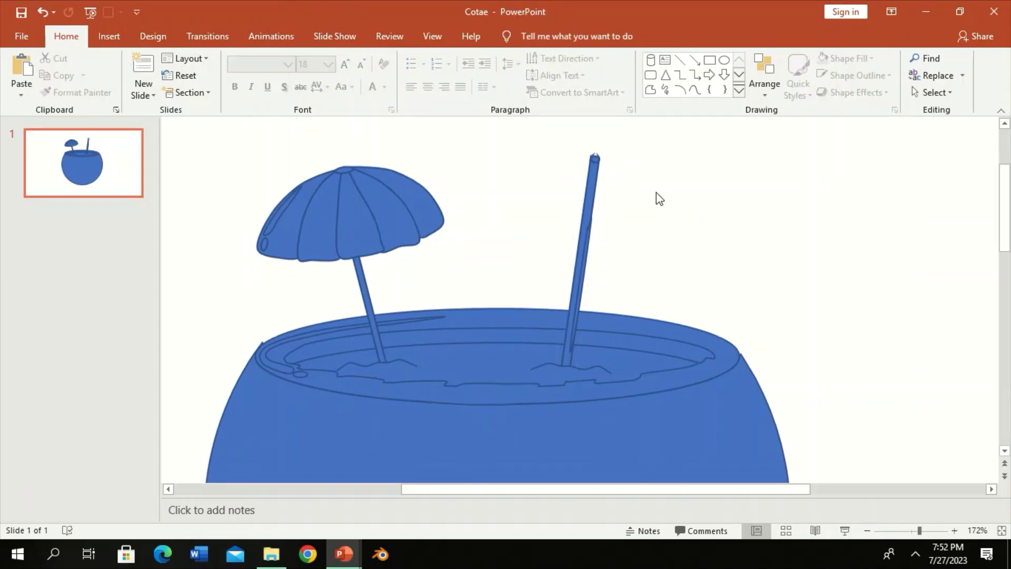
pyautogui.scroll(-1, 628, 316)
pyautogui.scroll(-1, 647, 257)
pyautogui.scroll(2, 579, 231)
# Select the umbrella pieces, group them, and tilt the group slightly counter-clockwise.
pyautogui.click(365, 176)
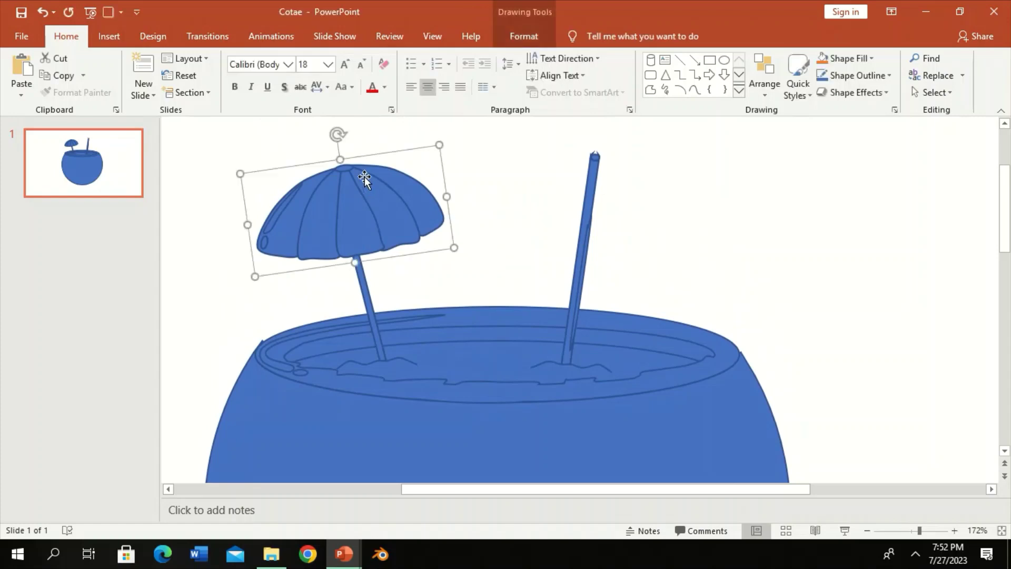
pyautogui.hotkey('ctrl', 'z')
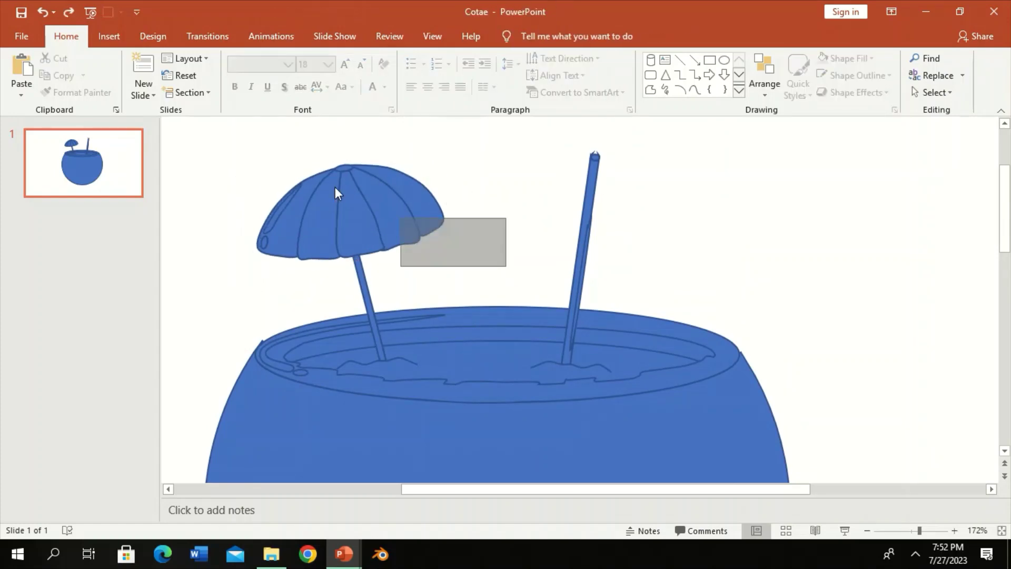
pyautogui.hotkey('ctrl', 'z')
pyautogui.keyDown('shift'); pyautogui.click(390, 211); pyautogui.keyUp('shift')
pyautogui.click(524, 36)
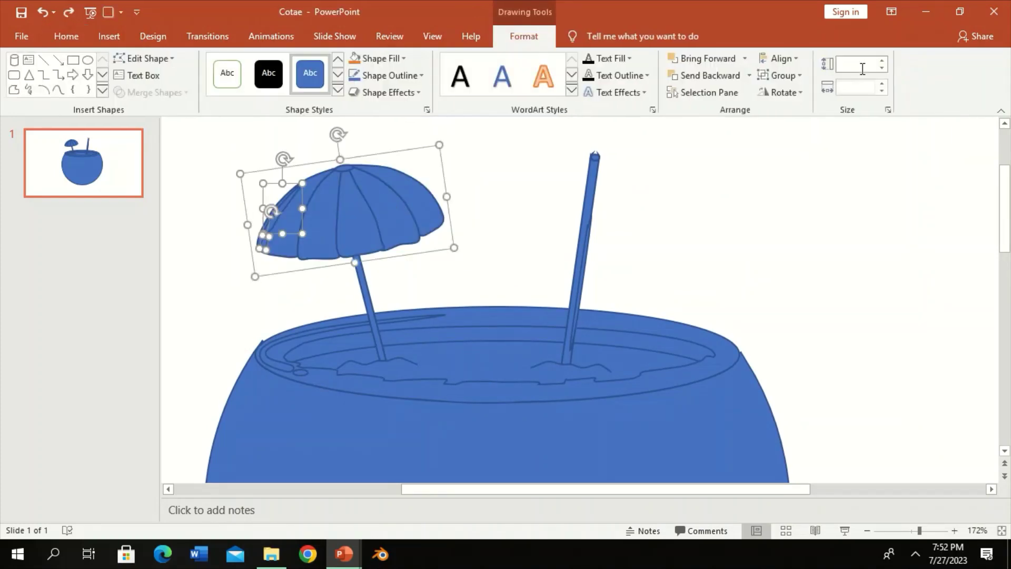
pyautogui.click(780, 75)
pyautogui.click(791, 93)
pyautogui.moveTo(347, 130); pyautogui.dragTo(337, 133)
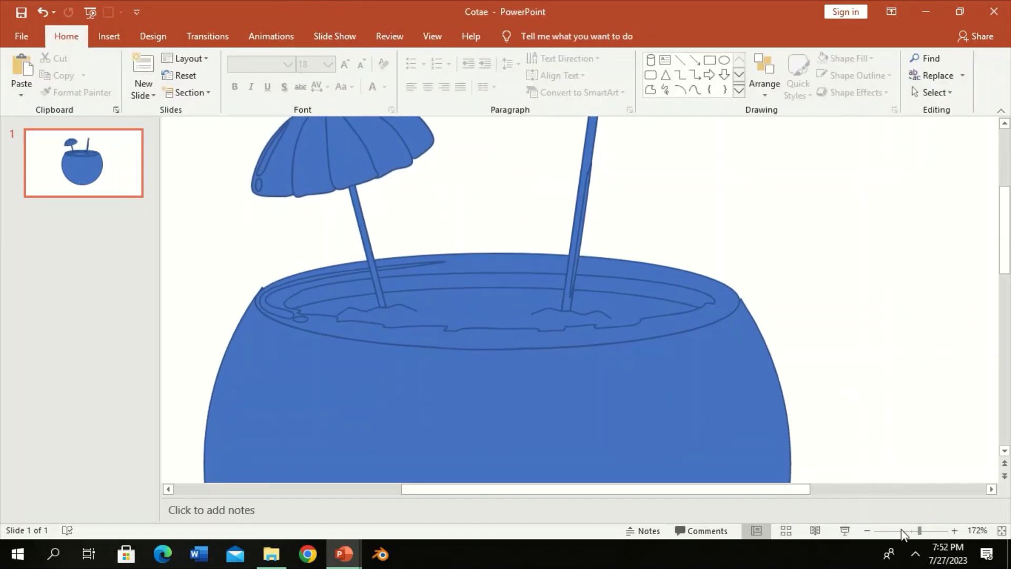
# Draw a shine curve down the bowl's left side with a small shape below it, then save.
pyautogui.click(905, 530)
pyautogui.click(694, 90)
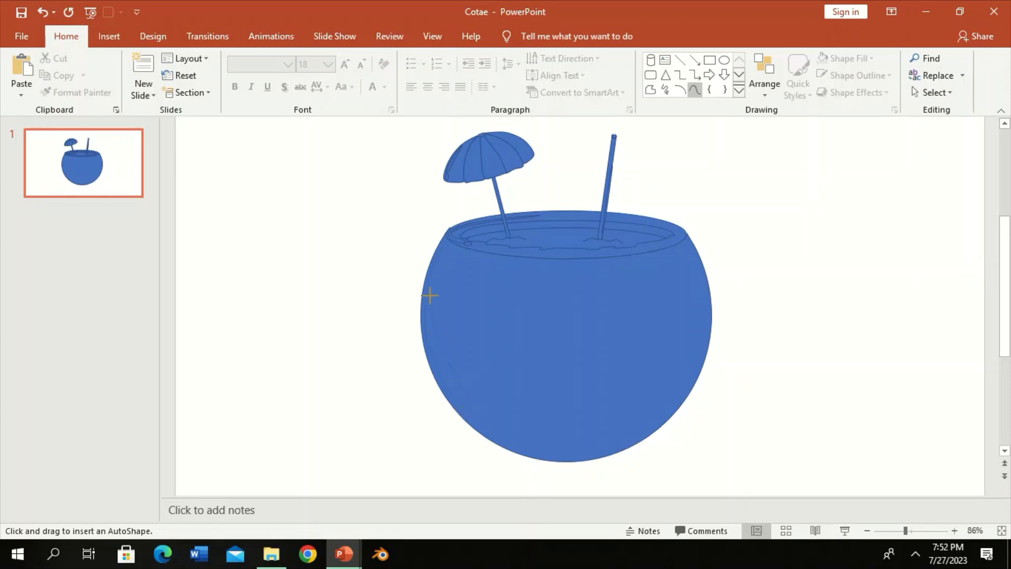
pyautogui.click(447, 241)
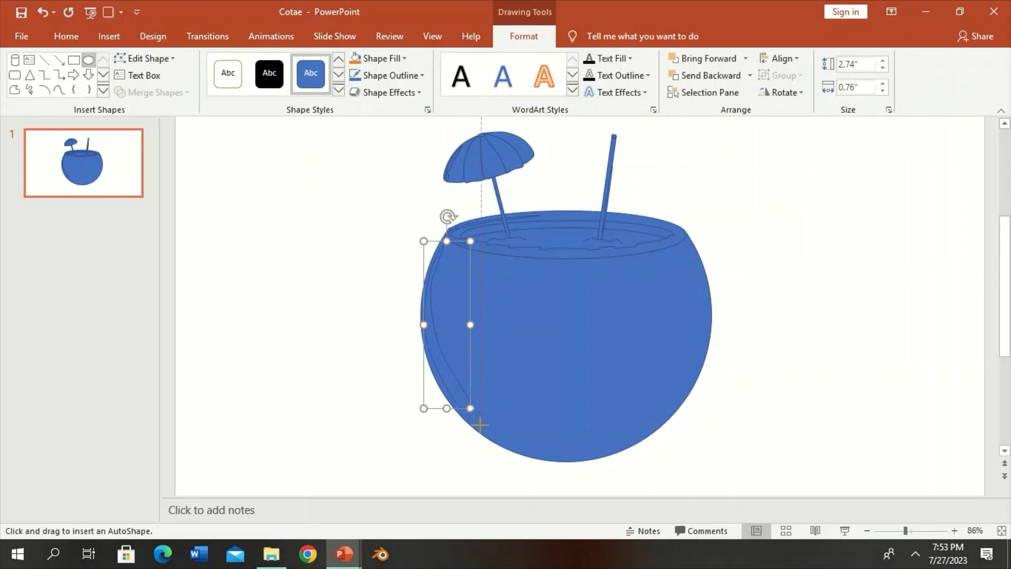
pyautogui.moveTo(480, 429); pyautogui.dragTo(470, 420)
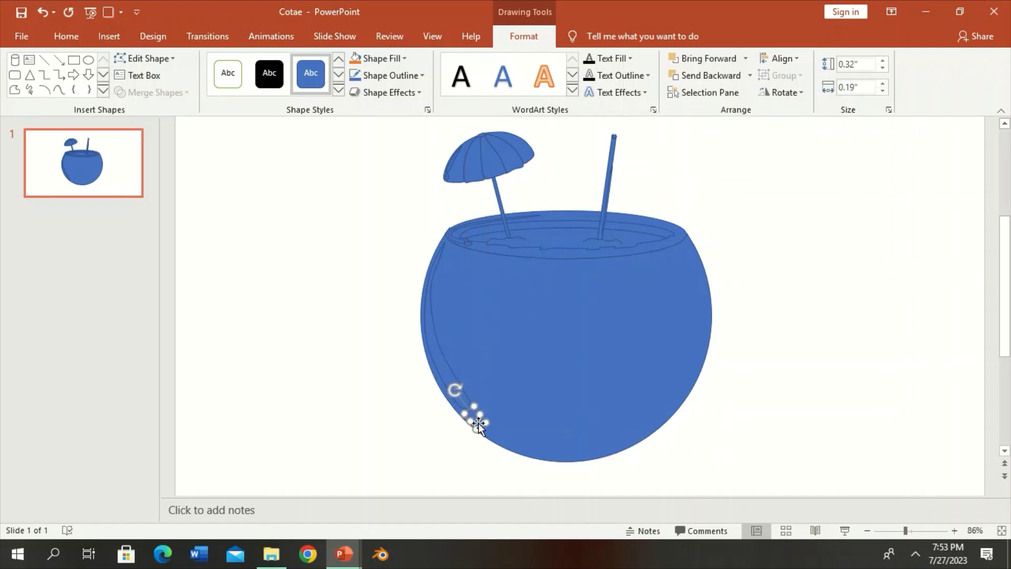
pyautogui.press('Escape')
pyautogui.click(20, 11)
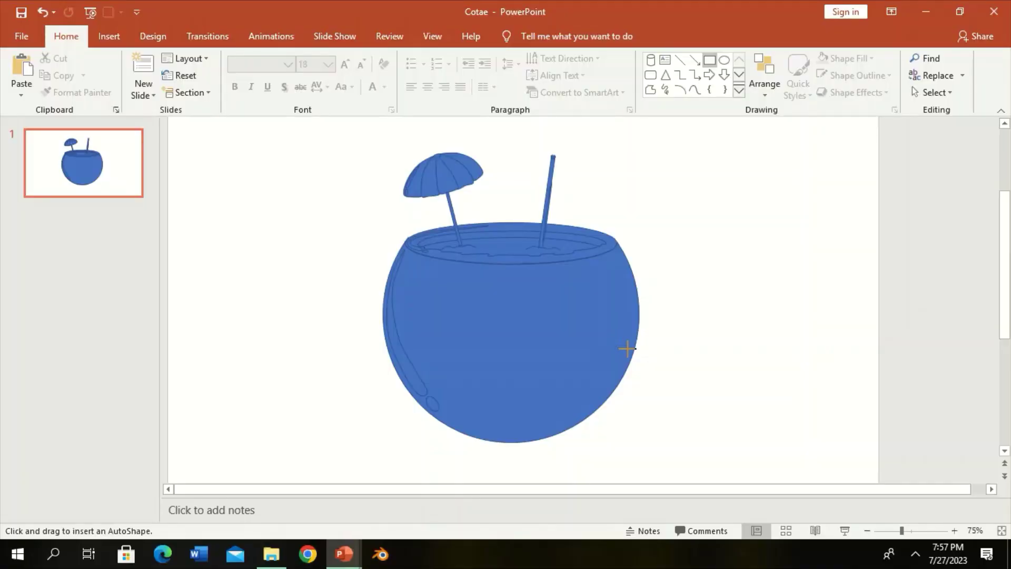
# Draw a thin 0.28" by 1.27" rectangle jutting right from the coconut bowl.
pyautogui.moveTo(627, 348)
pyautogui.mouseDown()
pyautogui.moveTo(693, 369)
pyautogui.moveTo(754, 363)
pyautogui.mouseUp()
# Add a tapered 0.22" by 1.2" end piece to the bar and sketch a looping curve above it.
pyautogui.hotkey('ctrl', 'z')
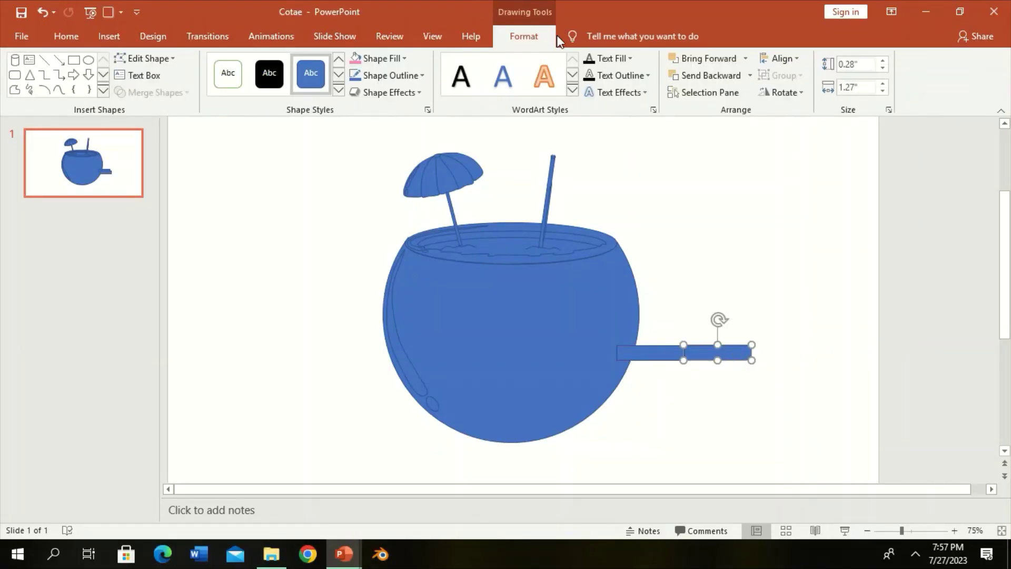
pyautogui.moveTo(902, 530); pyautogui.dragTo(939, 530)
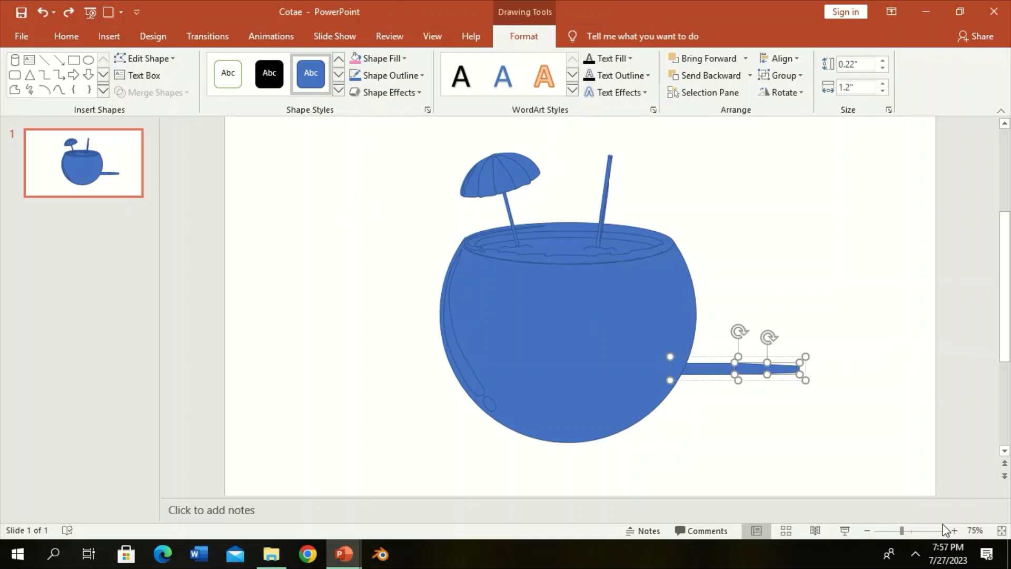
pyautogui.scroll(2, 527, 263)
pyautogui.click(59, 90)
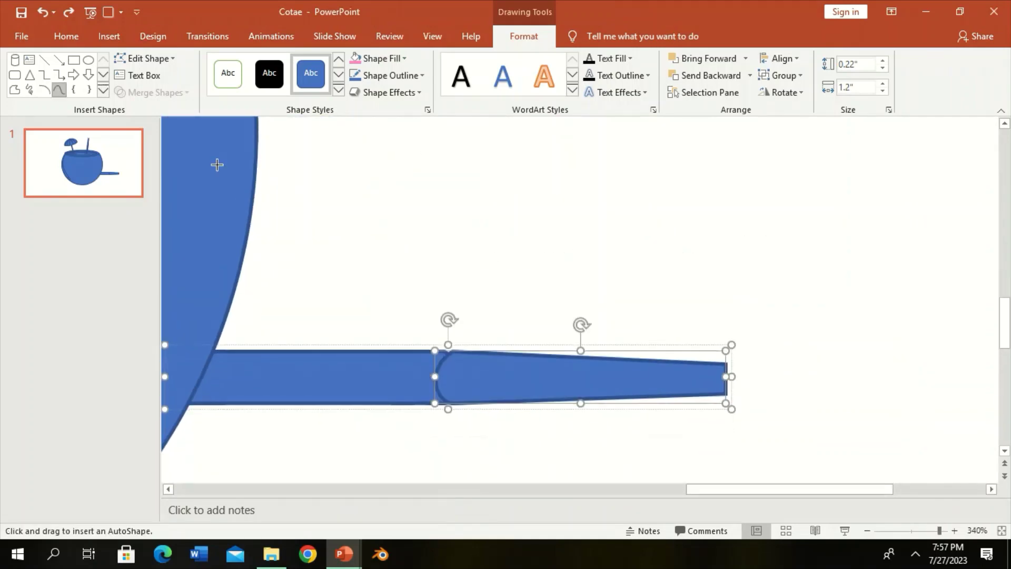
pyautogui.click(527, 354)
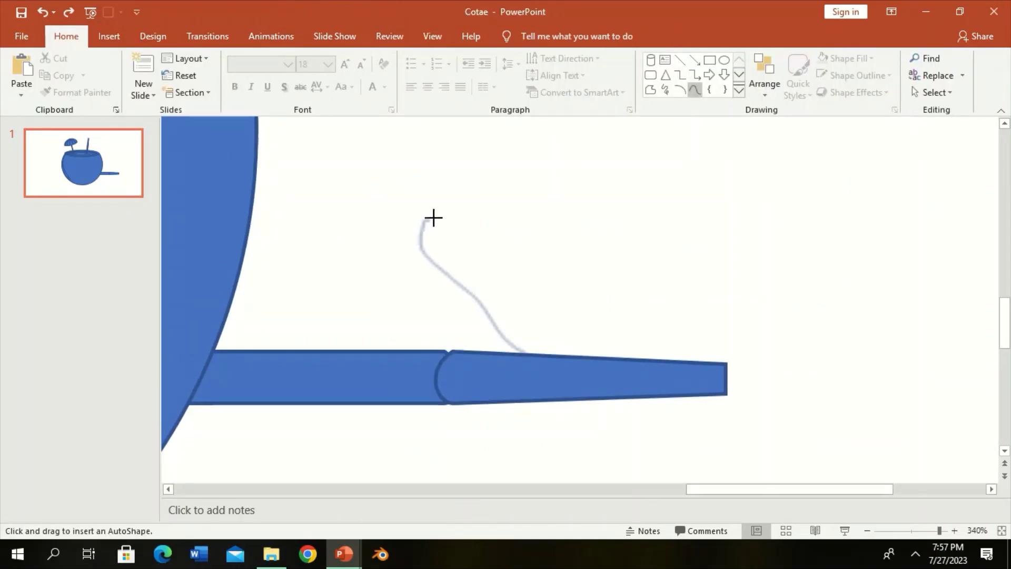
pyautogui.click(435, 214)
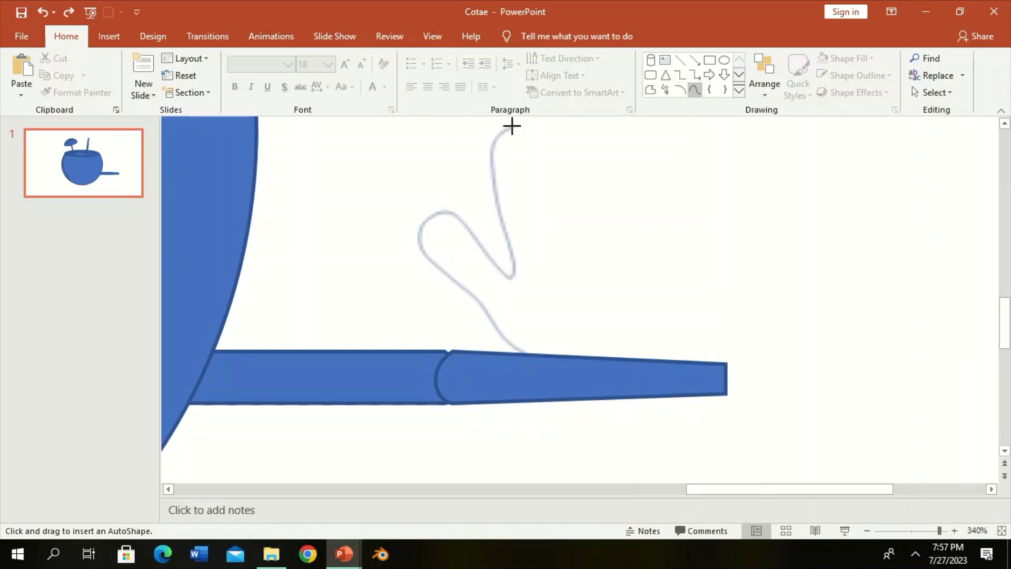
# Outline a closed blue five-fingered hand (1.02" by 1.12") with the Curve tool and enable Edit Points.
pyautogui.click(538, 136)
pyautogui.click(550, 264)
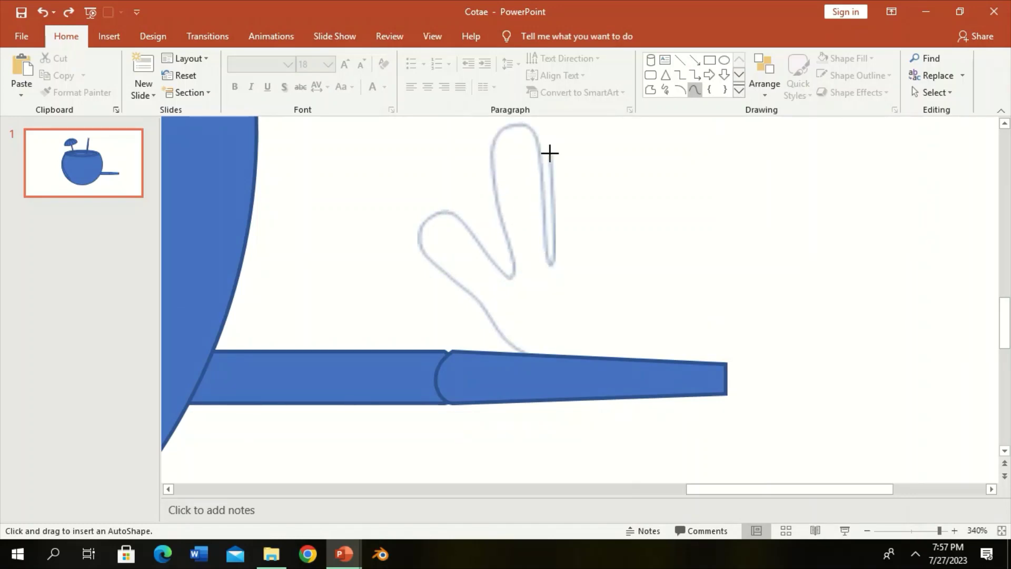
pyautogui.click(584, 138)
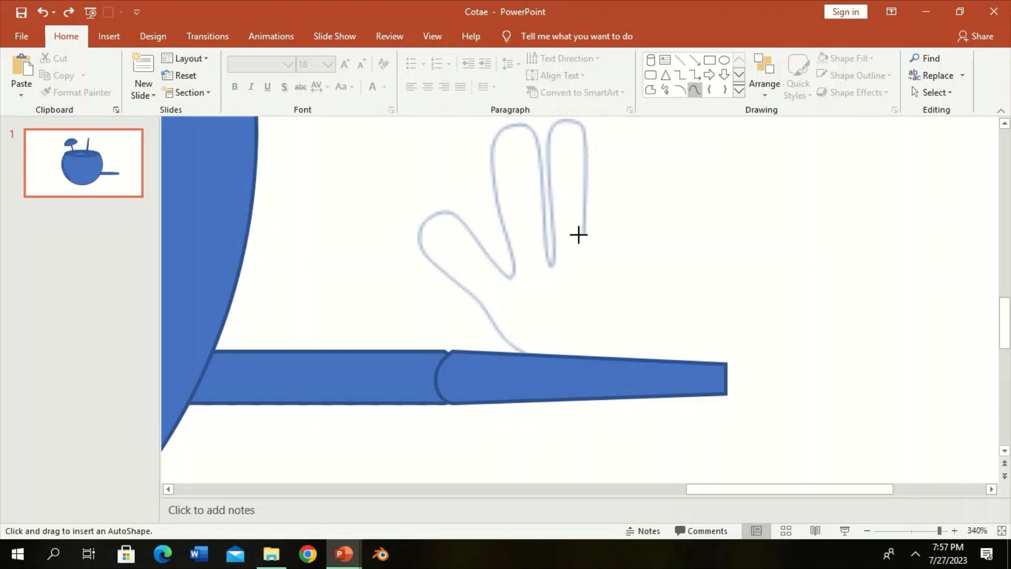
pyautogui.click(593, 257)
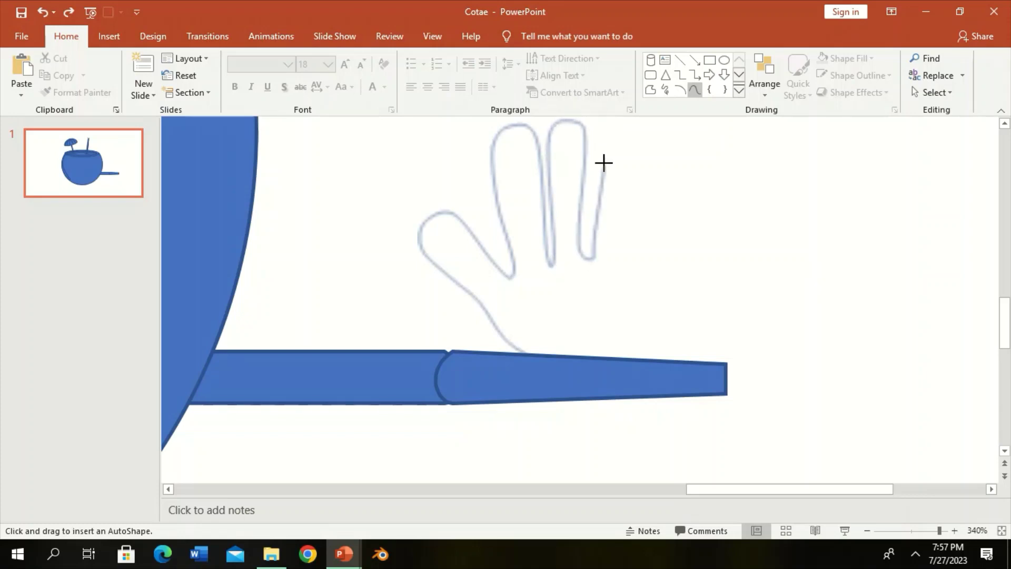
pyautogui.click(611, 124)
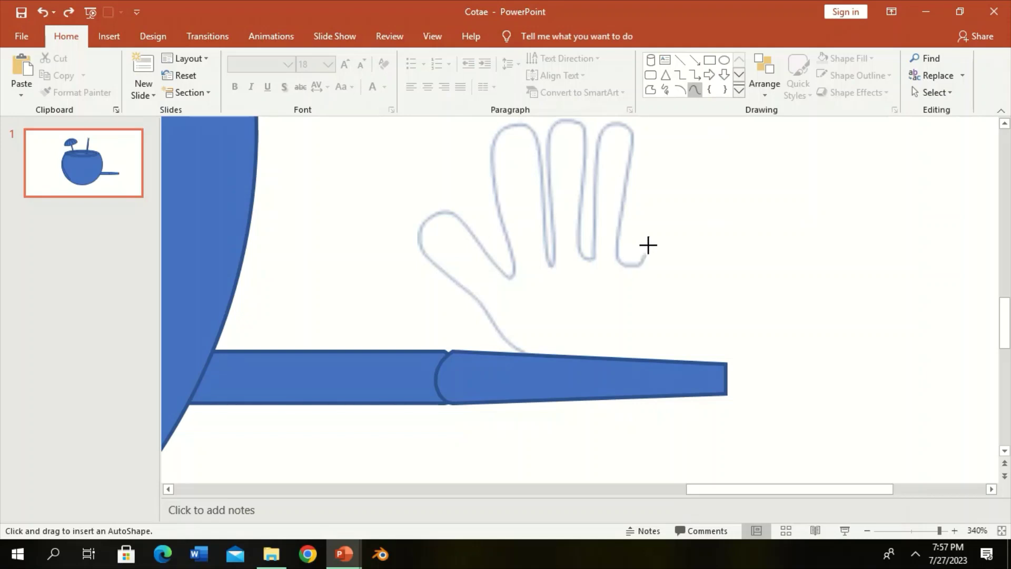
pyautogui.click(683, 213)
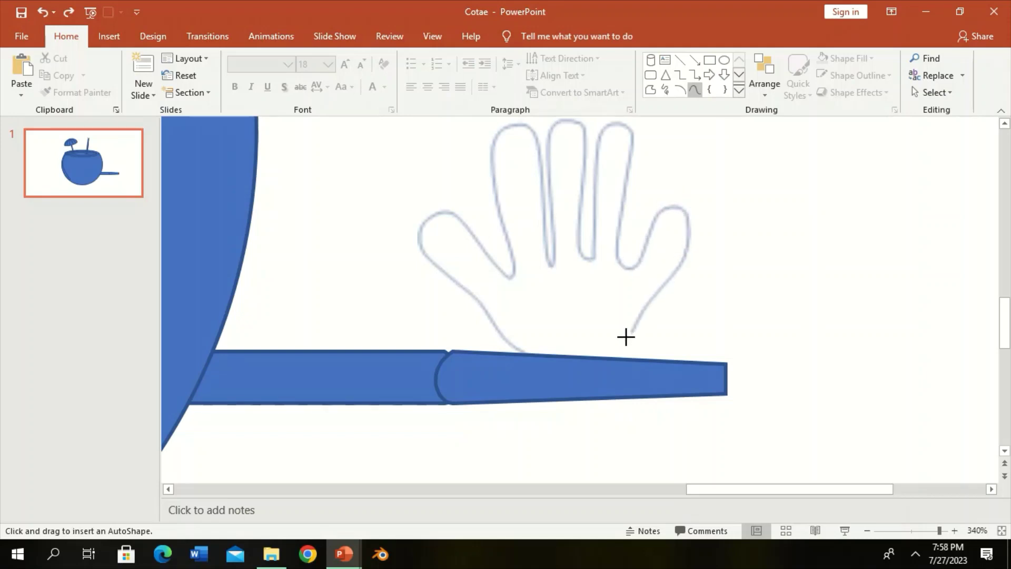
pyautogui.click(579, 362)
pyautogui.click(524, 353)
pyautogui.scroll(1, 524, 181)
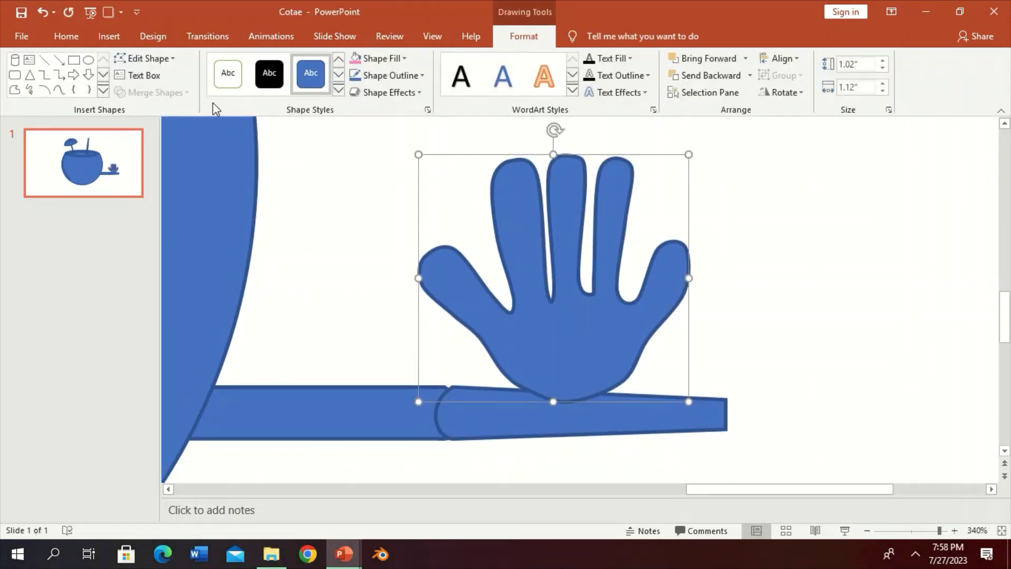
pyautogui.click(144, 58)
pyautogui.click(153, 95)
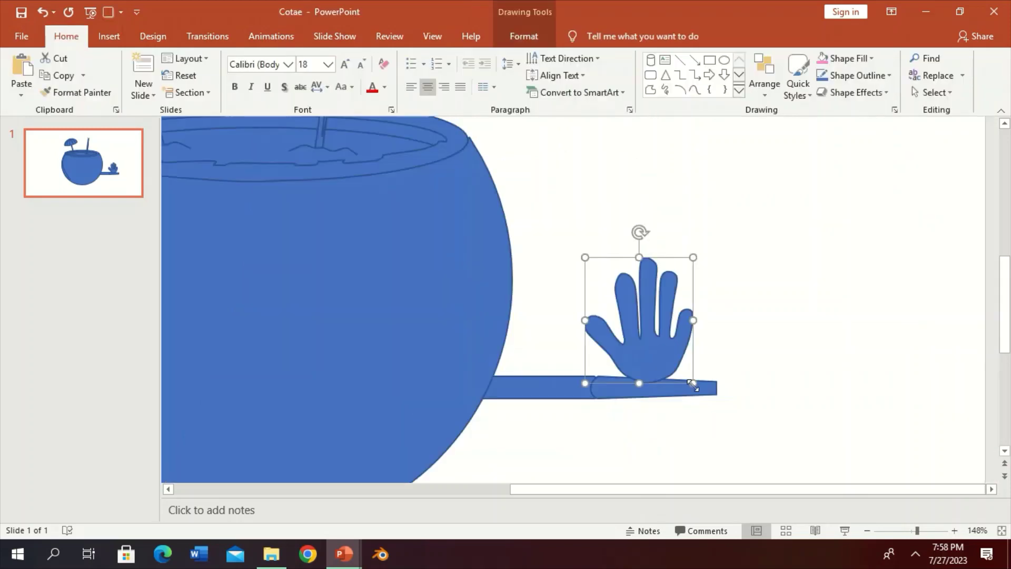
# Shrink the hand, rotate it about 90 degrees clockwise, and set it on the right arm's end.
pyautogui.moveTo(690, 383); pyautogui.dragTo(654, 340)
pyautogui.click(668, 293)
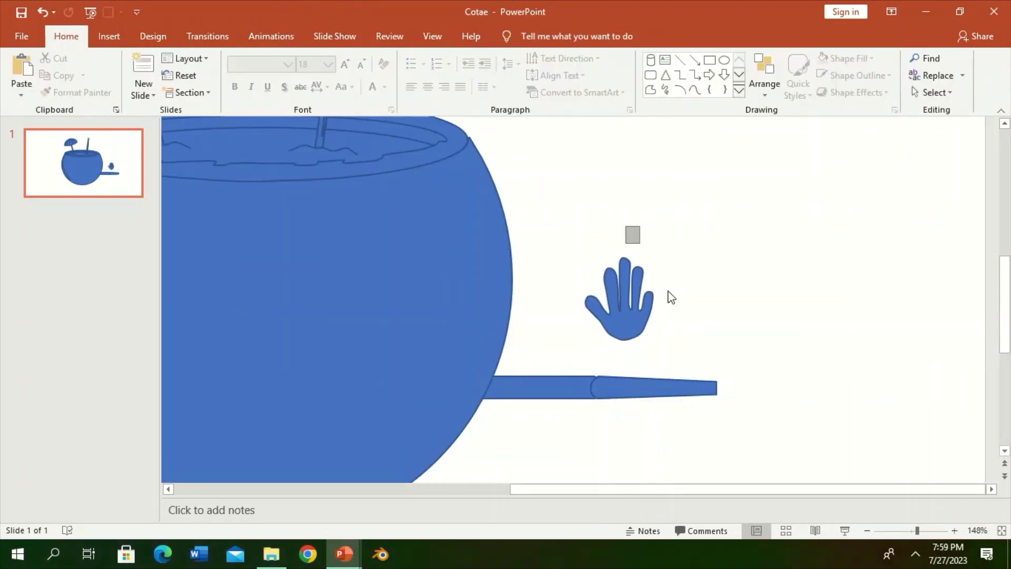
pyautogui.click(624, 295)
pyautogui.moveTo(620, 232)
pyautogui.mouseDown()
pyautogui.moveTo(664, 296)
pyautogui.moveTo(686, 295)
pyautogui.mouseUp()
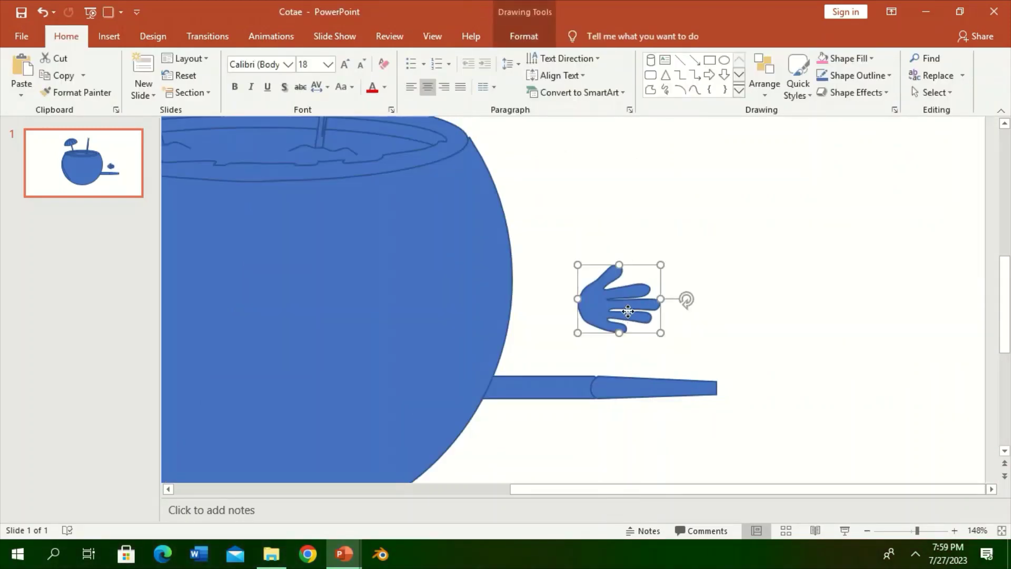
pyautogui.moveTo(616, 298); pyautogui.dragTo(751, 378)
# Shorten the right arm to fit the hand.
pyautogui.moveTo(830, 299); pyautogui.dragTo(483, 412)
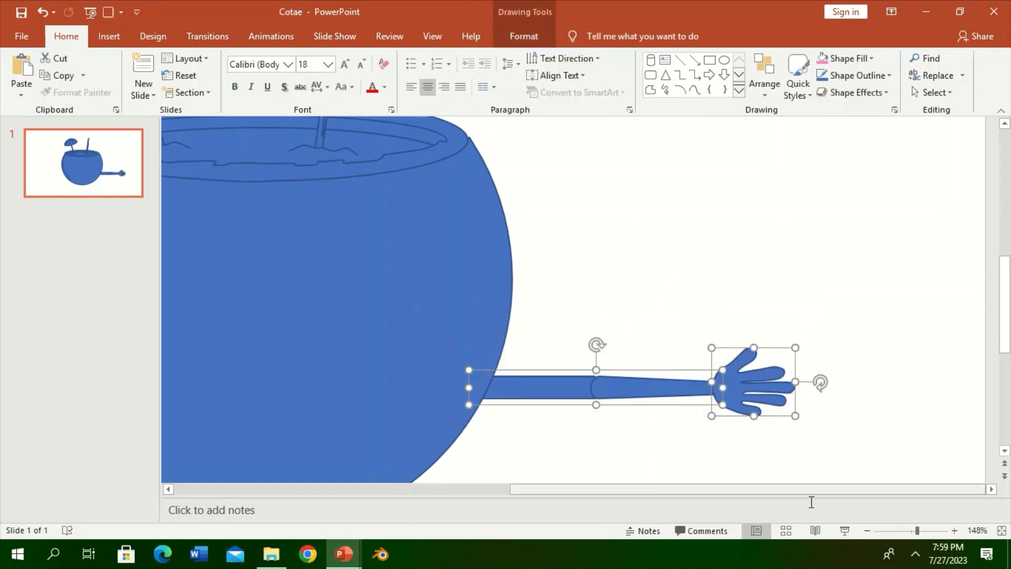
pyautogui.click(903, 530)
pyautogui.click(772, 353)
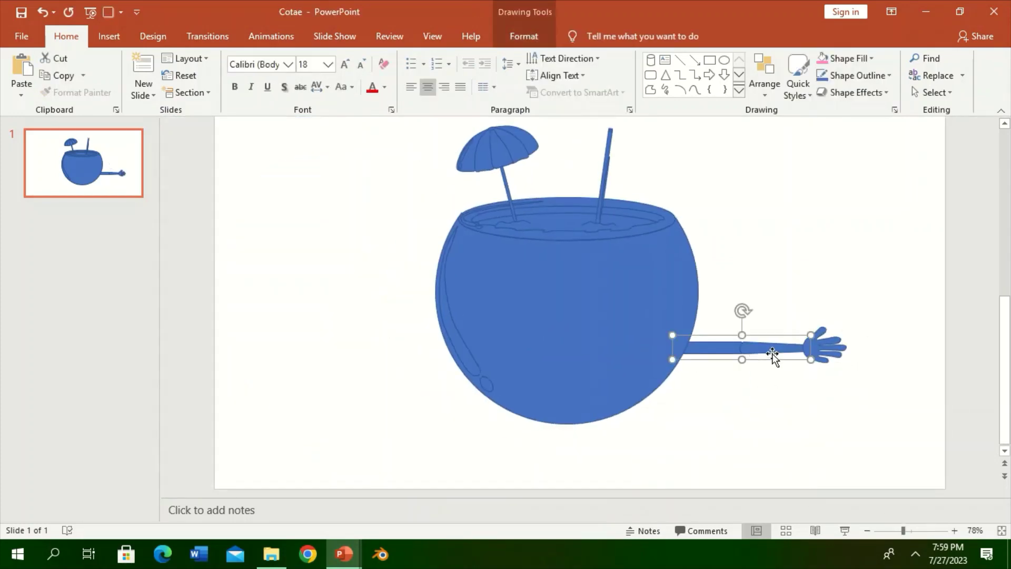
pyautogui.moveTo(808, 332)
pyautogui.mouseDown()
pyautogui.moveTo(792, 338)
pyautogui.moveTo(796, 358)
pyautogui.mouseUp()
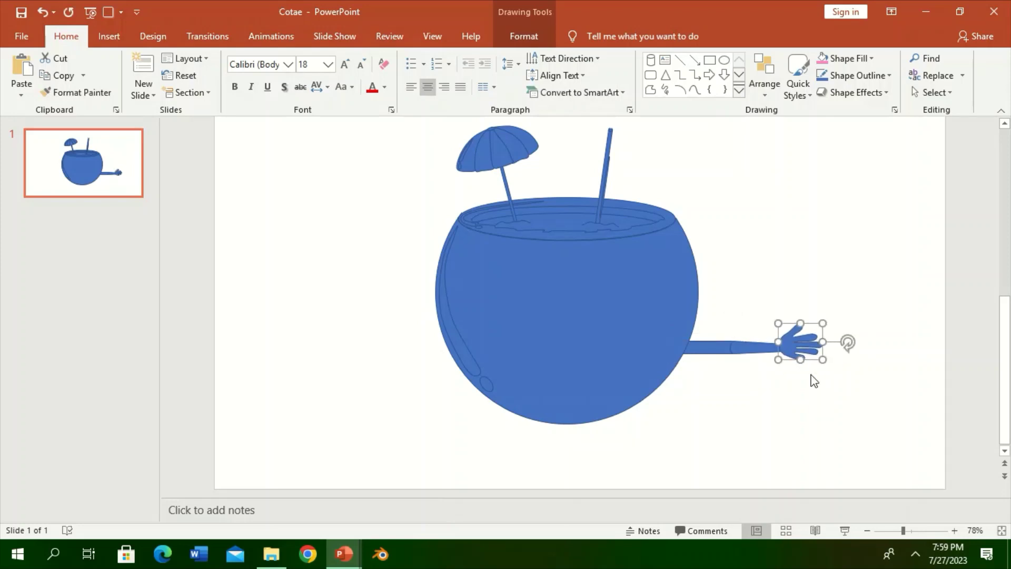
# Group arm and hand, mirror a copy onto the coconut's left side, and raise the whole character slightly.
pyautogui.moveTo(852, 316); pyautogui.dragTo(524, 421)
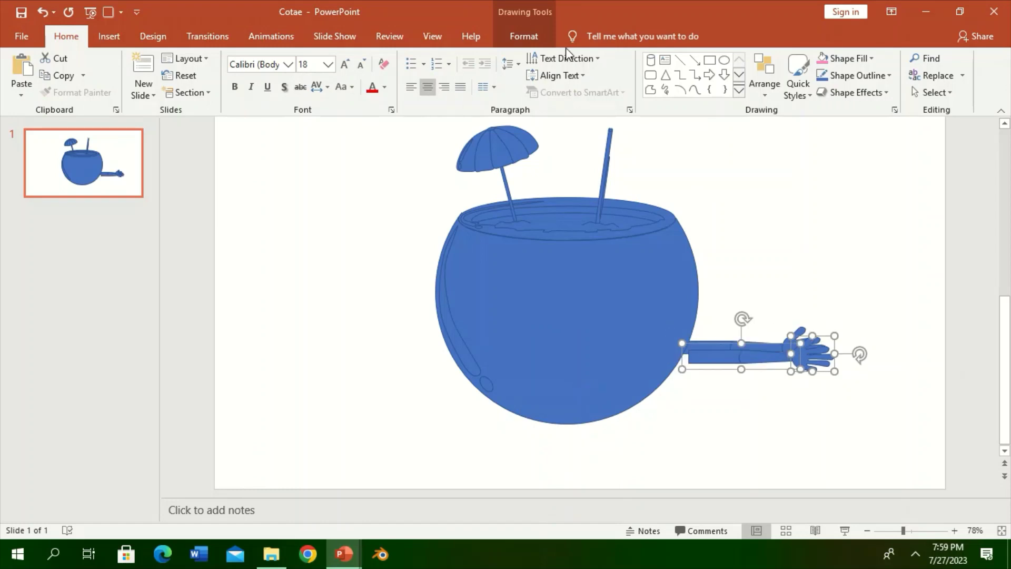
pyautogui.click(524, 36)
pyautogui.click(780, 76)
pyautogui.click(785, 103)
pyautogui.click(782, 92)
pyautogui.click(791, 174)
pyautogui.moveTo(816, 345); pyautogui.dragTo(437, 343)
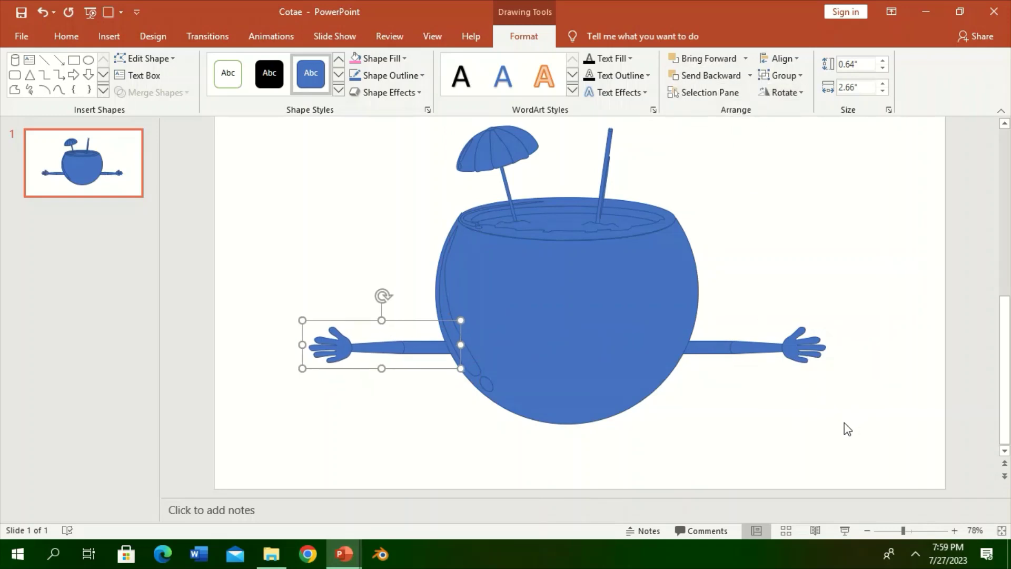
pyautogui.click(368, 199)
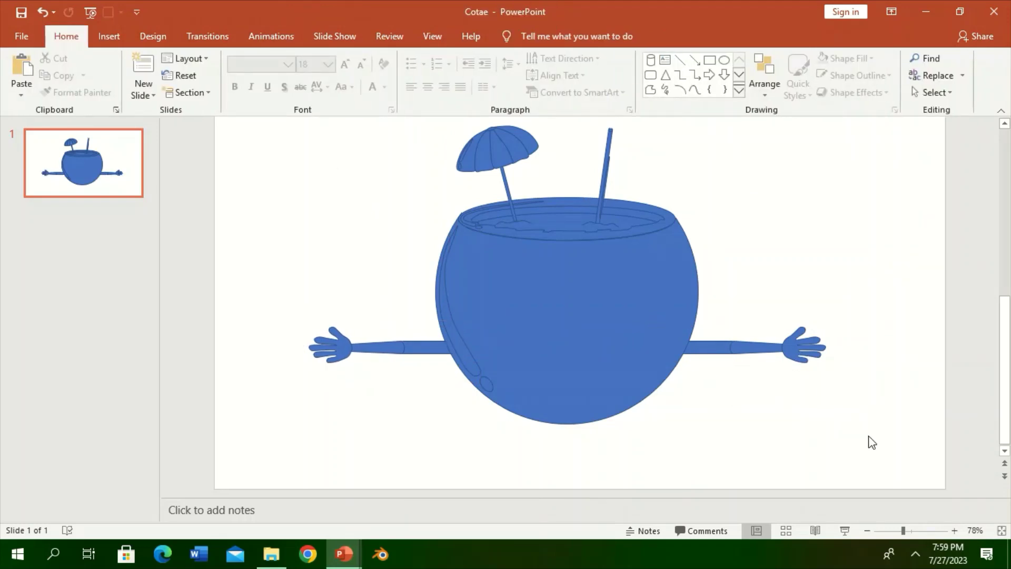
pyautogui.moveTo(872, 442); pyautogui.dragTo(389, 207)
pyautogui.moveTo(549, 334); pyautogui.dragTo(549, 293)
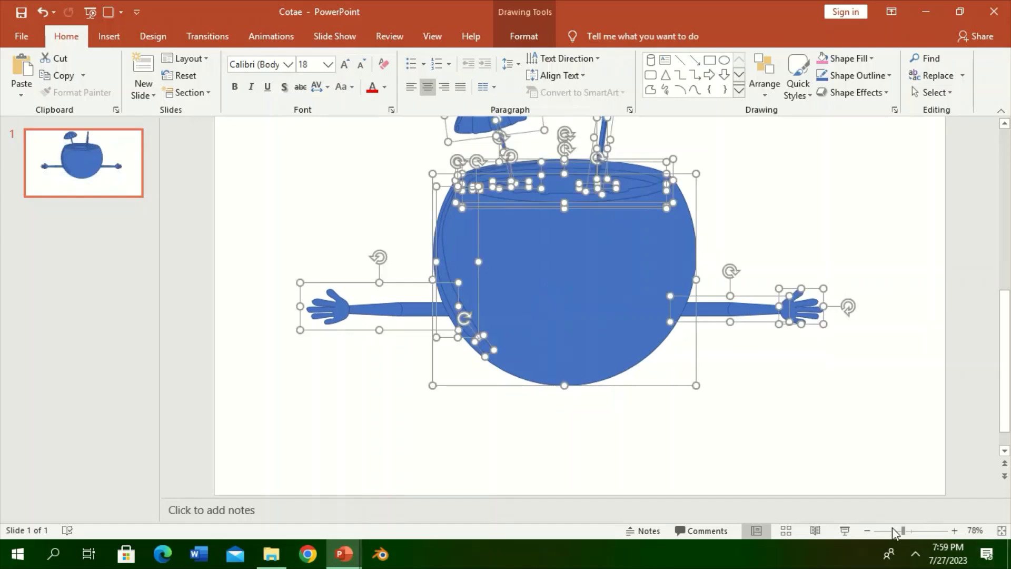
# Raise the character, then turn a copy of the arm vertical and flip it below the body as a leg.
pyautogui.click(867, 531)
pyautogui.moveTo(643, 364); pyautogui.dragTo(643, 329)
pyautogui.click(758, 372)
pyautogui.click(732, 334)
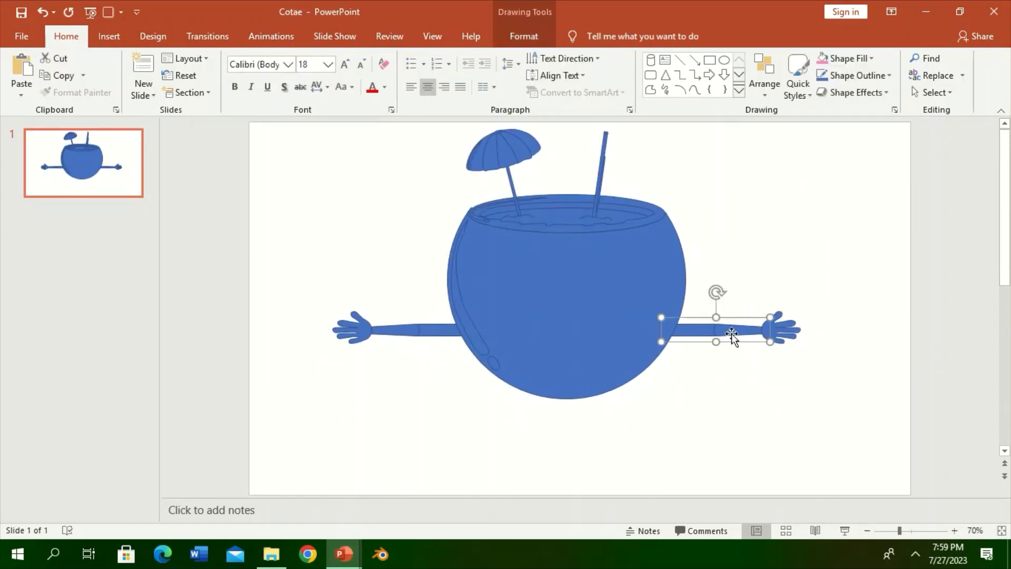
pyautogui.moveTo(716, 292)
pyautogui.mouseDown()
pyautogui.moveTo(760, 337)
pyautogui.moveTo(617, 373)
pyautogui.mouseUp()
pyautogui.hotkey('ctrl', 'z')
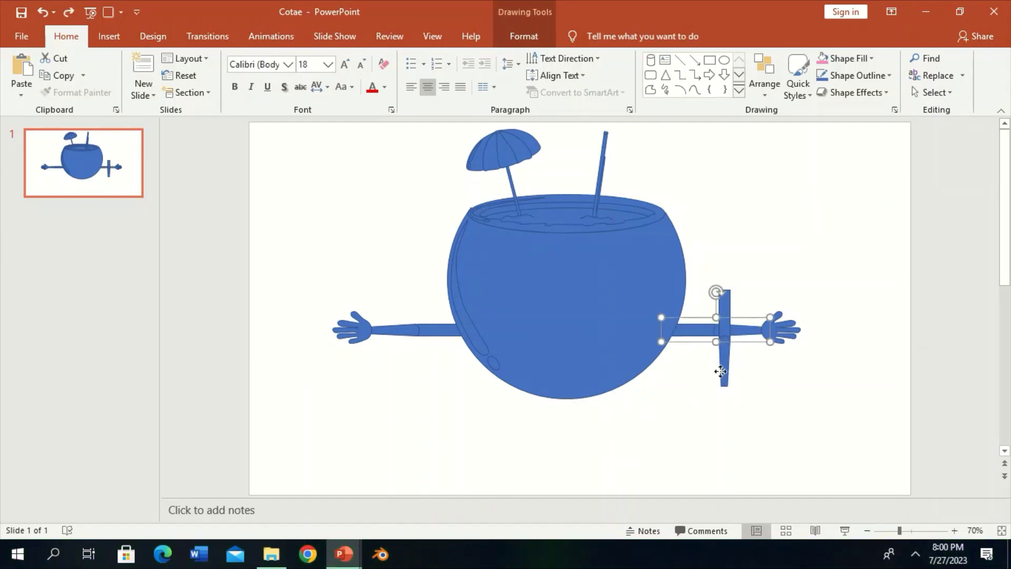
pyautogui.moveTo(720, 371)
pyautogui.mouseDown()
pyautogui.moveTo(600, 471)
pyautogui.moveTo(561, 425)
pyautogui.moveTo(608, 428)
pyautogui.moveTo(585, 422)
pyautogui.mouseUp()
pyautogui.click(525, 36)
pyautogui.click(782, 92)
pyautogui.click(810, 165)
# Send both legs behind the coconut body and nudge the left leg into place.
pyautogui.click(559, 426)
pyautogui.click(750, 76)
pyautogui.click(717, 112)
pyautogui.click(696, 393)
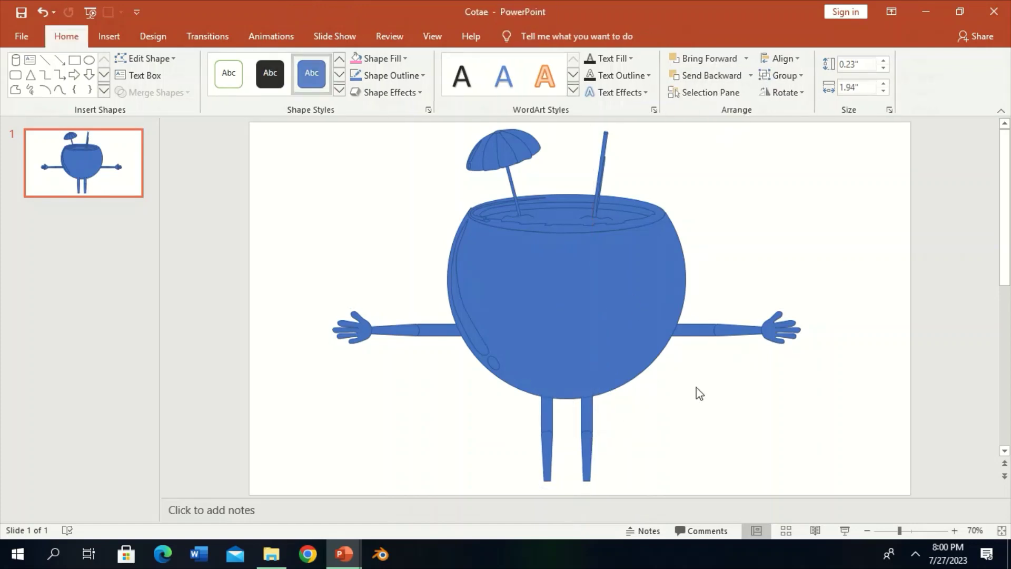
pyautogui.moveTo(540, 437); pyautogui.dragTo(552, 449)
pyautogui.click(588, 450)
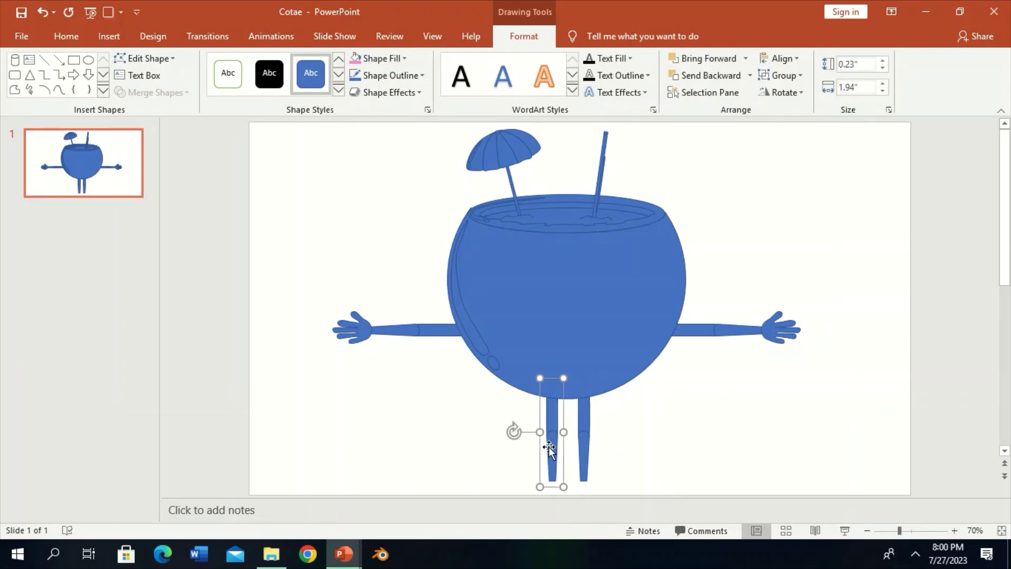
pyautogui.click(655, 474)
pyautogui.click(581, 453)
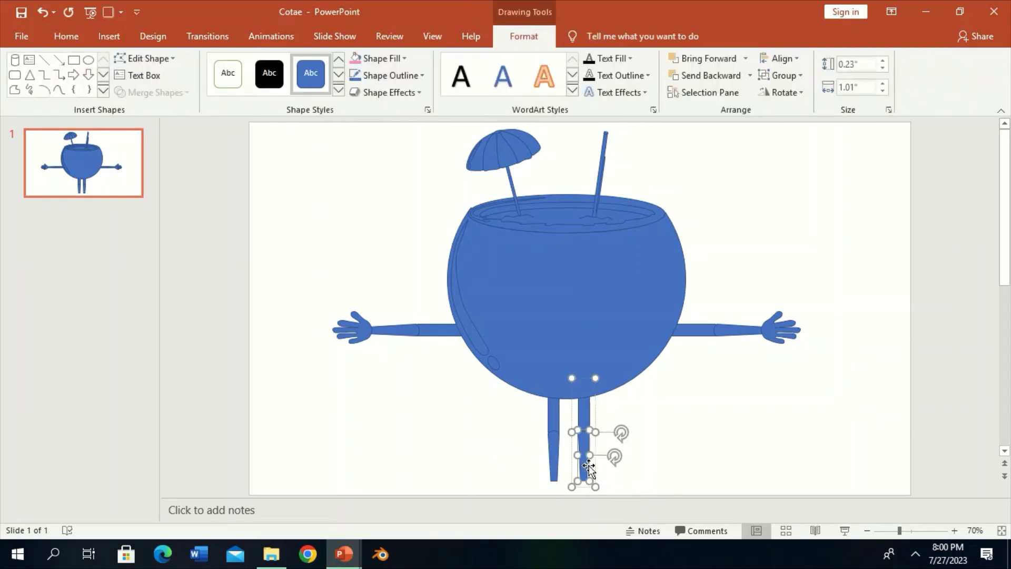
pyautogui.click(920, 532)
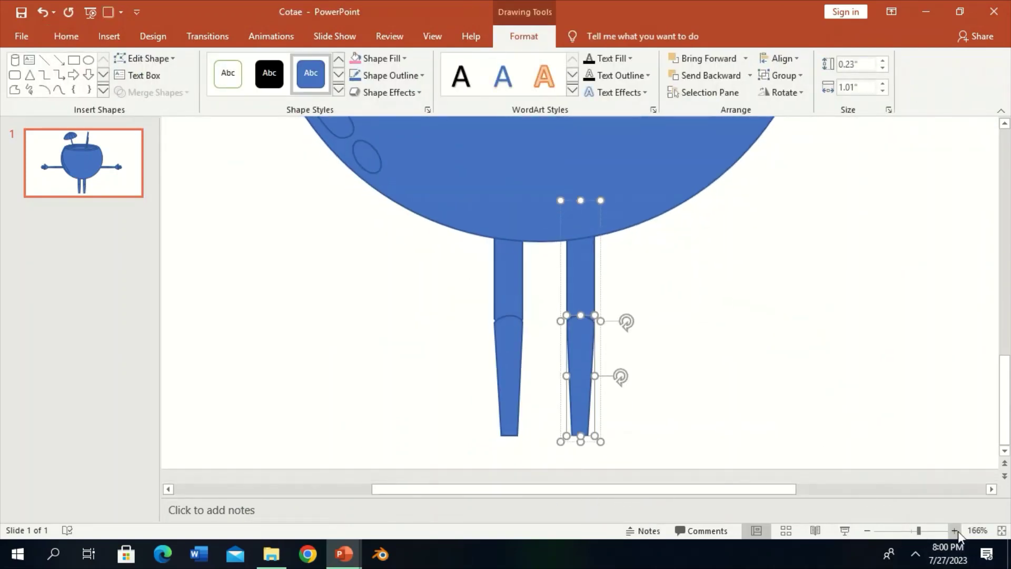
pyautogui.click(955, 531)
pyautogui.click(779, 400)
pyautogui.click(695, 90)
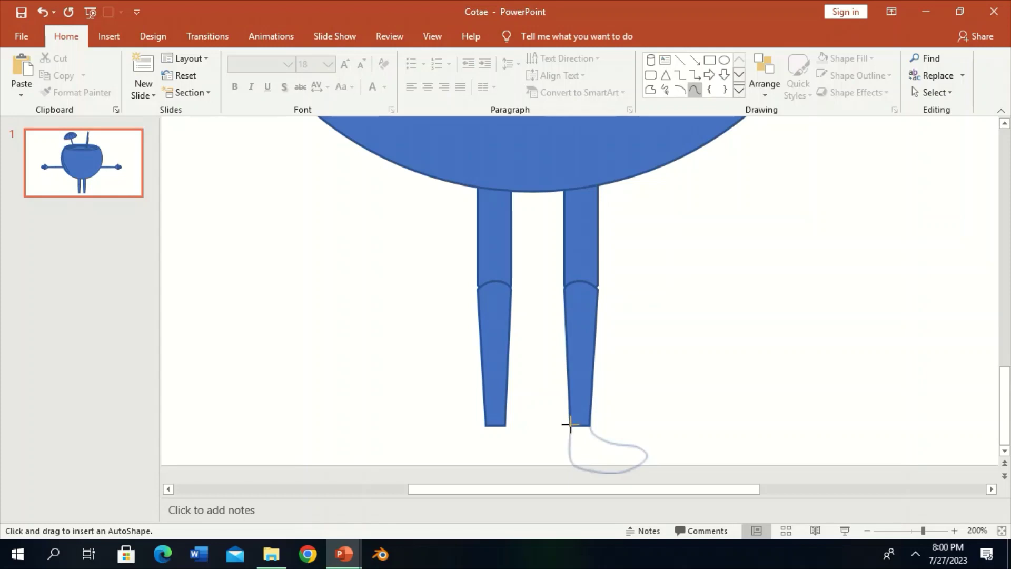
# Close the foot outline under the right leg and reshape it with Edit Points.
pyautogui.click(570, 424)
pyautogui.click(147, 58)
pyautogui.click(173, 96)
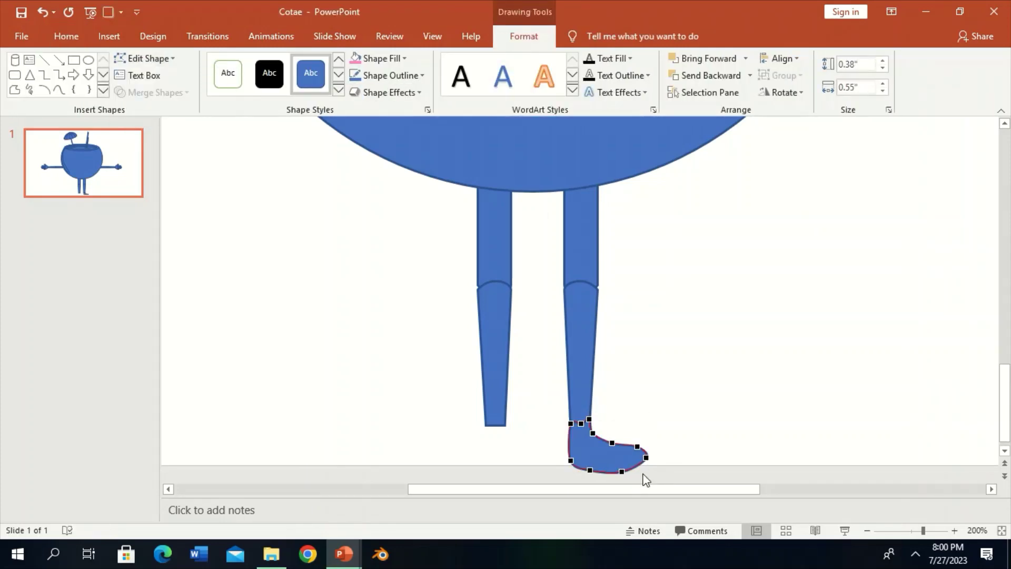
pyautogui.scroll(-1, 646, 479)
pyautogui.moveTo(622, 462); pyautogui.dragTo(620, 471)
pyautogui.moveTo(638, 438); pyautogui.dragTo(635, 452)
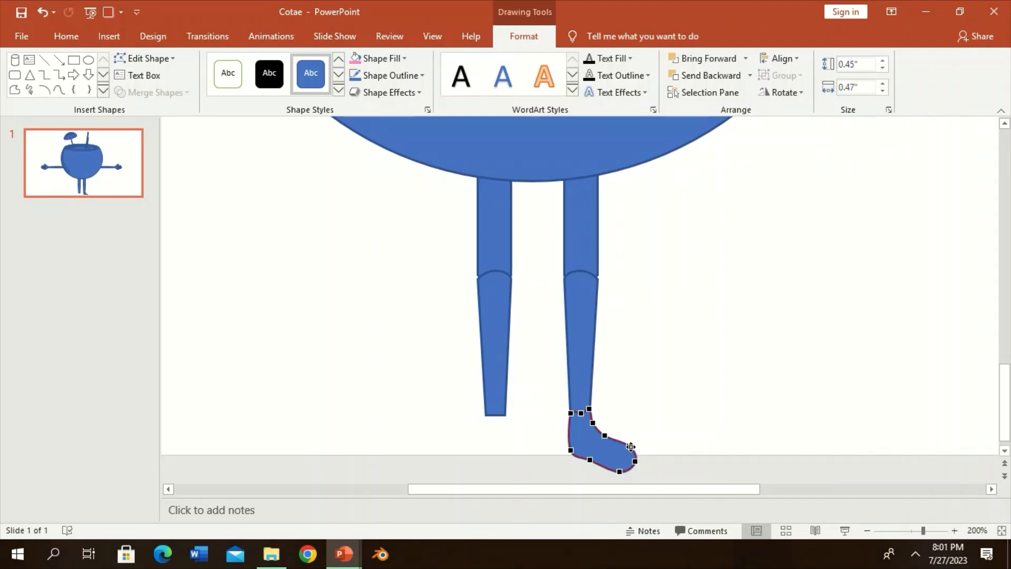
pyautogui.click(610, 419)
# Duplicate the foot, flip it horizontally, and place the copy under the left leg.
pyautogui.click(618, 444)
pyautogui.hotkey('ctrl', 'd')
pyautogui.click(781, 92)
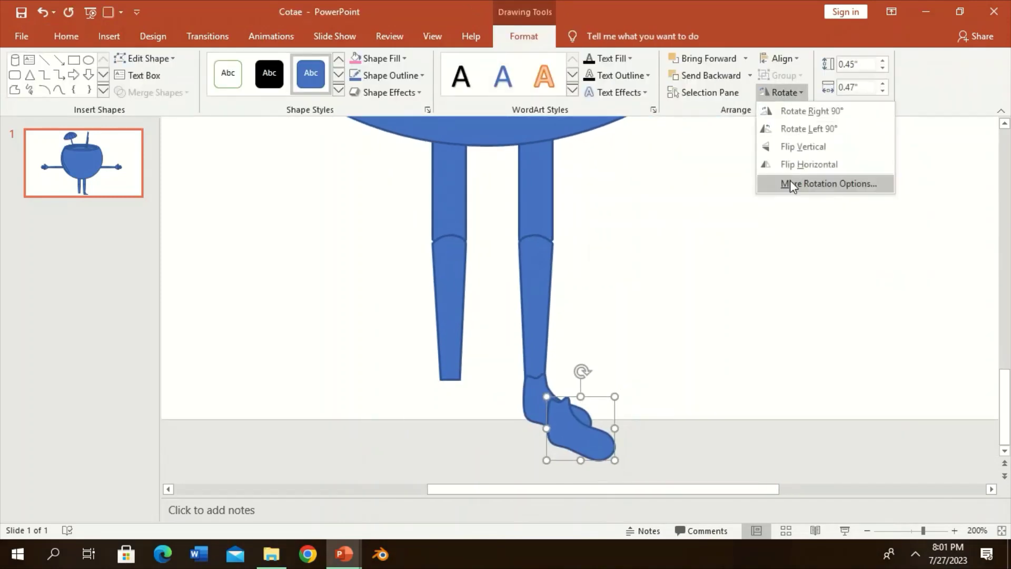
pyautogui.click(806, 172)
pyautogui.moveTo(579, 437); pyautogui.dragTo(422, 413)
pyautogui.scroll(1, 687, 388)
pyautogui.click(687, 388)
# Duplicate slide 1 so a second slide holds the complete coconut character.
pyautogui.click(897, 531)
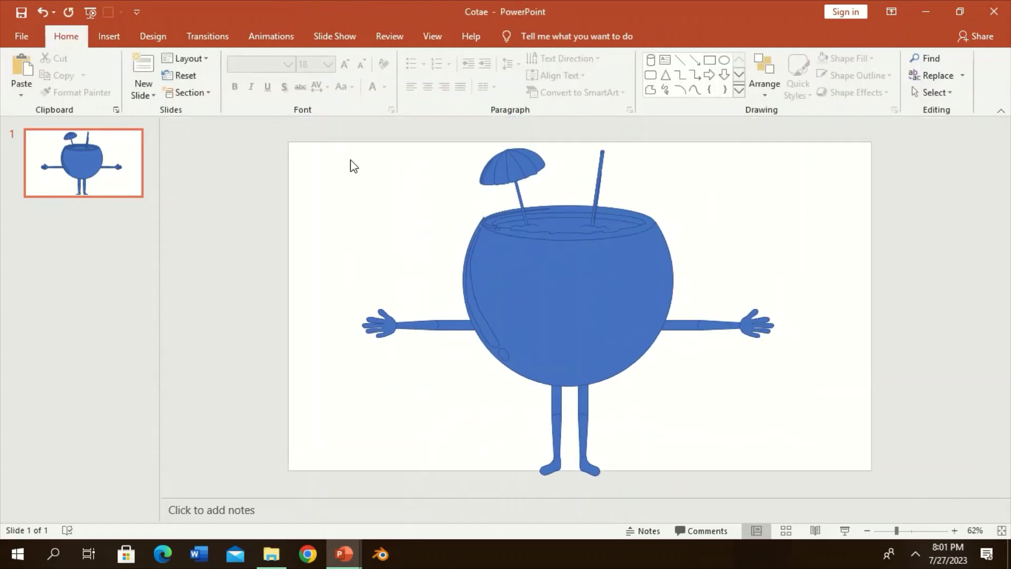
pyautogui.moveTo(304, 131); pyautogui.dragTo(831, 506)
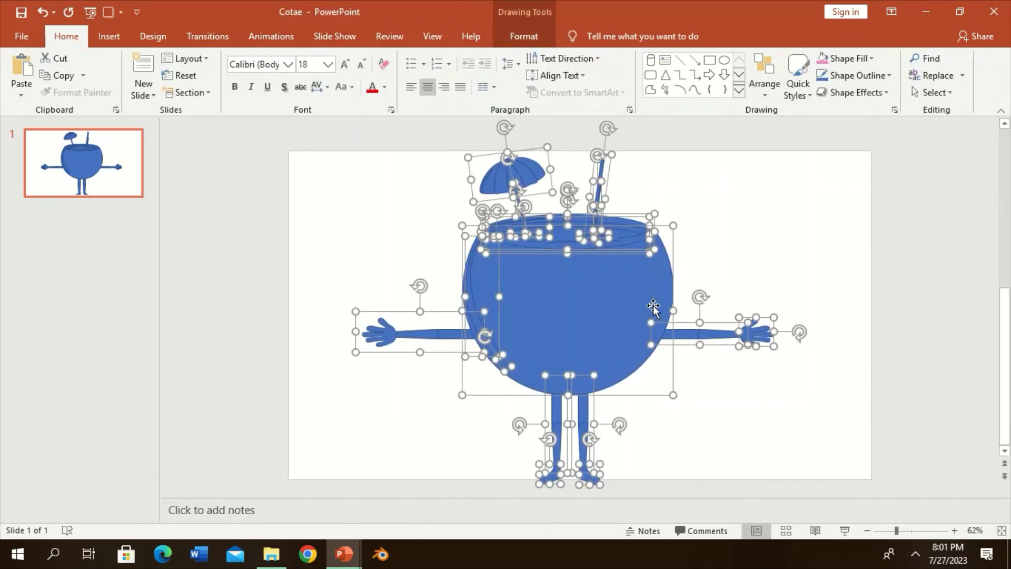
pyautogui.click(683, 493)
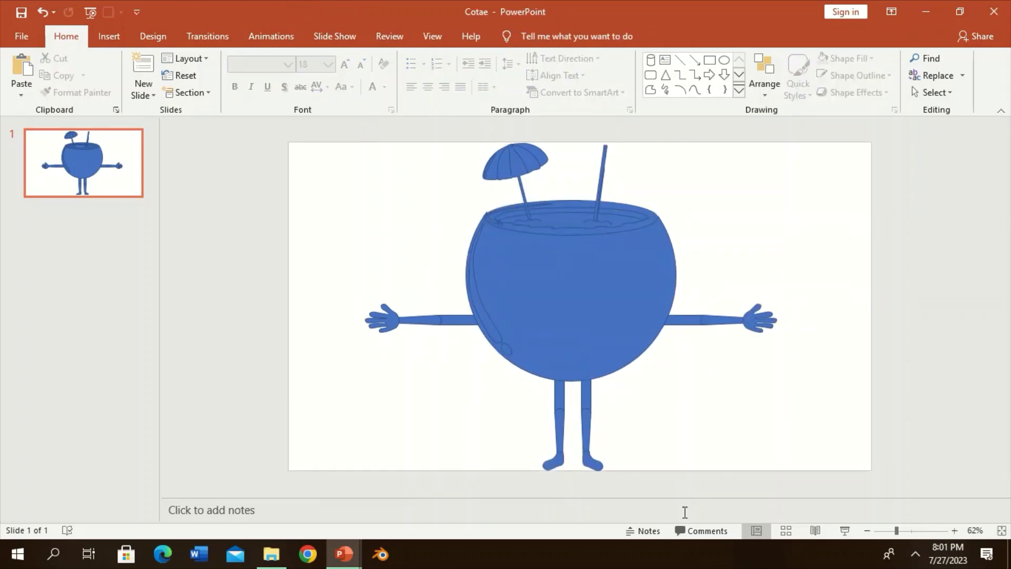
pyautogui.rightClick(81, 140)
pyautogui.click(105, 246)
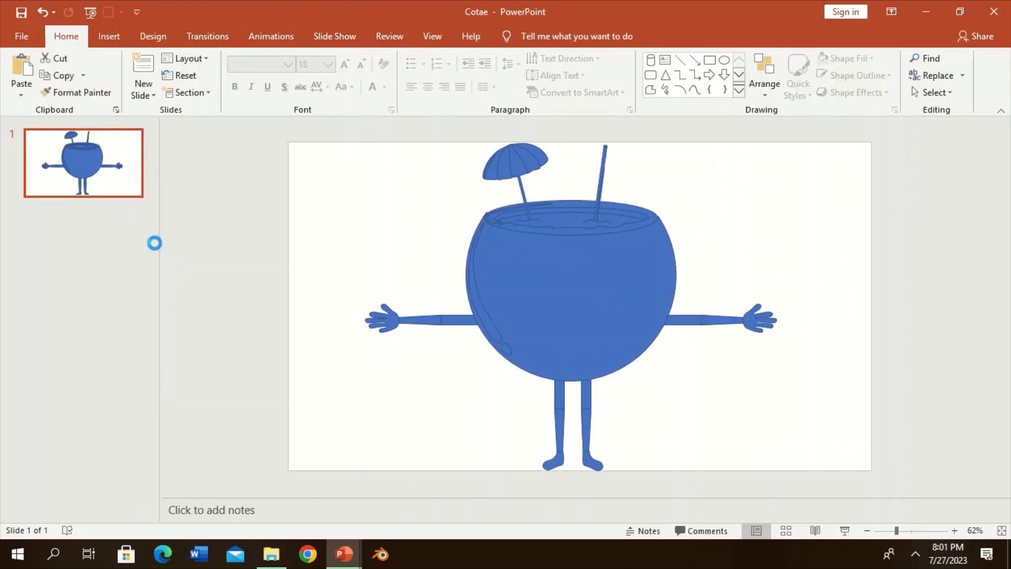
pyautogui.click(558, 286)
pyautogui.moveTo(937, 533); pyautogui.dragTo(915, 531)
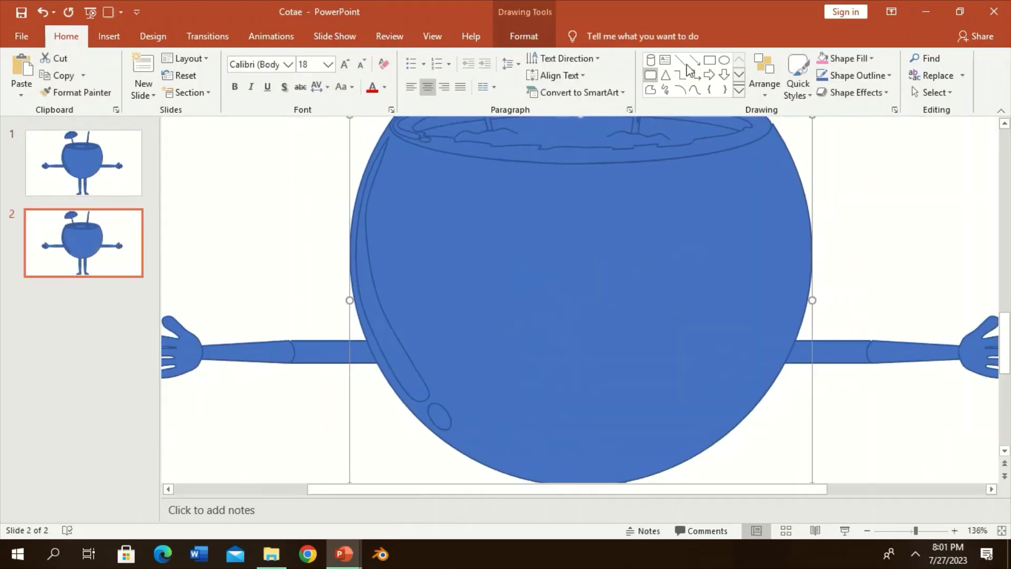
# Draw a second eye circle to the right of the first and adjust its layering.
pyautogui.click(725, 60)
pyautogui.moveTo(581, 318)
pyautogui.mouseDown()
pyautogui.moveTo(604, 304)
pyautogui.moveTo(560, 271)
pyautogui.mouseUp()
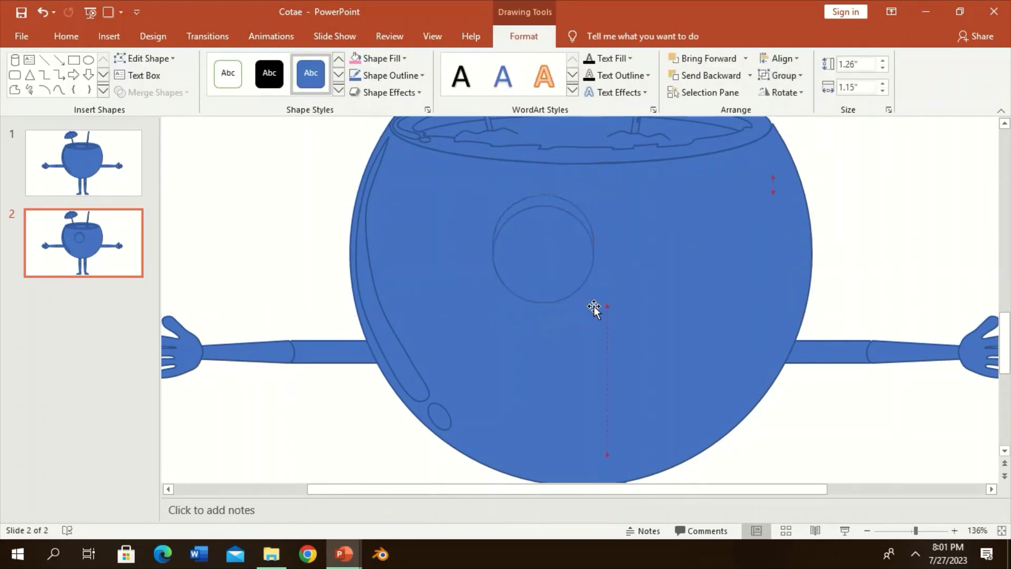
pyautogui.moveTo(594, 306); pyautogui.dragTo(647, 276)
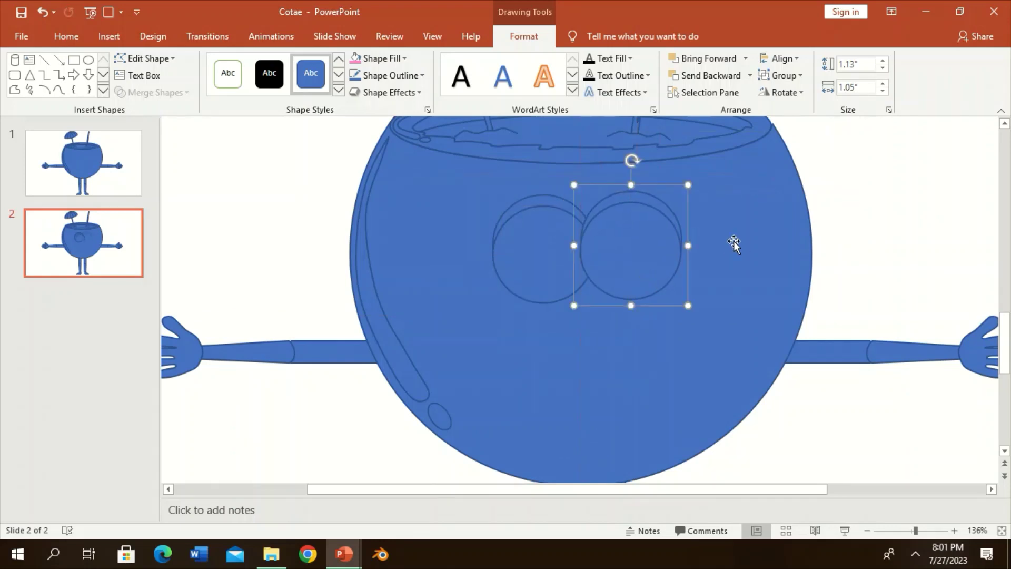
pyautogui.click(711, 76)
pyautogui.click(699, 60)
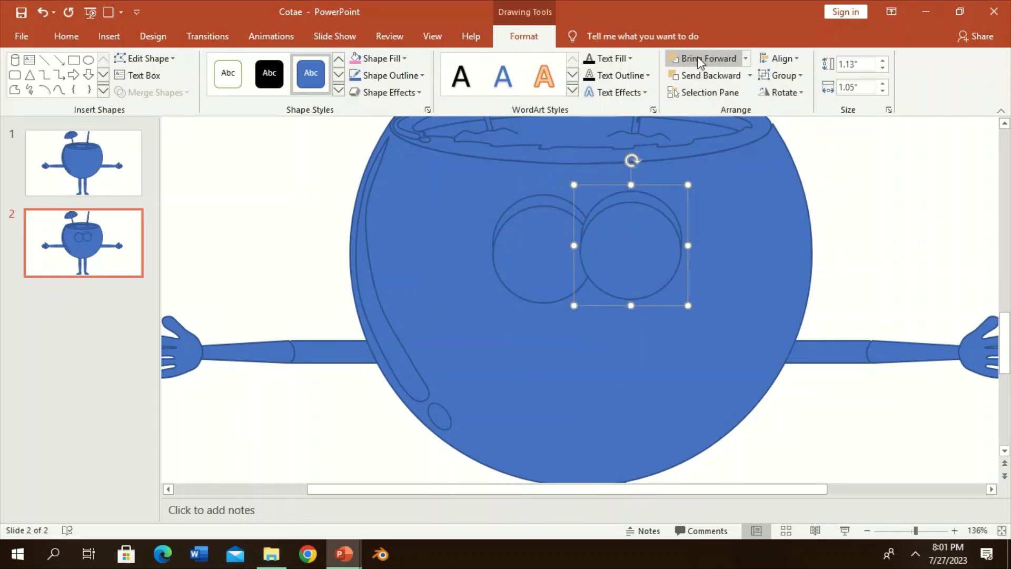
pyautogui.click(702, 76)
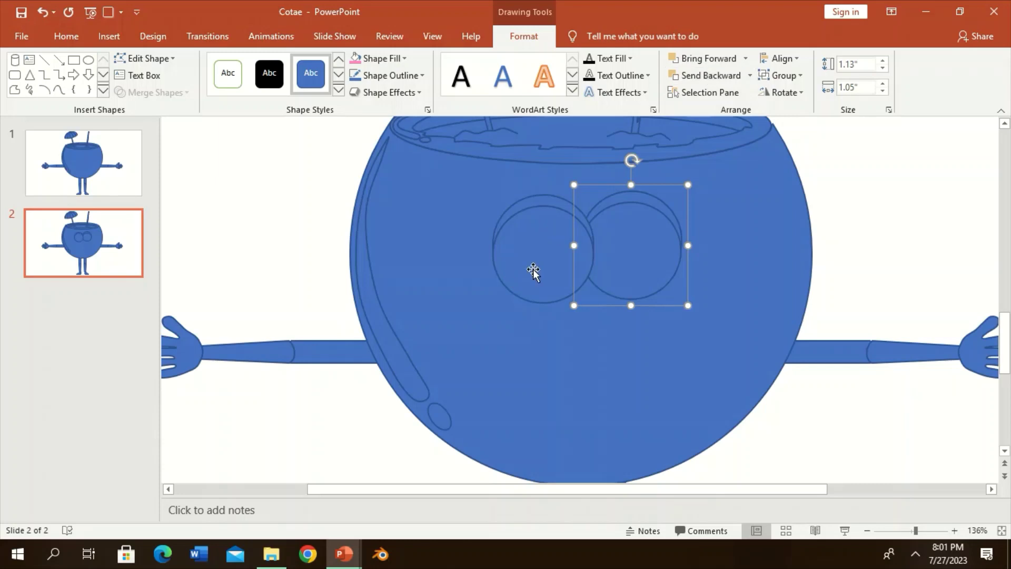
# Select both eye circles and shift them slightly left together.
pyautogui.scroll(2, 543, 255)
pyautogui.scroll(-1, 682, 287)
pyautogui.keyDown('shift'); pyautogui.click(524, 309); pyautogui.keyUp('shift')
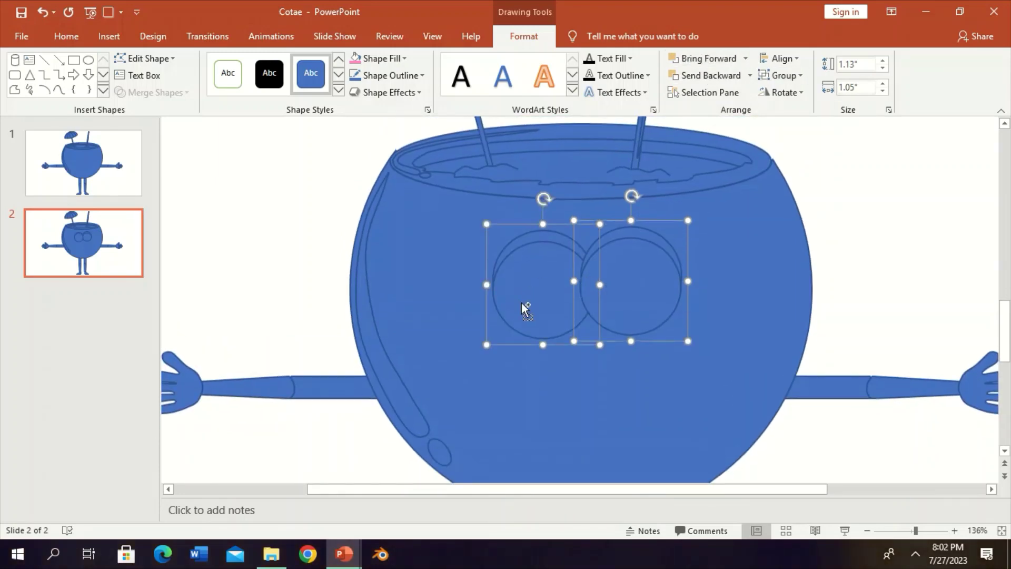
pyautogui.moveTo(524, 310); pyautogui.dragTo(512, 308)
pyautogui.click(852, 296)
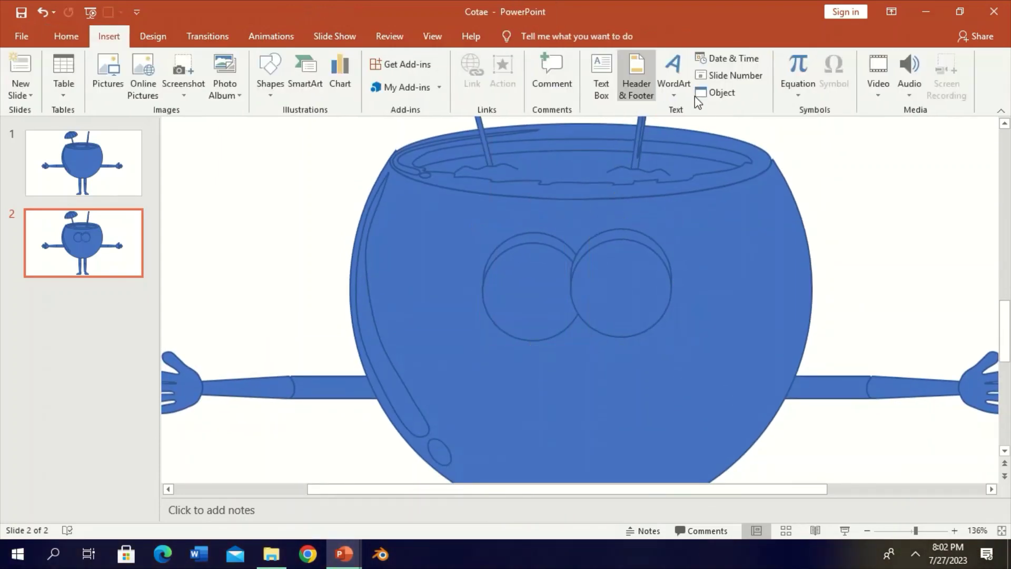
pyautogui.scroll(-2, 694, 96)
pyautogui.scroll(1, 579, 264)
pyautogui.scroll(2, 642, 100)
pyautogui.scroll(-1, 641, 100)
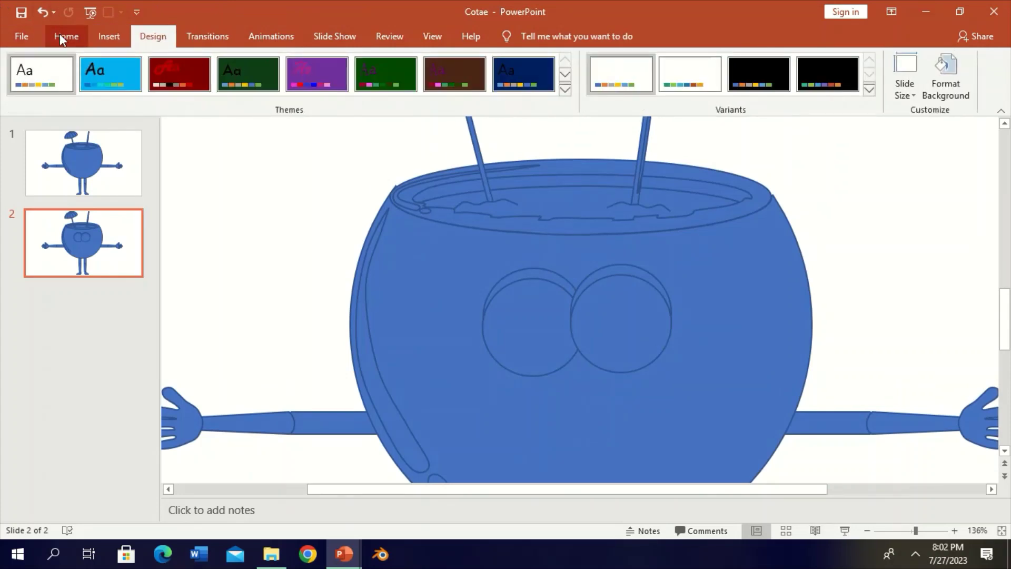
# Sketch a curved nose shape below the eyes with the Curve tool.
pyautogui.click(61, 37)
pyautogui.click(695, 89)
pyautogui.scroll(-1, 590, 363)
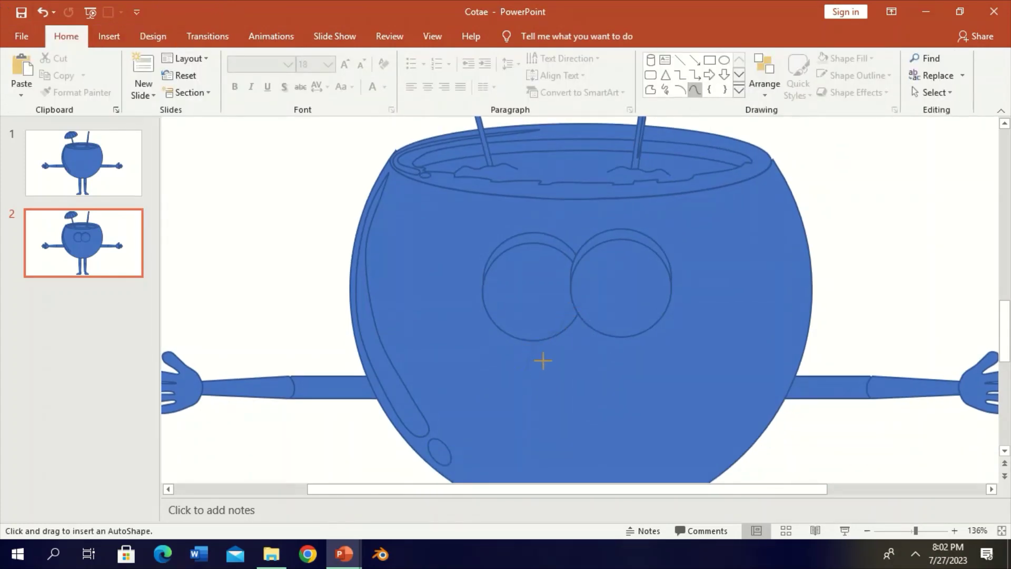
pyautogui.click(583, 306)
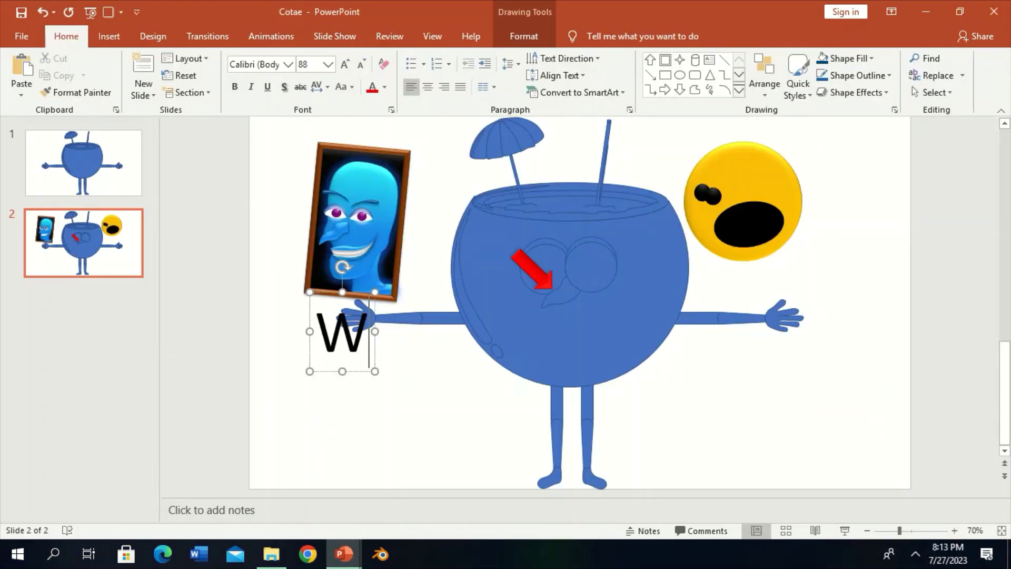
# Type the caption 'What Have I DONE?????' and move it up and left over the coconut.
pyautogui.write('hat Ha')
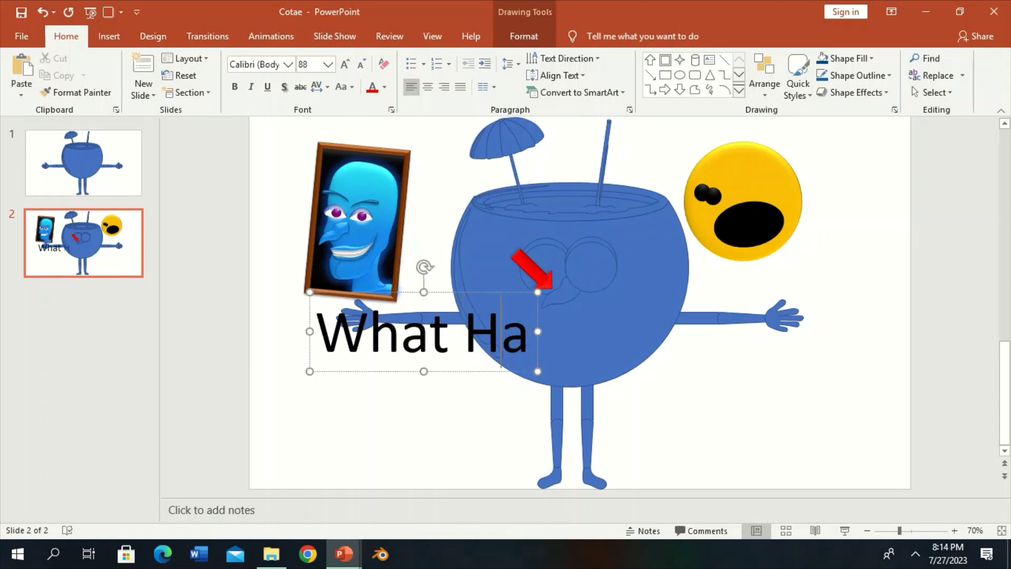
pyautogui.write('ve I D')
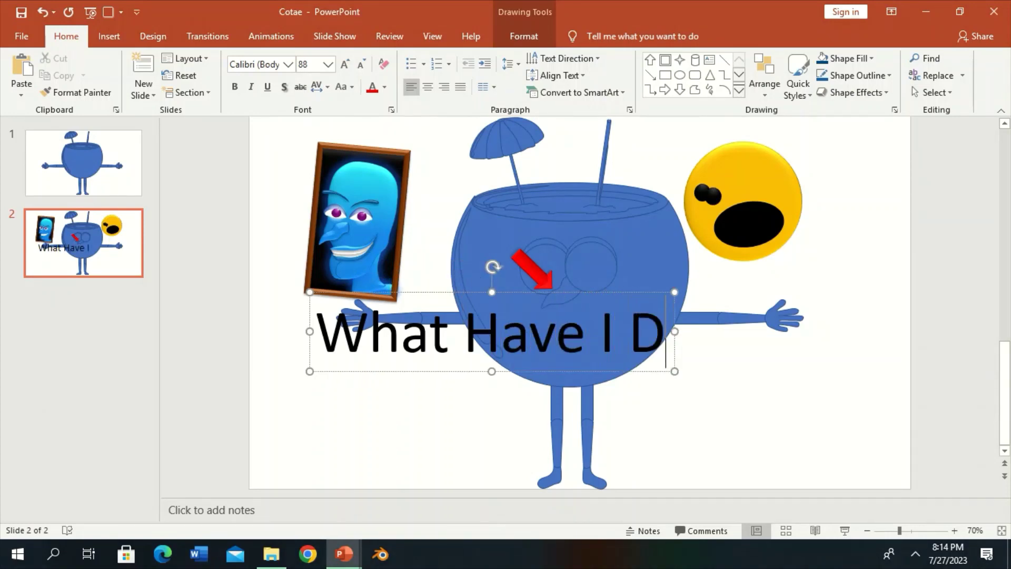
pyautogui.write('ONE??')
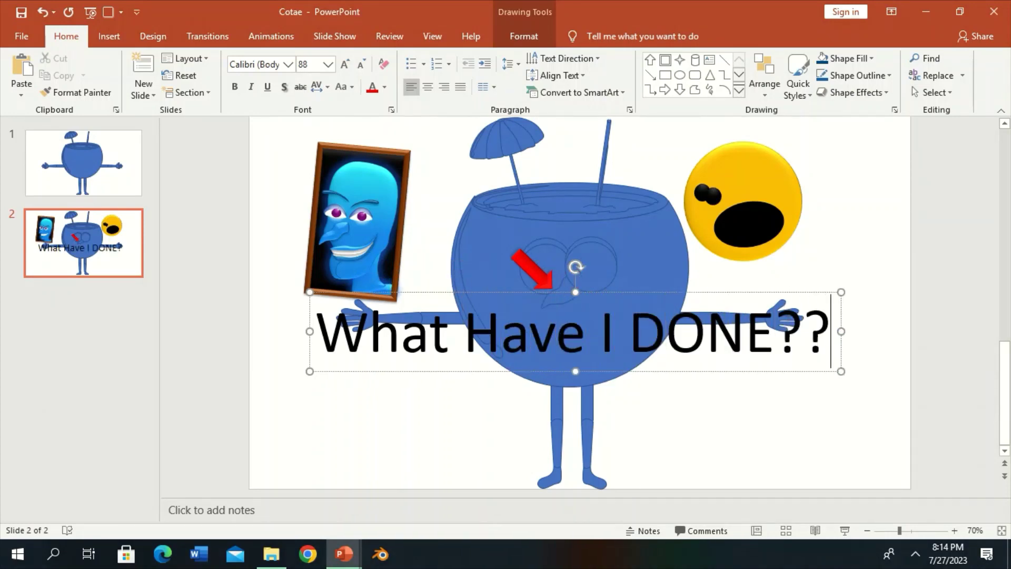
pyautogui.write('???')
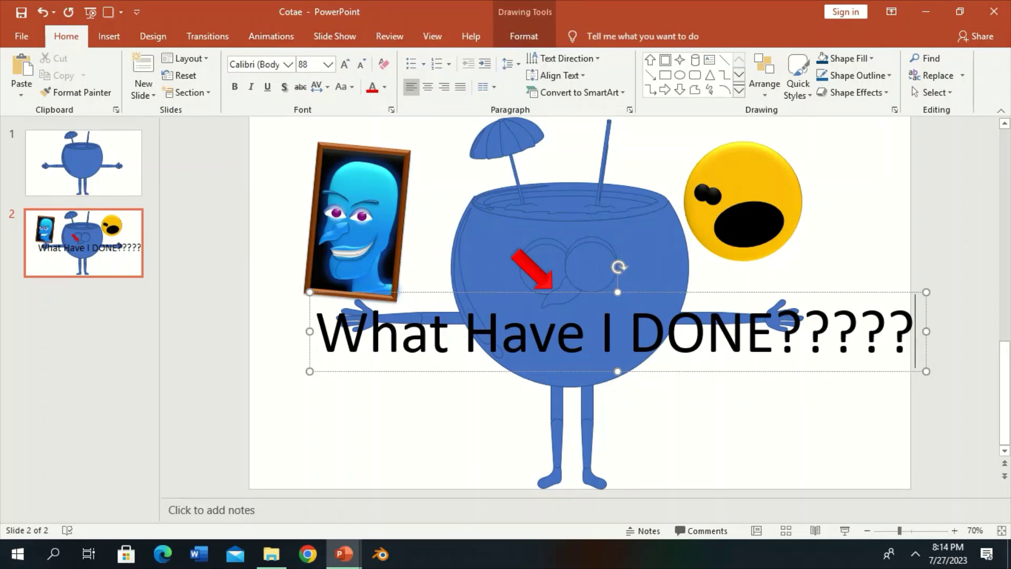
pyautogui.moveTo(527, 371); pyautogui.dragTo(496, 363)
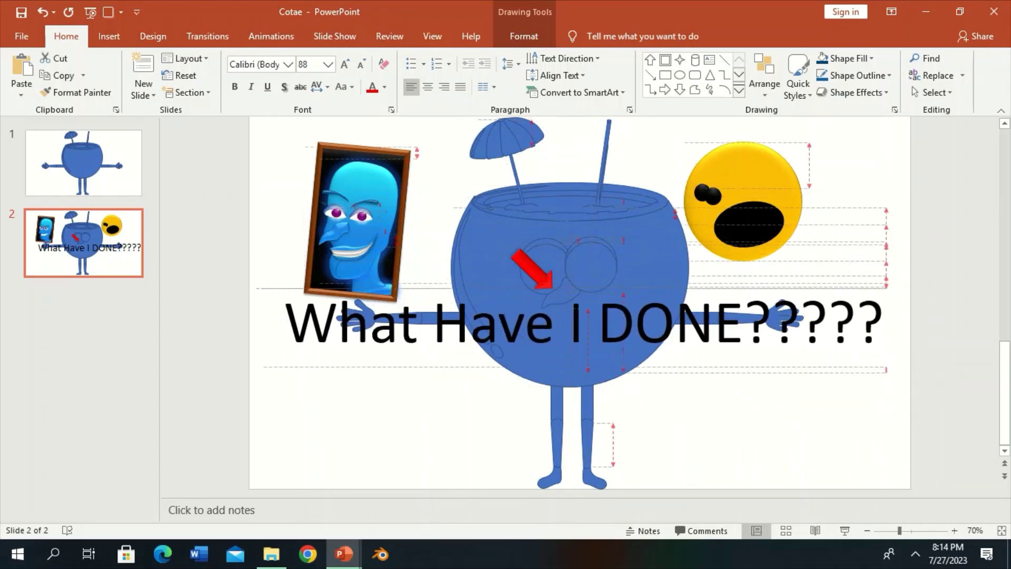
# Undo the caption and extra pictures, and change the nose shape to an oval.
pyautogui.moveTo(497, 363); pyautogui.dragTo(516, 363)
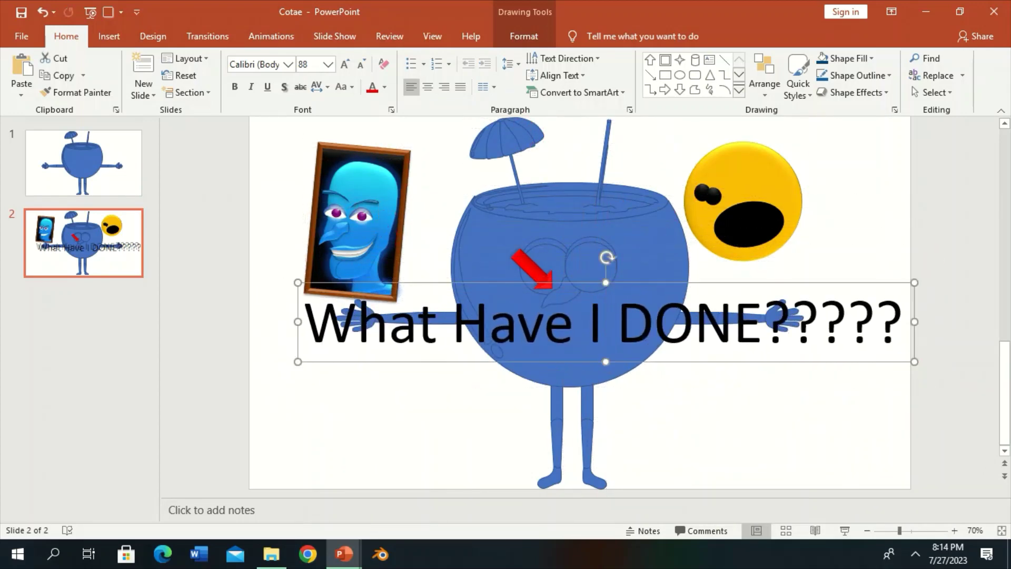
pyautogui.hotkey('ctrl', 'z')
pyautogui.hotkey('ctrl', 'z')
pyautogui.hotkey('ctrl', 'z')
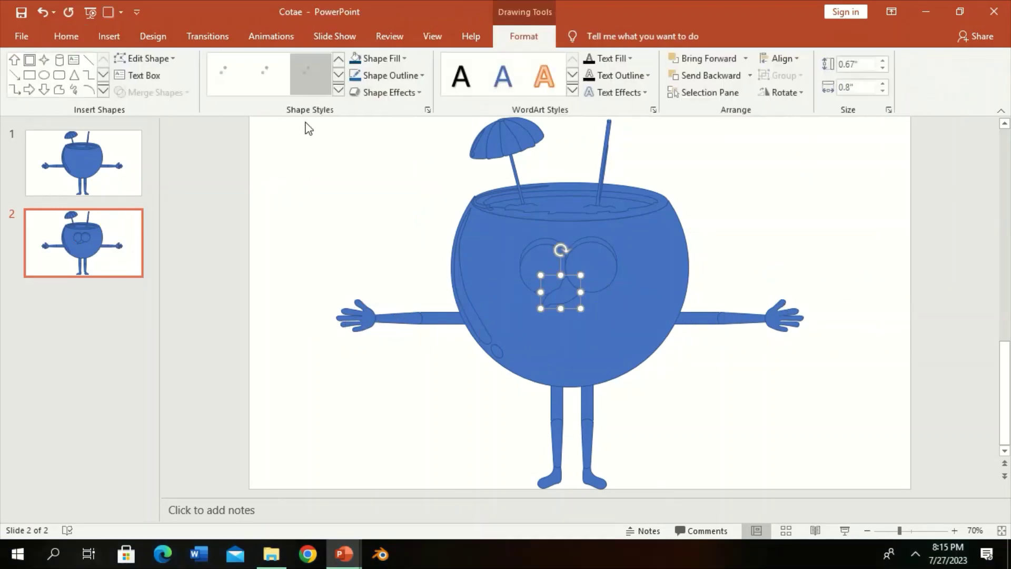
pyautogui.click(146, 56)
pyautogui.moveTo(166, 76)
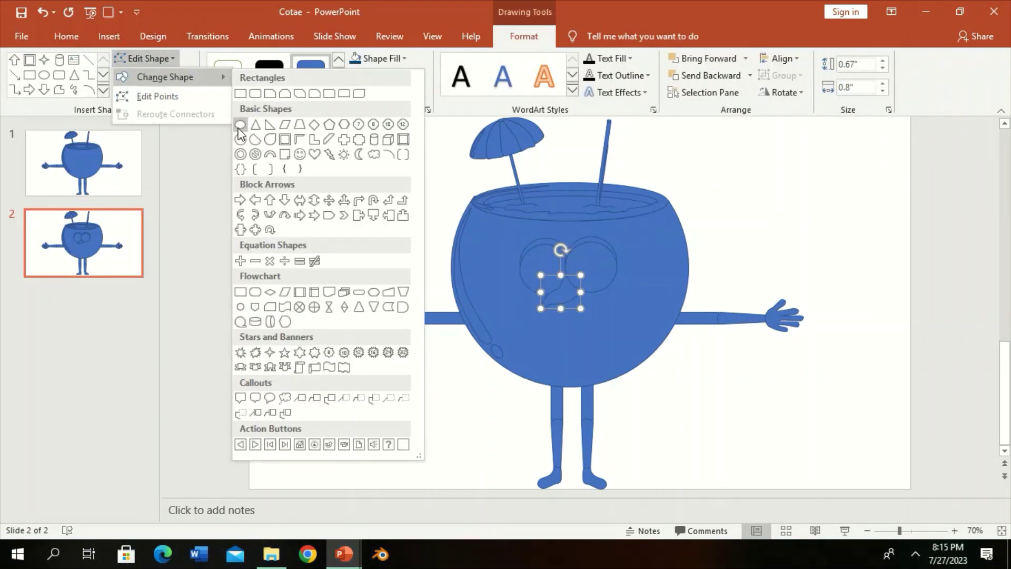
pyautogui.click(238, 128)
# Resize the round nose and position it beneath the two eyes.
pyautogui.moveTo(545, 301); pyautogui.dragTo(548, 295)
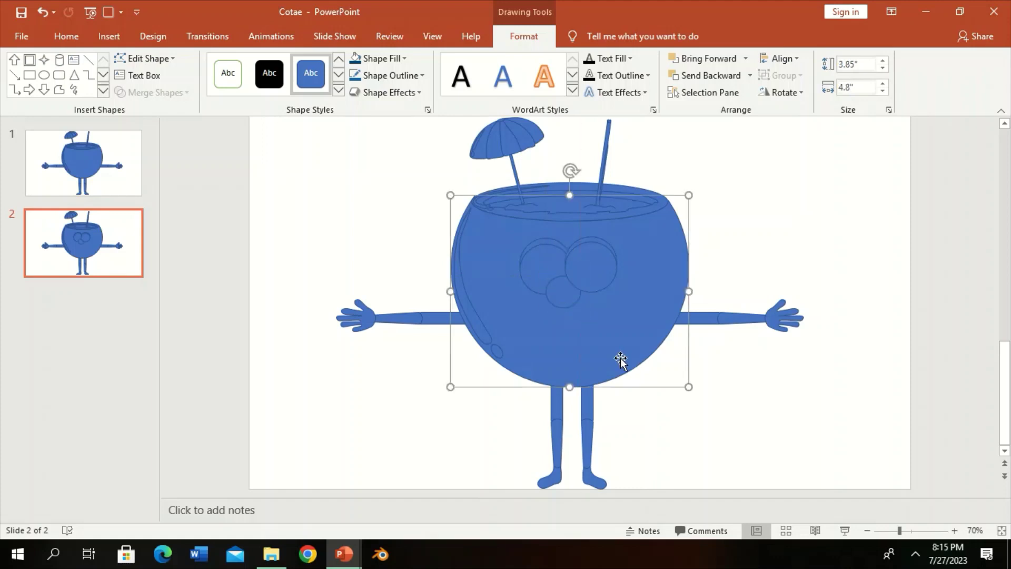
pyautogui.moveTo(578, 309); pyautogui.dragTo(581, 307)
pyautogui.keyDown('shift'); pyautogui.click(579, 282); pyautogui.keyUp('shift')
pyautogui.hotkey('ctrl', 'z')
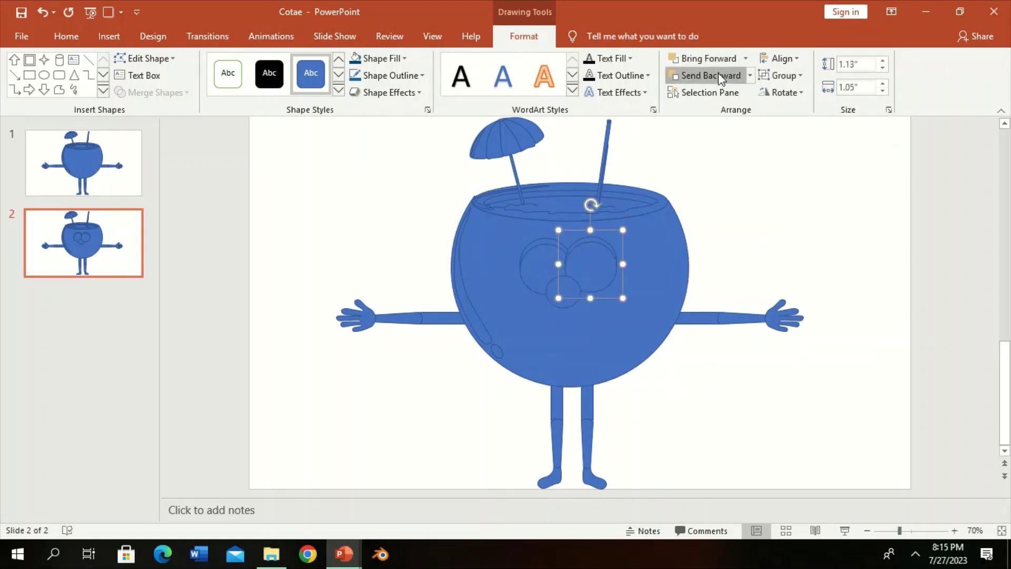
pyautogui.keyDown('shift'); pyautogui.click(565, 274); pyautogui.keyUp('shift')
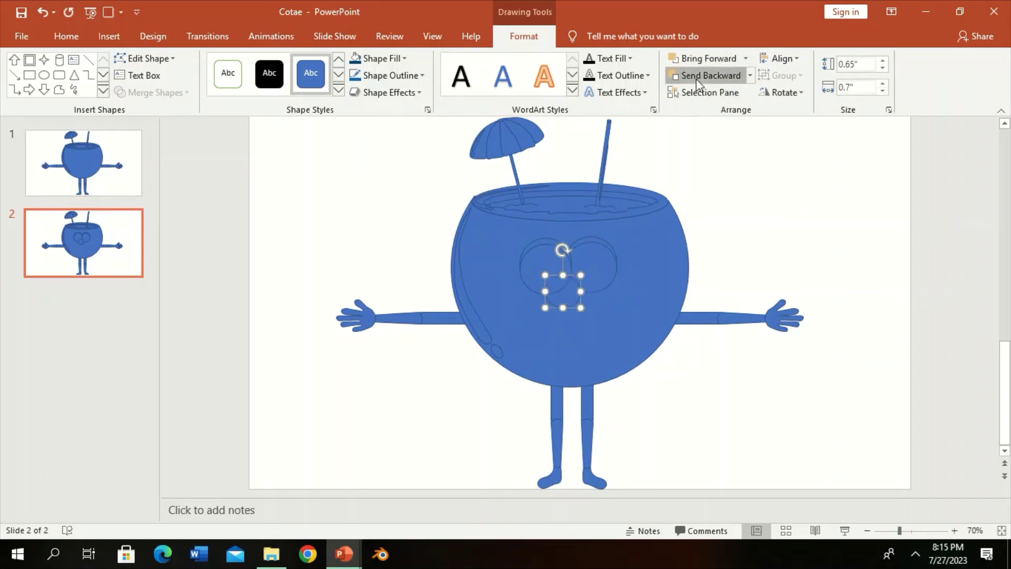
pyautogui.moveTo(562, 292); pyautogui.dragTo(581, 297)
pyautogui.click(648, 343)
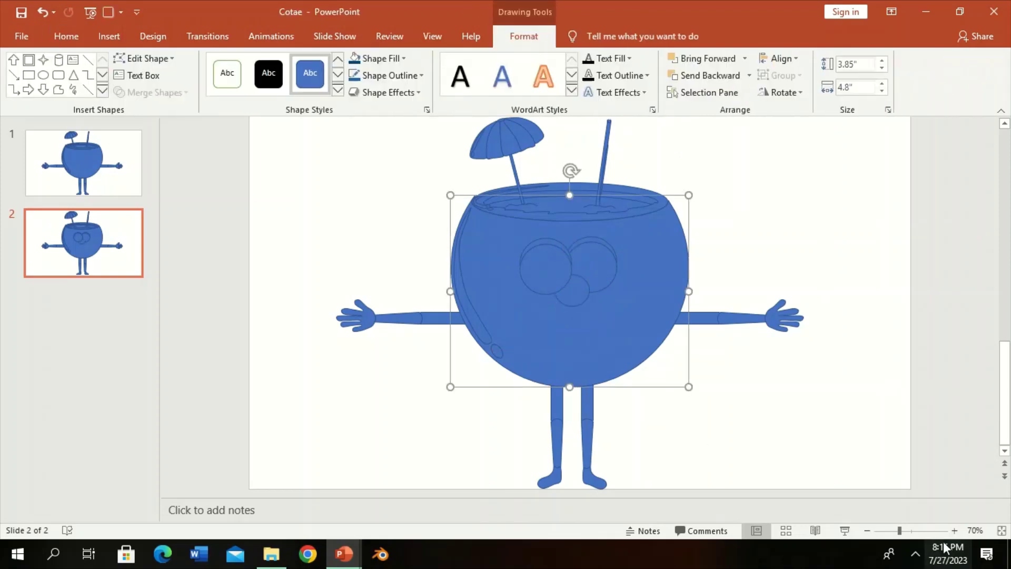
pyautogui.keyDown('ctrl'); pyautogui.scroll(8, 708, 352); pyautogui.keyUp('ctrl')
pyautogui.click(565, 311)
pyautogui.moveTo(623, 338); pyautogui.dragTo(632, 348)
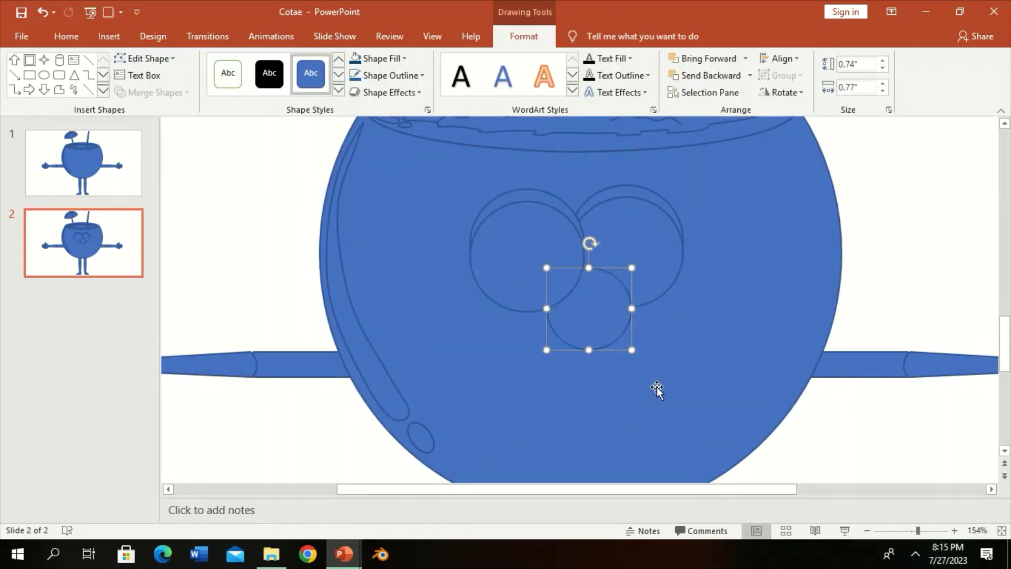
# Start drawing a small curve on the nose with the Curve tool.
pyautogui.click(657, 390)
pyautogui.click(106, 94)
pyautogui.click(147, 119)
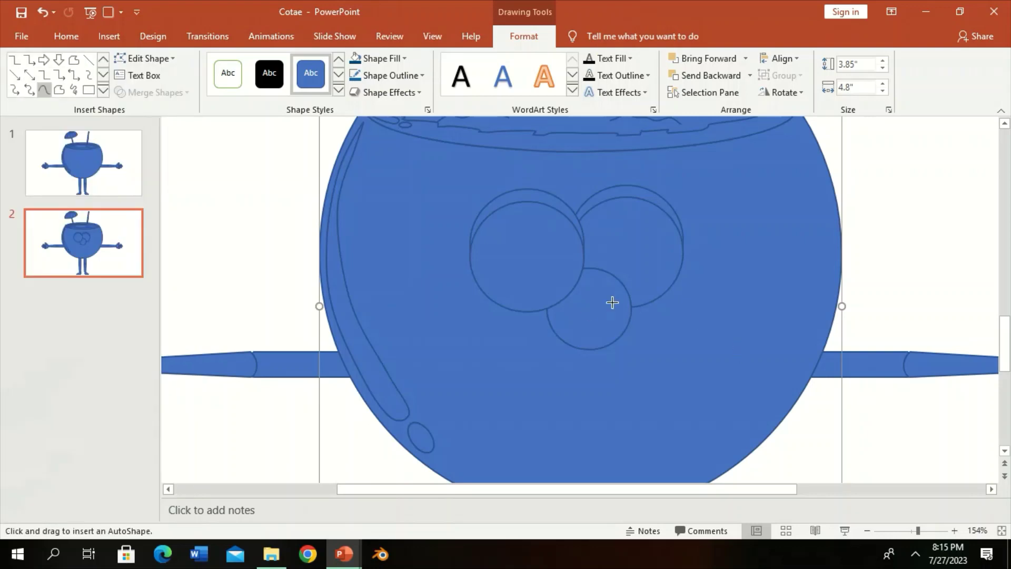
pyautogui.click(586, 278)
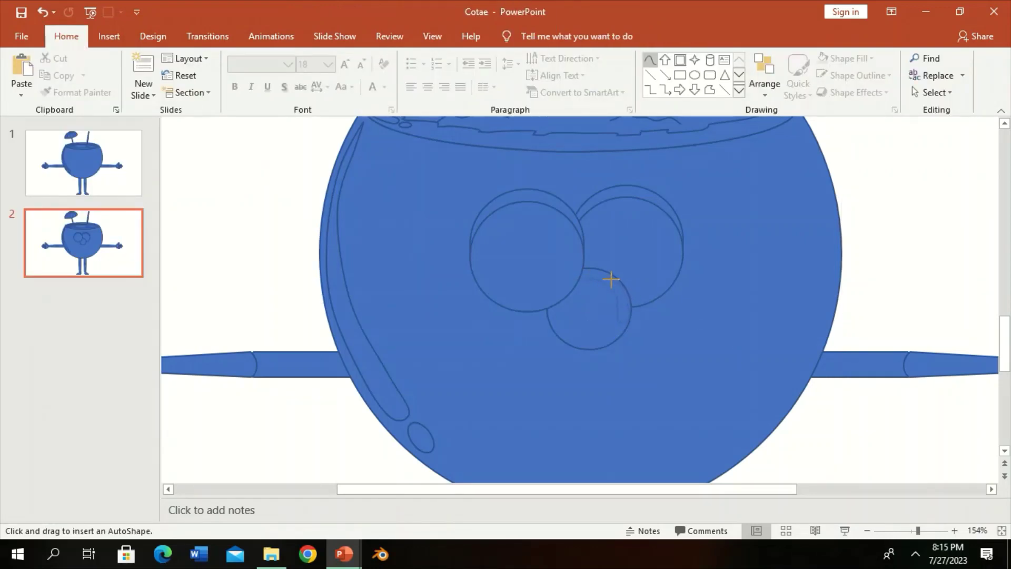
# Finish the small curve on the nose and adjust its points with Edit Points.
pyautogui.doubleClick(592, 272)
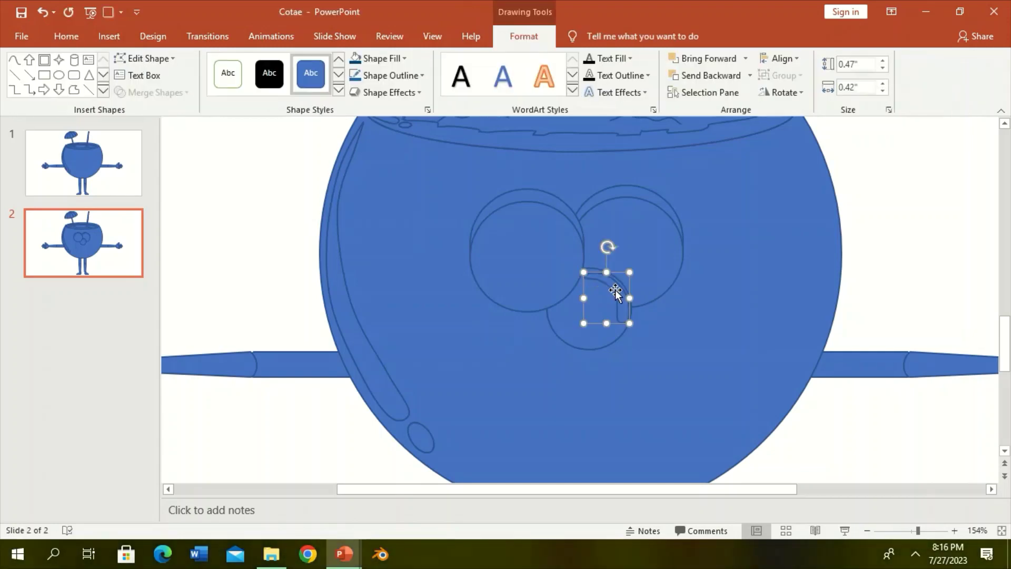
pyautogui.click(659, 329)
pyautogui.scroll(-2, 659, 330)
pyautogui.click(601, 245)
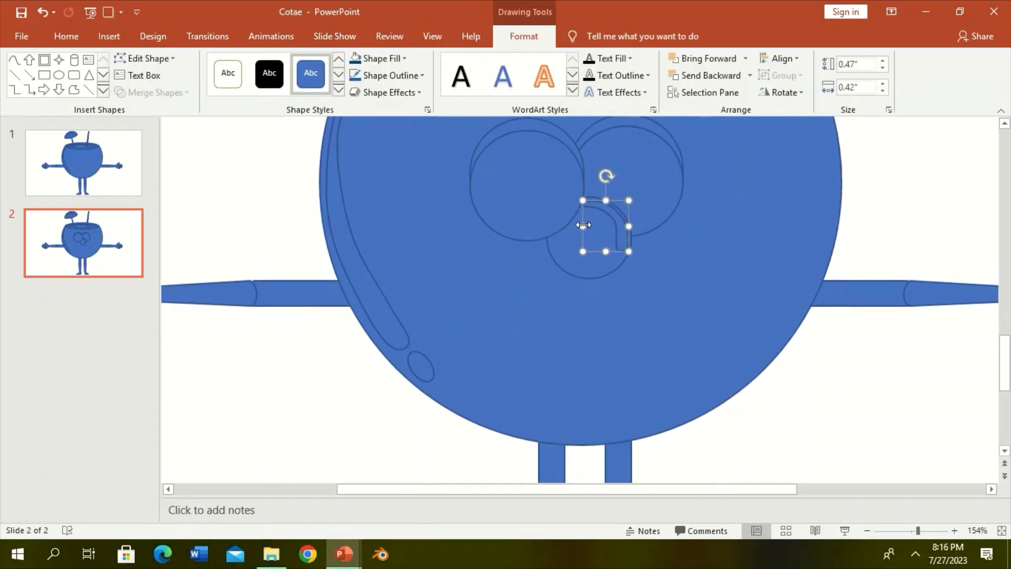
pyautogui.click(616, 240)
pyautogui.click(143, 58)
pyautogui.click(153, 88)
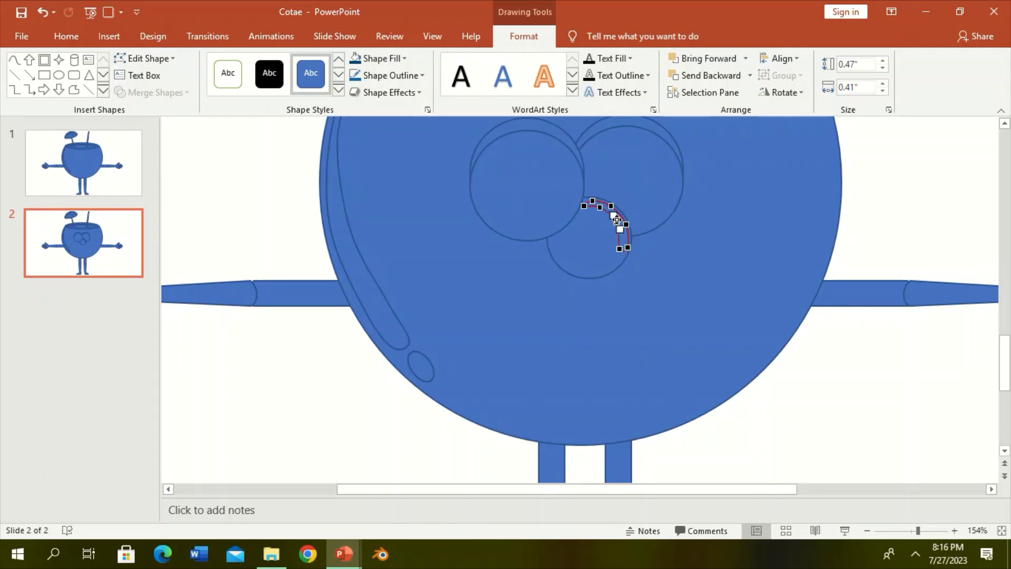
pyautogui.click(615, 206)
# Add a 0.69" by 0.71" inner circle in each eye and send it back one layer.
pyautogui.click(59, 75)
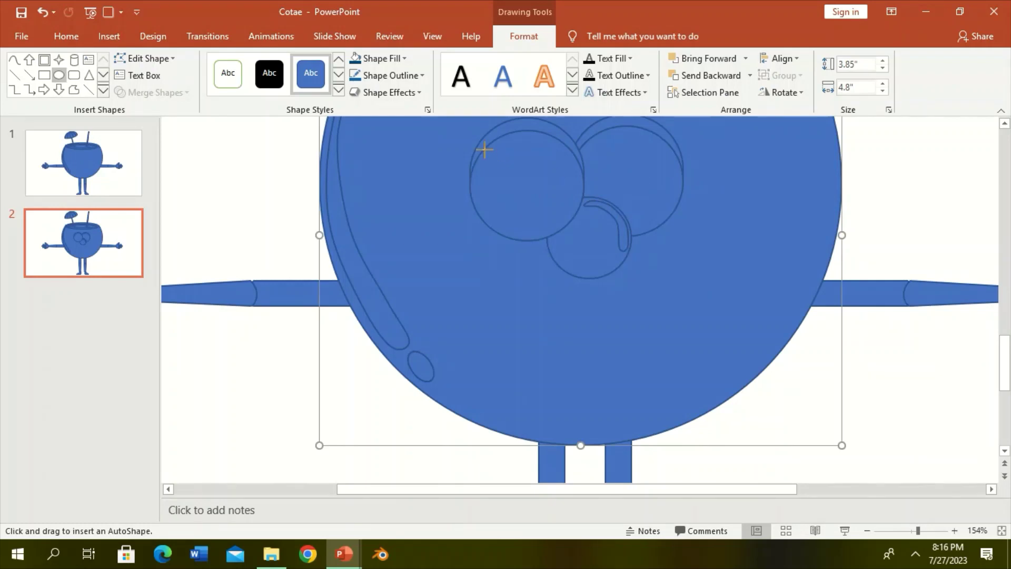
pyautogui.moveTo(558, 227); pyautogui.dragTo(481, 142)
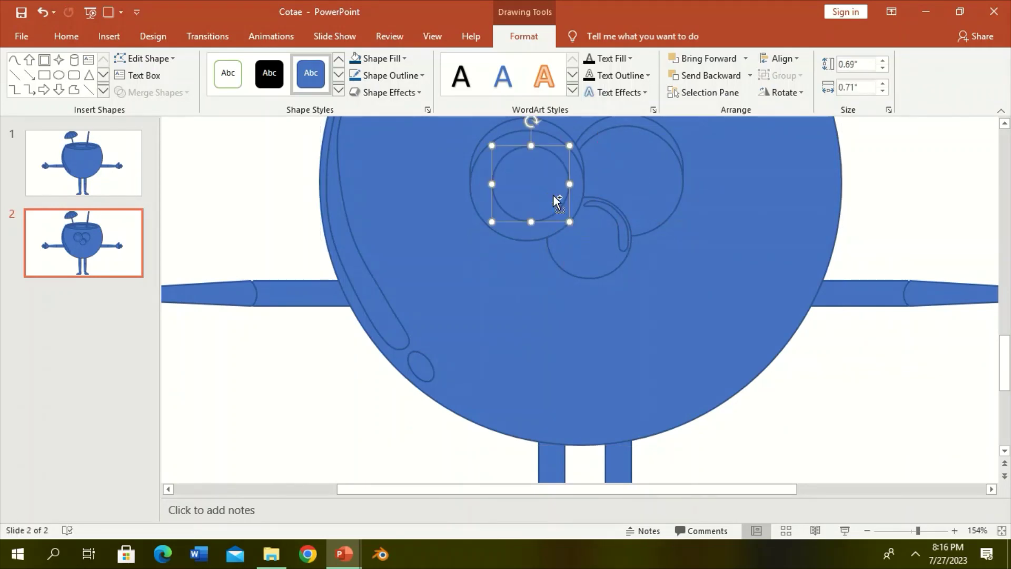
pyautogui.moveTo(536, 180)
pyautogui.mouseDown()
pyautogui.moveTo(565, 202)
pyautogui.moveTo(641, 180)
pyautogui.mouseUp()
pyautogui.click(693, 81)
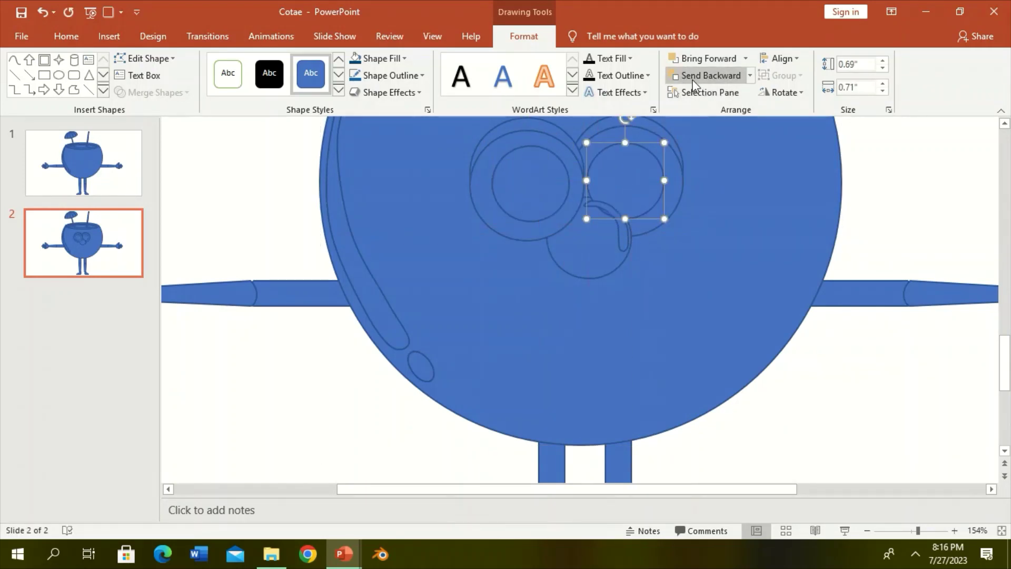
pyautogui.click(682, 294)
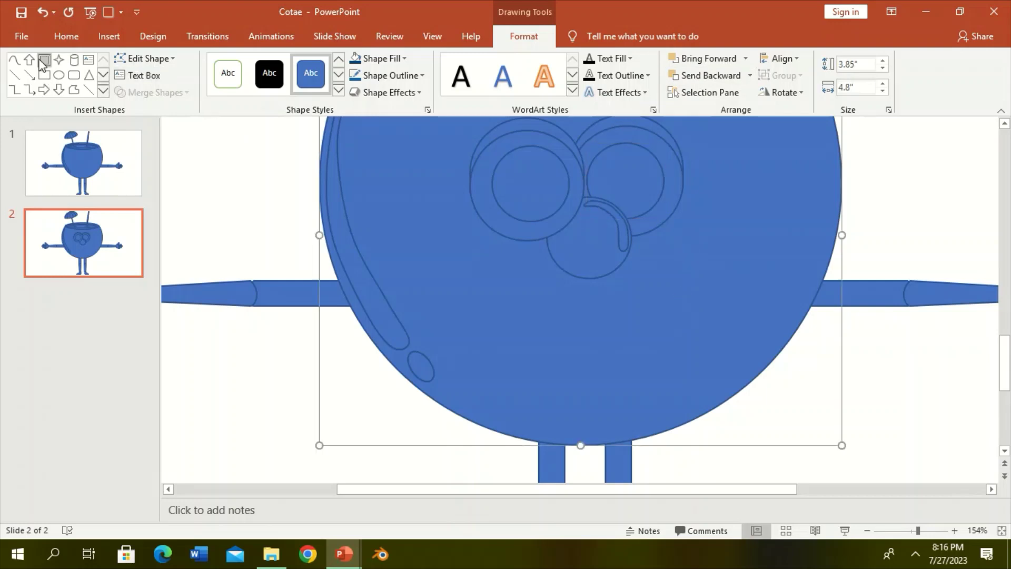
# Choose a curve tool and clear the body selection to begin the mouth below the nose.
pyautogui.click(14, 59)
pyautogui.scroll(1, 580, 339)
pyautogui.scroll(1, 600, 332)
pyautogui.scroll(2, 594, 332)
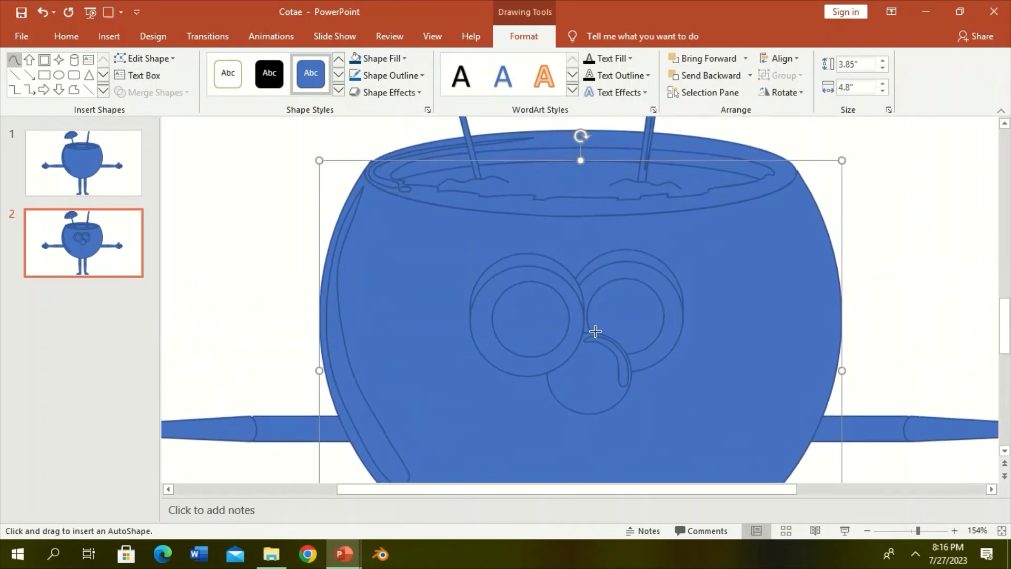
pyautogui.scroll(-3, 595, 316)
pyautogui.click(584, 315)
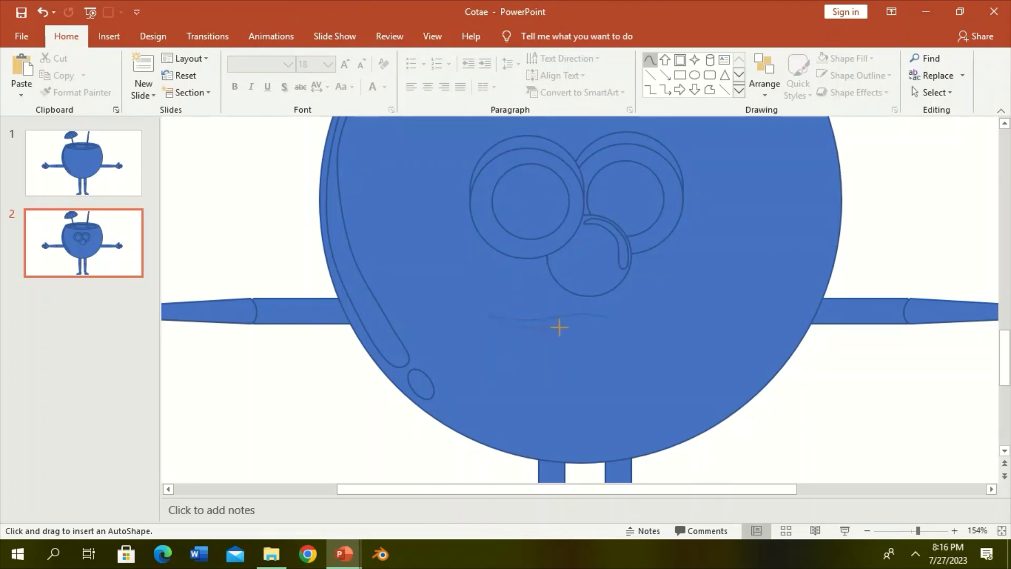
# Draw the upper and lower lip curves and send the lower lip behind the upper.
pyautogui.doubleClick(621, 318)
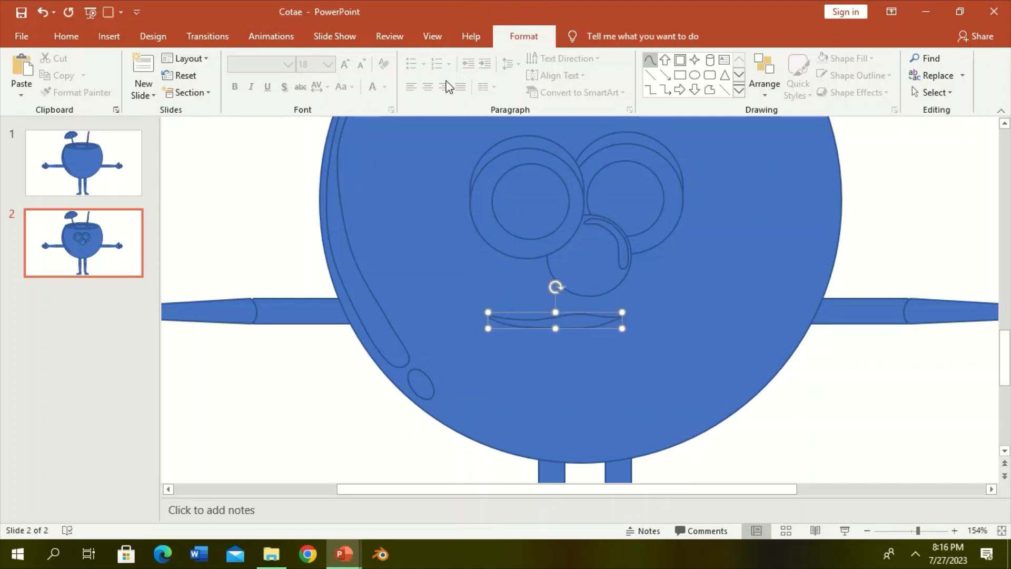
pyautogui.click(508, 341)
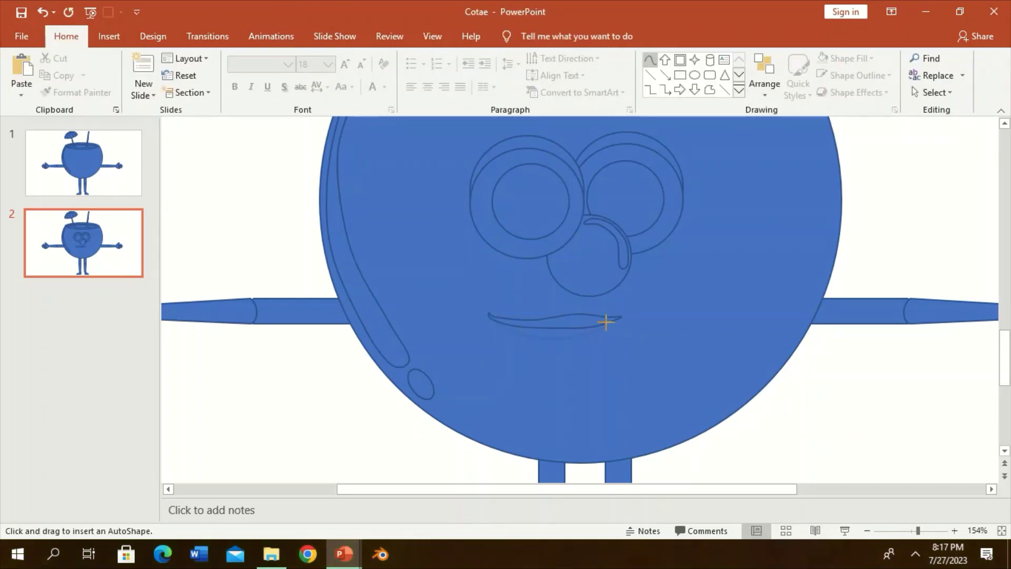
pyautogui.doubleClick(494, 316)
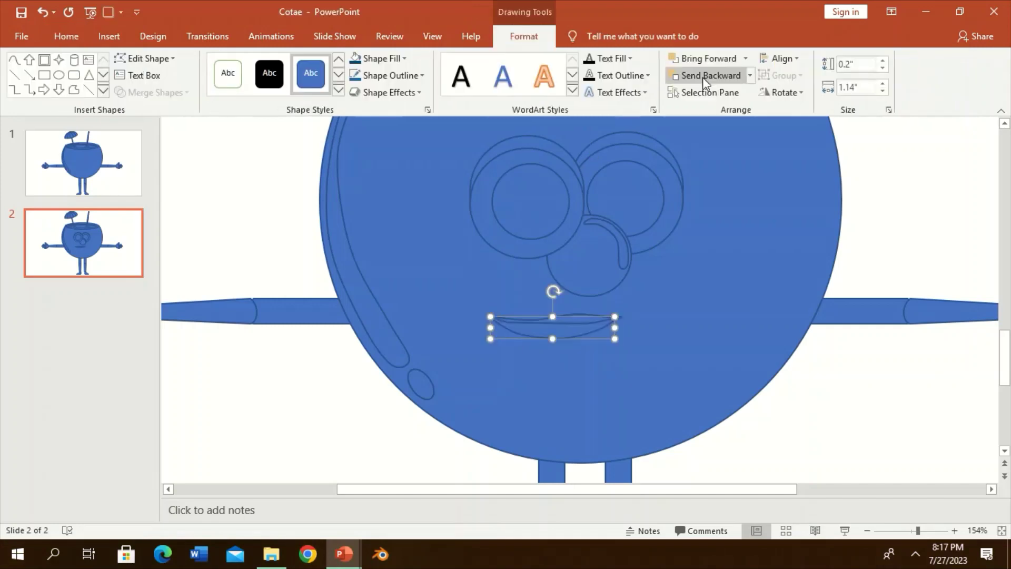
pyautogui.click(702, 77)
# Marquee-select the eyes, nose and mouth and shift them slightly up and right.
pyautogui.click(723, 219)
pyautogui.scroll(1, 713, 247)
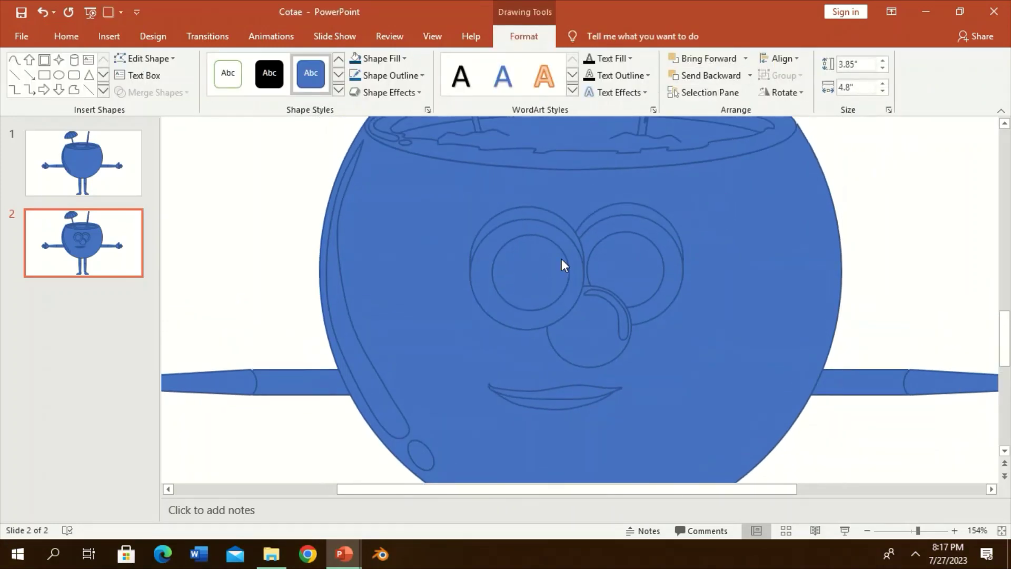
pyautogui.moveTo(858, 153); pyautogui.dragTo(413, 468)
pyautogui.moveTo(632, 269); pyautogui.dragTo(637, 244)
pyautogui.press('Escape')
pyautogui.scroll(-1, 498, 369)
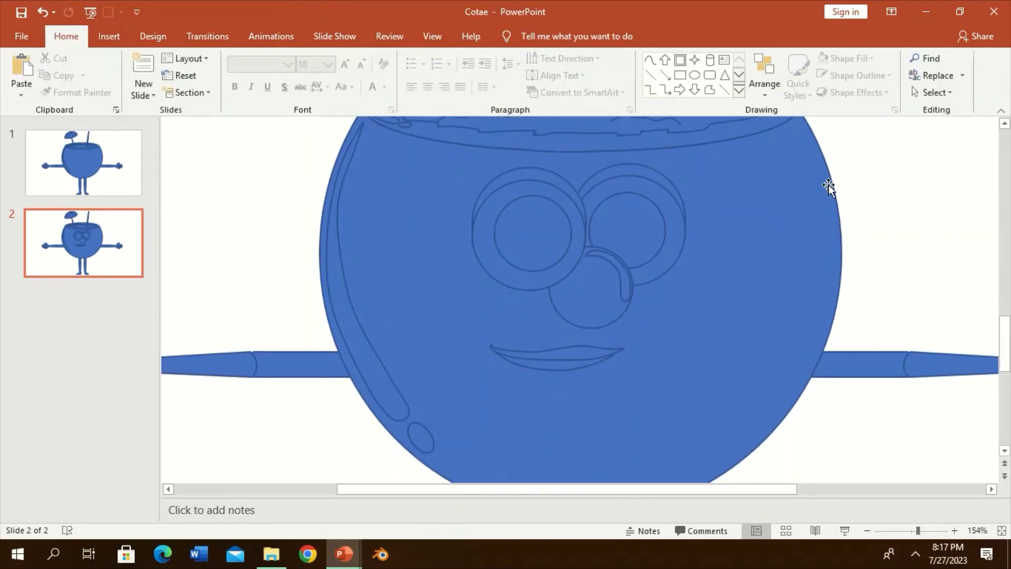
pyautogui.moveTo(906, 143)
pyautogui.mouseDown()
pyautogui.moveTo(482, 273)
pyautogui.moveTo(464, 366)
pyautogui.mouseUp()
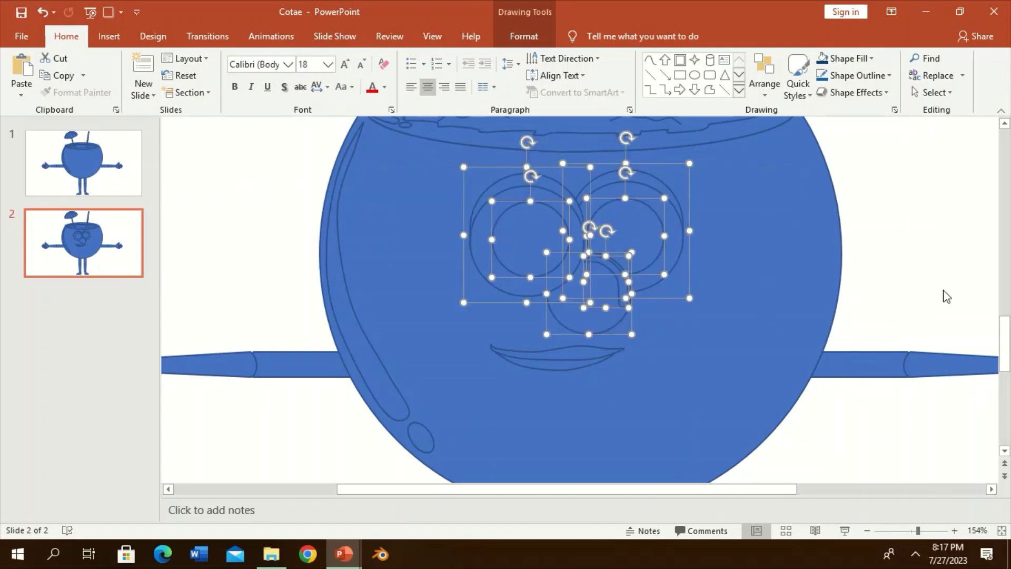
# Fill the coconut bowl brown and give it a preset 3D shading effect.
pyautogui.press('Escape')
pyautogui.scroll(-2, 783, 312)
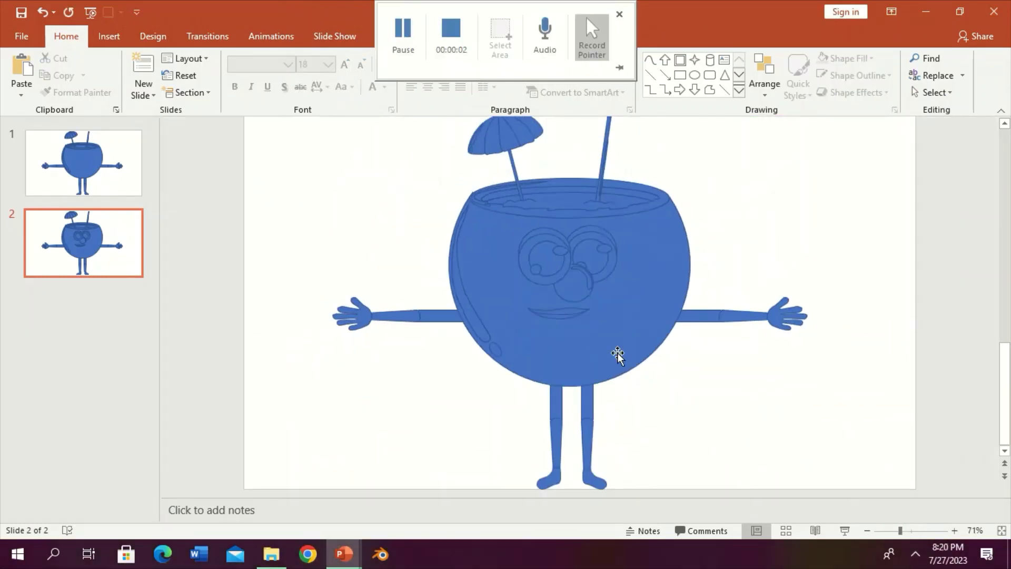
pyautogui.click(469, 333)
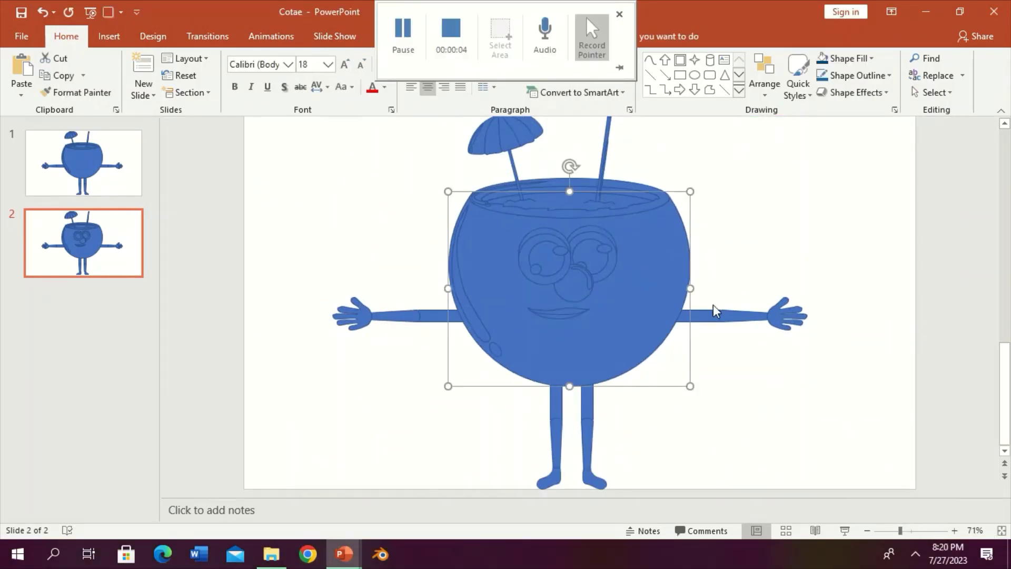
pyautogui.scroll(-6, 277, 37)
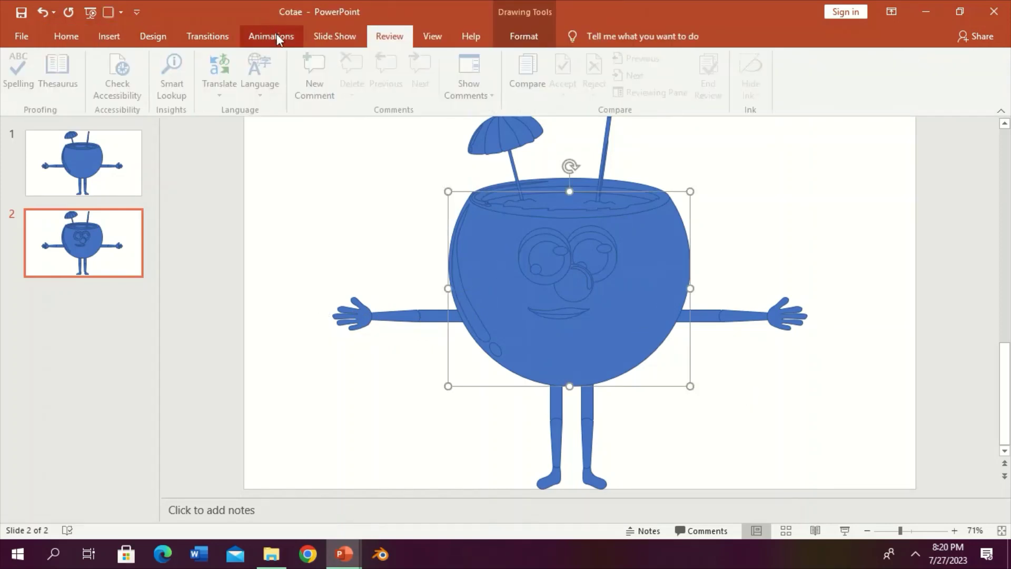
pyautogui.scroll(-3, 277, 34)
pyautogui.click(376, 58)
pyautogui.click(410, 138)
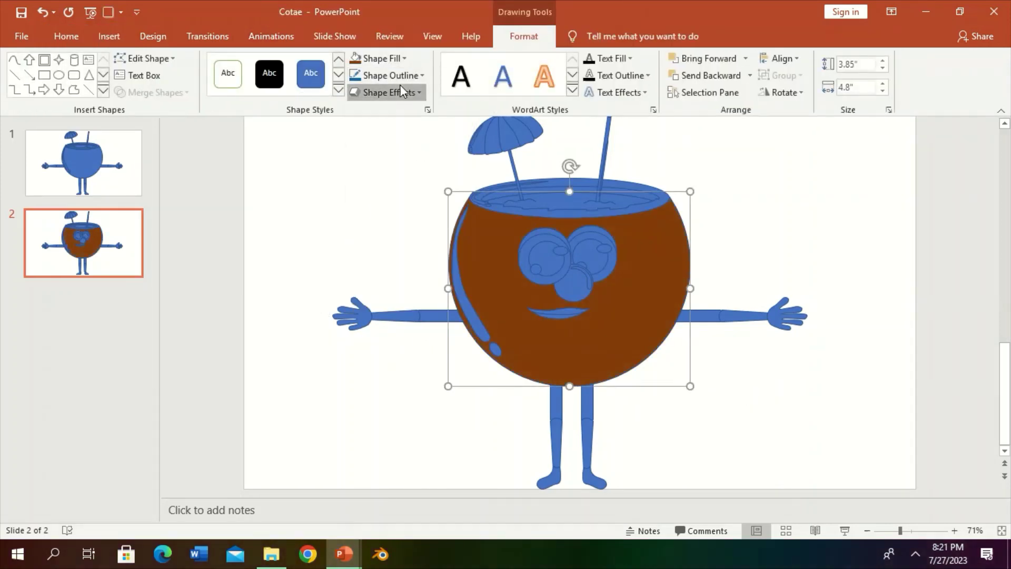
pyautogui.click(400, 89)
pyautogui.click(535, 230)
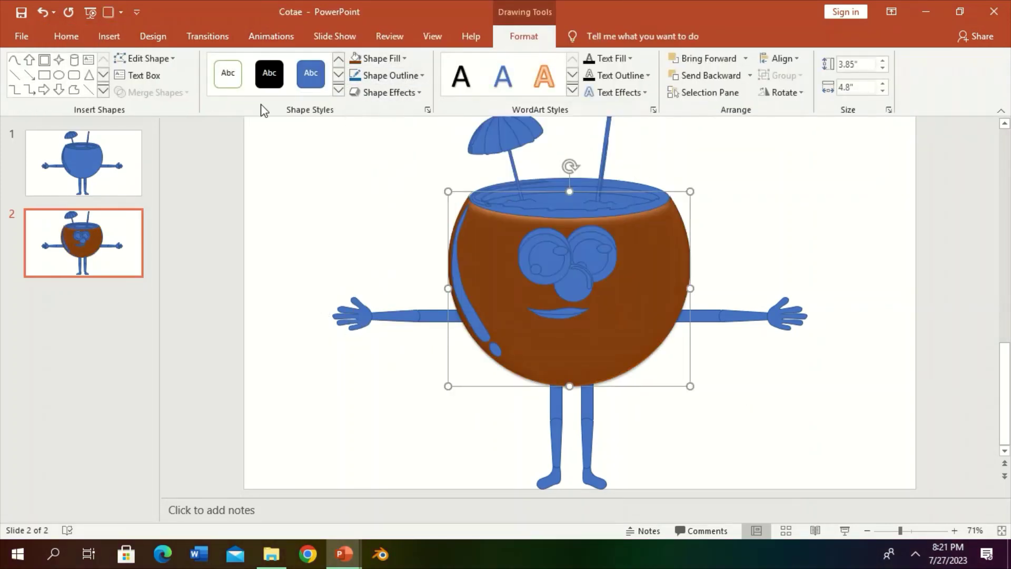
# Copy the bowl's brown look onto the mouth with Format Painter and review its fill and shadow options.
pyautogui.click(66, 36)
pyautogui.click(571, 314)
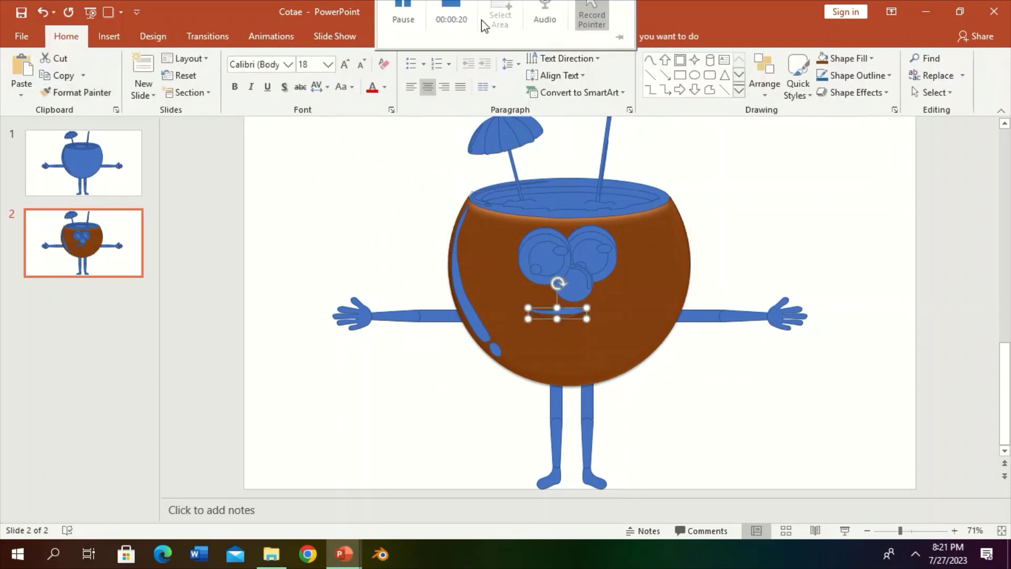
pyautogui.click(524, 35)
pyautogui.click(358, 60)
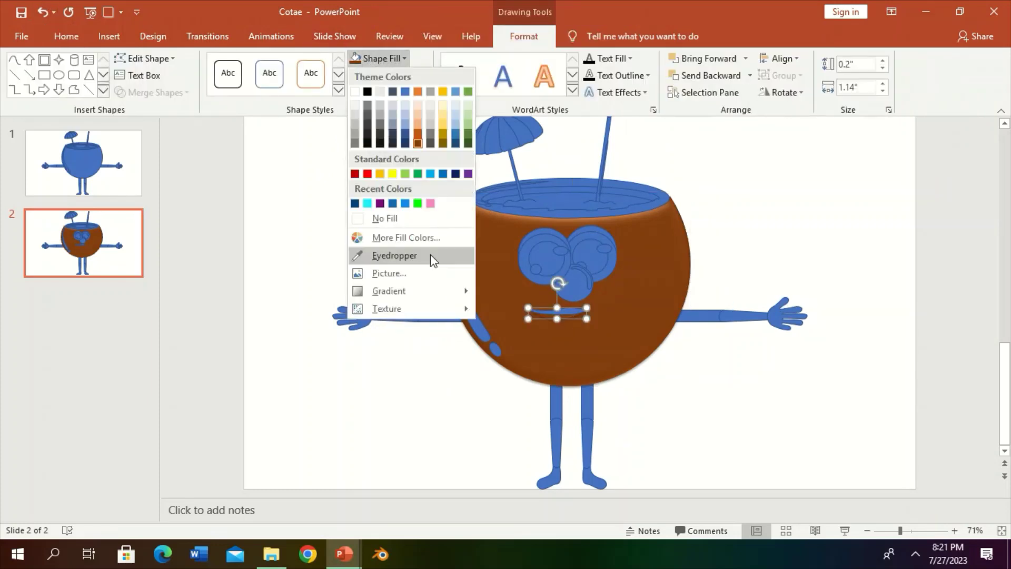
pyautogui.click(411, 235)
pyautogui.click(592, 168)
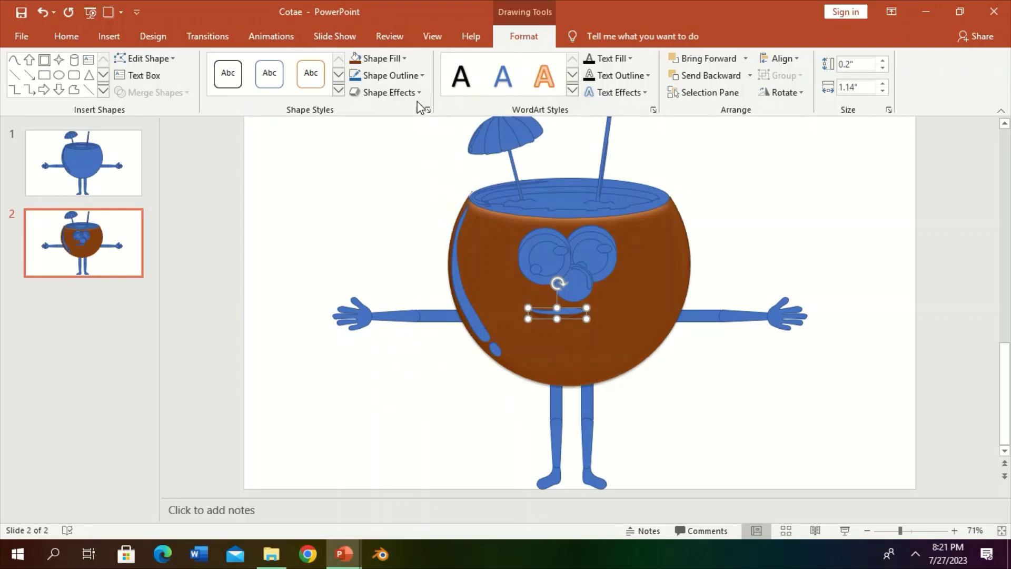
pyautogui.click(388, 92)
pyautogui.click(451, 109)
# Try a deeper brown on the mouth, undo it, and pick up the brown formatting again.
pyautogui.click(383, 59)
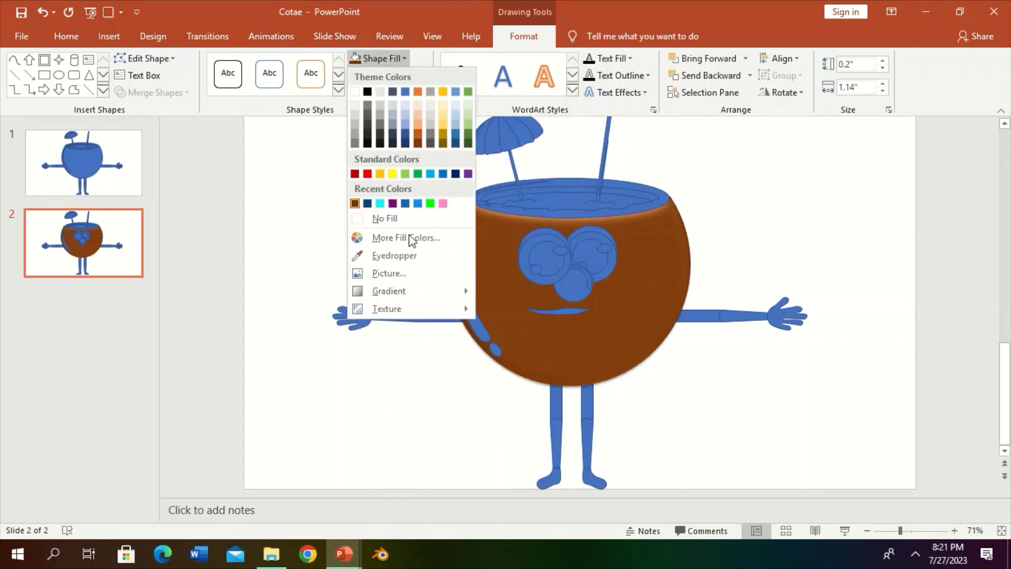
pyautogui.click(389, 236)
pyautogui.moveTo(546, 251); pyautogui.dragTo(545, 256)
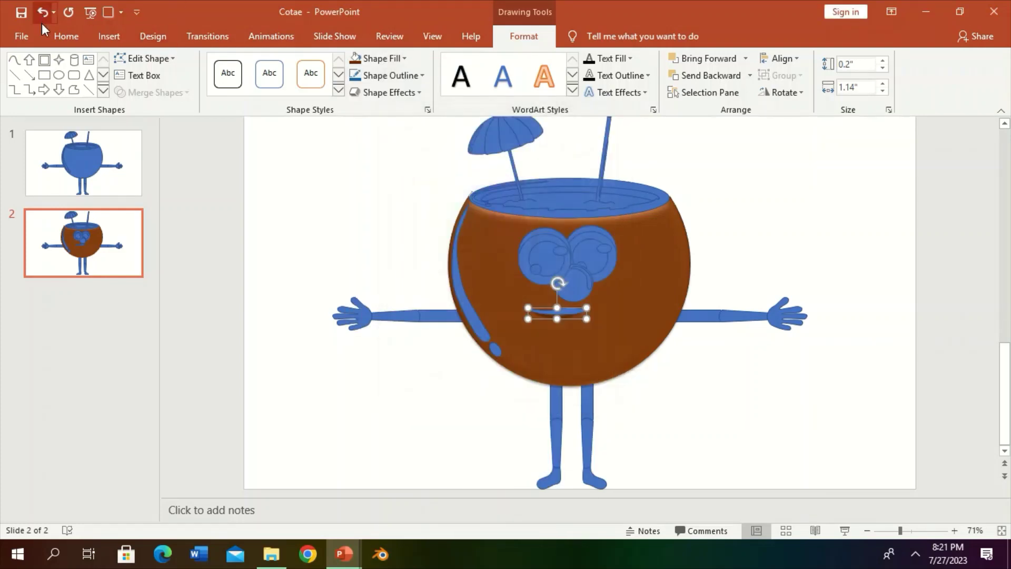
pyautogui.click(66, 36)
pyautogui.click(569, 309)
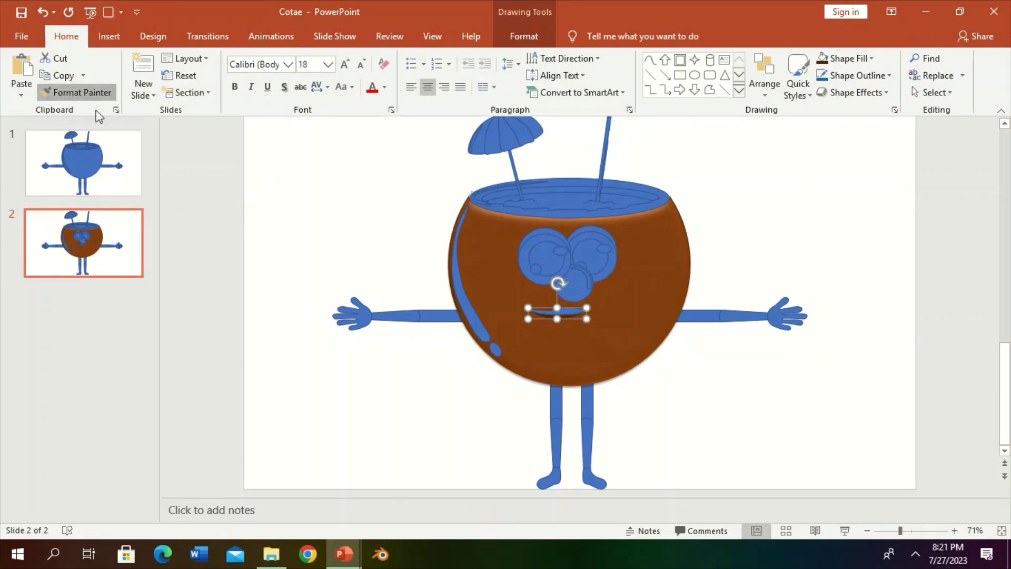
pyautogui.click(558, 314)
# Paint the brown shaded format onto both arms, both legs and both feet.
pyautogui.click(524, 35)
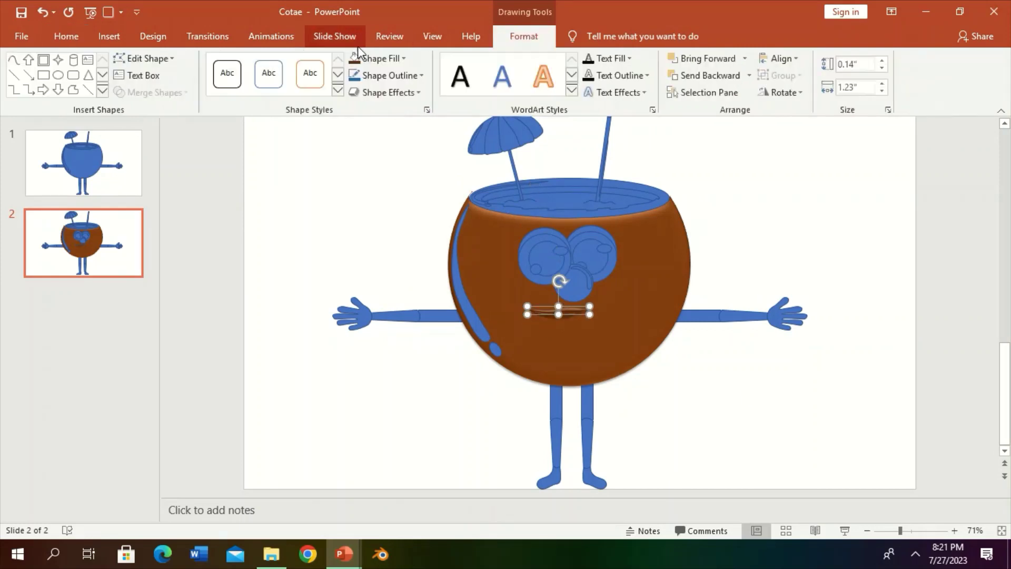
pyautogui.click(379, 59)
pyautogui.press('Escape')
pyautogui.click(66, 36)
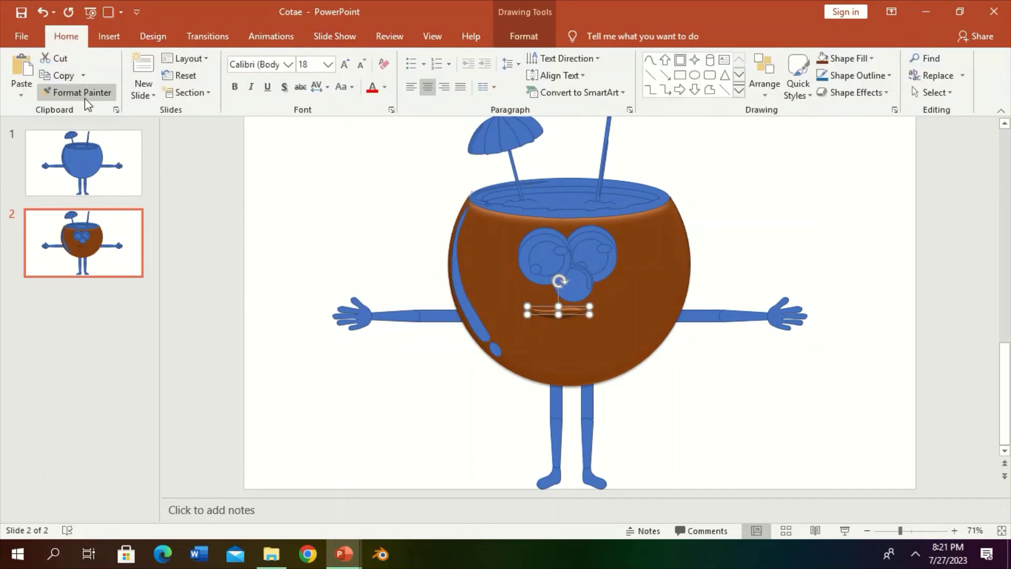
pyautogui.click(546, 231)
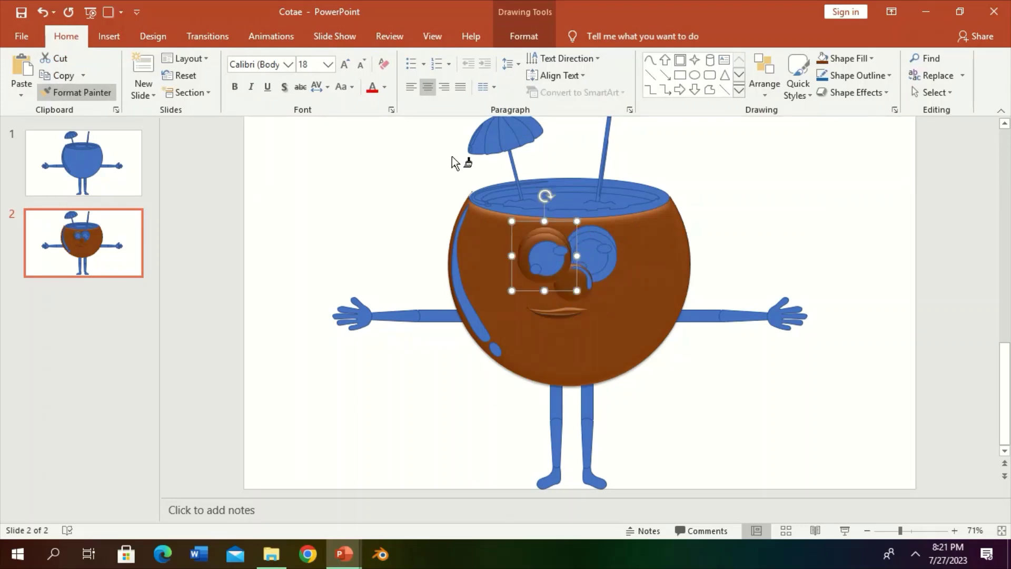
pyautogui.click(431, 315)
pyautogui.click(779, 320)
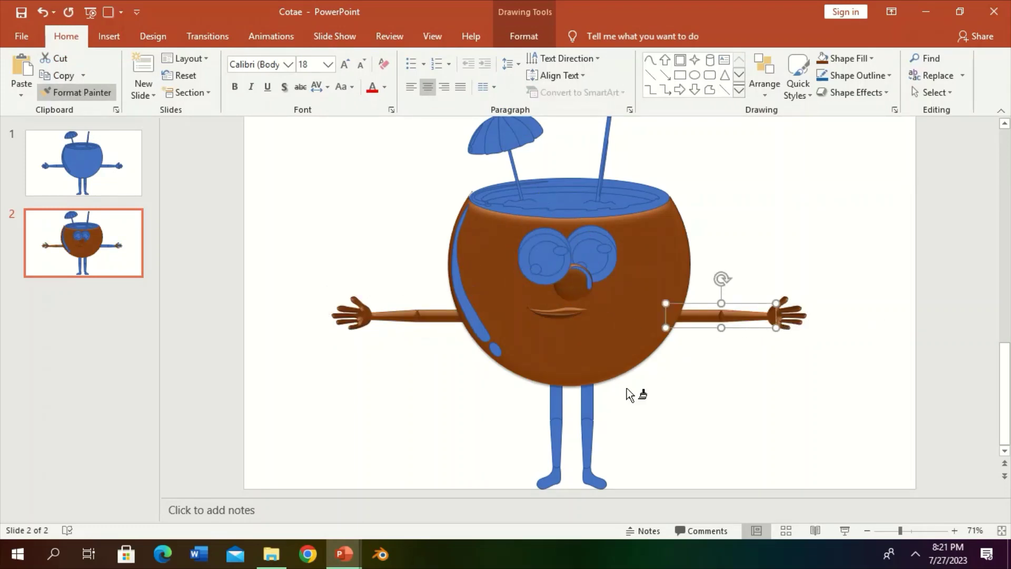
pyautogui.click(587, 416)
pyautogui.click(556, 453)
pyautogui.click(546, 482)
pyautogui.click(598, 481)
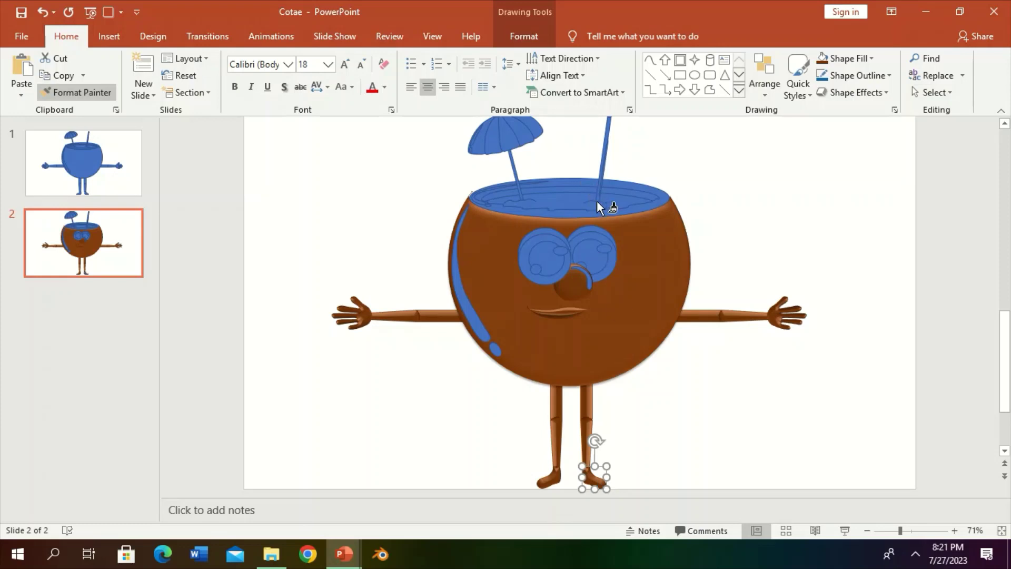
pyautogui.press('Escape')
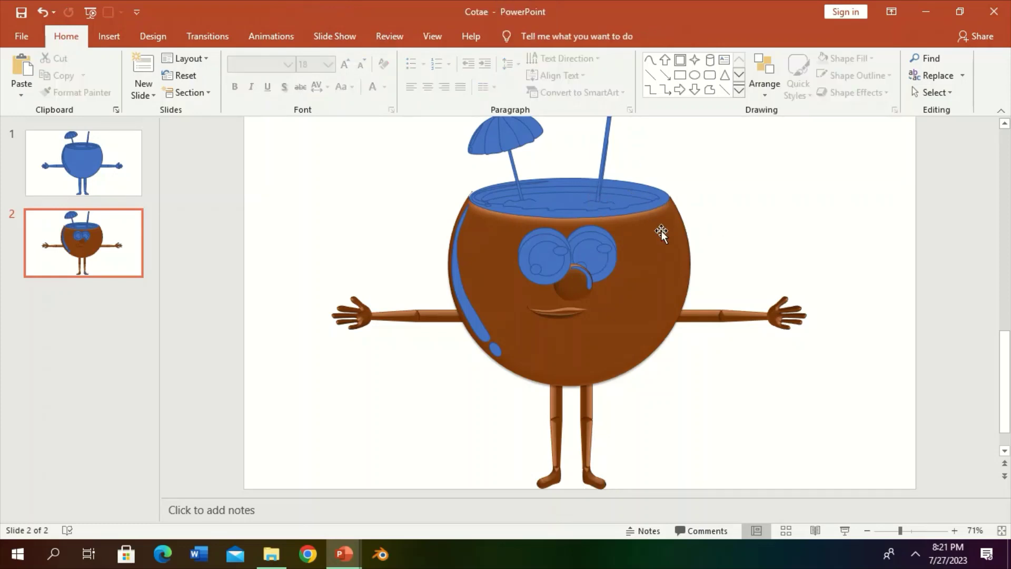
# Copy the body's brown shaded look onto both eyes and select the eye parts.
pyautogui.click(590, 239)
pyautogui.keyDown('shift'); pyautogui.click(537, 240); pyautogui.keyUp('shift')
pyautogui.click(524, 36)
pyautogui.click(798, 84)
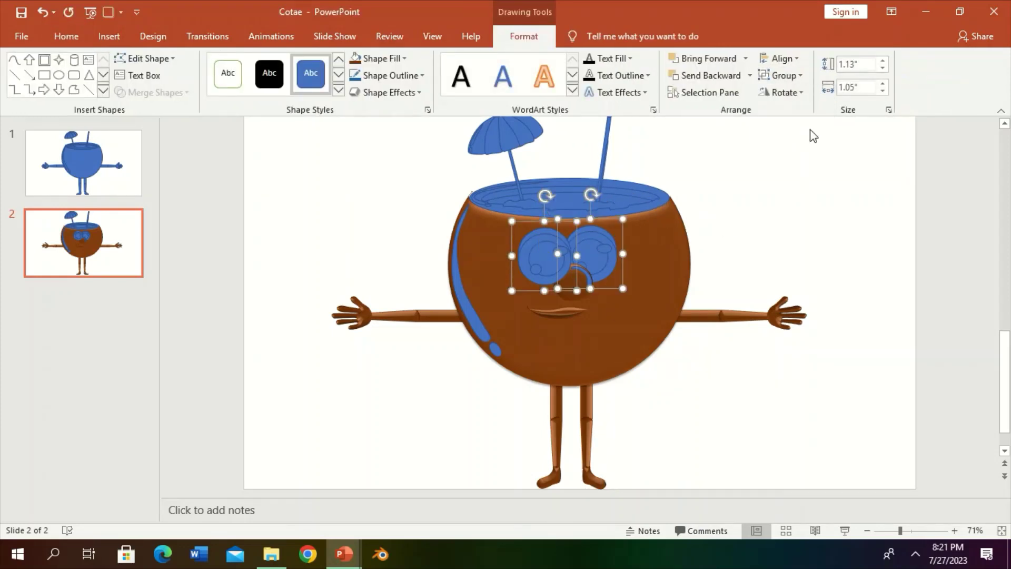
pyautogui.click(673, 255)
pyautogui.click(66, 35)
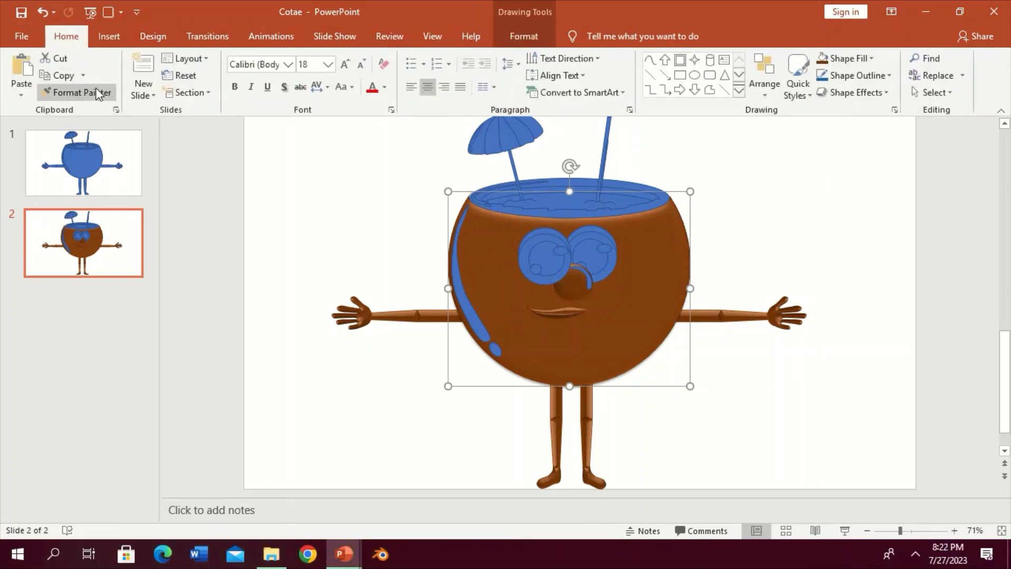
pyautogui.click(554, 240)
pyautogui.click(601, 232)
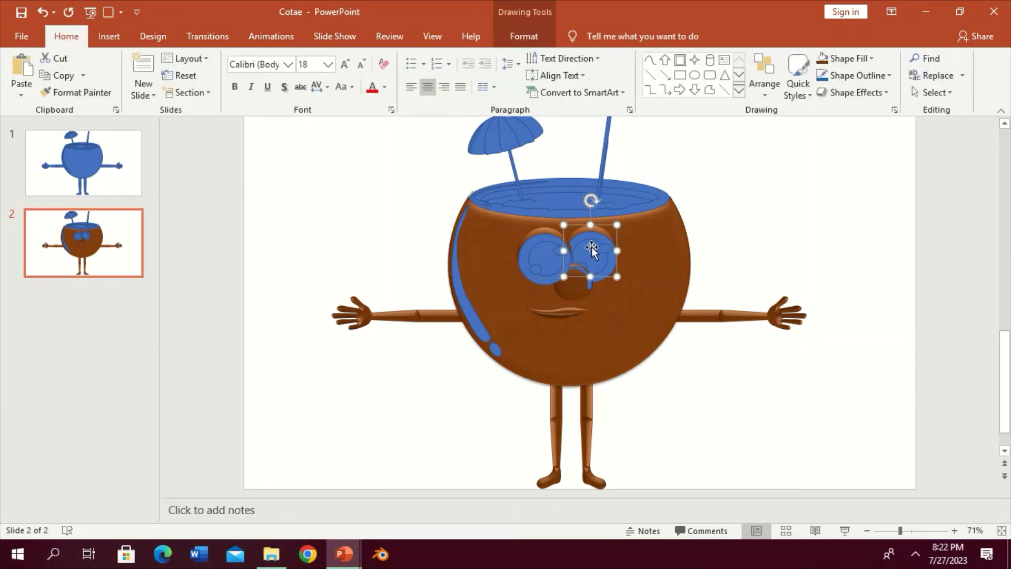
pyautogui.keyDown('shift'); pyautogui.click(529, 258); pyautogui.keyUp('shift')
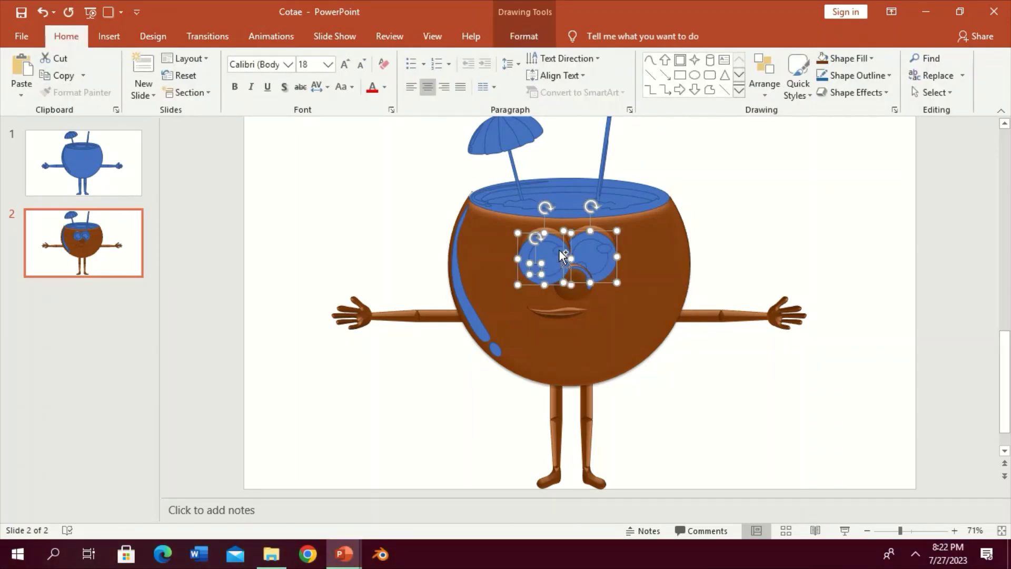
pyautogui.keyDown('shift'); pyautogui.click(587, 268); pyautogui.keyUp('shift')
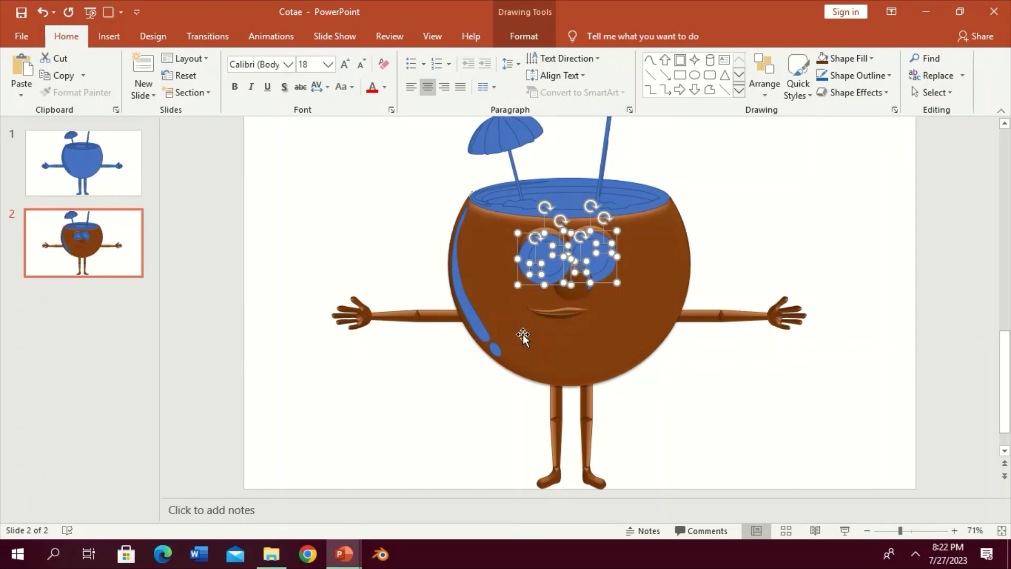
# Set the selected eye shapes and highlight stripe to No Outline.
pyautogui.keyDown('shift'); pyautogui.click(488, 336); pyautogui.keyUp('shift')
pyautogui.click(524, 36)
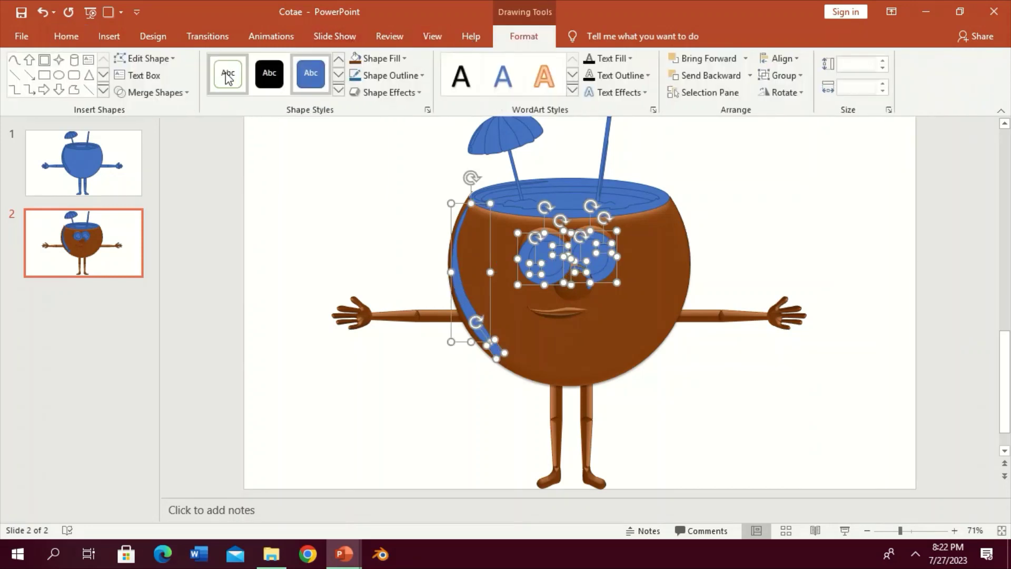
pyautogui.click(390, 76)
pyautogui.click(390, 235)
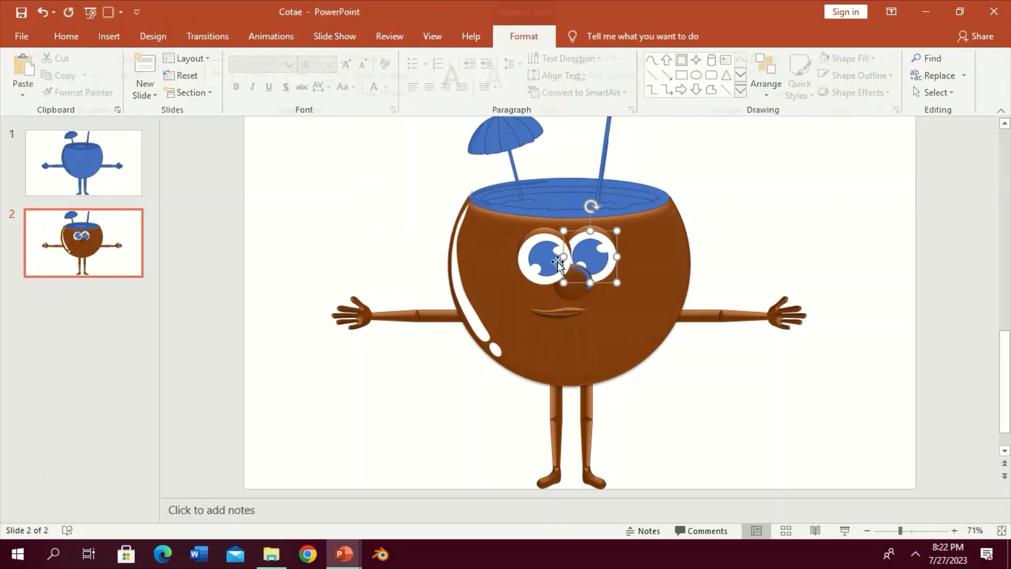
pyautogui.click(388, 92)
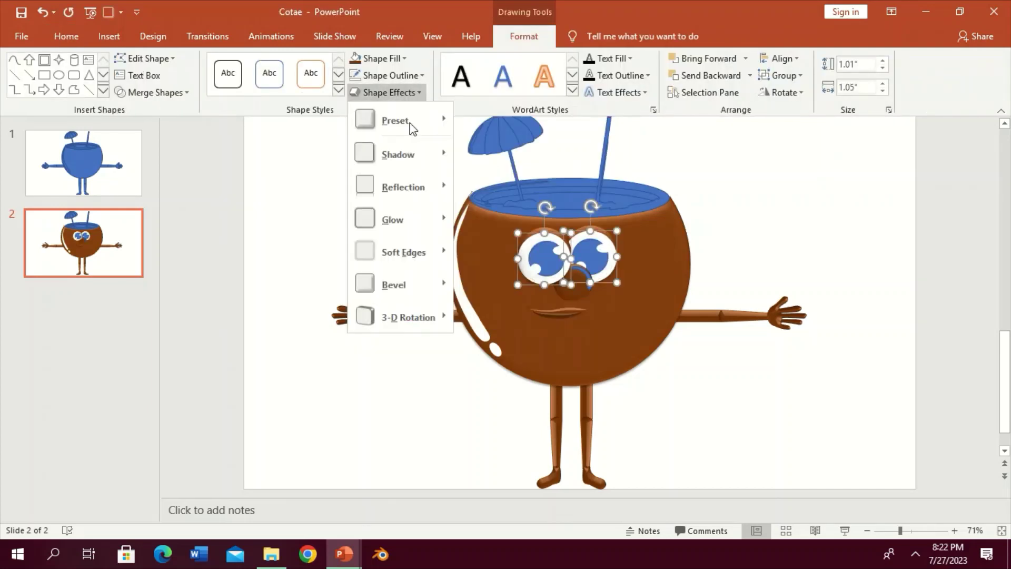
# Select the nose together with the rim highlight, then clear the selection.
pyautogui.click(585, 271)
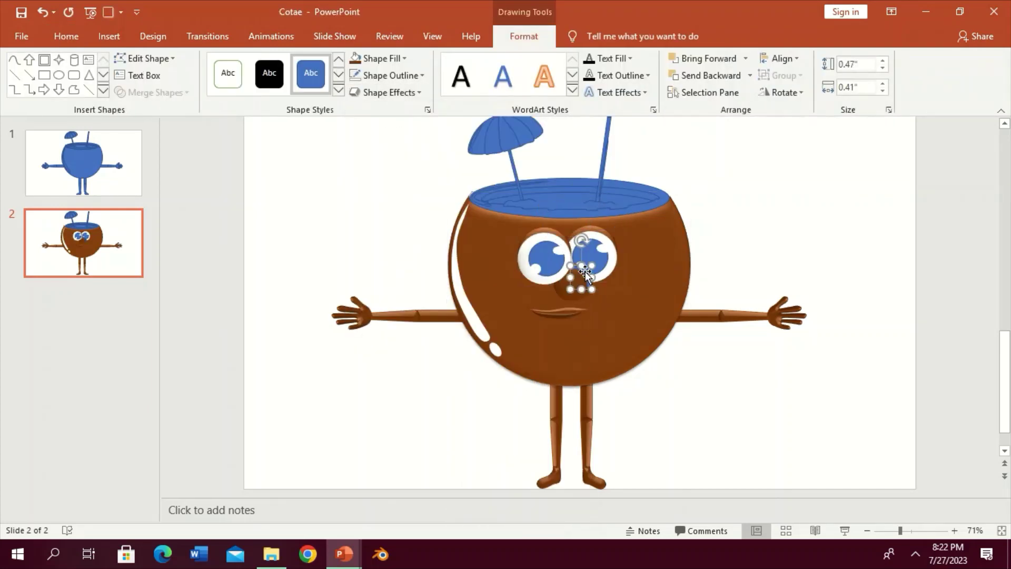
pyautogui.keyDown('shift'); pyautogui.click(486, 205); pyautogui.keyUp('shift')
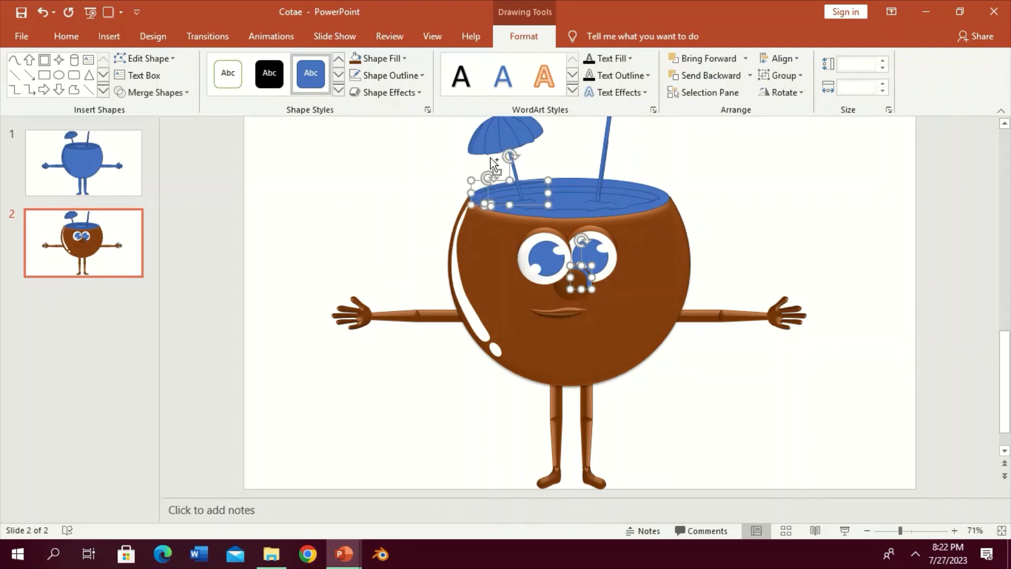
pyautogui.press('Escape')
# Ungroup the umbrella, then undo to restore it as a group.
pyautogui.click(605, 156)
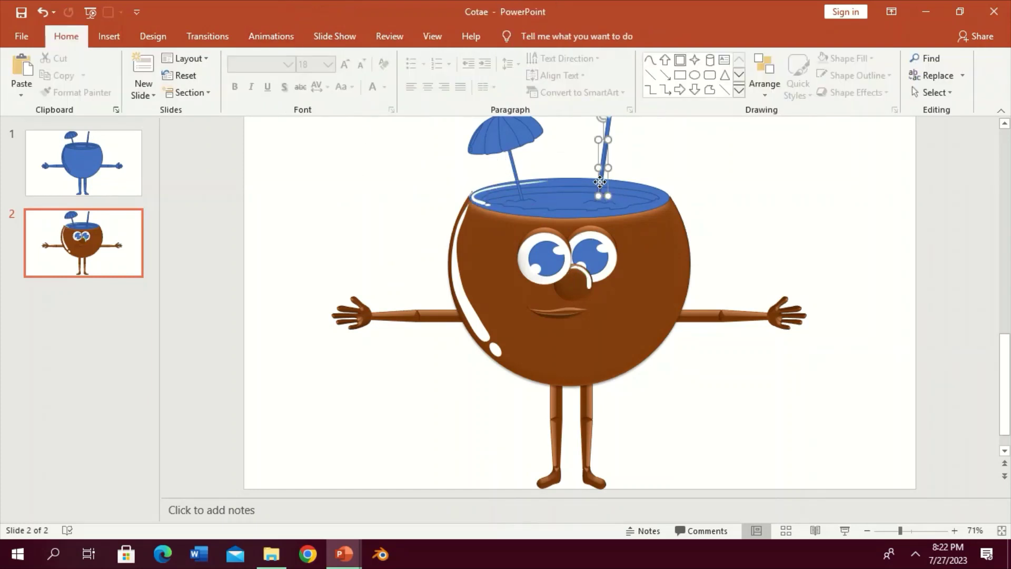
pyautogui.keyDown('shift'); pyautogui.click(477, 143); pyautogui.keyUp('shift')
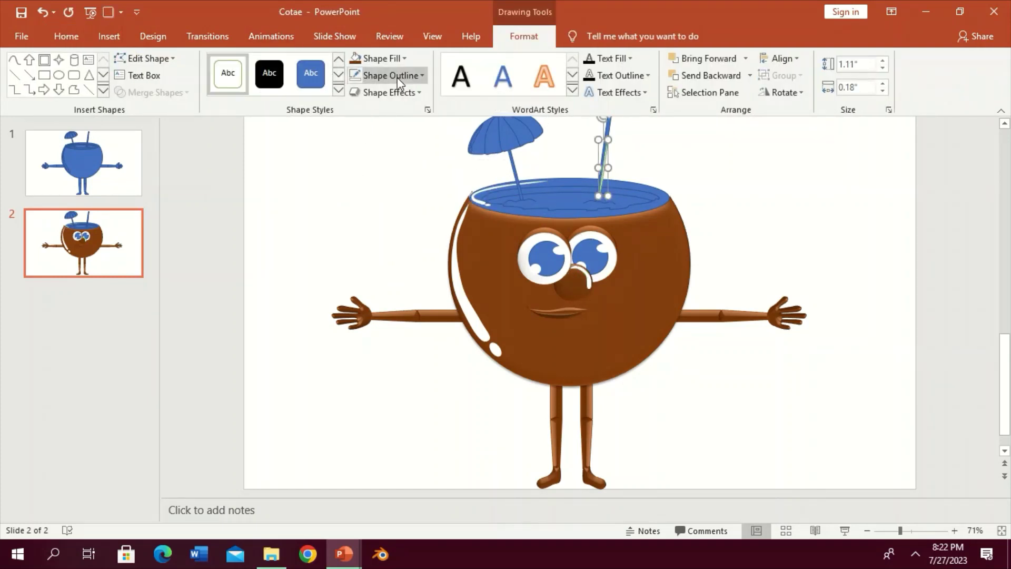
pyautogui.click(543, 138)
pyautogui.click(781, 75)
pyautogui.click(797, 132)
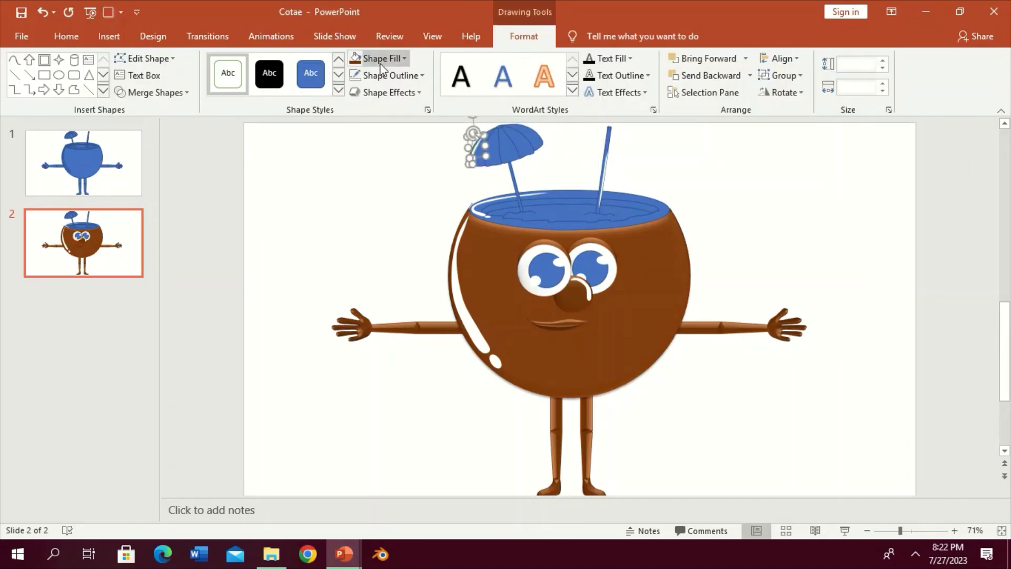
pyautogui.hotkey('ctrl', 'z')
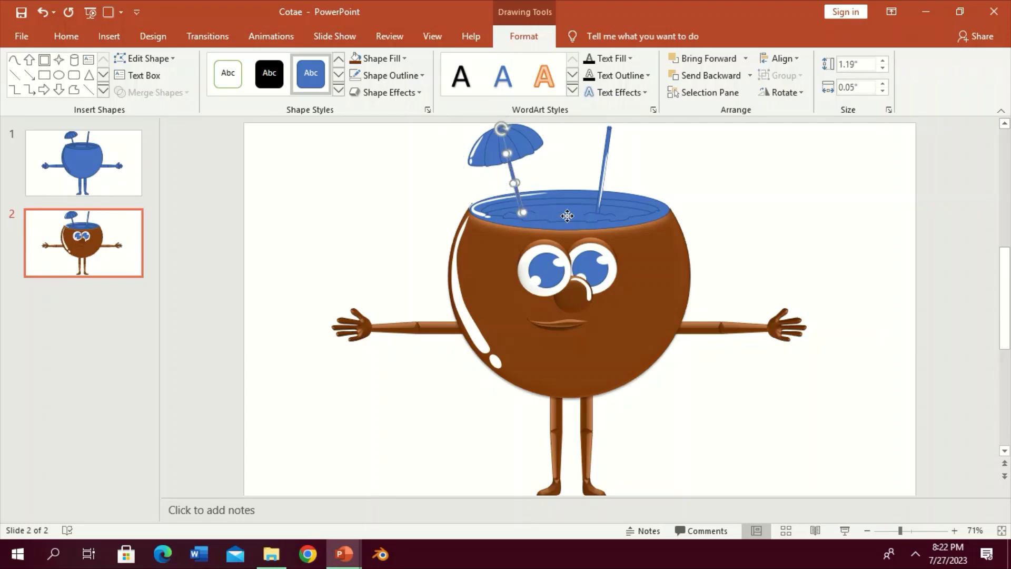
# Fill the blue liquid with pale gold (Gold, Lighter 80%).
pyautogui.click(564, 214)
pyautogui.click(404, 58)
pyautogui.click(444, 105)
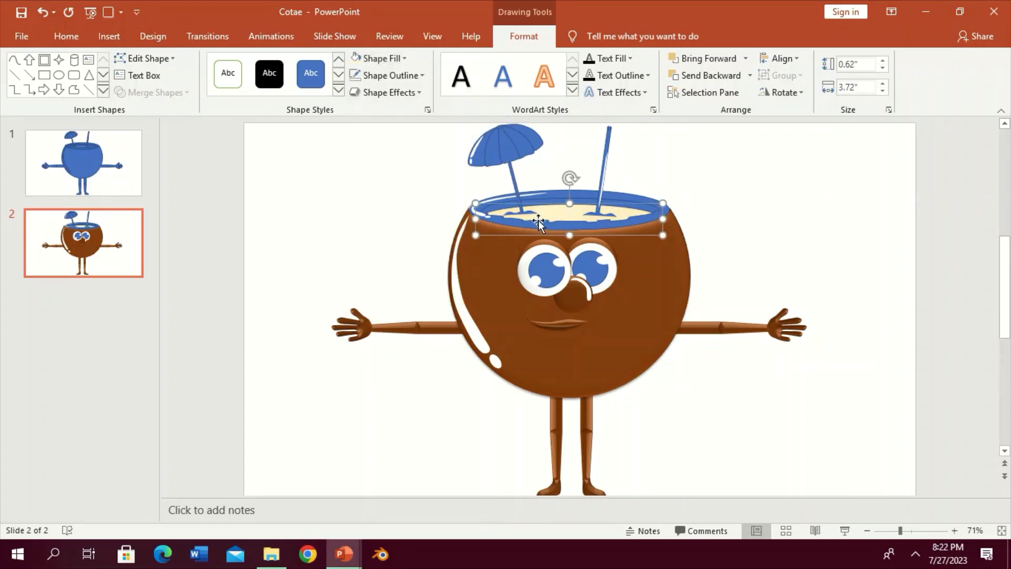
# Give the inner rim a light fill and remove its shadow.
pyautogui.click(526, 223)
pyautogui.click(367, 61)
pyautogui.click(354, 105)
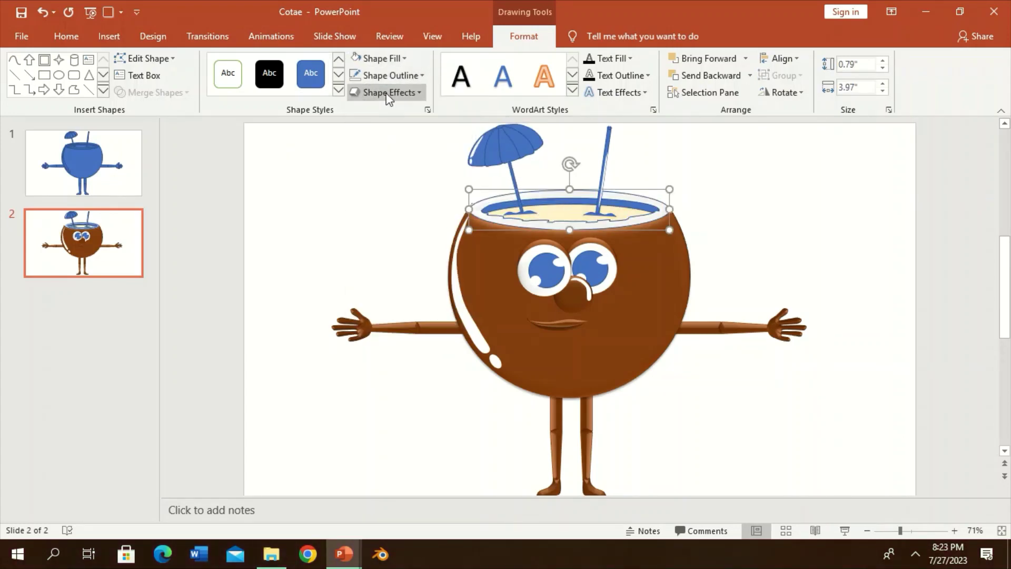
pyautogui.click(389, 93)
pyautogui.click(471, 141)
pyautogui.click(420, 93)
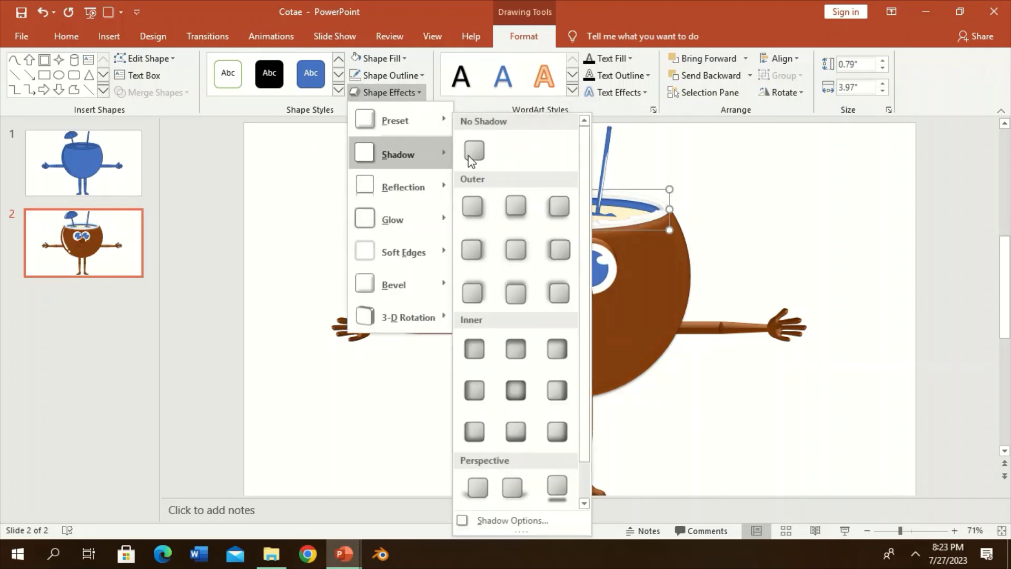
# Recolour the rim opening with a custom brown fill (RGB 114, 58, 12).
pyautogui.click(469, 148)
pyautogui.click(574, 210)
pyautogui.click(382, 58)
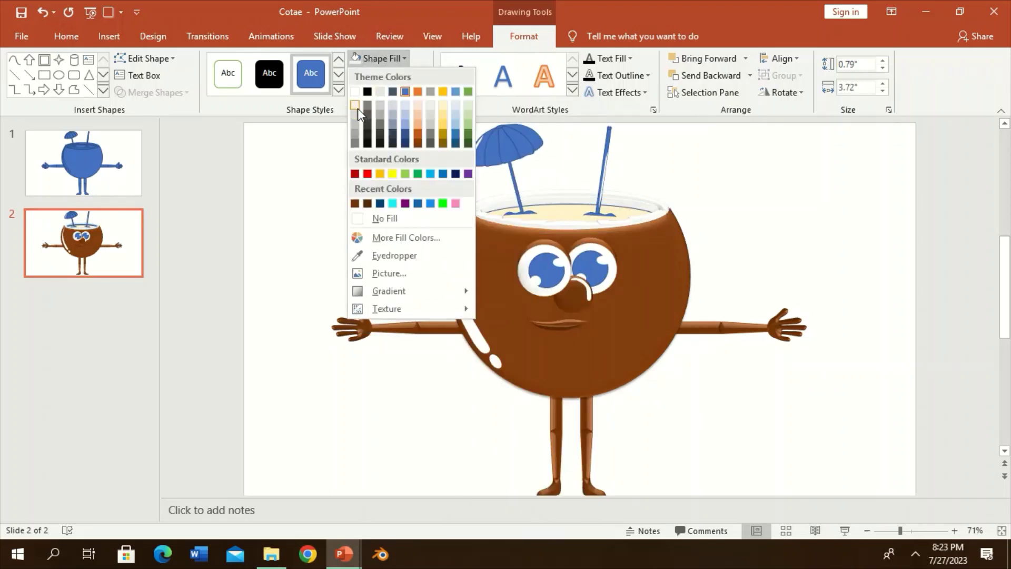
pyautogui.click(421, 109)
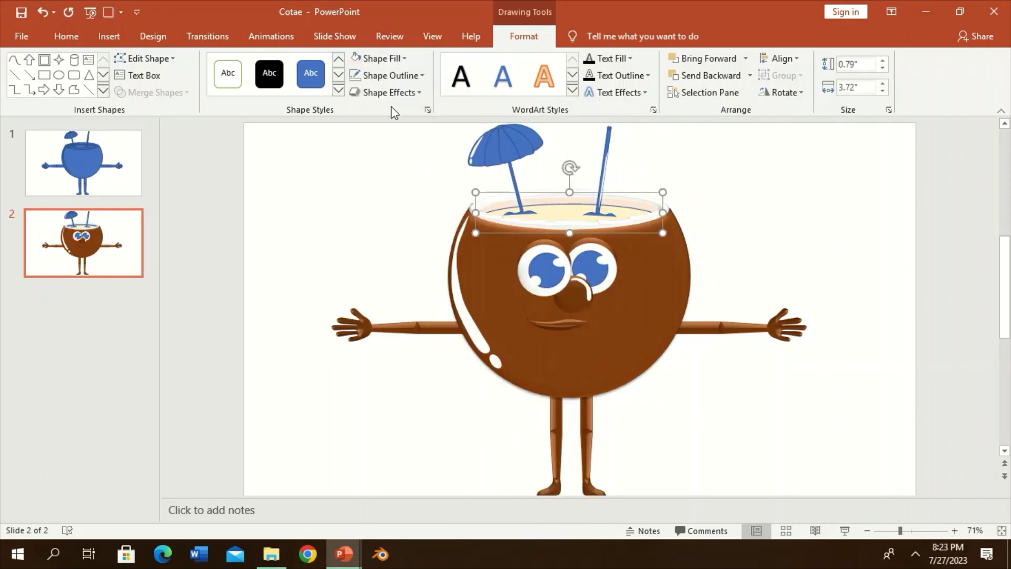
pyautogui.click(368, 58)
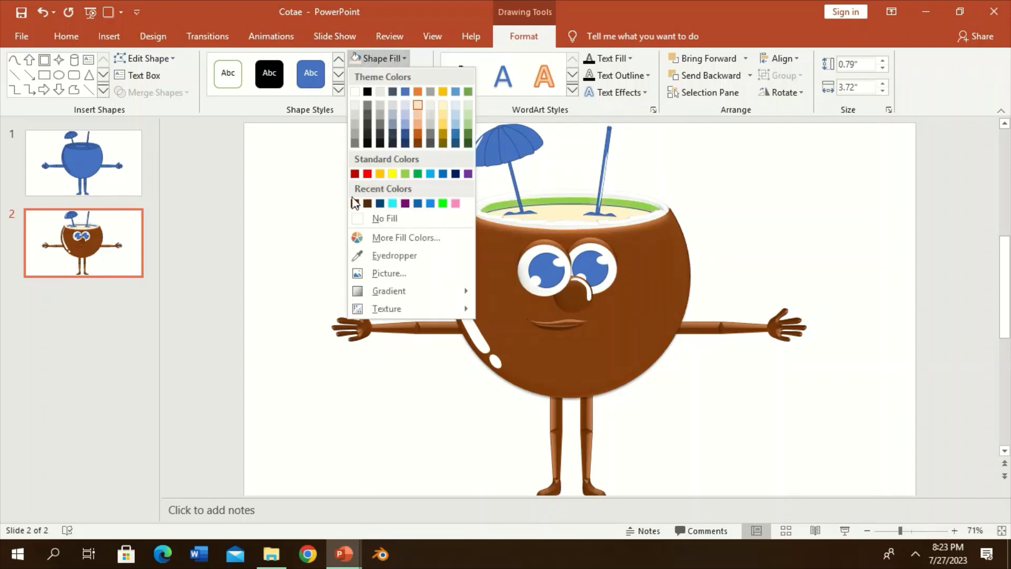
pyautogui.click(382, 58)
pyautogui.click(382, 58)
pyautogui.click(405, 242)
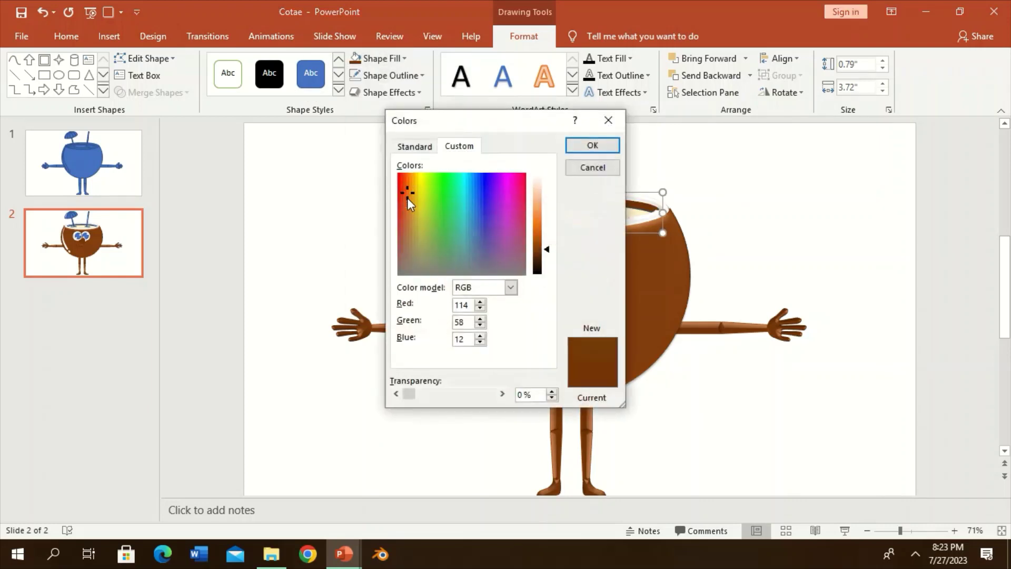
pyautogui.click(404, 243)
pyautogui.click(548, 207)
pyautogui.click(593, 145)
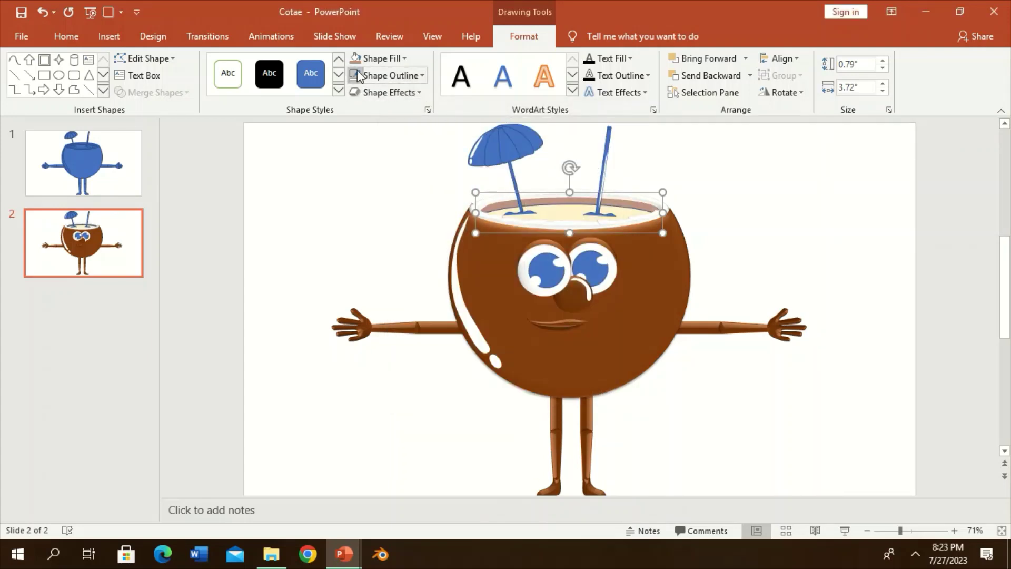
pyautogui.click(382, 58)
# Make the inner rim white and lower its top edge, shrinking its height from 0.79" to 0.62".
pyautogui.click(359, 91)
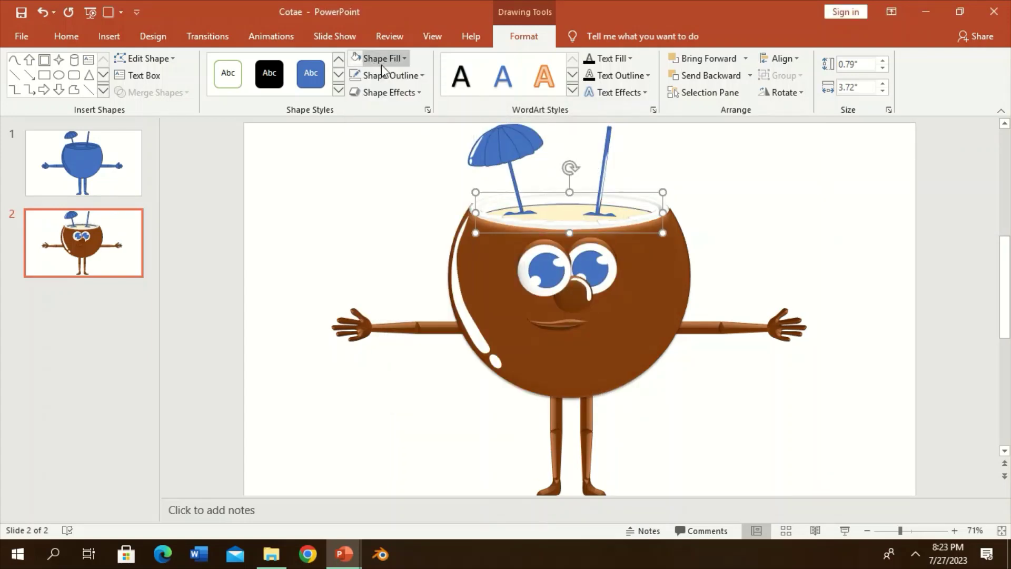
pyautogui.click(389, 92)
pyautogui.click(569, 194)
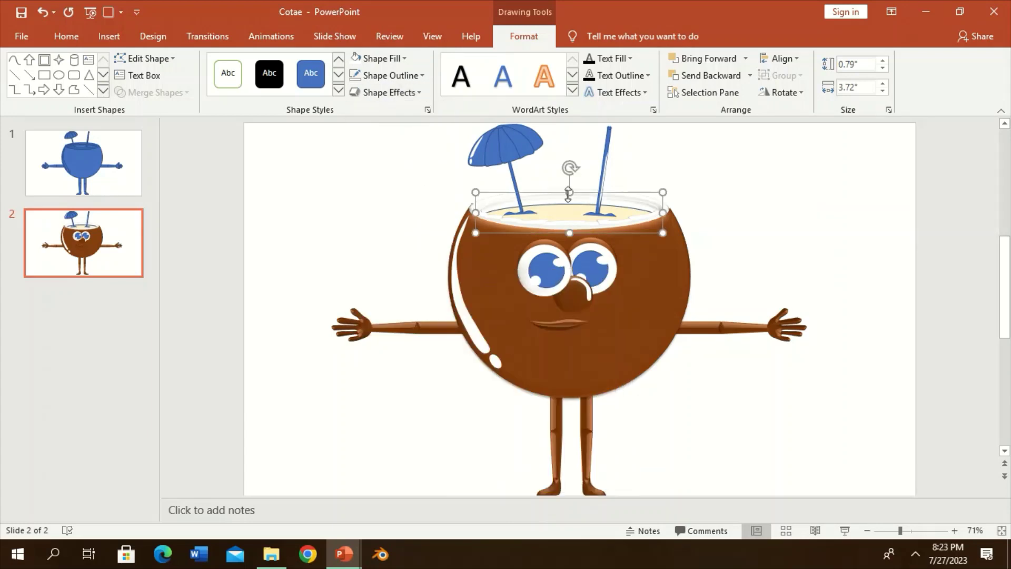
pyautogui.moveTo(568, 194); pyautogui.dragTo(568, 205)
pyautogui.click(389, 92)
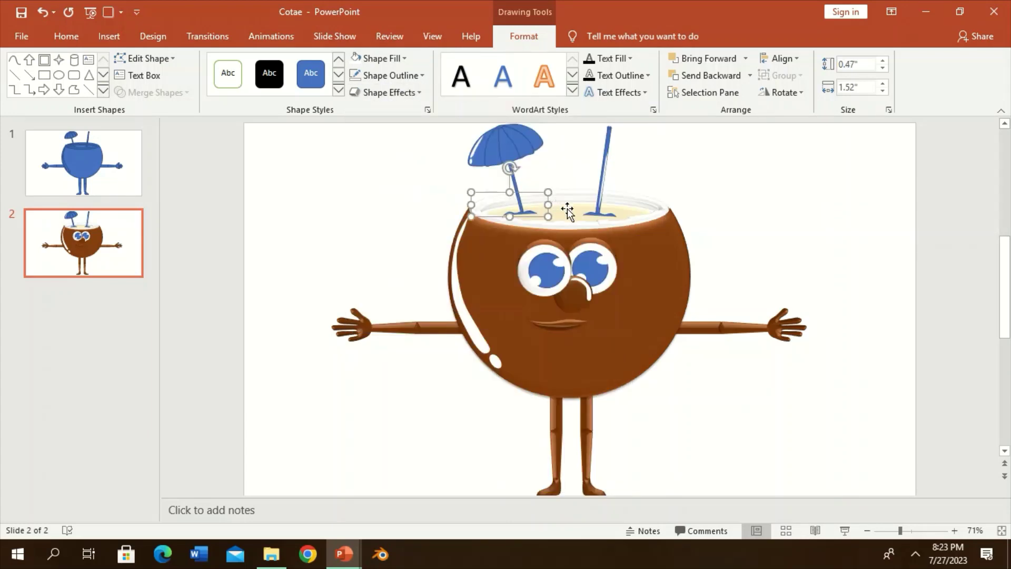
pyautogui.click(567, 211)
pyautogui.click(388, 93)
pyautogui.click(388, 93)
pyautogui.click(388, 92)
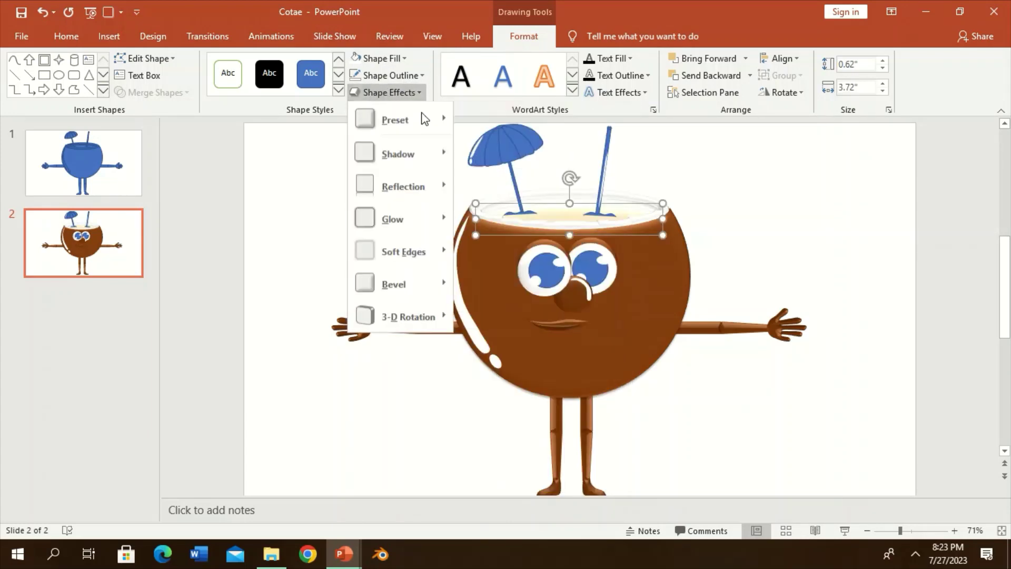
# Select the umbrella-stick and straw bases and review their fill colours without changing them.
pyautogui.click(520, 213)
pyautogui.keyDown('shift'); pyautogui.click(600, 213); pyautogui.keyUp('shift')
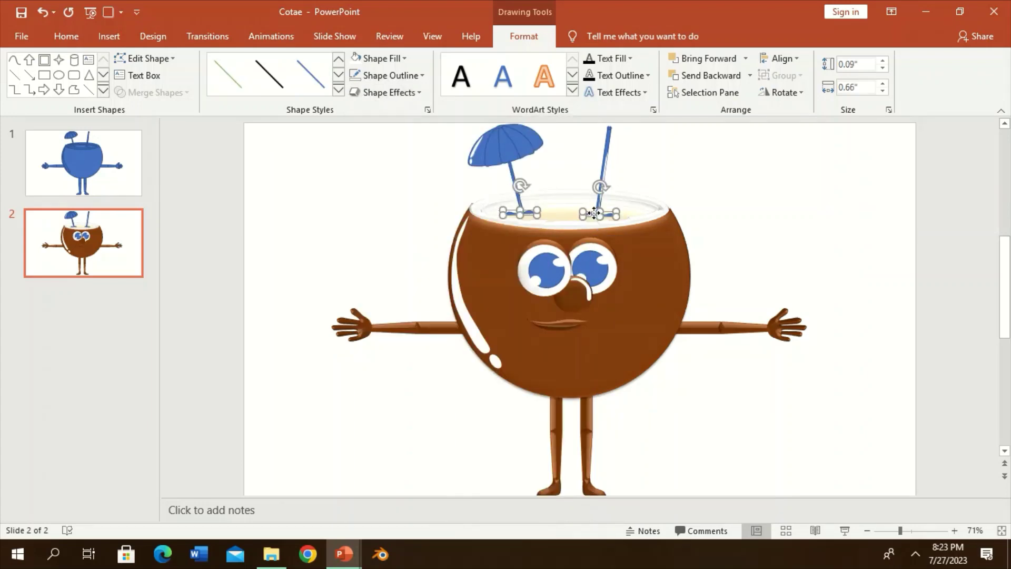
pyautogui.click(399, 65)
pyautogui.click(369, 254)
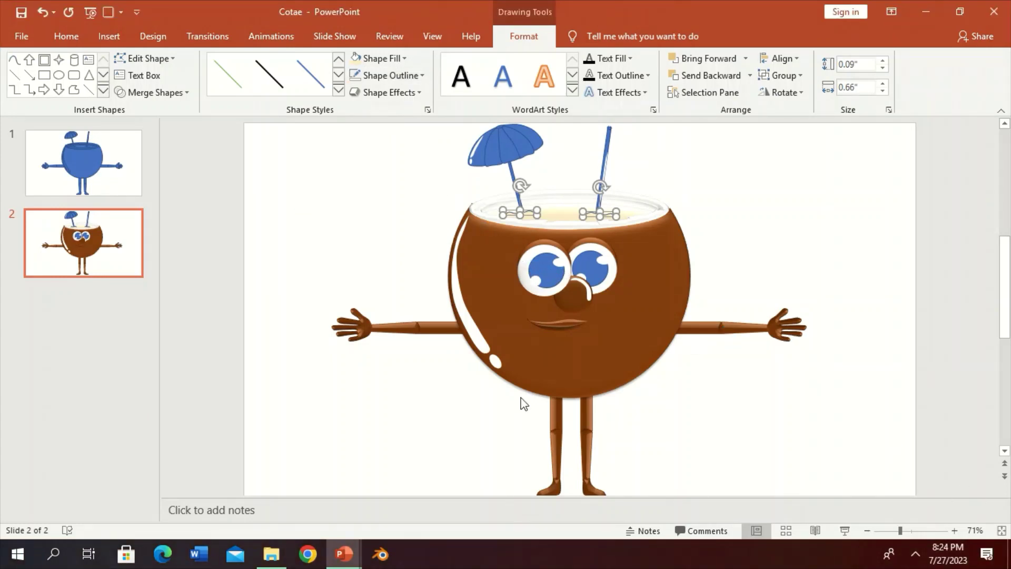
# Outline the bases in cream and Format-Paint the coconut's brown style onto the umbrella and its stick.
pyautogui.click(415, 75)
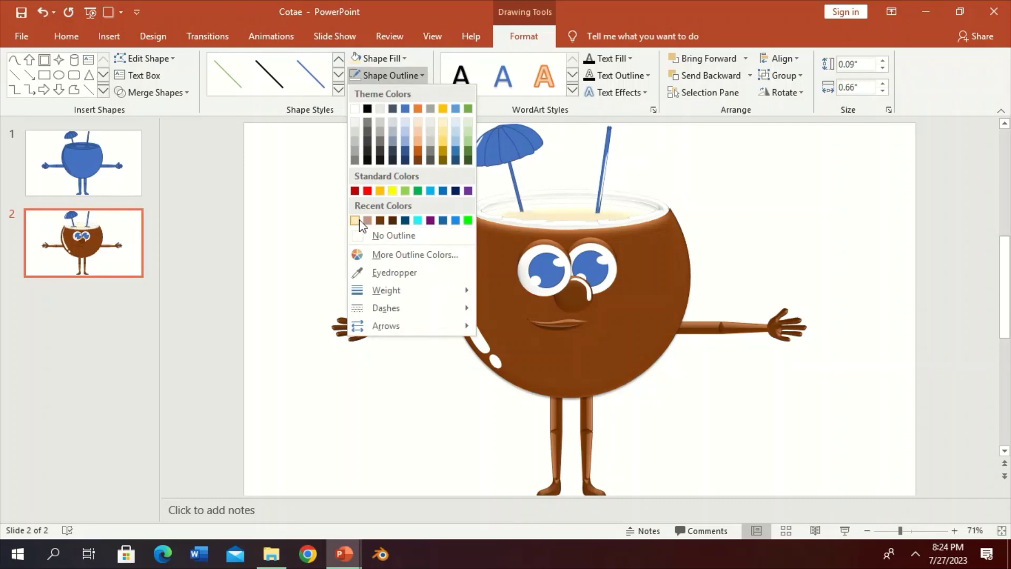
pyautogui.click(360, 222)
pyautogui.click(555, 283)
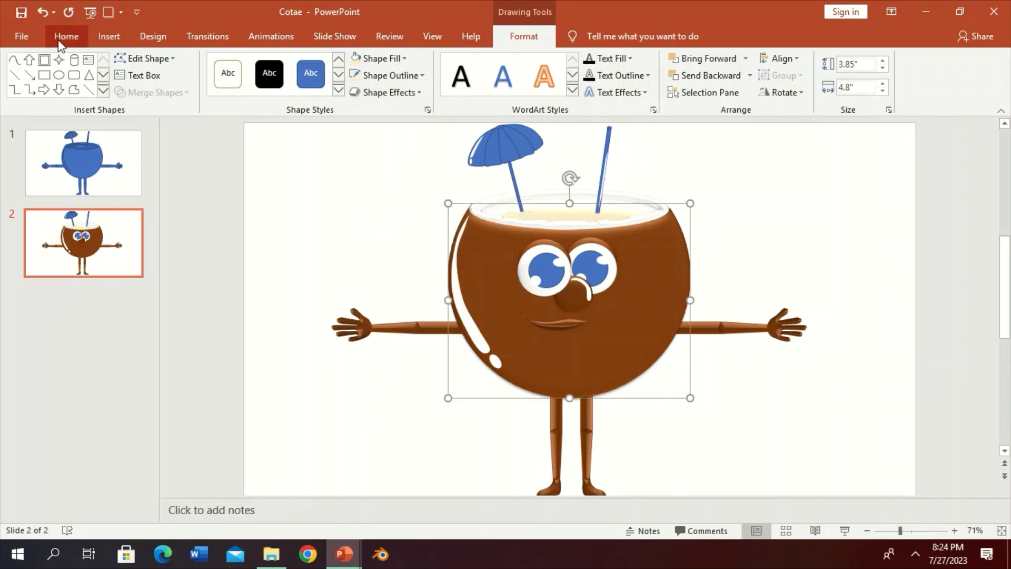
pyautogui.click(66, 35)
pyautogui.click(76, 92)
pyautogui.click(474, 148)
pyautogui.click(633, 299)
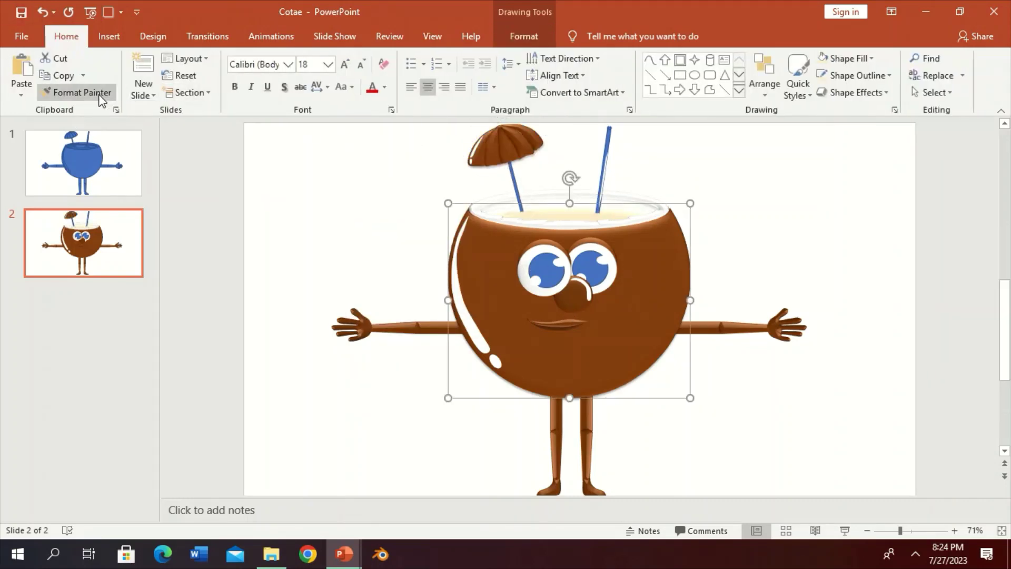
pyautogui.click(511, 182)
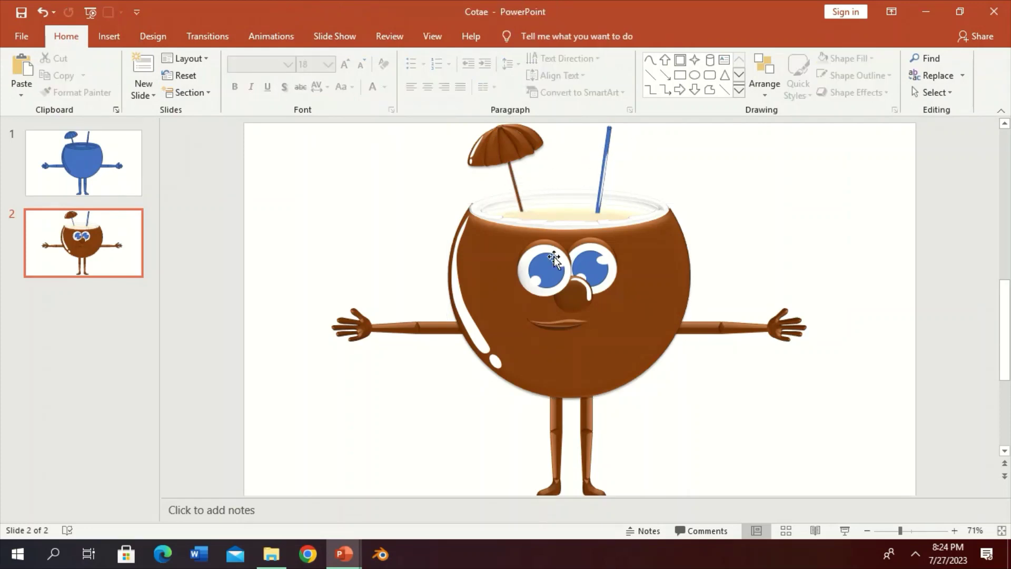
# Restyle the straw with the nose shape's format and recolour it bright blue.
pyautogui.click(554, 259)
pyautogui.click(76, 93)
pyautogui.click(610, 163)
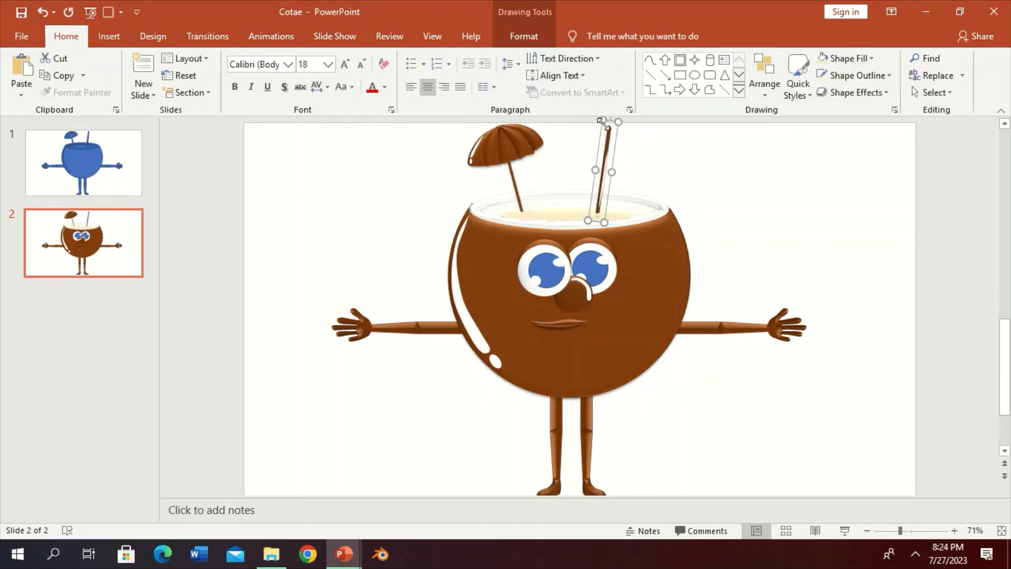
pyautogui.click(42, 12)
pyautogui.click(582, 305)
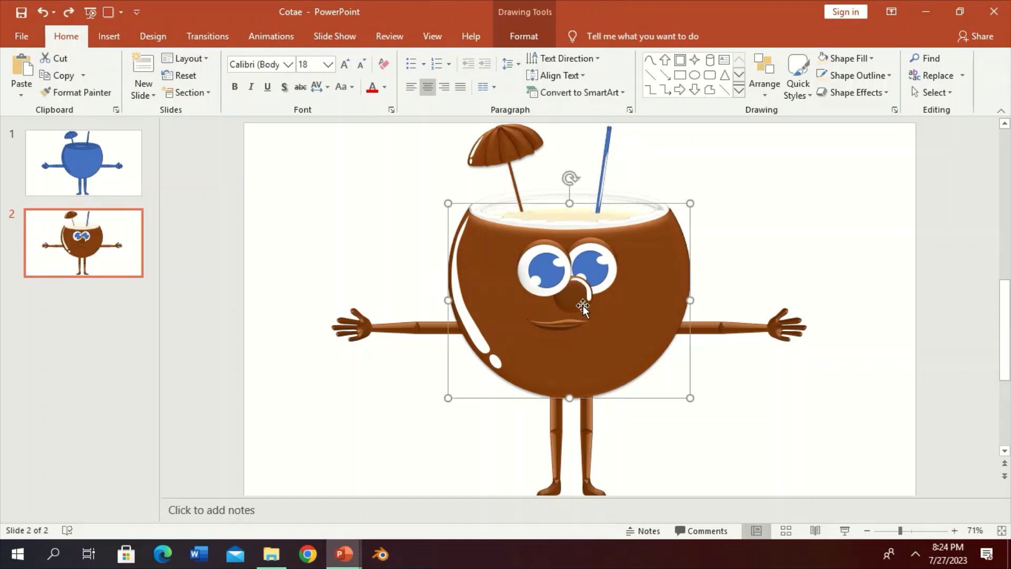
pyautogui.click(574, 297)
pyautogui.click(611, 140)
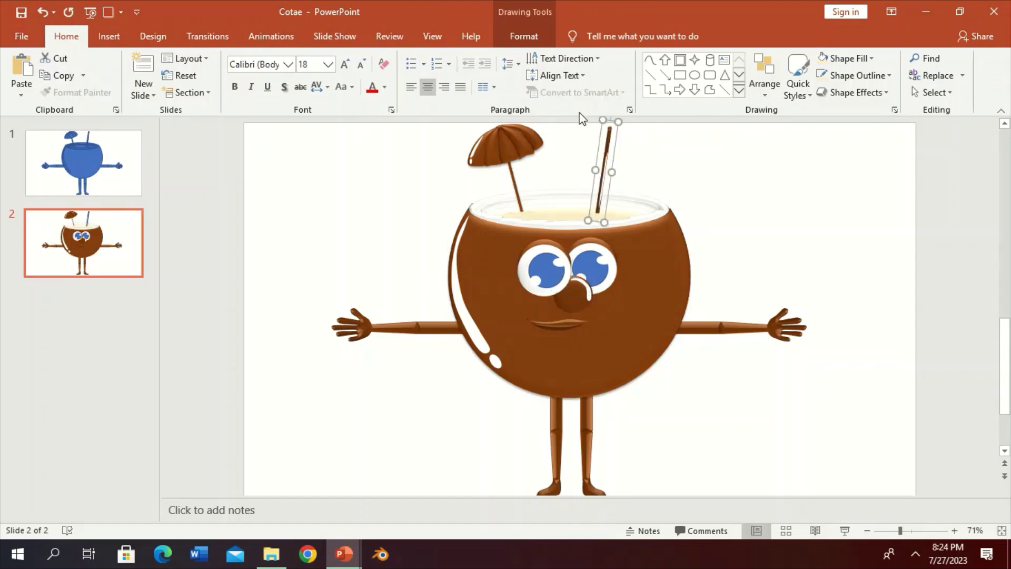
pyautogui.click(524, 35)
pyautogui.click(380, 58)
pyautogui.click(433, 174)
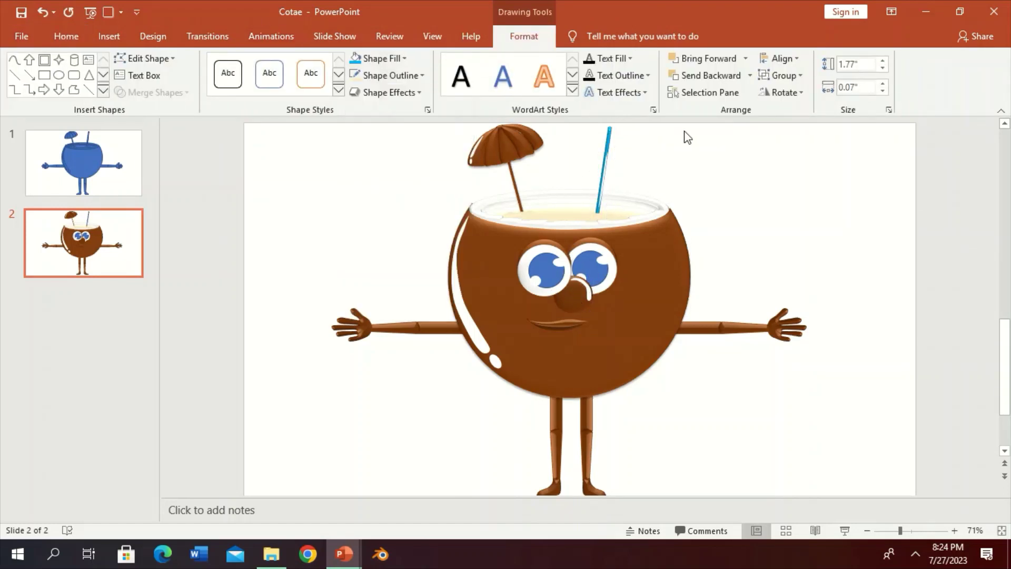
# Select the umbrella stick for recolouring.
pyautogui.click(382, 58)
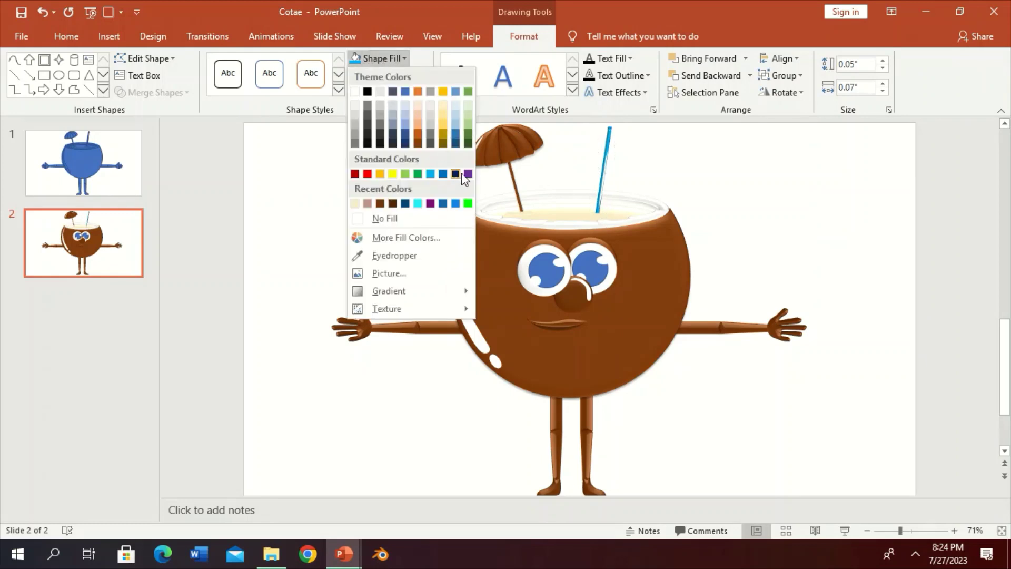
pyautogui.click(514, 182)
pyautogui.click(379, 58)
# Fill the umbrella stick dark red and the umbrella canopy cyan.
pyautogui.click(355, 174)
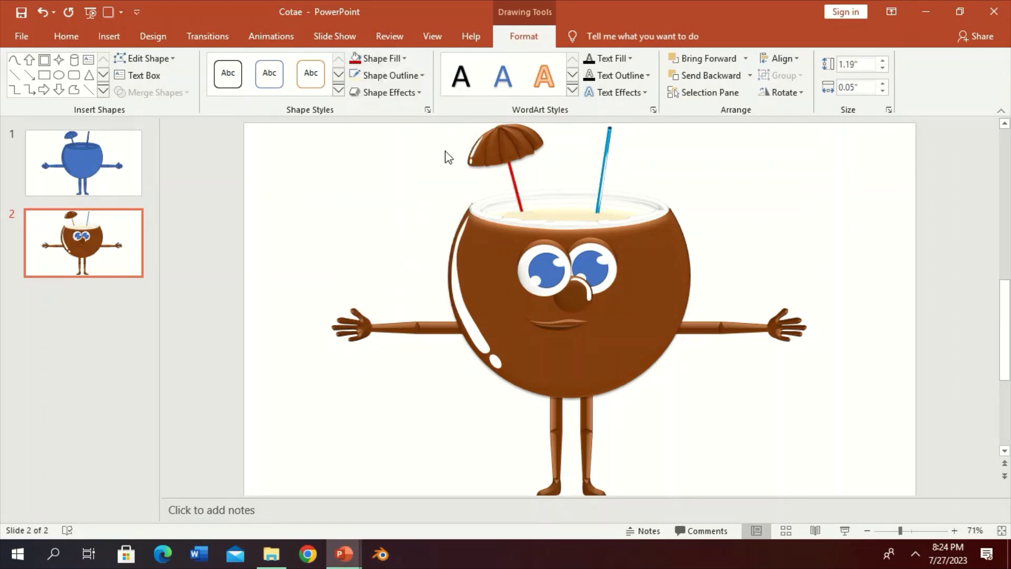
pyautogui.click(504, 132)
pyautogui.click(379, 58)
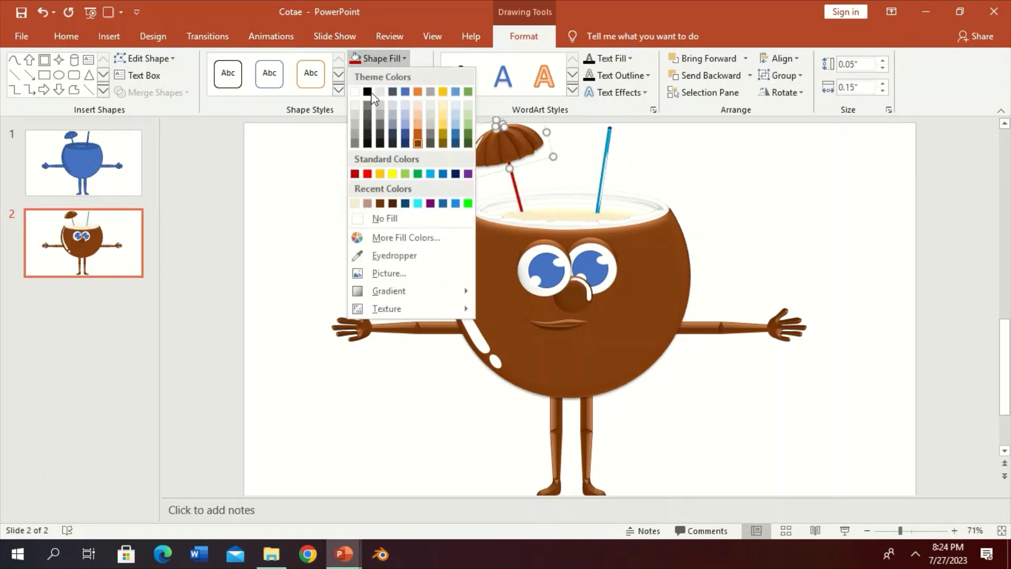
pyautogui.click(503, 158)
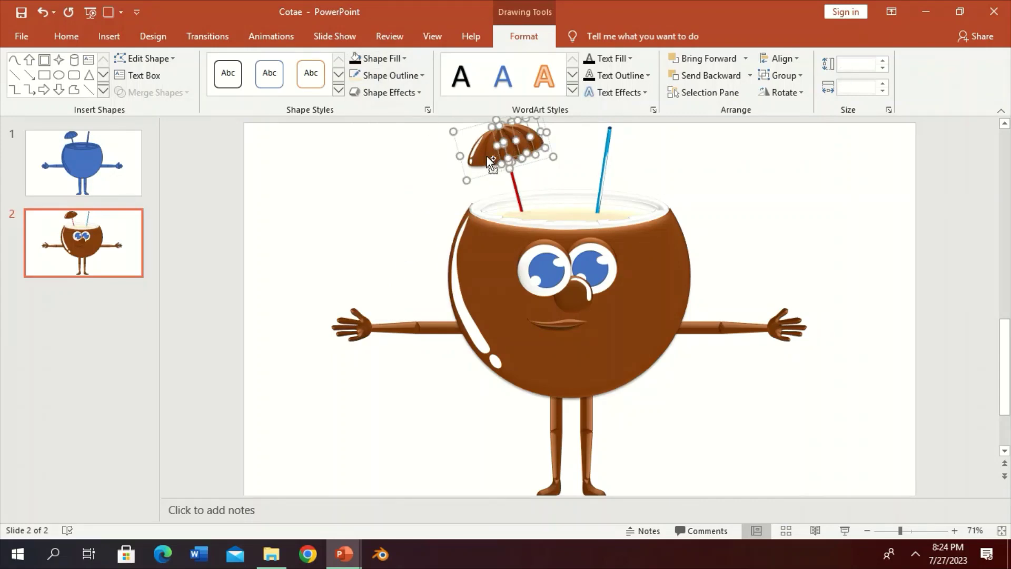
pyautogui.click(379, 58)
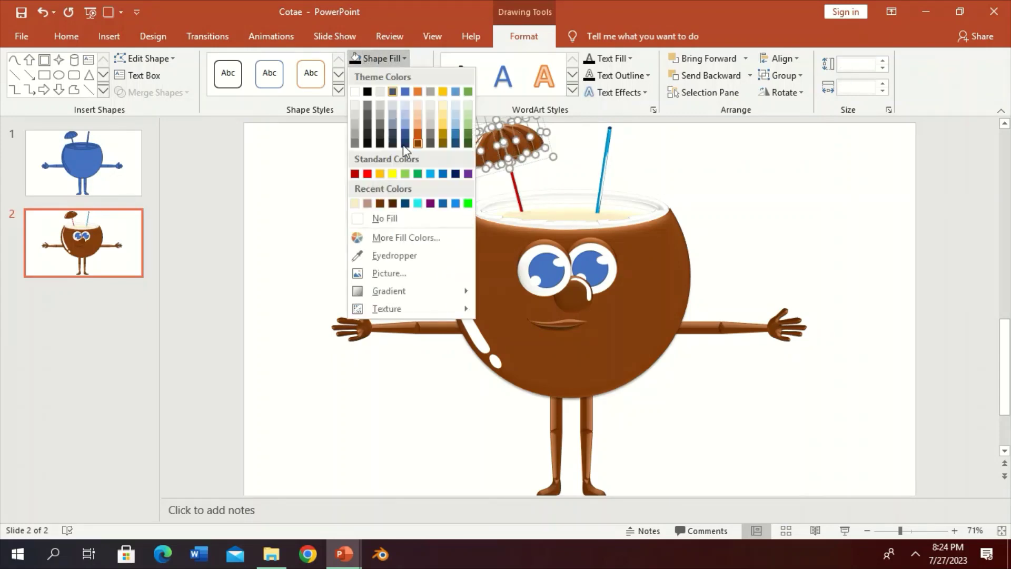
pyautogui.click(418, 204)
# Fill both eye irises dark blue and clear the selection.
pyautogui.click(590, 270)
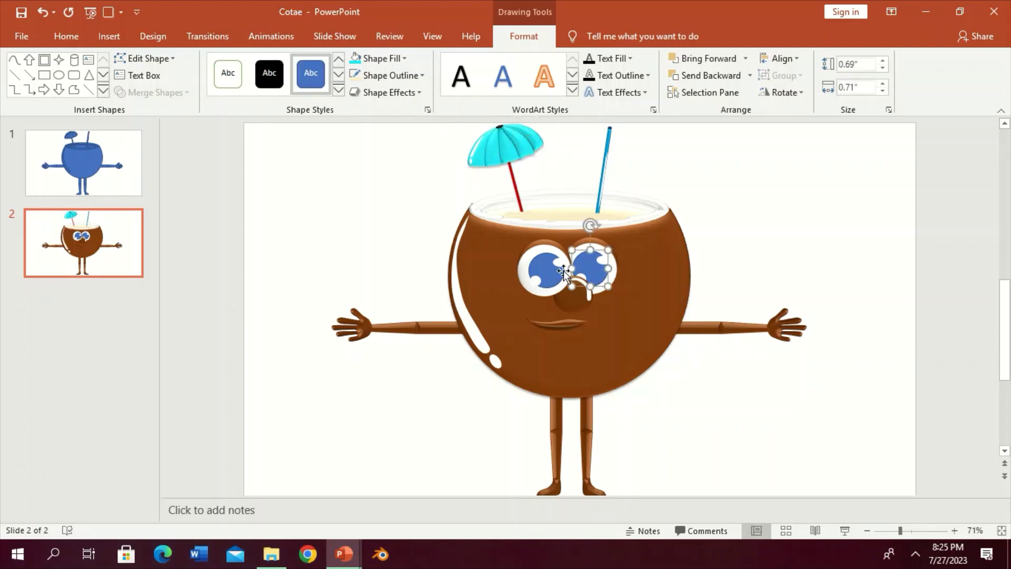
pyautogui.keyDown('shift'); pyautogui.click(563, 271); pyautogui.keyUp('shift')
pyautogui.click(380, 58)
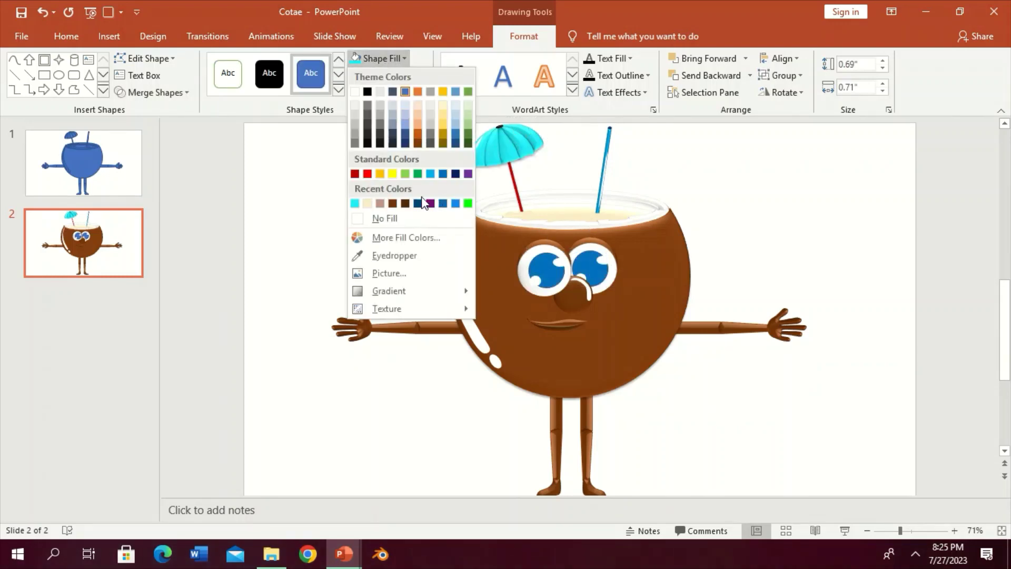
pyautogui.click(417, 203)
pyautogui.click(387, 92)
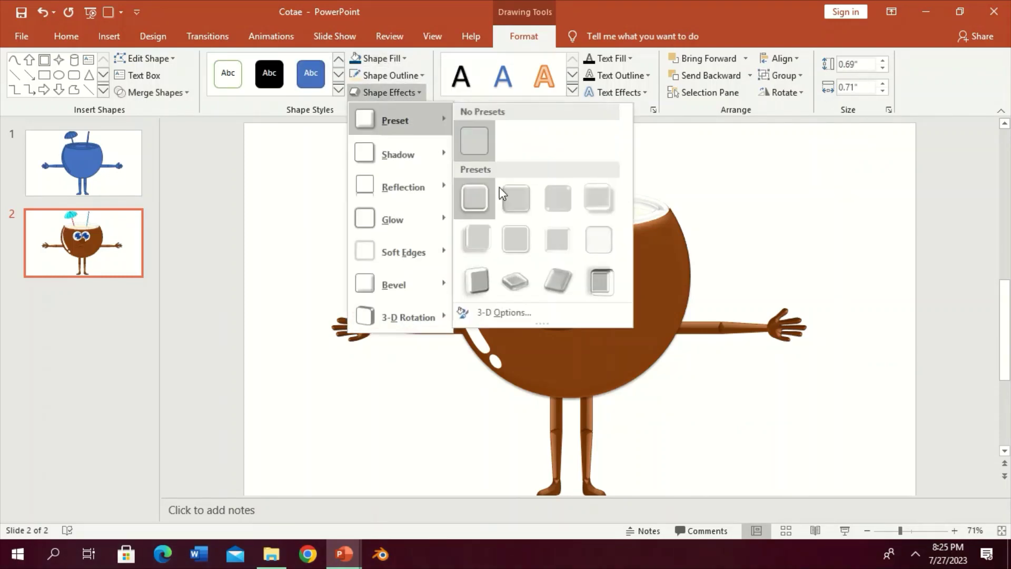
pyautogui.click(434, 145)
pyautogui.click(388, 92)
pyautogui.click(716, 364)
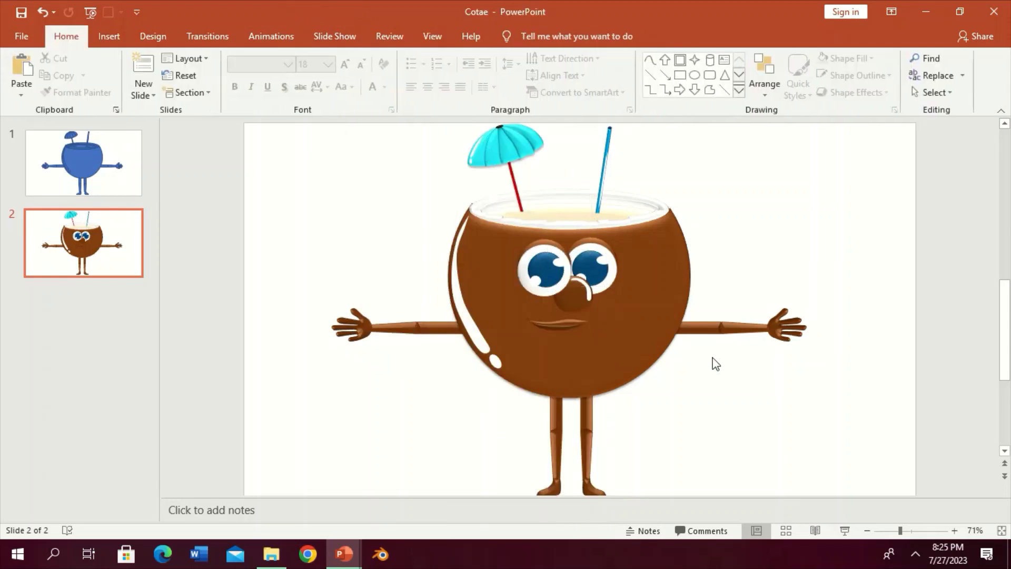
# Draw a curve along the coconut's right edge with a thin brown outline.
pyautogui.click(650, 59)
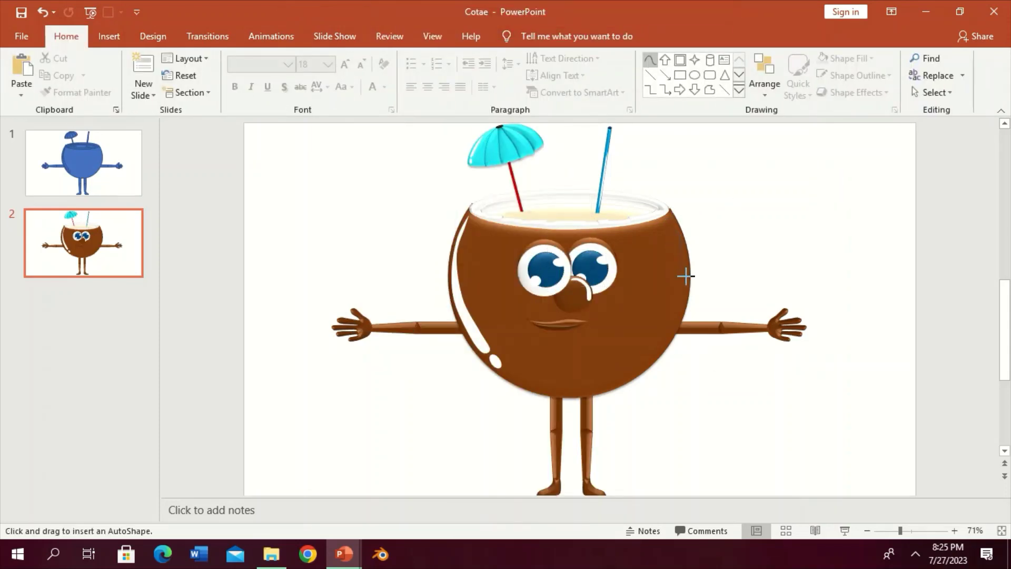
pyautogui.moveTo(651, 359); pyautogui.dragTo(669, 217)
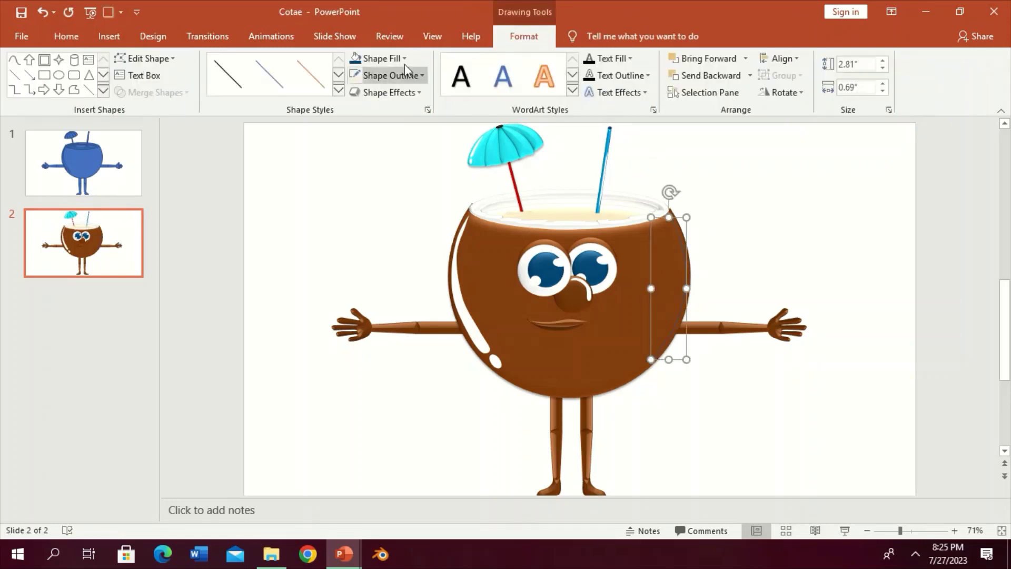
pyautogui.click(390, 75)
pyautogui.click(574, 375)
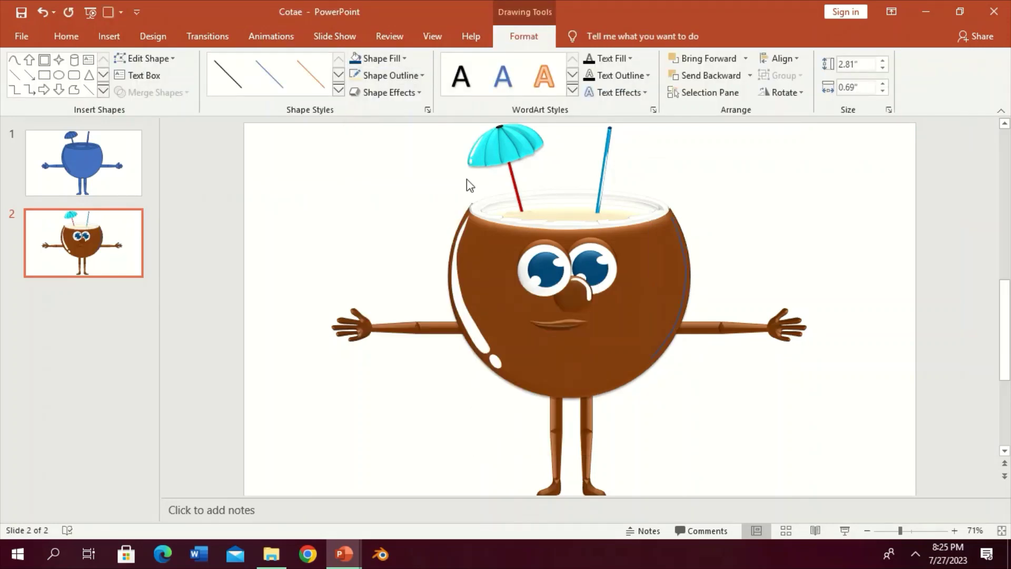
pyautogui.click(403, 75)
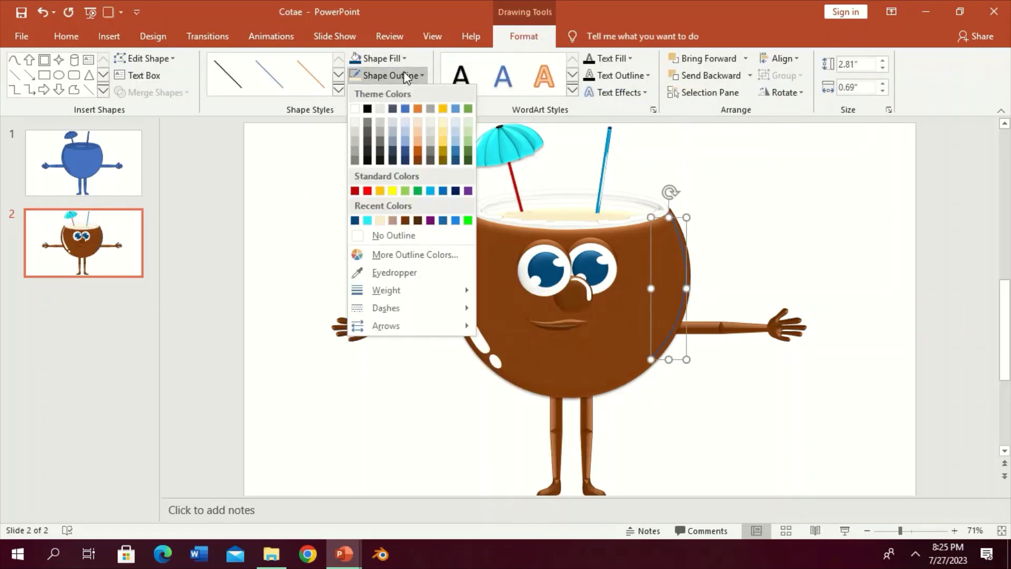
pyautogui.click(405, 220)
# Duplicate the brown curve, then move and rotate the copies across the shell as wood grain.
pyautogui.hotkey('ctrl', 'd')
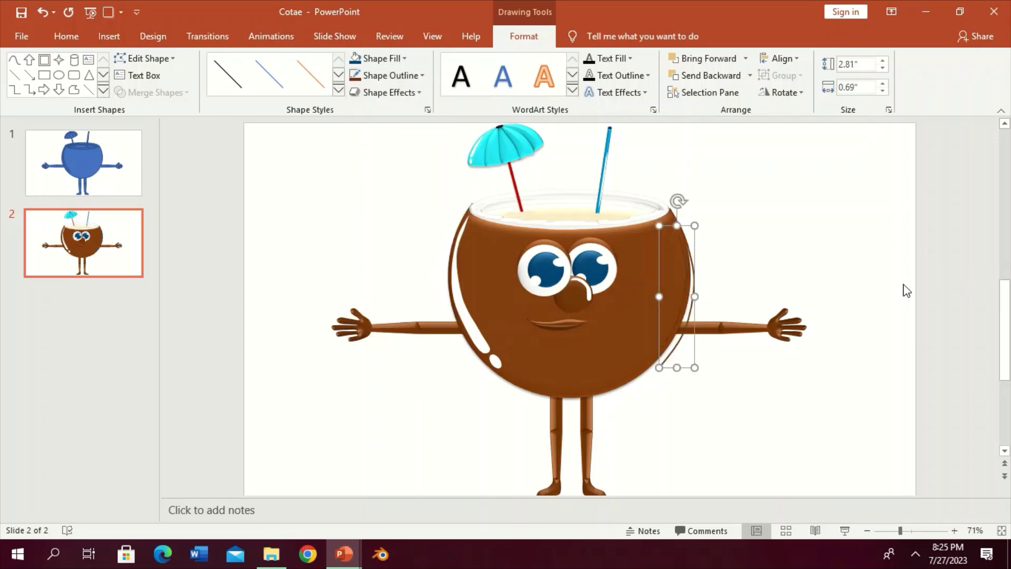
pyautogui.moveTo(687, 273); pyautogui.dragTo(667, 284)
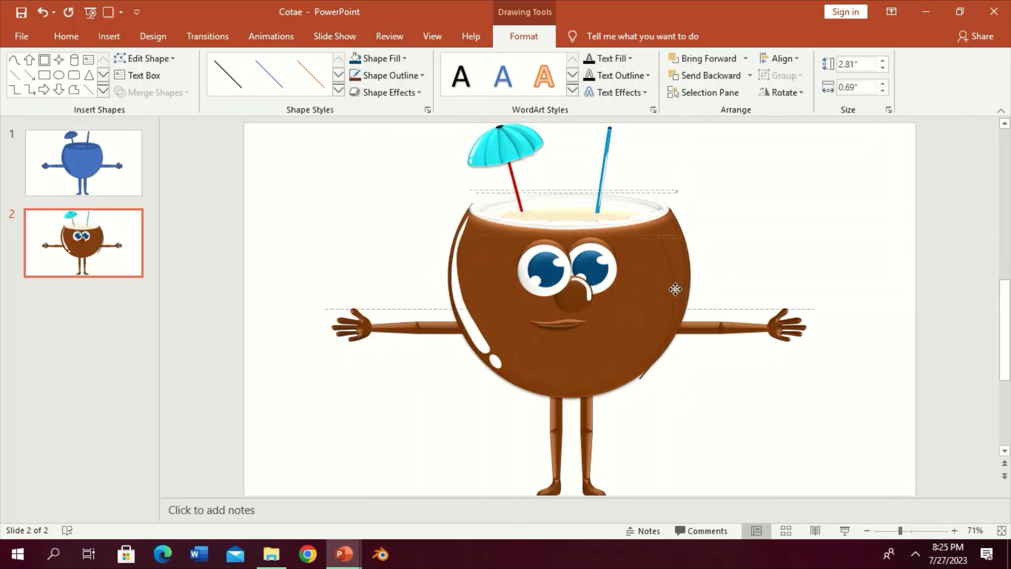
pyautogui.moveTo(655, 215); pyautogui.dragTo(675, 261)
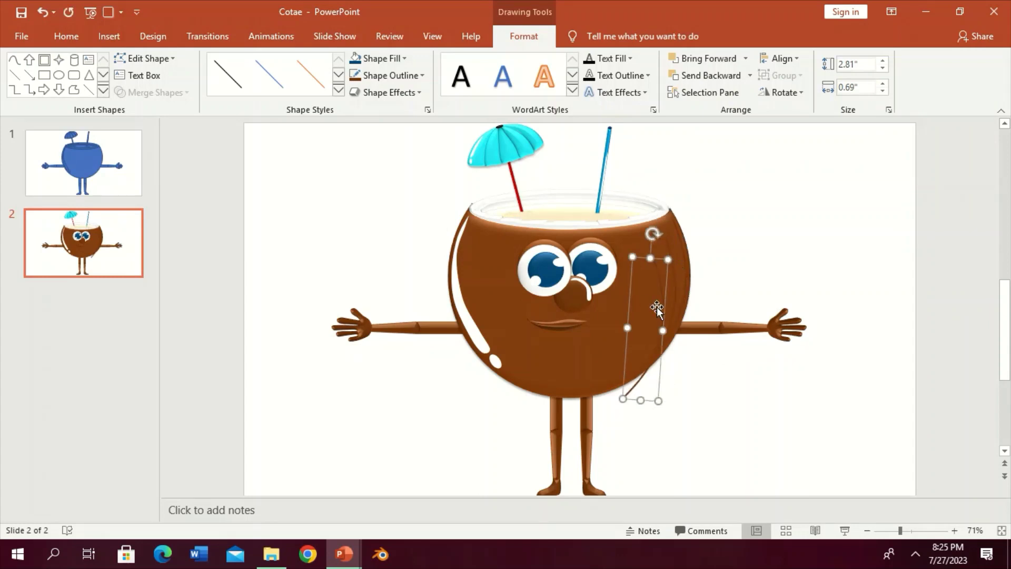
pyautogui.hotkey('ctrl', 'z')
pyautogui.moveTo(646, 338); pyautogui.dragTo(667, 354)
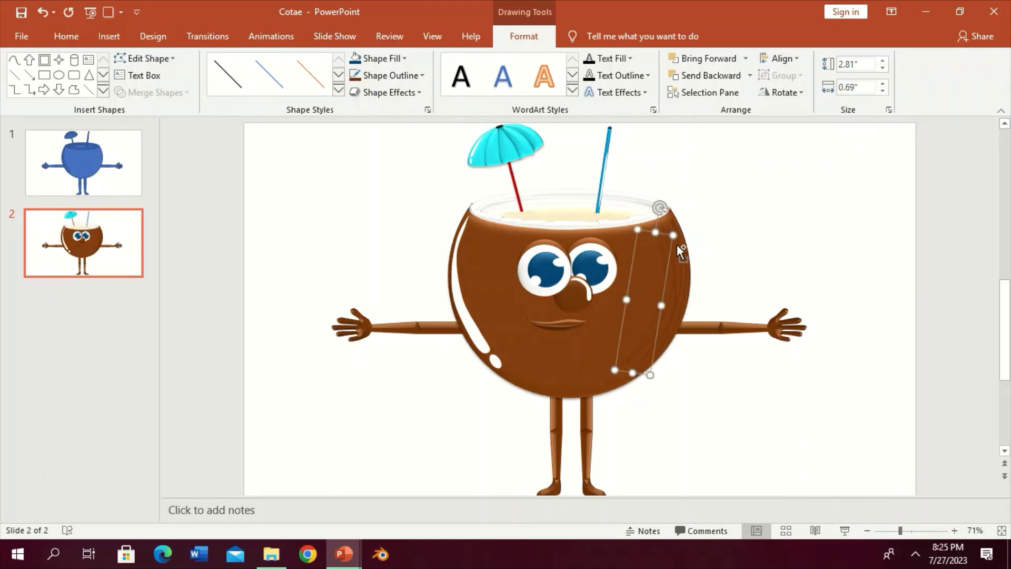
pyautogui.moveTo(661, 199); pyautogui.dragTo(641, 219)
pyautogui.moveTo(623, 381)
pyautogui.mouseDown()
pyautogui.moveTo(639, 383)
pyautogui.moveTo(638, 394)
pyautogui.moveTo(647, 380)
pyautogui.moveTo(668, 384)
pyautogui.moveTo(629, 367)
pyautogui.mouseUp()
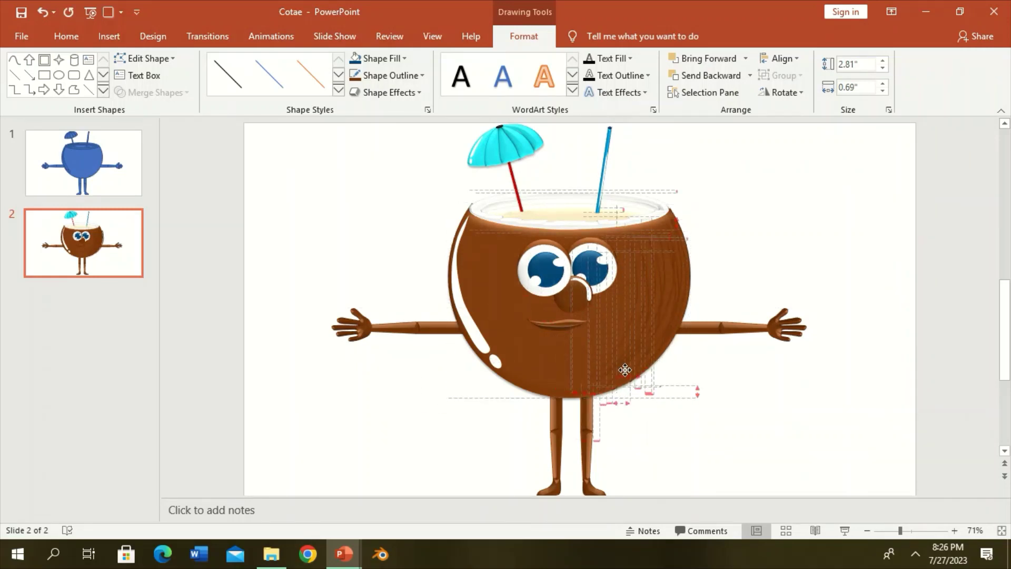
pyautogui.moveTo(634, 218); pyautogui.dragTo(619, 218)
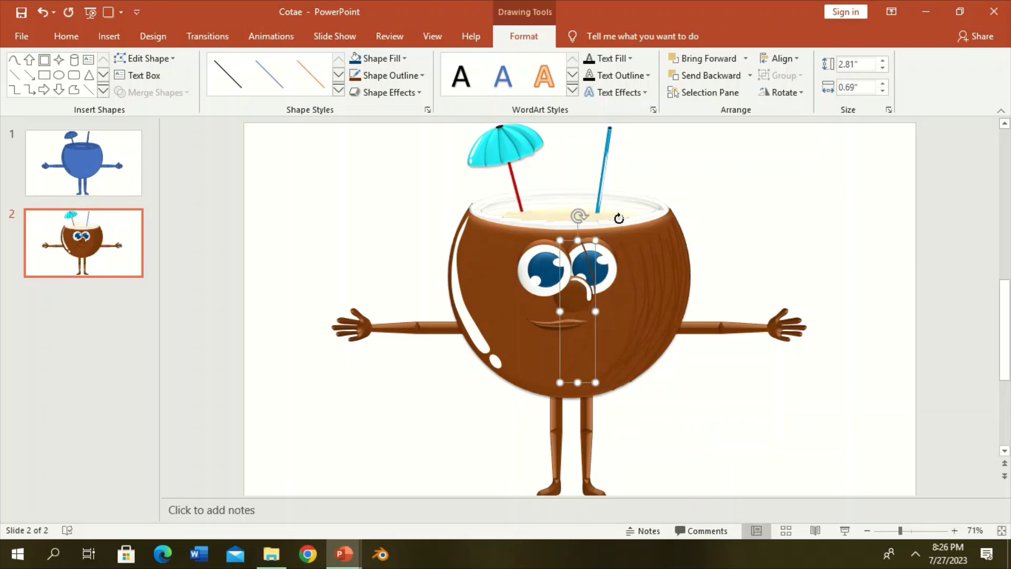
pyautogui.moveTo(594, 339); pyautogui.dragTo(638, 331)
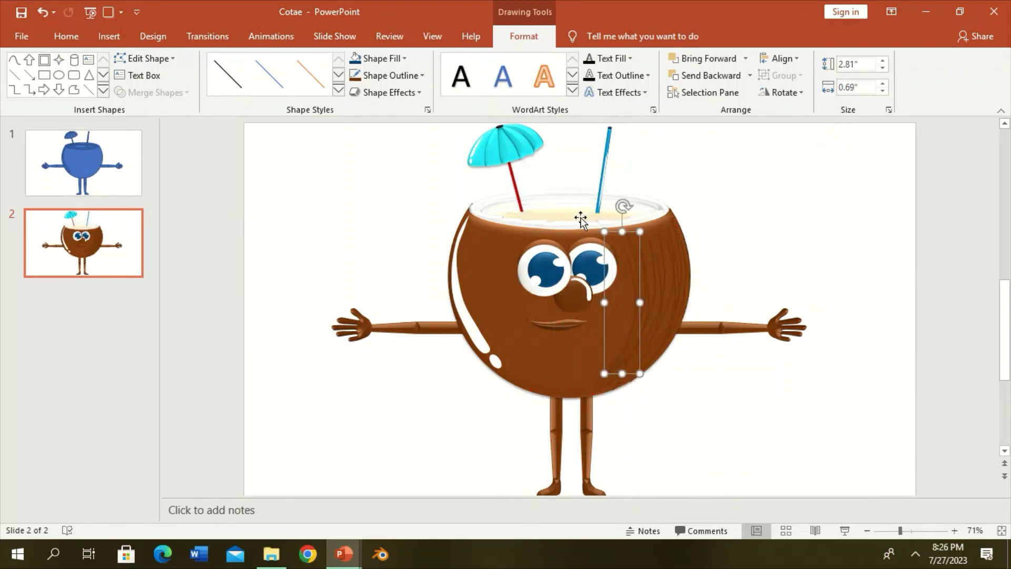
pyautogui.hotkey('ctrl', 'z')
pyautogui.moveTo(646, 320)
pyautogui.mouseDown()
pyautogui.moveTo(668, 356)
pyautogui.moveTo(684, 342)
pyautogui.moveTo(728, 372)
pyautogui.mouseUp()
pyautogui.hotkey('ctrl', 'z')
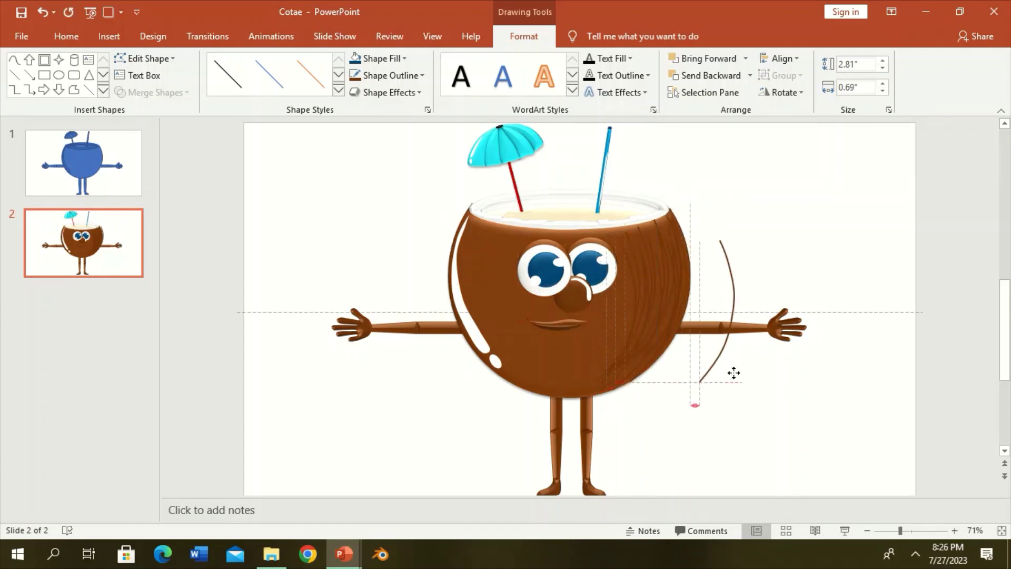
pyautogui.moveTo(732, 210); pyautogui.dragTo(632, 286)
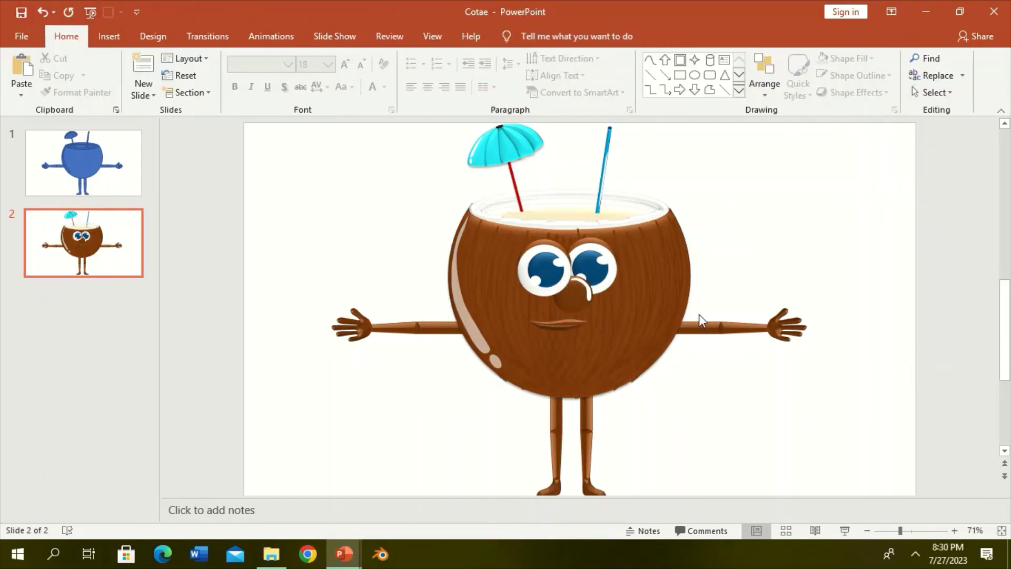
# Zoom in and draw a blue freeform sash half, refining its bottom-right corner with Edit Points.
pyautogui.click(915, 530)
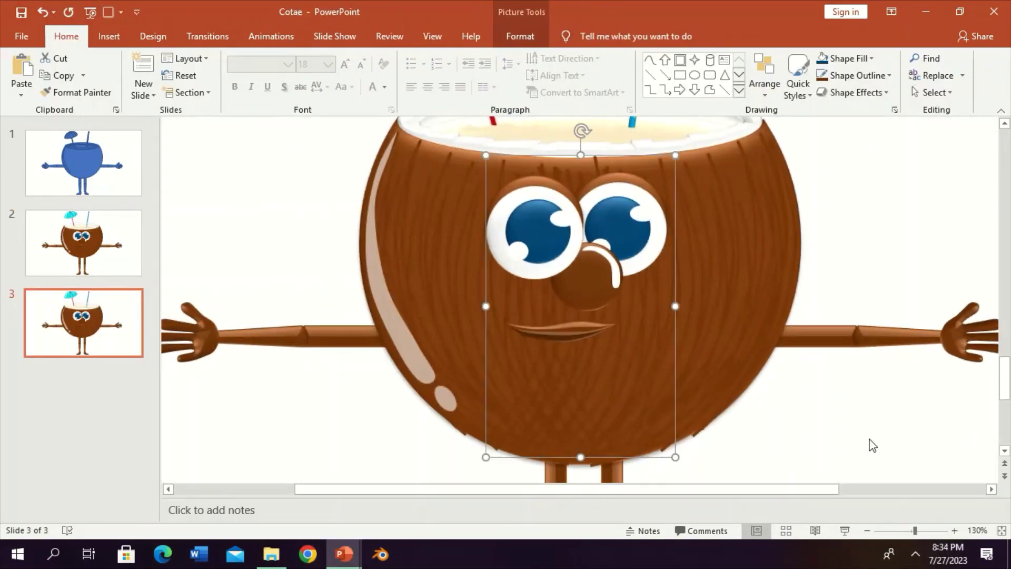
pyautogui.click(870, 416)
pyautogui.scroll(-2, 869, 418)
pyautogui.click(650, 60)
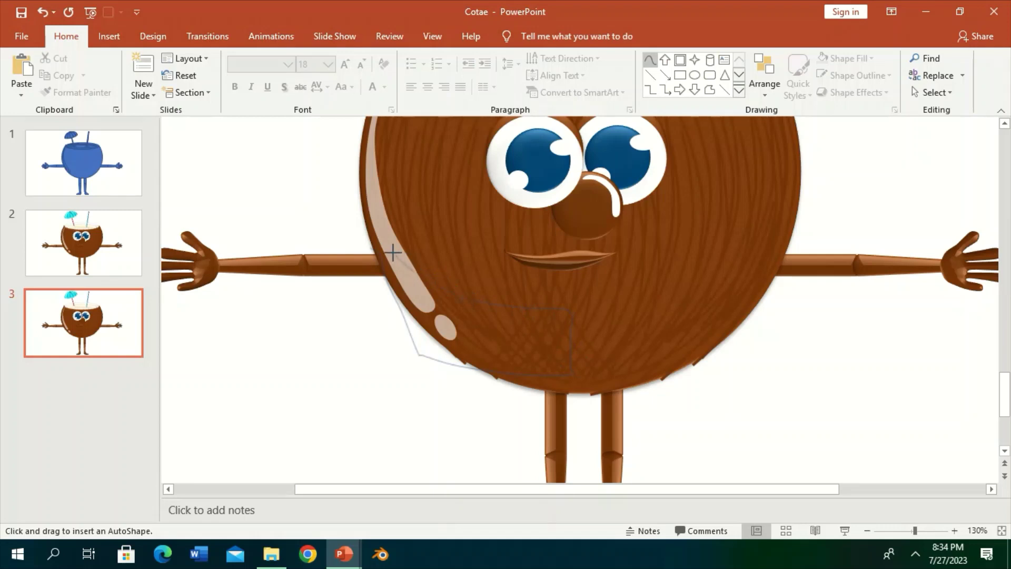
pyautogui.click(367, 236)
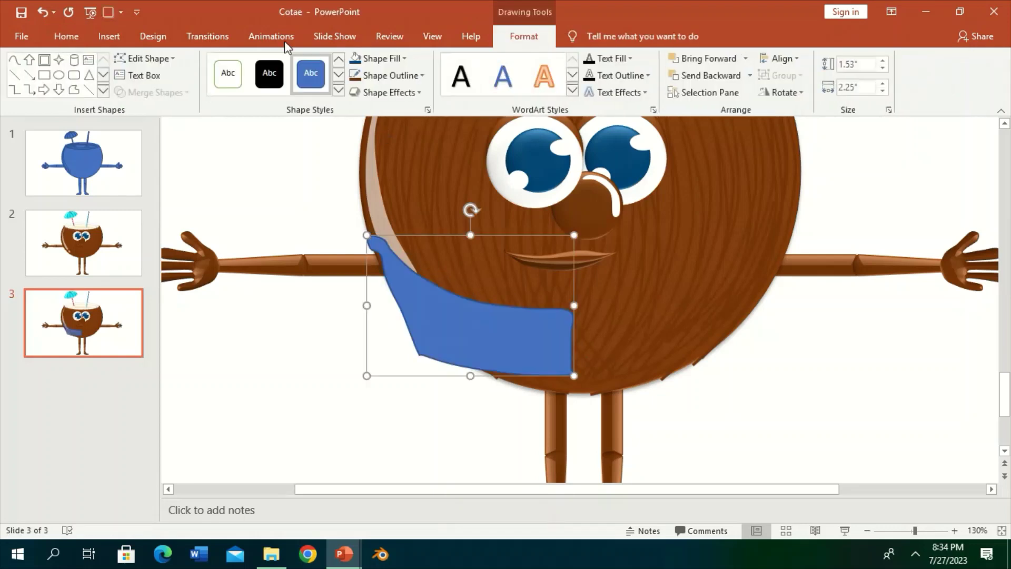
pyautogui.click(145, 58)
pyautogui.click(157, 93)
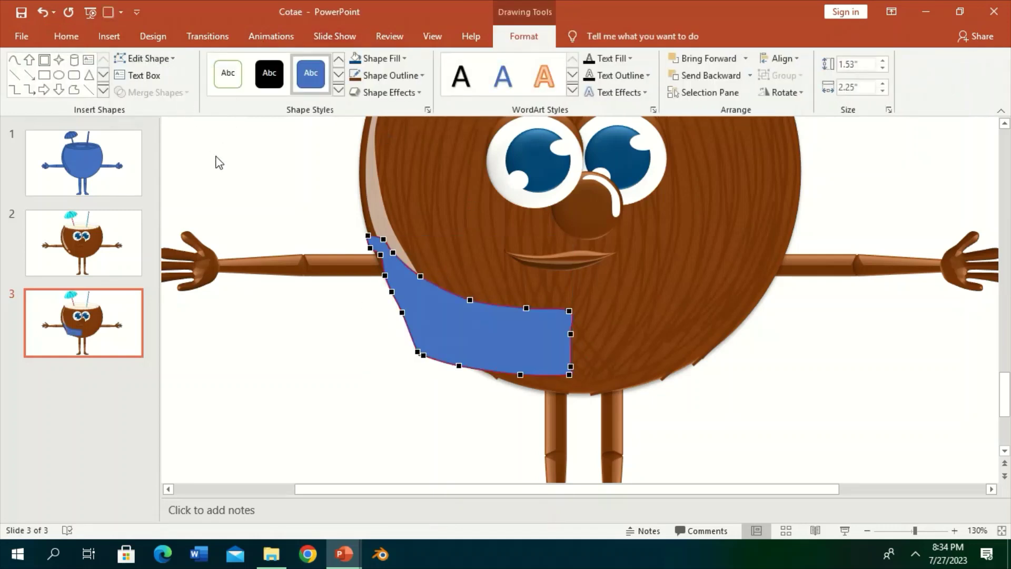
pyautogui.click(371, 248)
pyautogui.moveTo(577, 375); pyautogui.dragTo(569, 374)
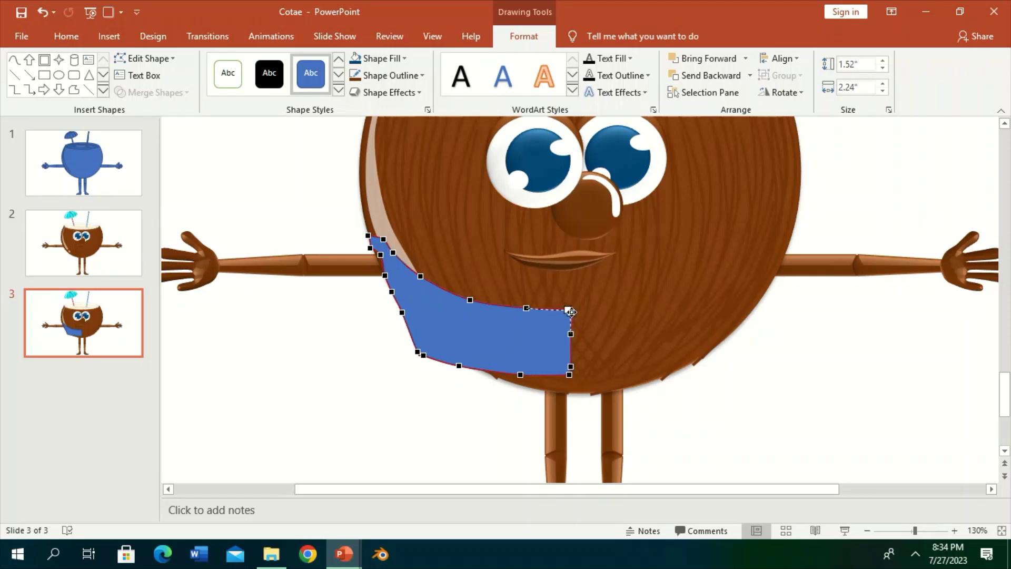
pyautogui.press('Escape')
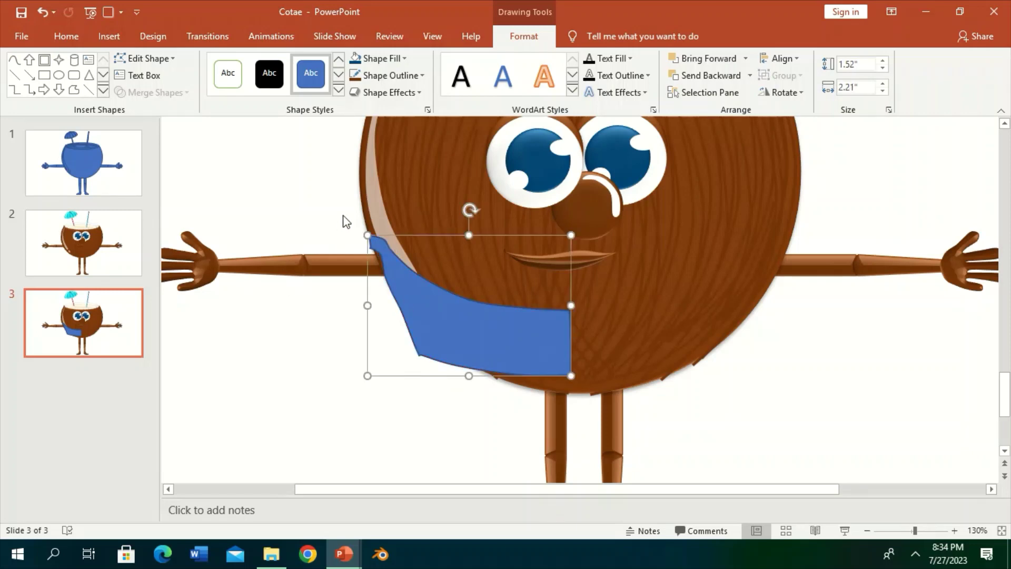
# Duplicate the sash half, flip it horizontally, and place it on the coconut's right side.
pyautogui.hotkey('ctrl', 'd')
pyautogui.click(790, 94)
pyautogui.click(808, 165)
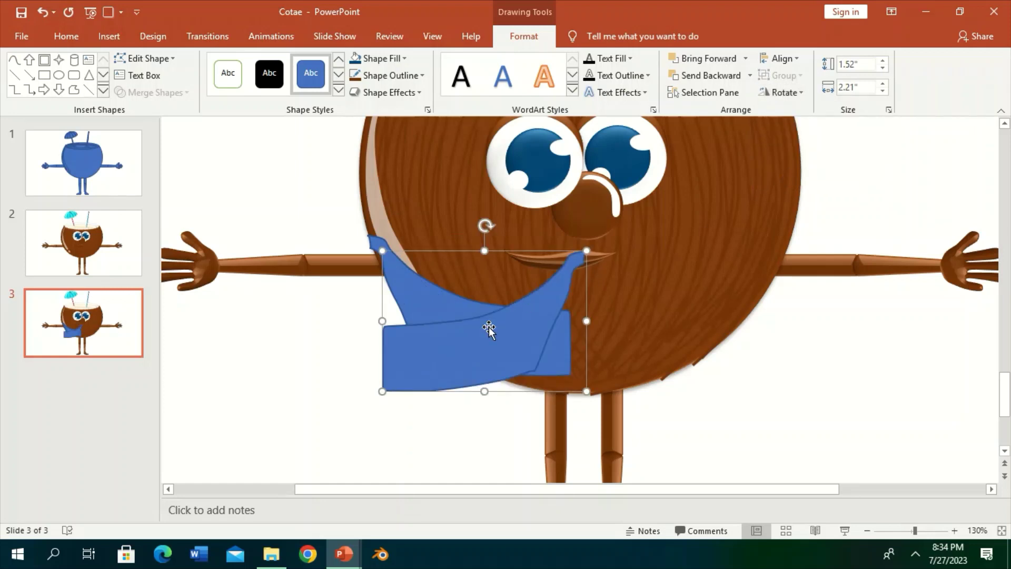
pyautogui.moveTo(489, 329); pyautogui.dragTo(680, 322)
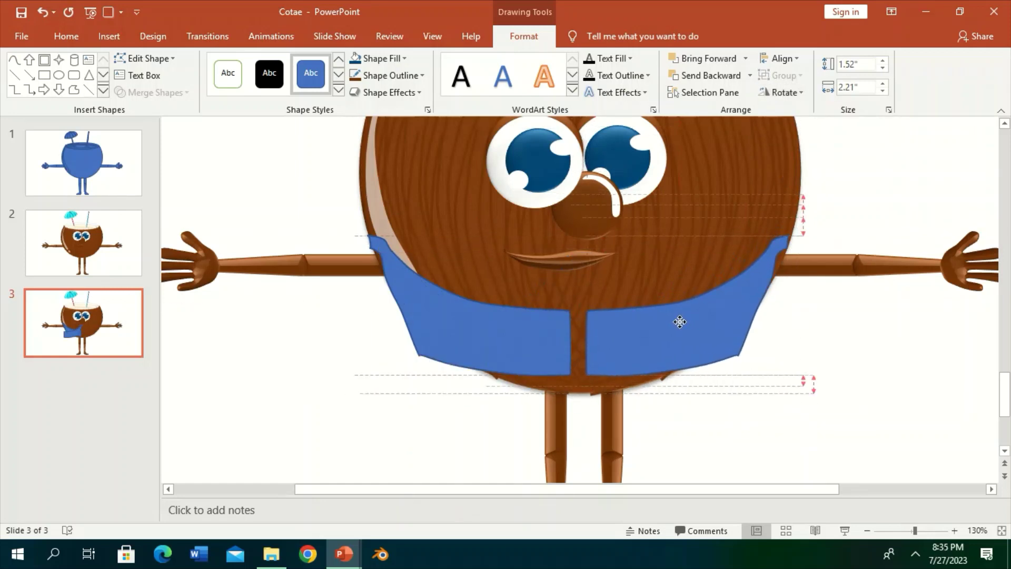
pyautogui.moveTo(680, 322); pyautogui.dragTo(679, 322)
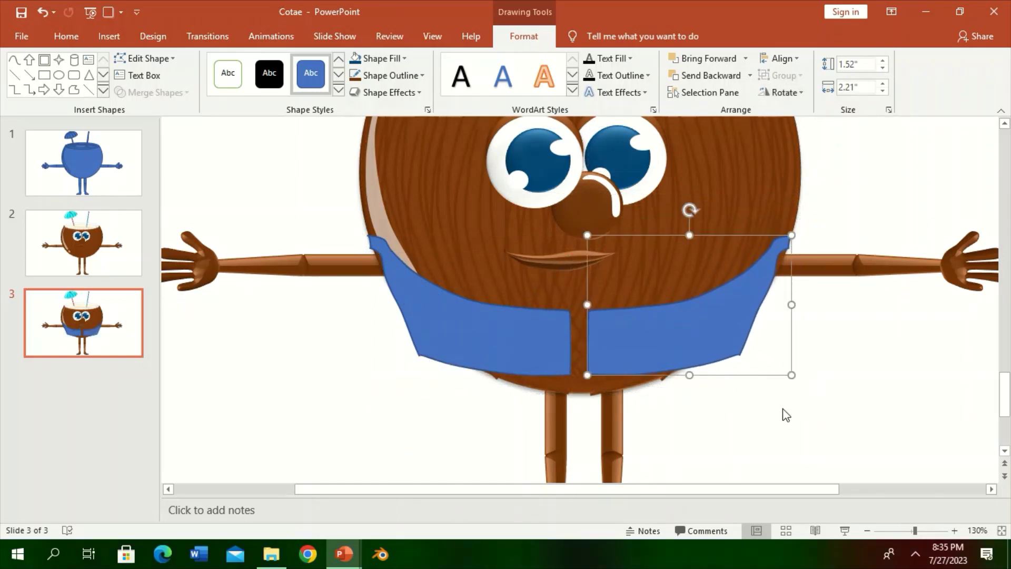
# Union a narrow rectangle with the sash to close its middle gap, then raise its bottom edge.
pyautogui.click(797, 411)
pyautogui.click(680, 74)
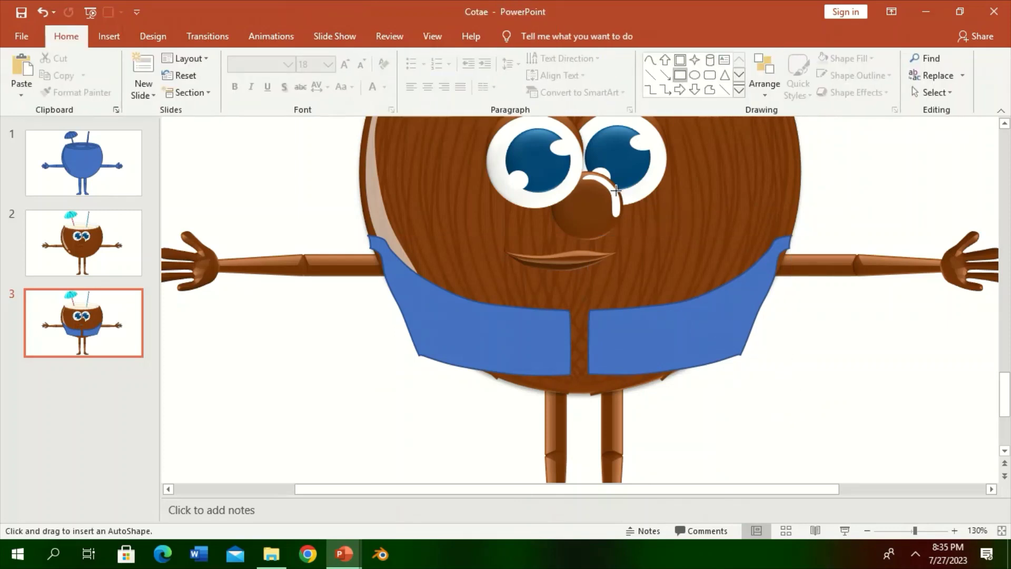
pyautogui.moveTo(566, 311); pyautogui.dragTo(602, 375)
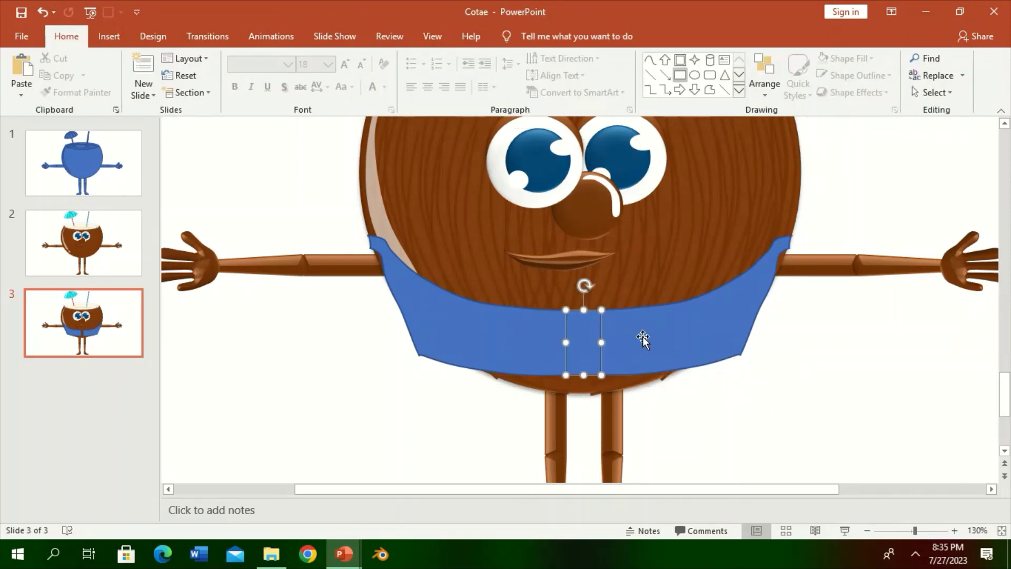
pyautogui.click(155, 92)
pyautogui.click(151, 109)
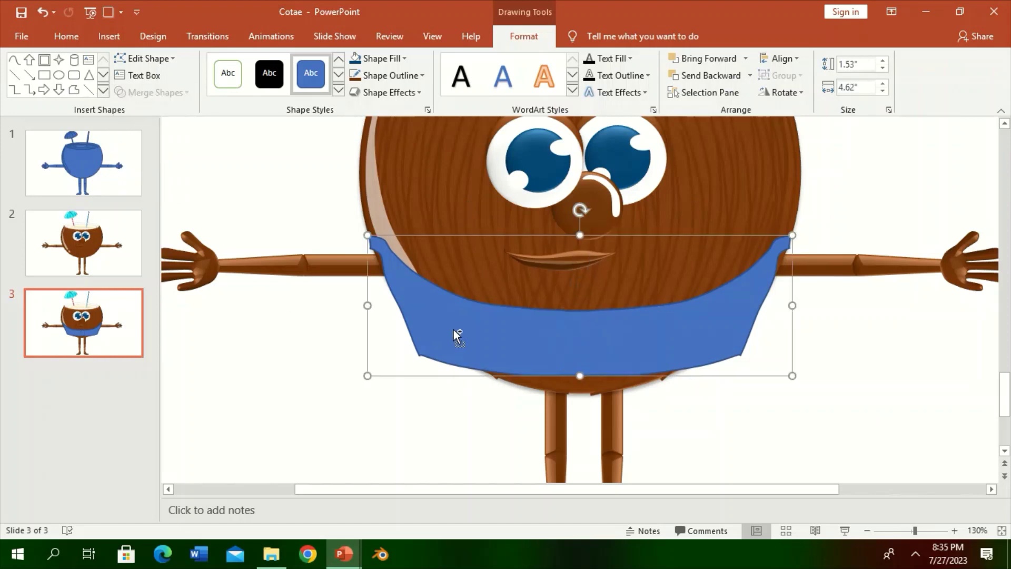
pyautogui.moveTo(807, 391); pyautogui.dragTo(794, 374)
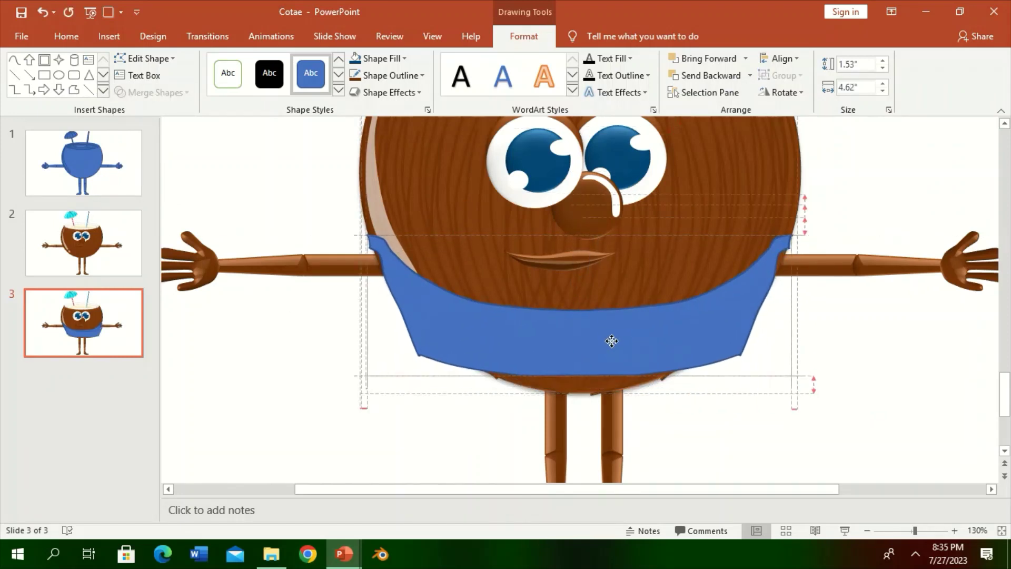
# Draw a wavy freeform under the sash and Subtract it to cut fold lines.
pyautogui.click(644, 61)
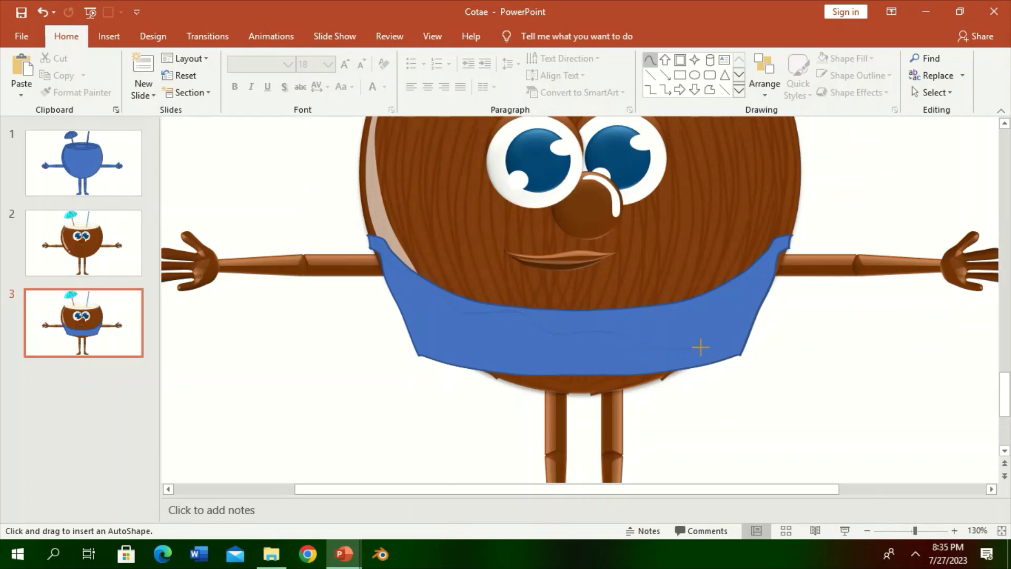
pyautogui.moveTo(754, 373); pyautogui.dragTo(657, 383)
pyautogui.moveTo(365, 325); pyautogui.dragTo(763, 209)
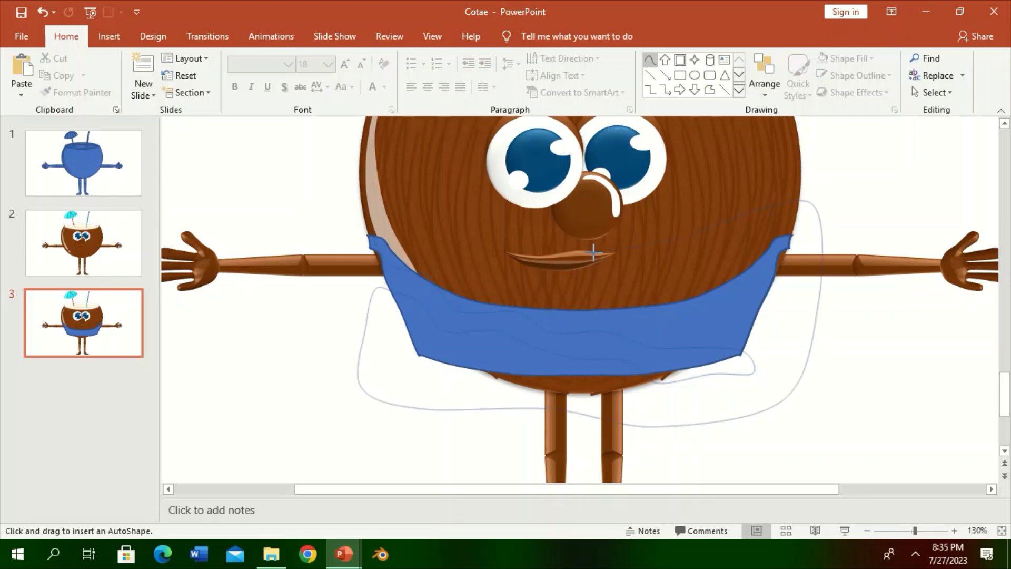
pyautogui.moveTo(352, 228); pyautogui.dragTo(369, 232)
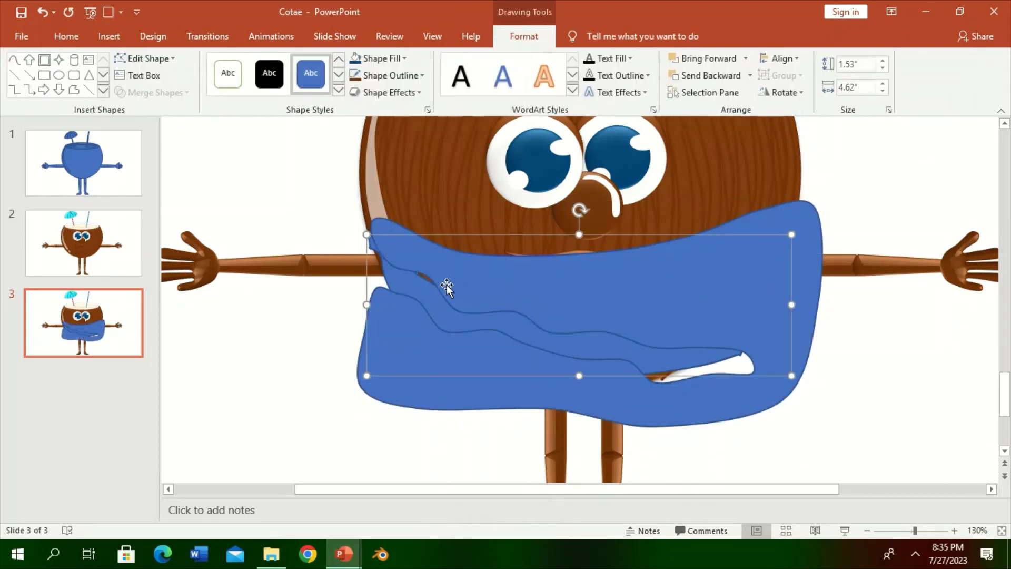
pyautogui.keyDown('shift'); pyautogui.click(446, 285); pyautogui.keyUp('shift')
pyautogui.click(153, 92)
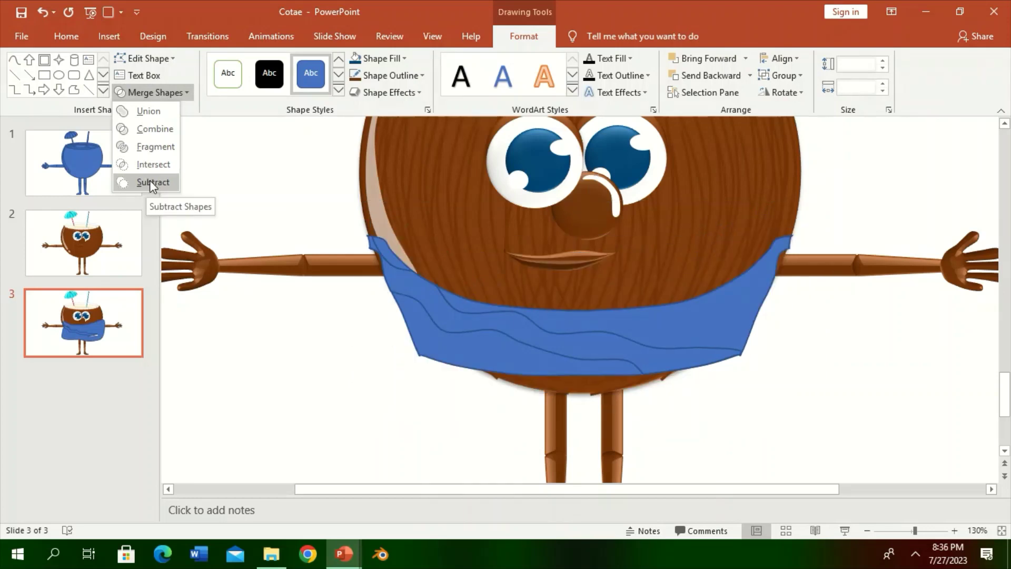
pyautogui.click(153, 183)
pyautogui.click(321, 386)
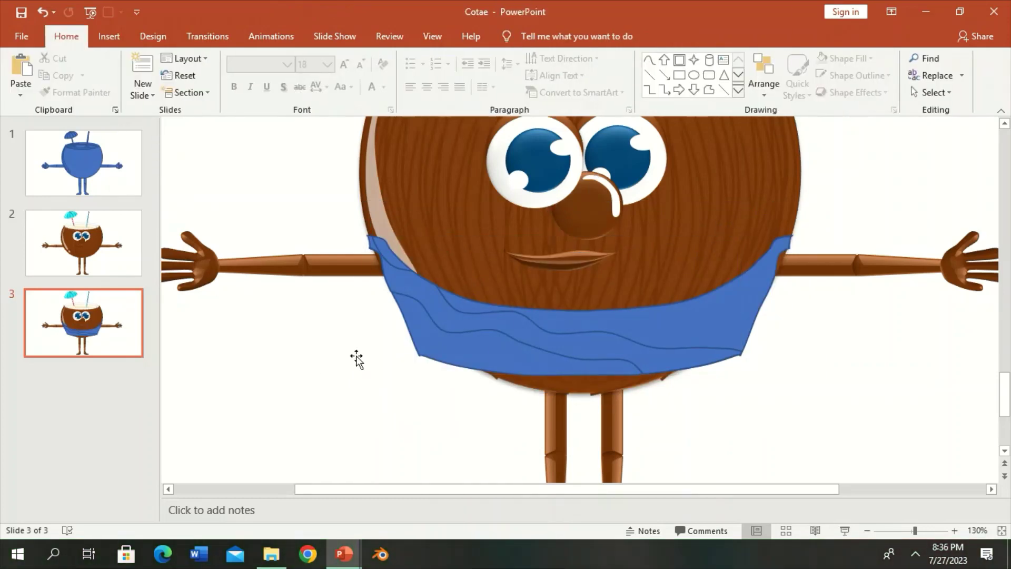
# Insert a Sun shape (about 0.47" by 0.49") on the sash's right side and thin its rays.
pyautogui.click(739, 92)
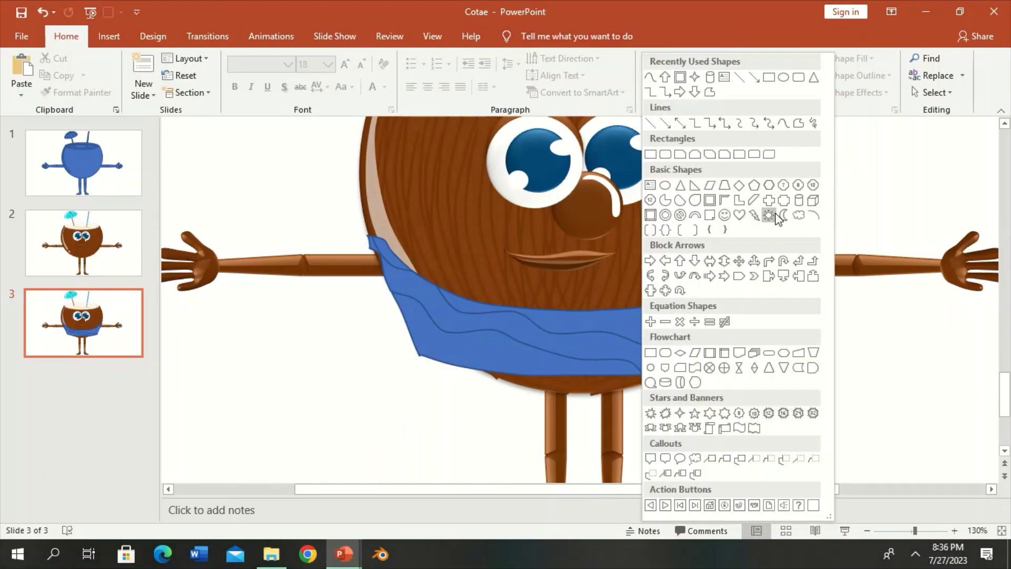
pyautogui.click(787, 237)
pyautogui.scroll(-3, 692, 240)
pyautogui.moveTo(728, 322); pyautogui.dragTo(793, 389)
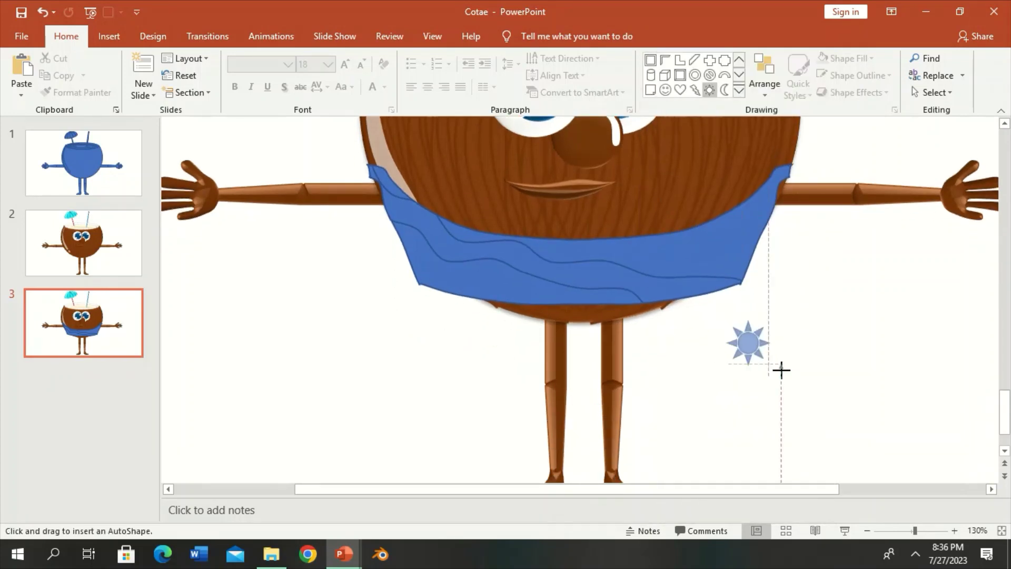
pyautogui.moveTo(744, 355)
pyautogui.mouseDown()
pyautogui.moveTo(755, 355)
pyautogui.moveTo(719, 266)
pyautogui.moveTo(683, 253)
pyautogui.mouseUp()
# Insert a new text box below the sash.
pyautogui.click(790, 343)
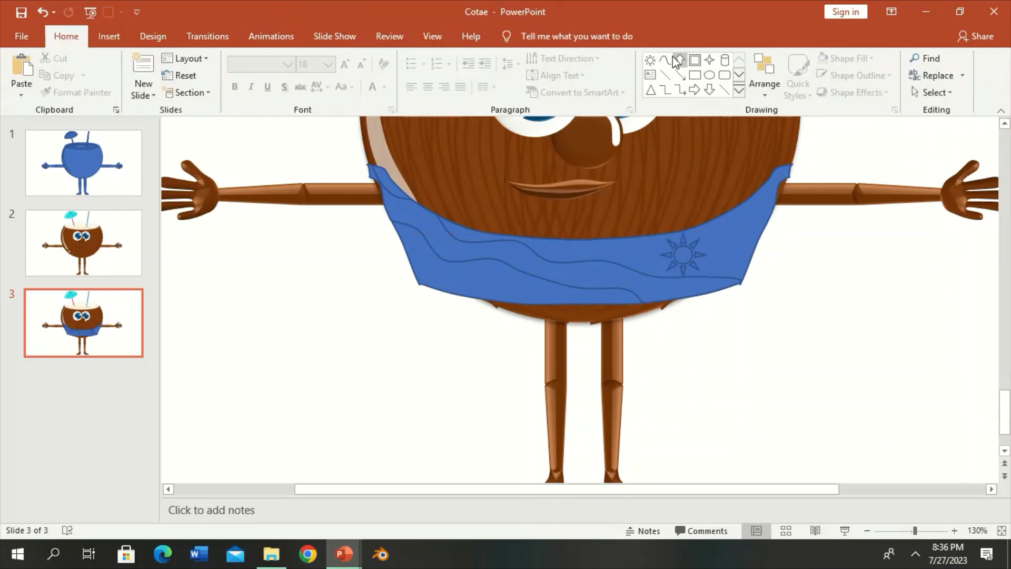
pyautogui.click(650, 75)
pyautogui.click(741, 343)
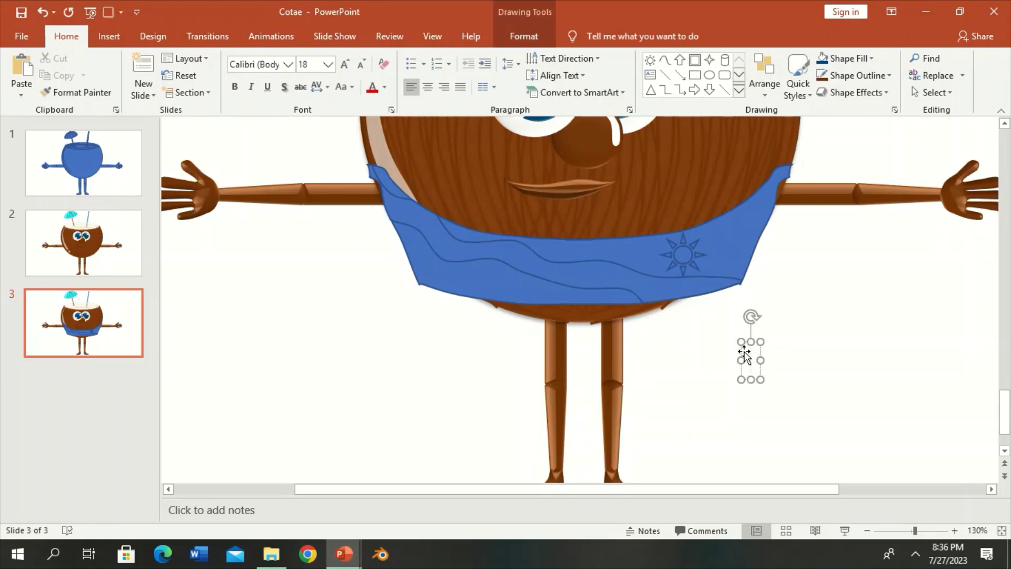
# Type 'Time For A Party' into the text box, removing a stray letter.
pyautogui.write('Ti')
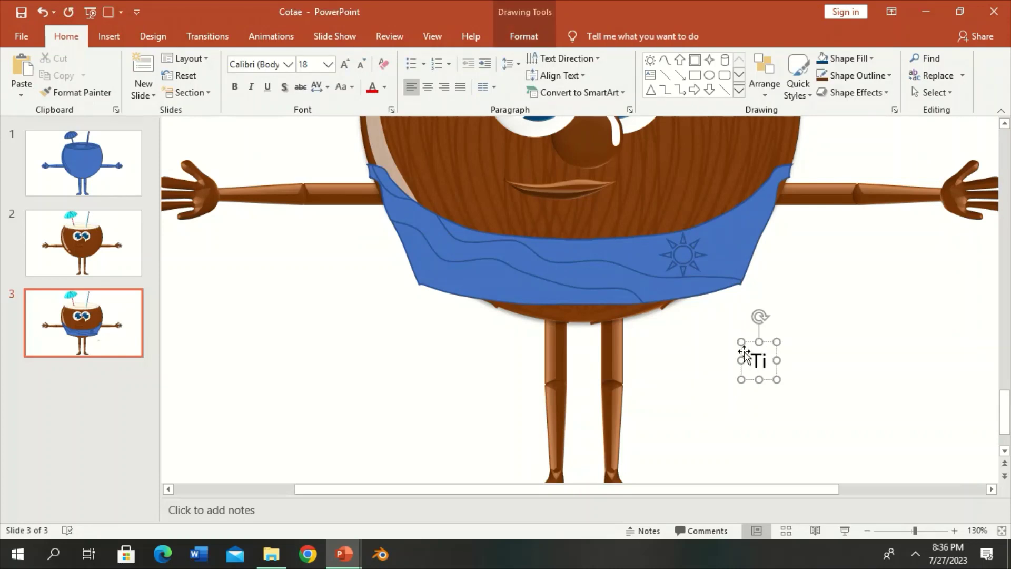
pyautogui.write('me Fo')
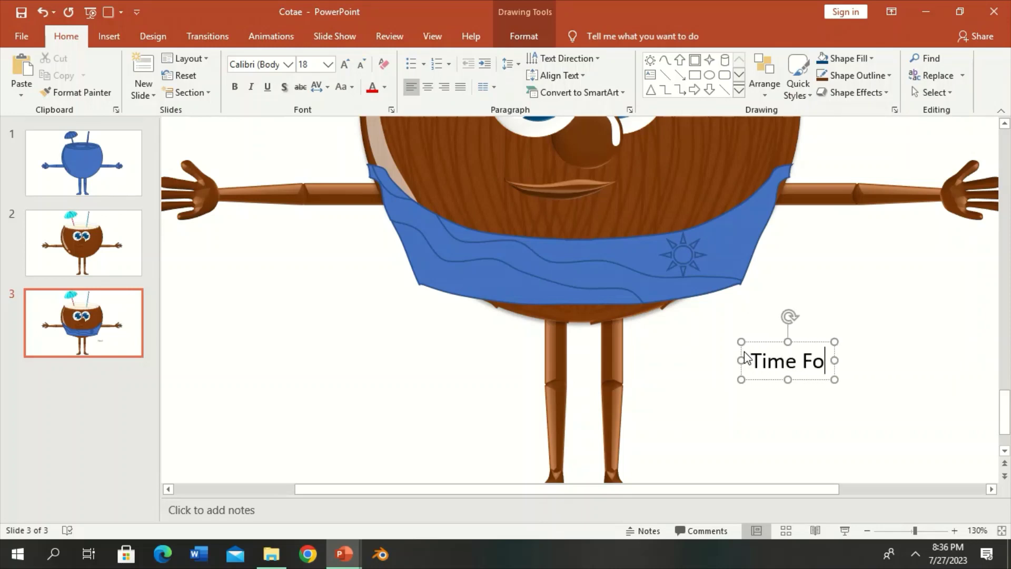
pyautogui.write('r A ')
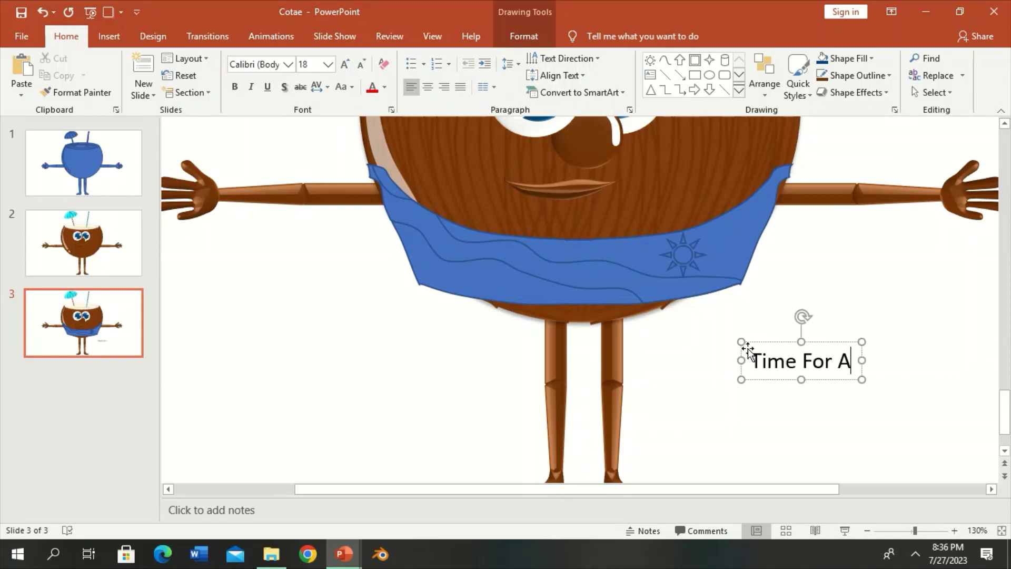
pyautogui.write('Party')
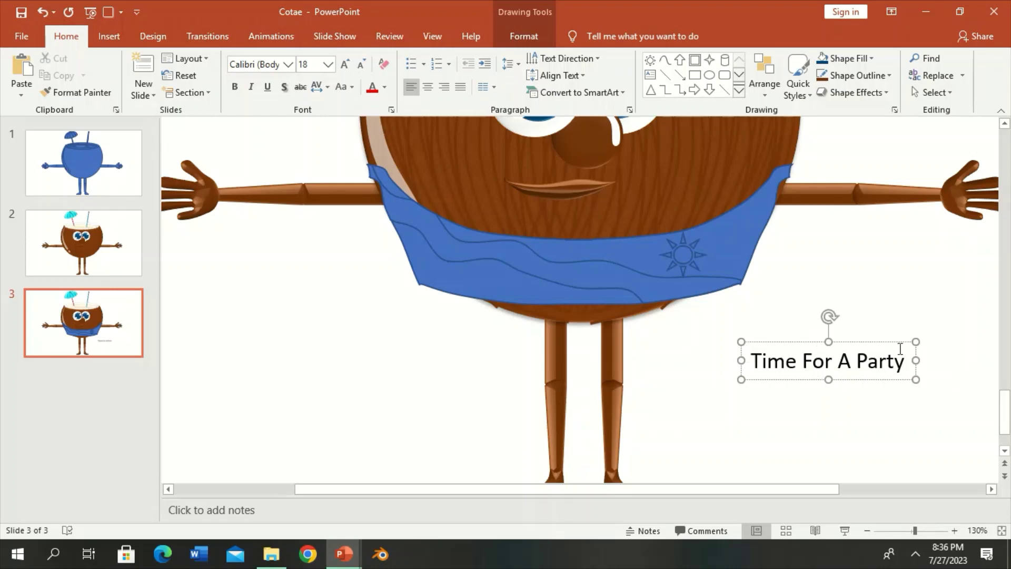
pyautogui.click(887, 337)
pyautogui.click(858, 361)
pyautogui.write('H')
pyautogui.press('BackSpace')
# Move the text onto the sash, enlarge it to 28 pt, and set the font to Brush Script MT.
pyautogui.moveTo(869, 341); pyautogui.dragTo(606, 252)
pyautogui.click(345, 64)
pyautogui.click(345, 64)
pyautogui.click(345, 64)
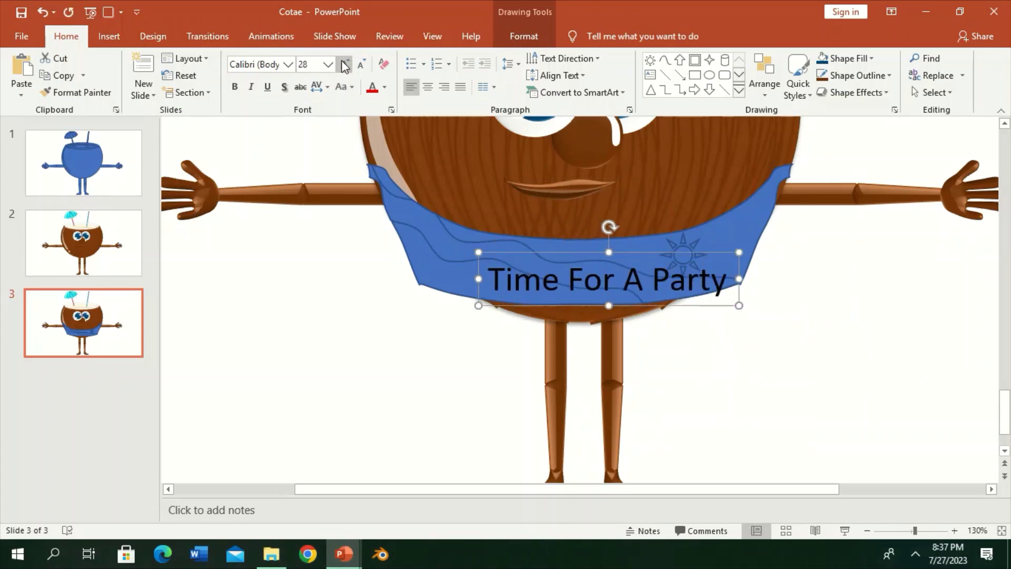
pyautogui.moveTo(739, 295); pyautogui.dragTo(721, 285)
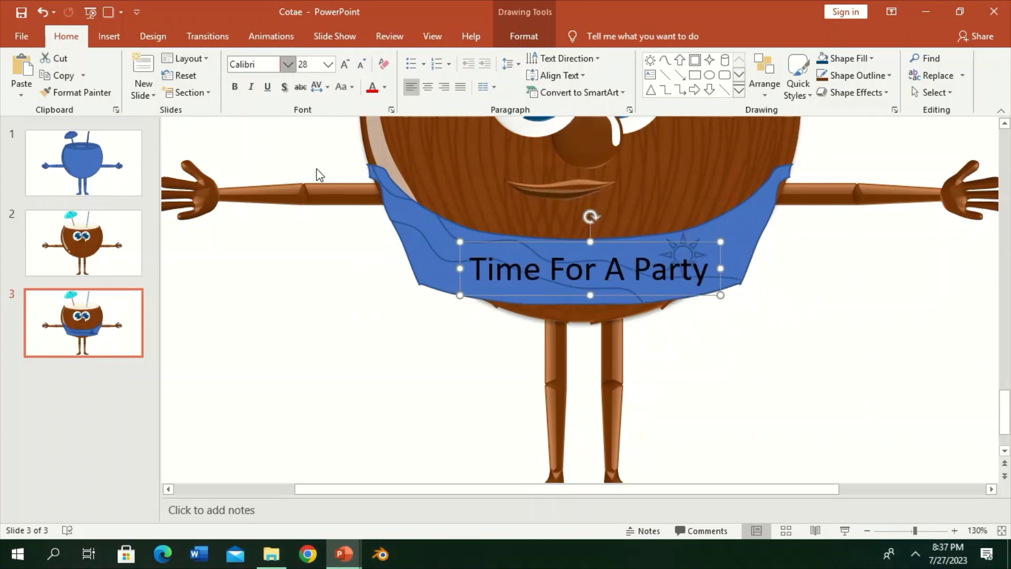
pyautogui.click(287, 65)
pyautogui.scroll(-2, 326, 179)
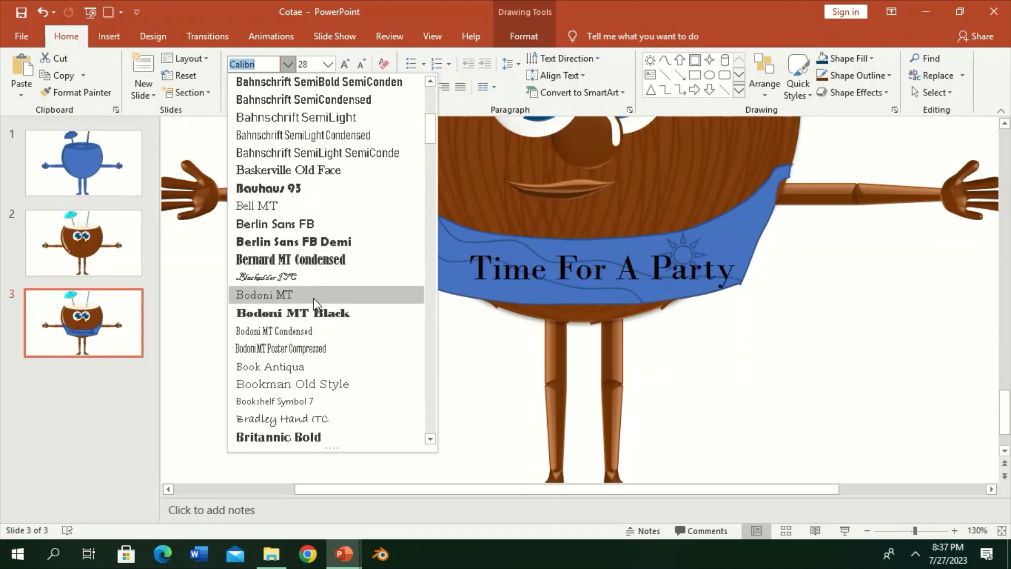
pyautogui.scroll(-3, 321, 311)
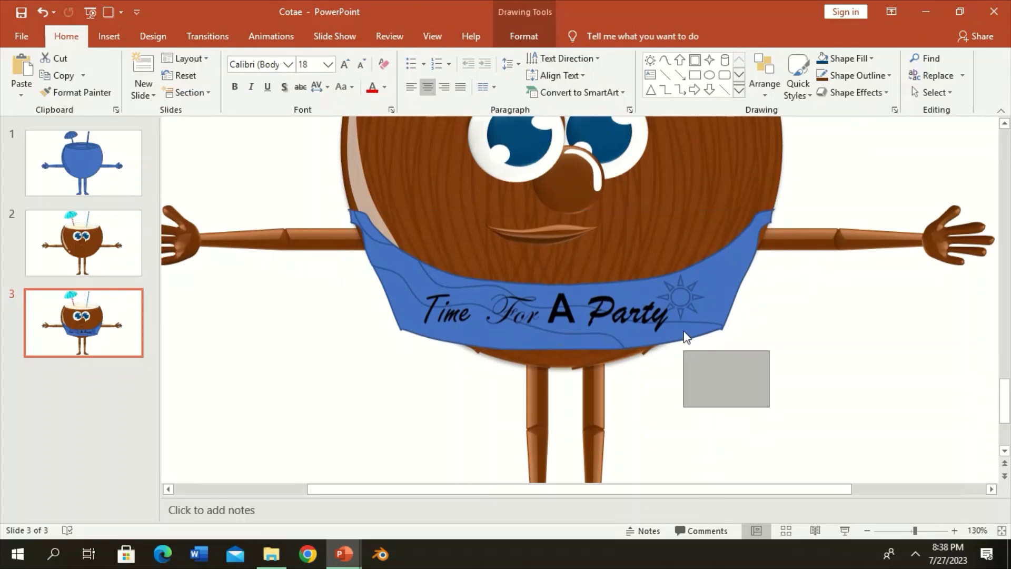
# Group the blue sash, sun icon and 'Time For A Party' text into one banner.
pyautogui.click(681, 298)
pyautogui.keyDown('ctrl'); pyautogui.click(585, 317); pyautogui.keyUp('ctrl')
pyautogui.keyDown('ctrl'); pyautogui.click(390, 261); pyautogui.keyUp('ctrl')
pyautogui.click(534, 39)
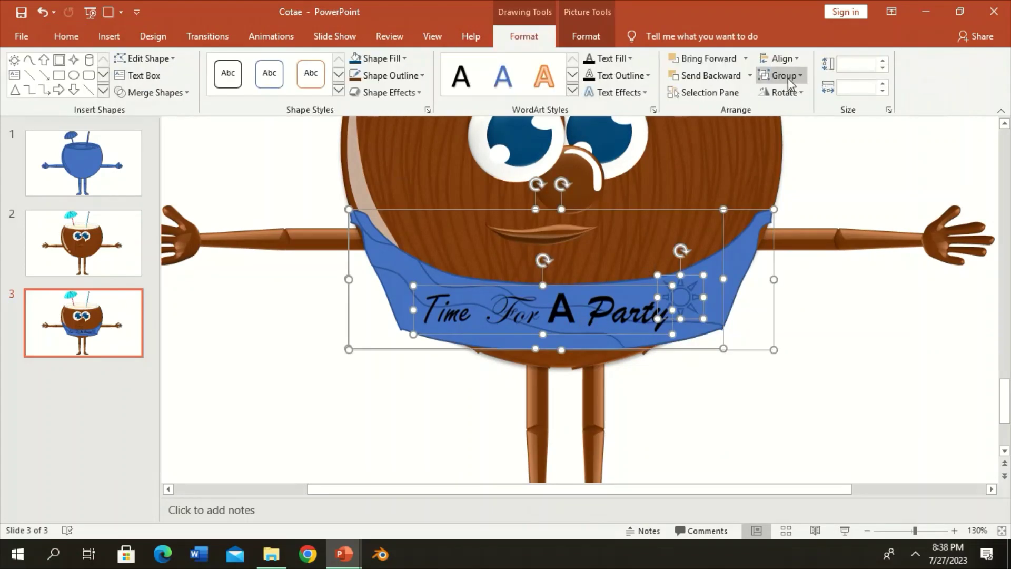
pyautogui.click(784, 75)
pyautogui.click(806, 102)
# Hide the banner group (Group 15) using the Selection Pane.
pyautogui.click(806, 380)
pyautogui.click(717, 263)
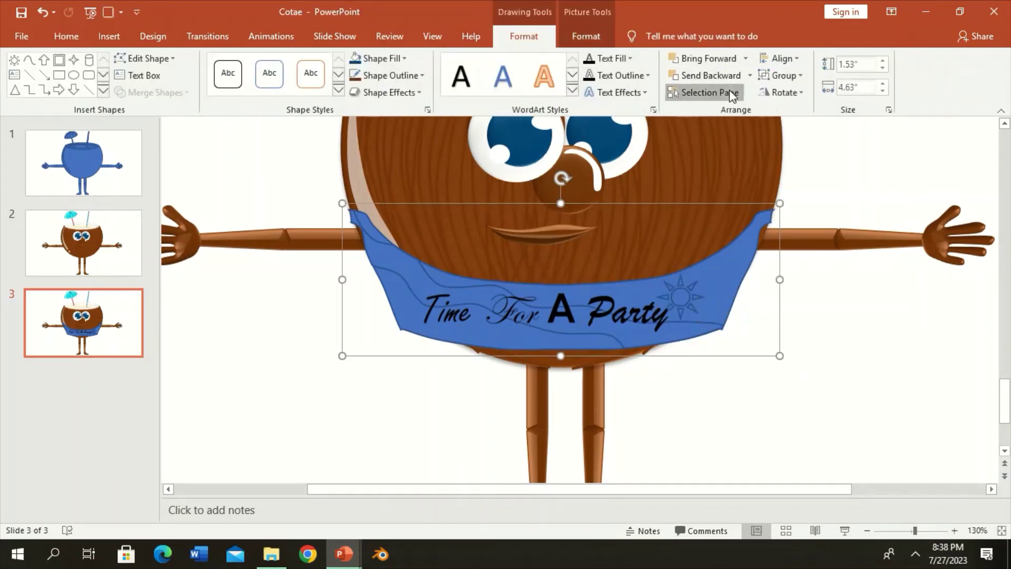
pyautogui.click(706, 92)
pyautogui.click(981, 186)
# Draw a blue curved band, 0.71" by 3.15", along the coconut's base and reshape its points.
pyautogui.click(665, 59)
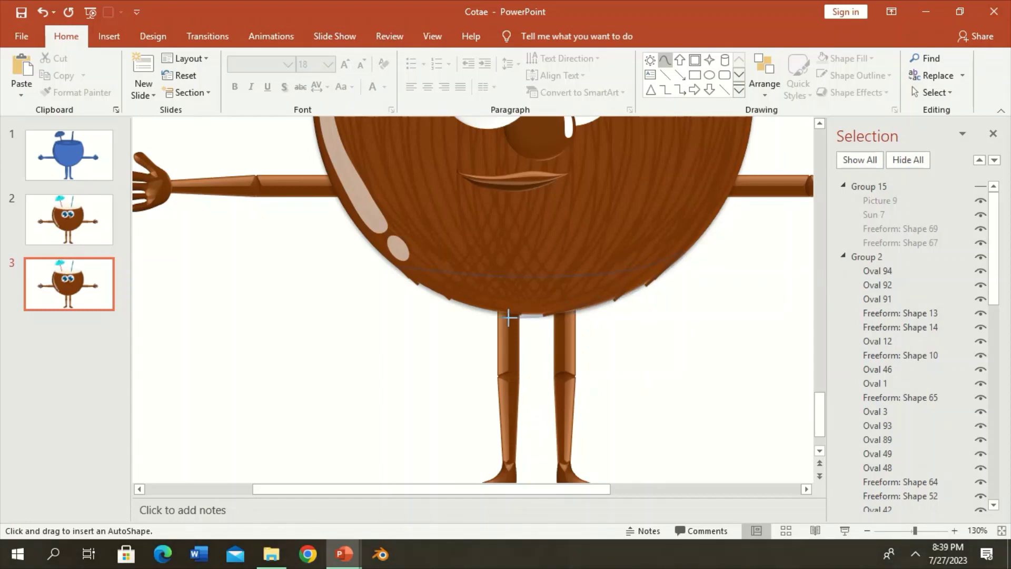
pyautogui.click(396, 267)
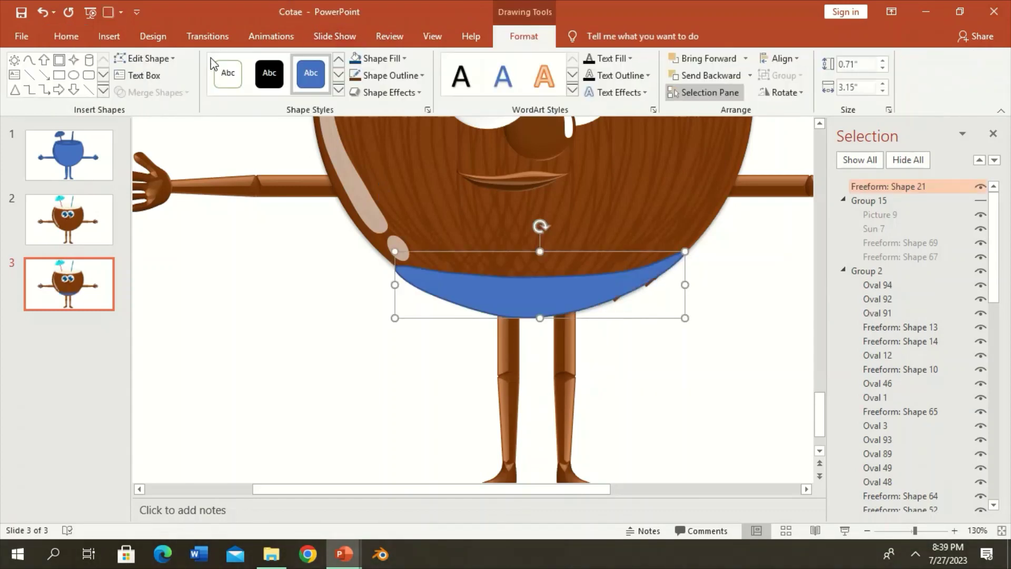
pyautogui.click(143, 58)
pyautogui.click(156, 97)
pyautogui.moveTo(622, 297); pyautogui.dragTo(627, 298)
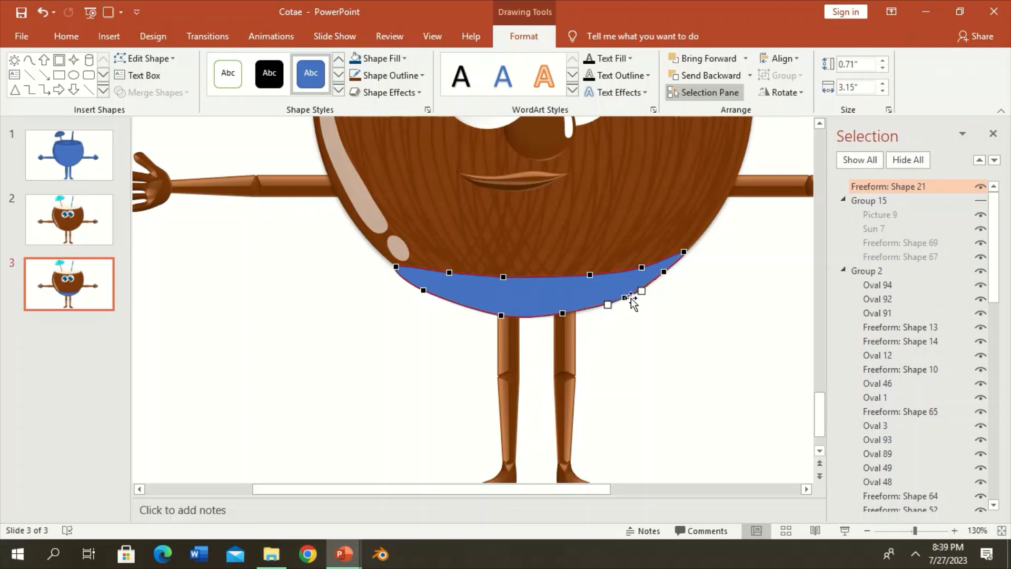
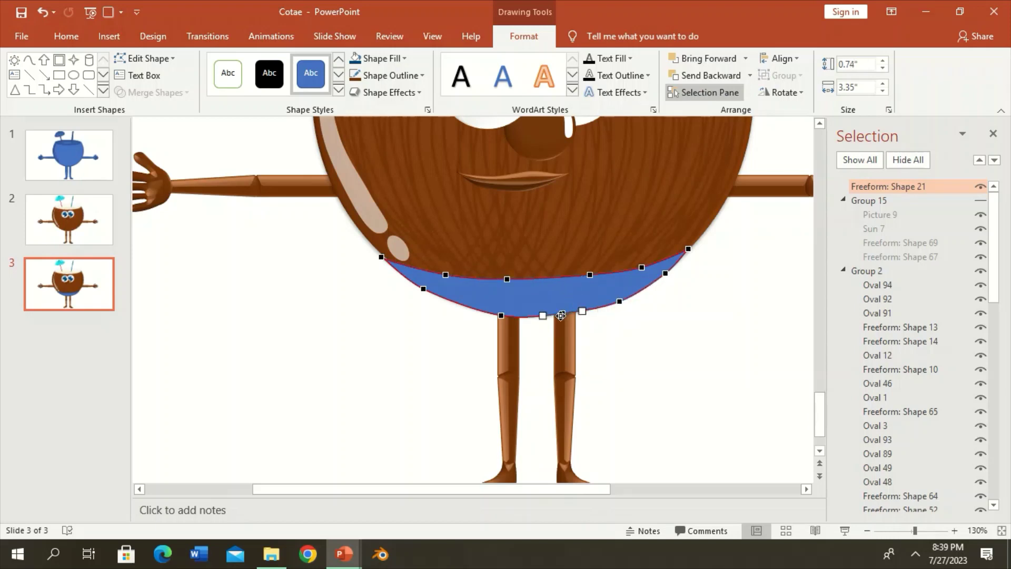
# Draw a blue rectangle over the left thigh behind the shorts and curve its bottom into a knee.
pyautogui.click(672, 265)
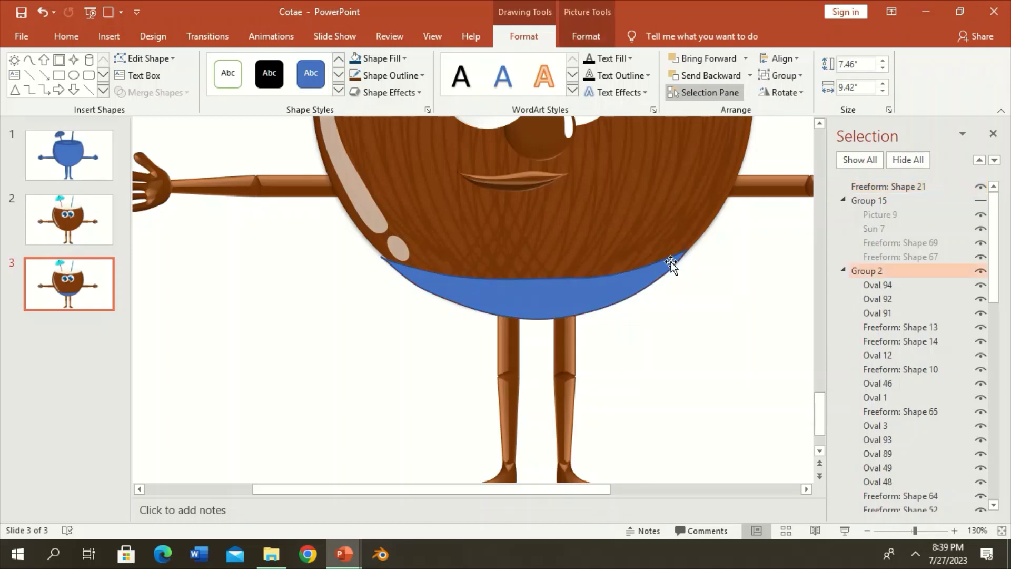
pyautogui.click(627, 288)
pyautogui.scroll(-1, 630, 268)
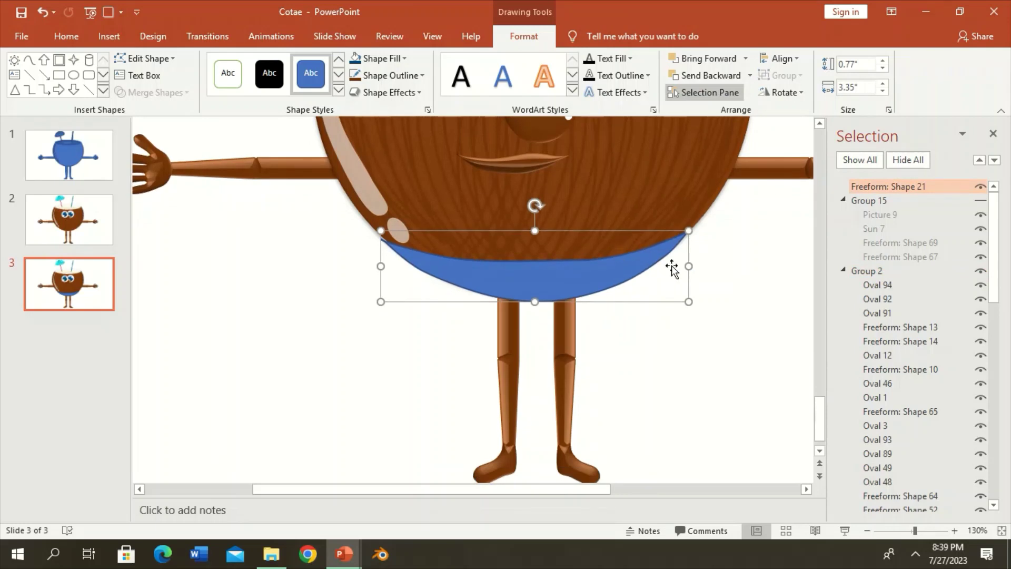
pyautogui.click(59, 75)
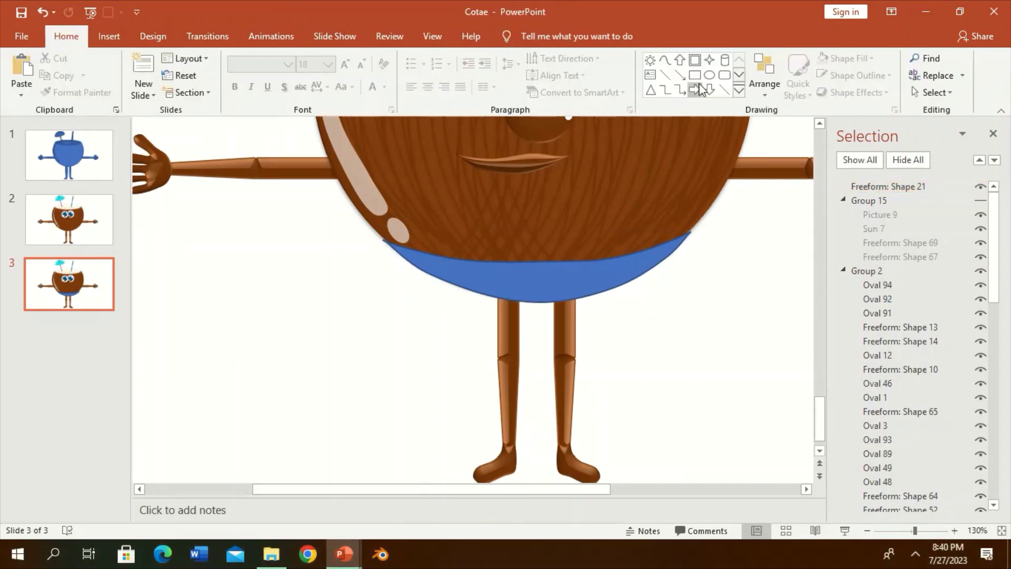
pyautogui.moveTo(496, 293)
pyautogui.mouseDown()
pyautogui.moveTo(522, 363)
pyautogui.moveTo(500, 331)
pyautogui.mouseUp()
pyautogui.click(705, 74)
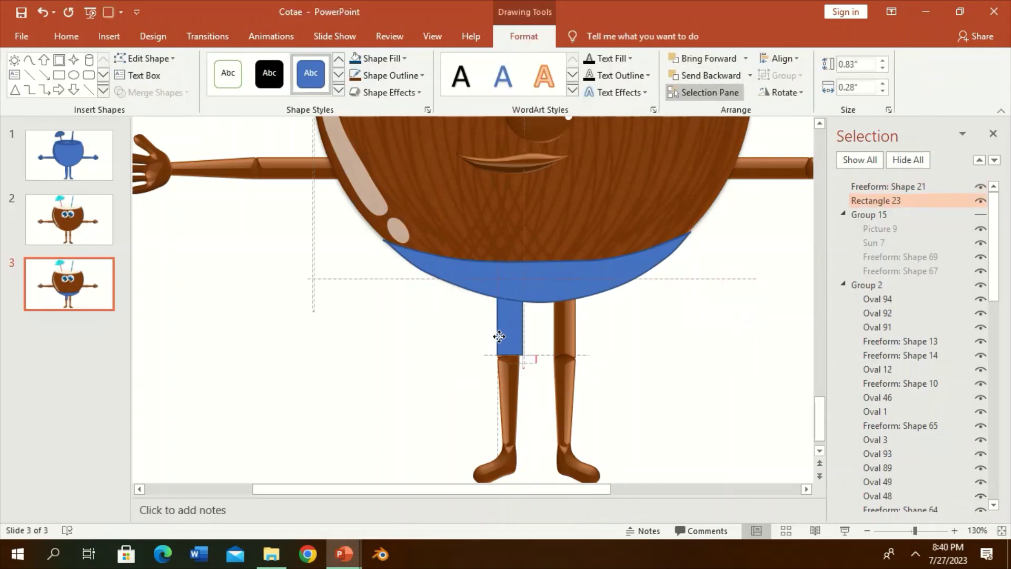
pyautogui.click(145, 58)
pyautogui.click(158, 96)
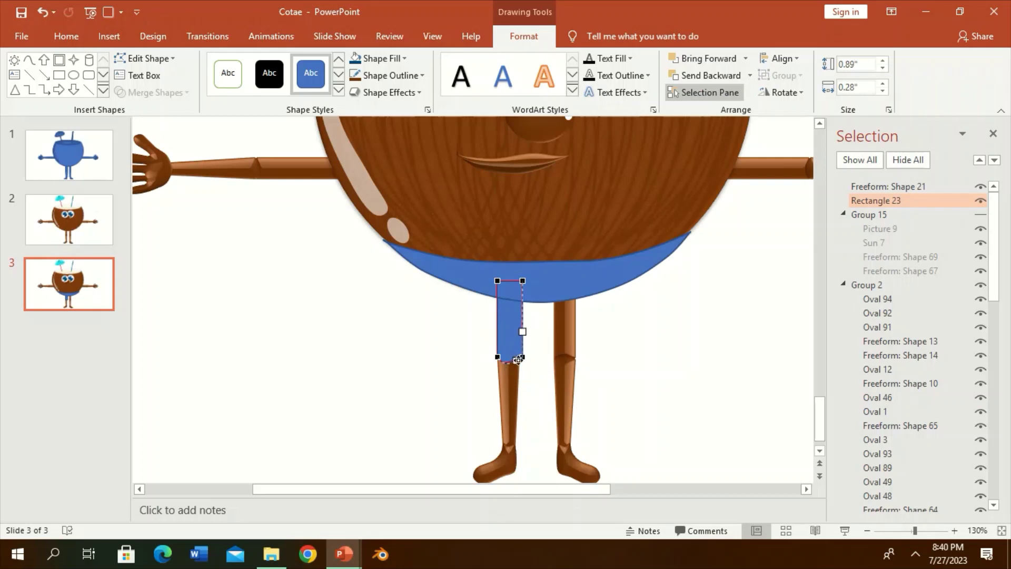
pyautogui.moveTo(518, 360); pyautogui.dragTo(518, 366)
# Duplicate the thigh piece, flip it upside down, and place it on the left lower leg.
pyautogui.hotkey('ctrl', 'd')
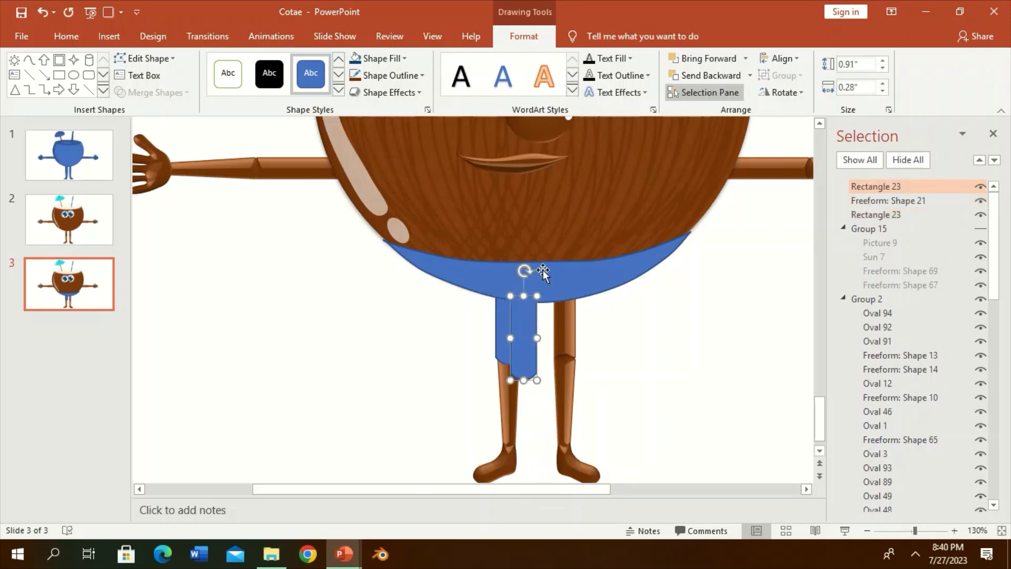
pyautogui.moveTo(524, 268); pyautogui.dragTo(524, 409)
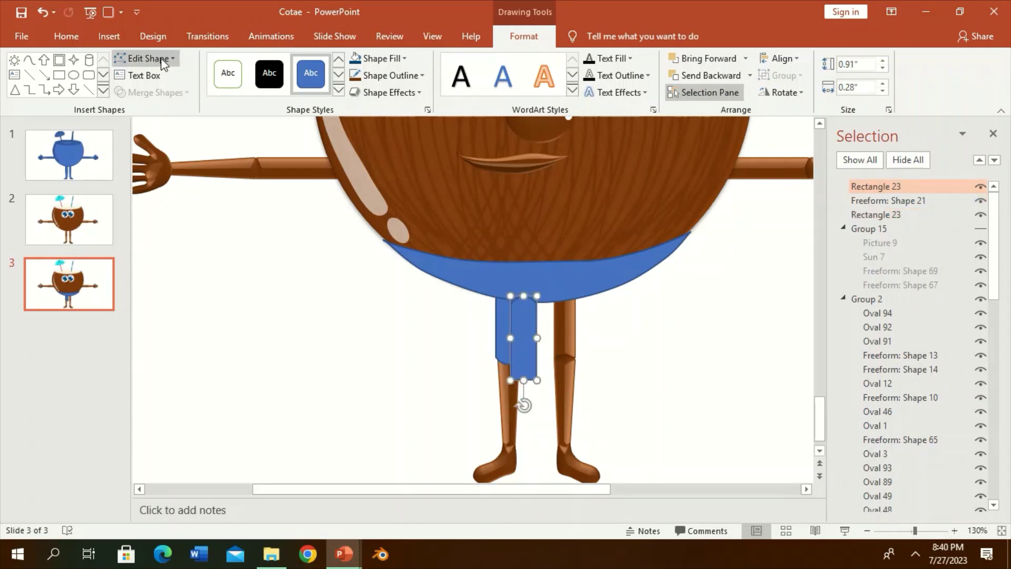
pyautogui.click(143, 58)
pyautogui.click(158, 96)
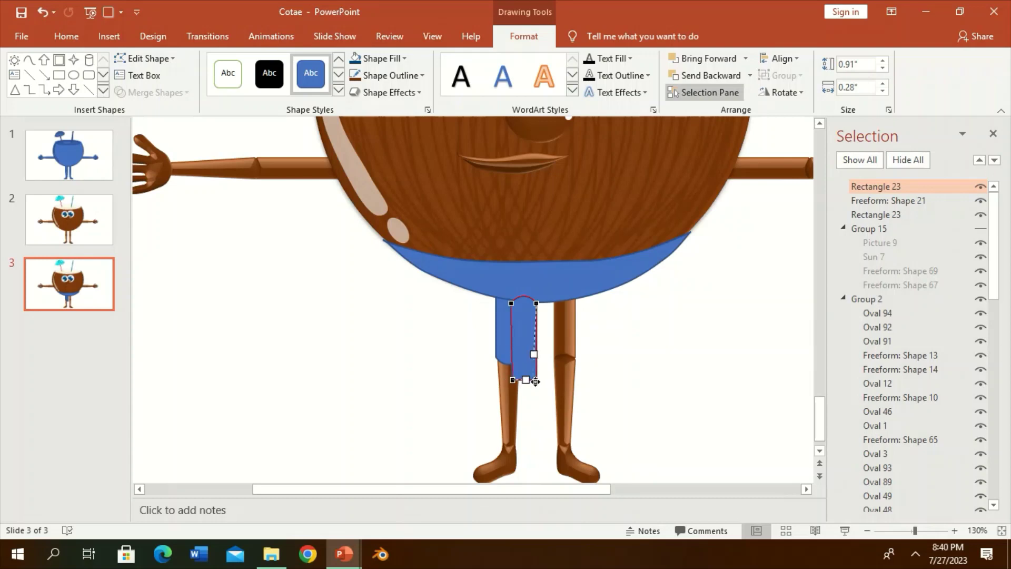
pyautogui.moveTo(534, 350); pyautogui.dragTo(517, 401)
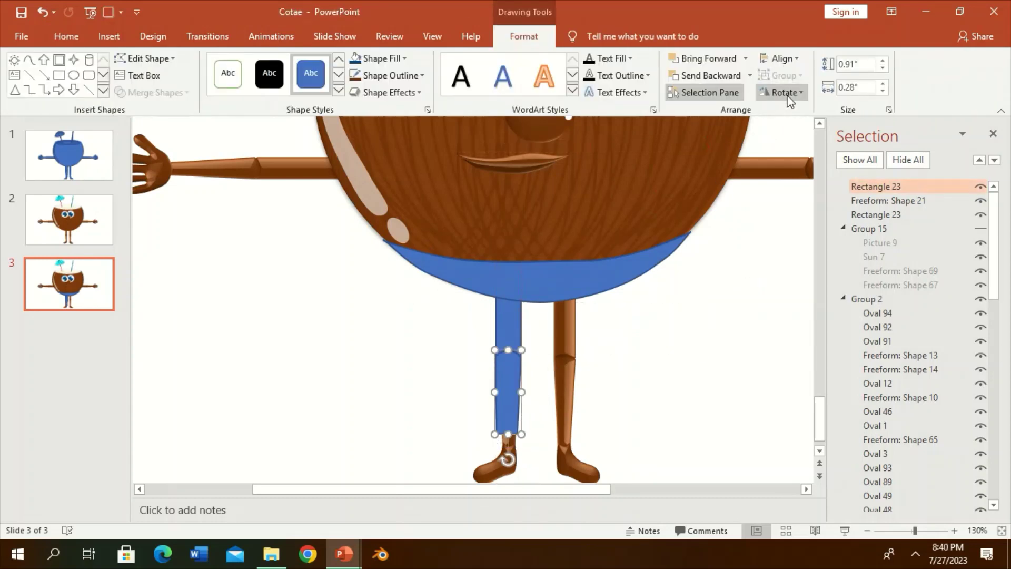
# Copy and group the left pant leg, flip it horizontally onto the right leg, and send it back two layers.
pyautogui.keyDown('shift'); pyautogui.click(512, 311); pyautogui.keyUp('shift')
pyautogui.hotkey('ctrl', 'd')
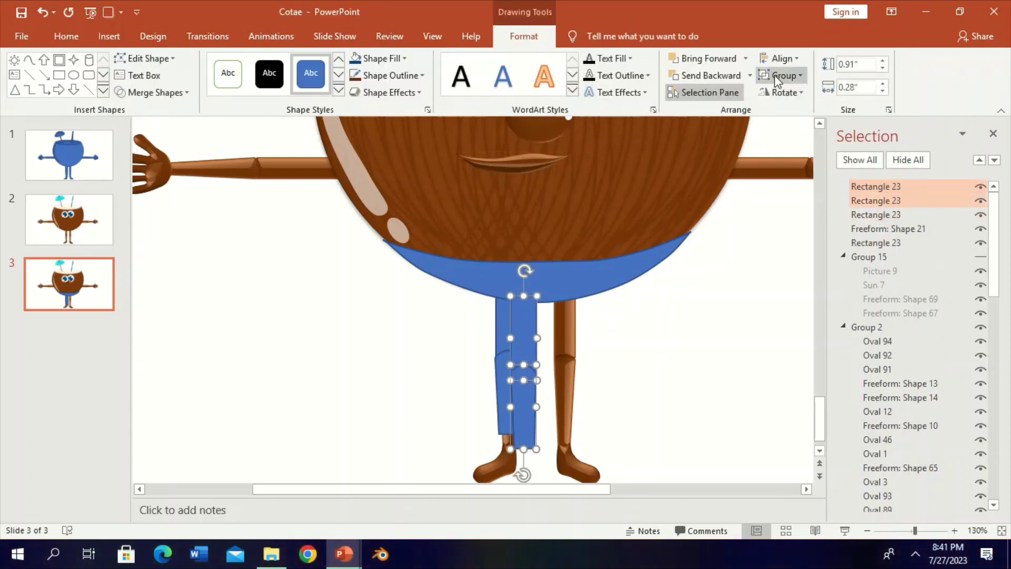
pyautogui.hotkey('ctrl', 'g')
pyautogui.click(782, 92)
pyautogui.click(785, 169)
pyautogui.moveTo(523, 365); pyautogui.dragTo(564, 348)
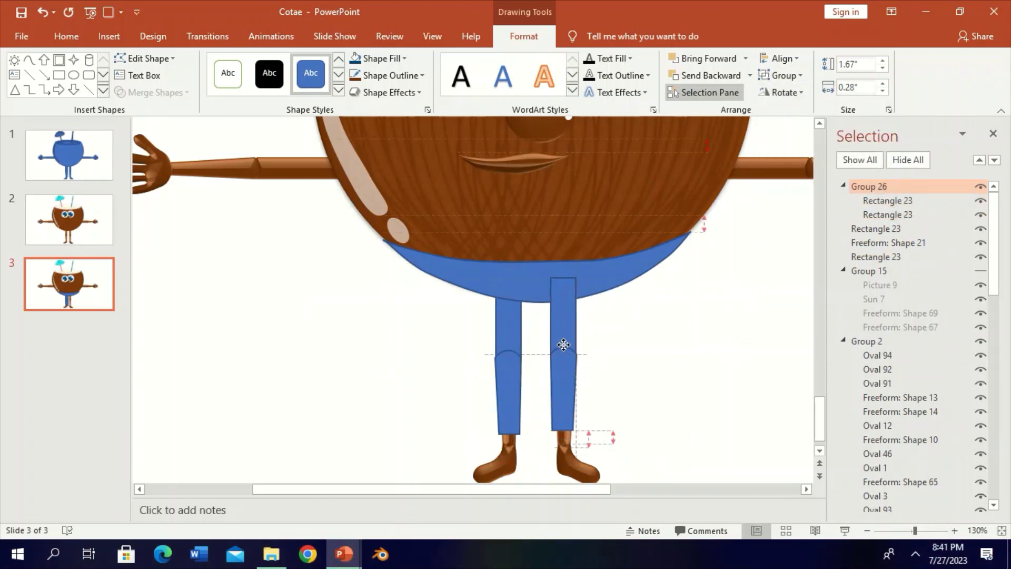
pyautogui.click(710, 80)
pyautogui.click(710, 80)
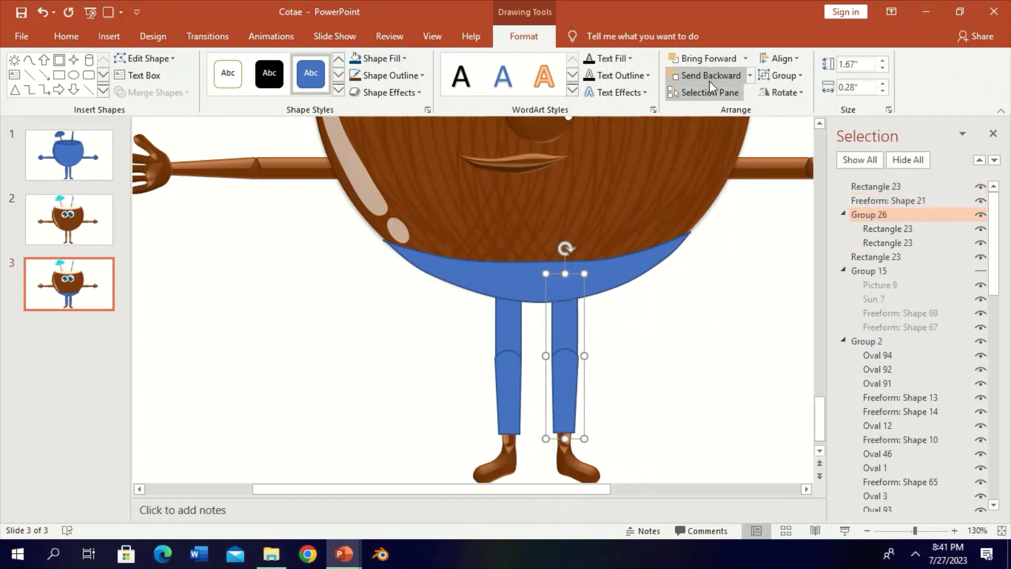
pyautogui.click(712, 217)
pyautogui.click(666, 61)
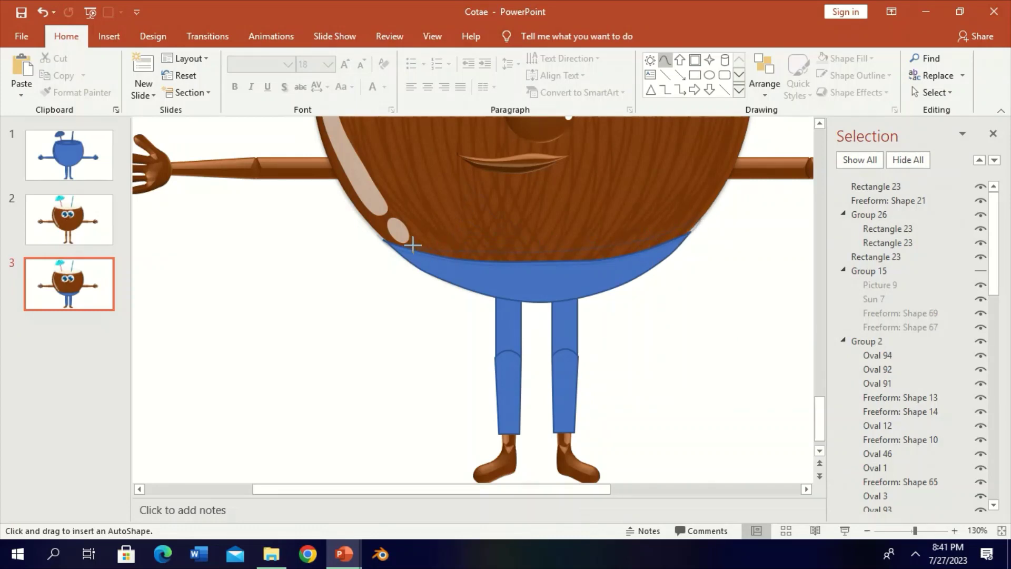
# Finish the curved waistband and group it with the shorts and pant legs.
pyautogui.click(396, 235)
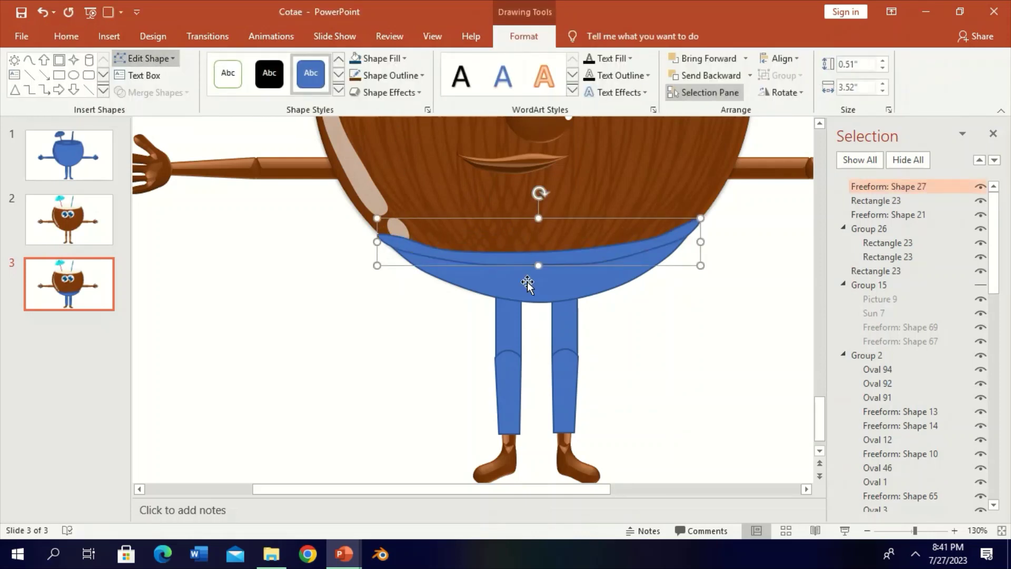
pyautogui.click(556, 252)
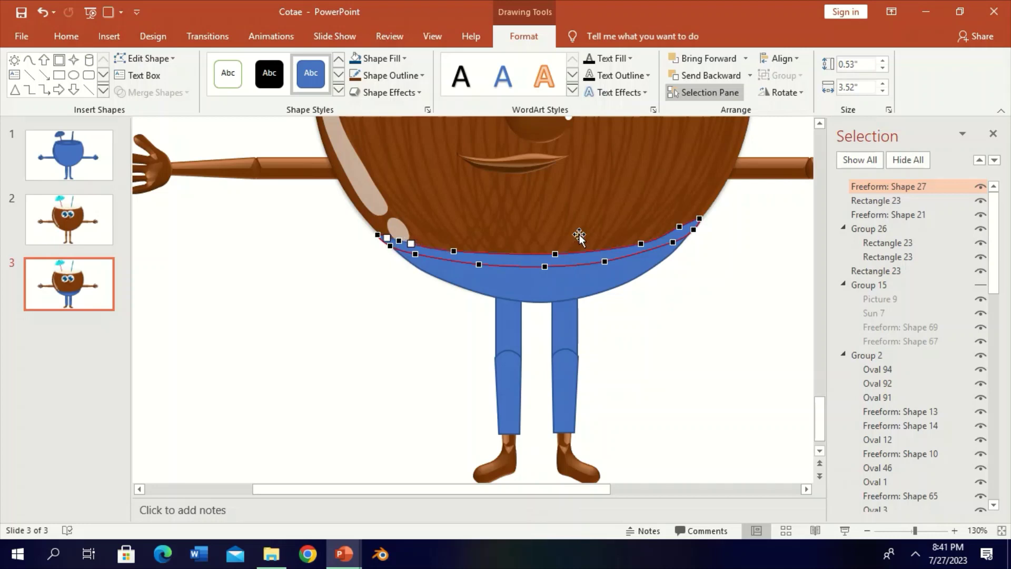
pyautogui.click(689, 248)
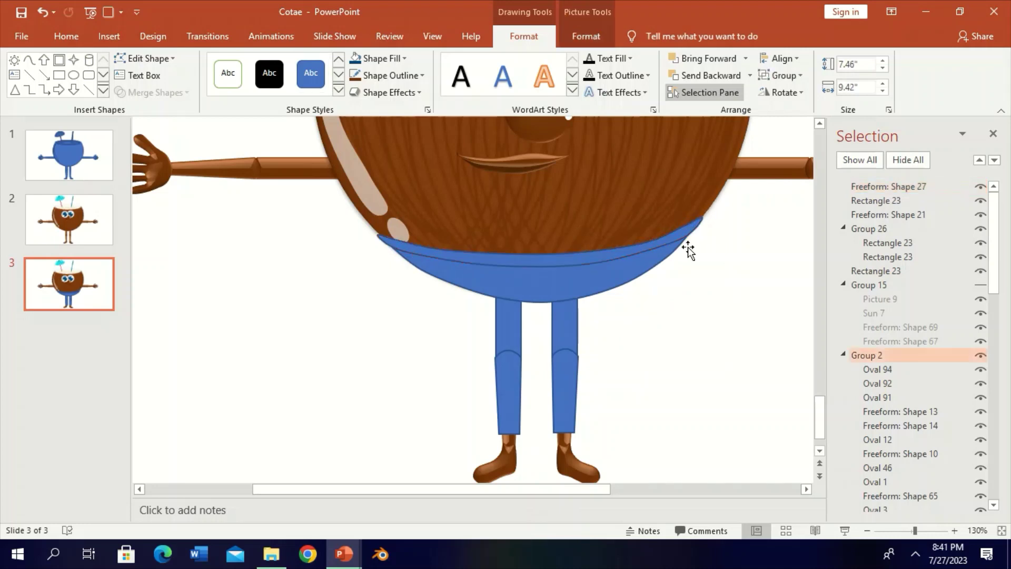
pyautogui.click(537, 243)
pyautogui.keyDown('shift'); pyautogui.click(579, 270); pyautogui.keyUp('shift')
pyautogui.keyDown('shift'); pyautogui.click(575, 316); pyautogui.keyUp('shift')
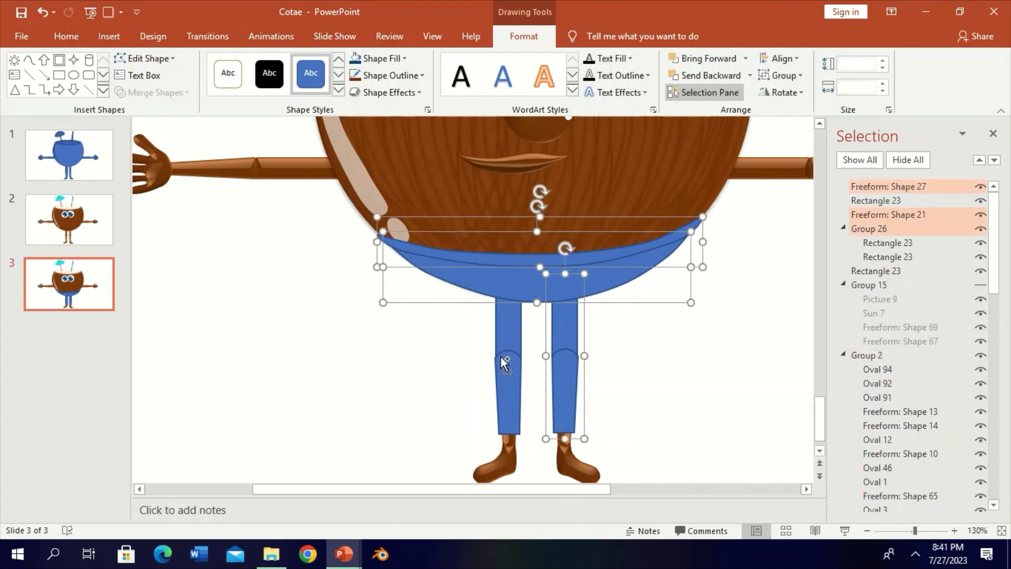
pyautogui.keyDown('shift'); pyautogui.click(503, 369); pyautogui.keyUp('shift')
pyautogui.hotkey('ctrl', 'g')
# Regroup the shorts with both pant legs, send them behind the design, and unhide 'Time For A Party'.
pyautogui.click(711, 75)
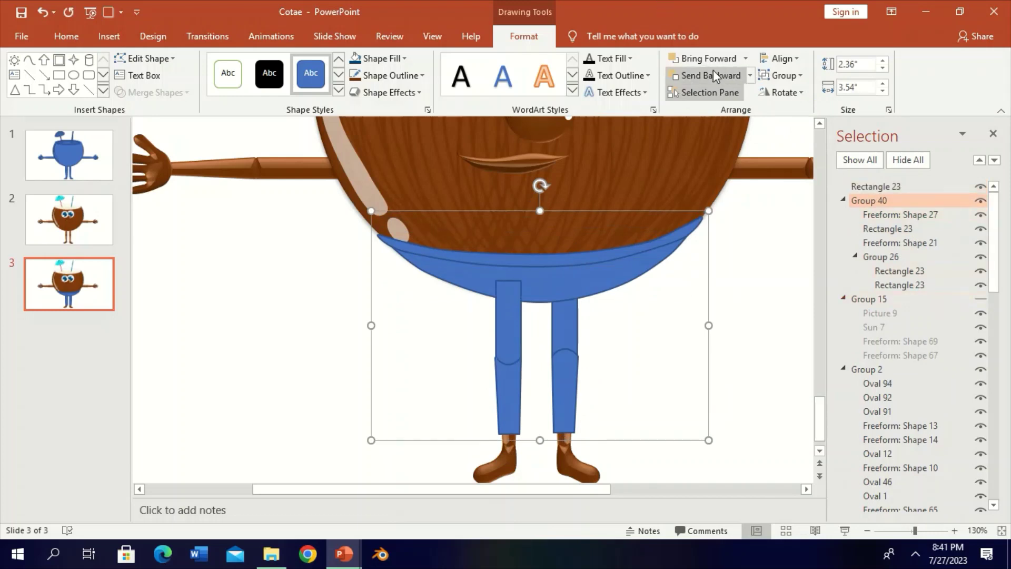
pyautogui.hotkey('ctrl', 'z')
pyautogui.hotkey('ctrl', 'shift', 'g')
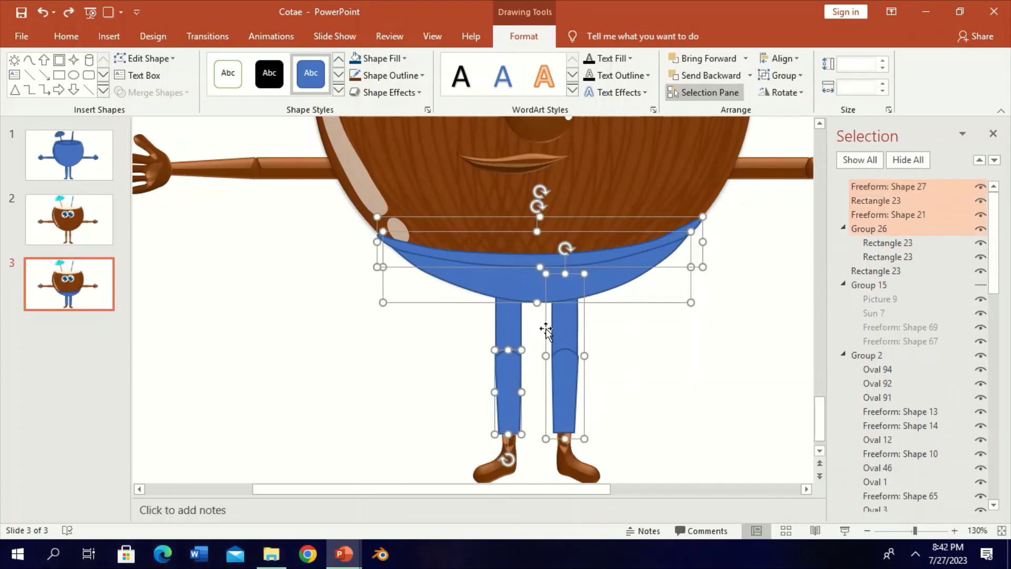
pyautogui.keyDown('shift'); pyautogui.click(514, 327); pyautogui.keyUp('shift')
pyautogui.click(780, 75)
pyautogui.click(769, 95)
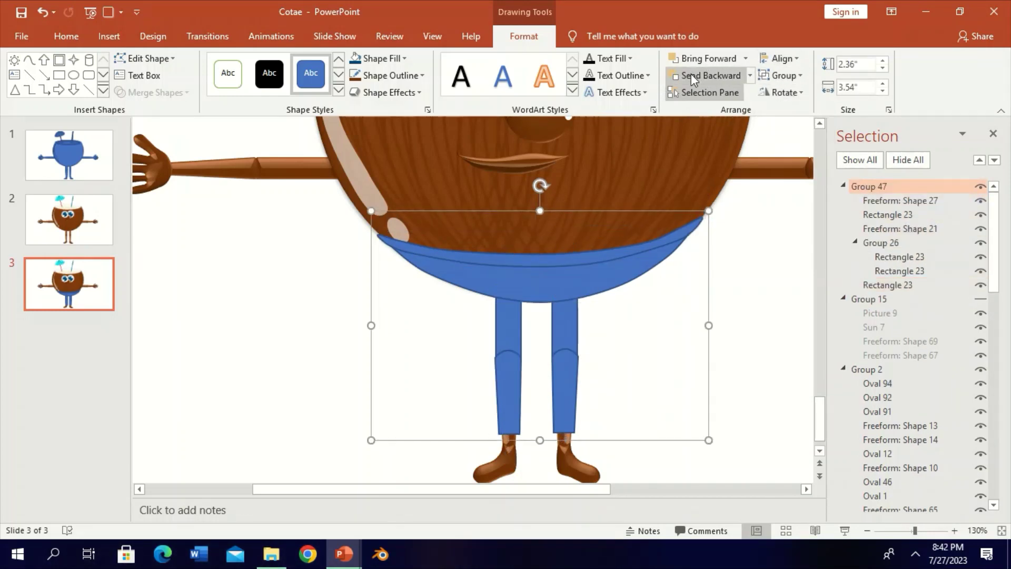
pyautogui.click(706, 76)
pyautogui.click(981, 186)
pyautogui.click(773, 266)
# Draw an oval, delete its top point to make a half-oval lens, and place it over the left eye.
pyautogui.scroll(1, 769, 267)
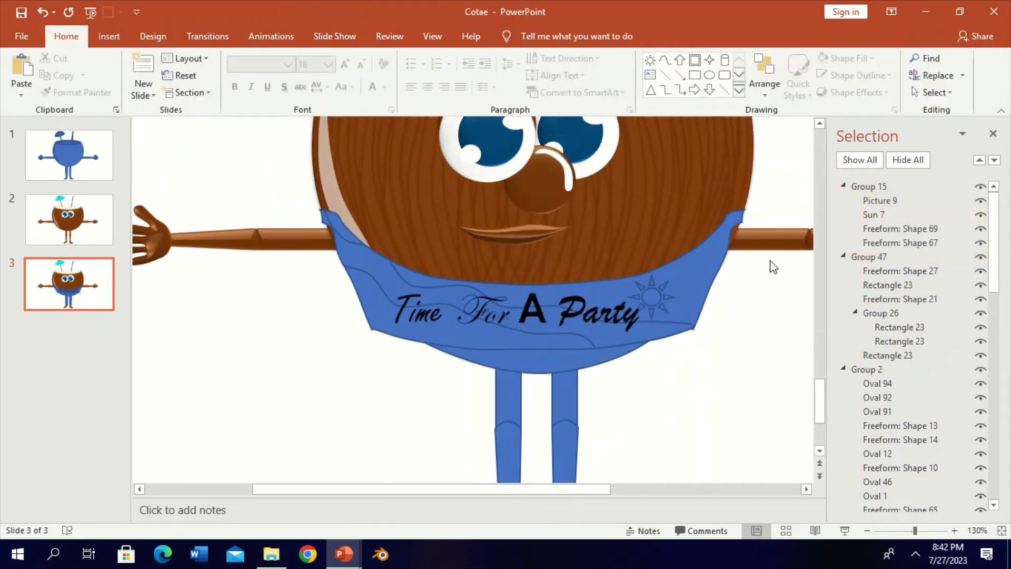
pyautogui.scroll(-1, 760, 270)
pyautogui.scroll(1, 761, 273)
pyautogui.scroll(2, 762, 274)
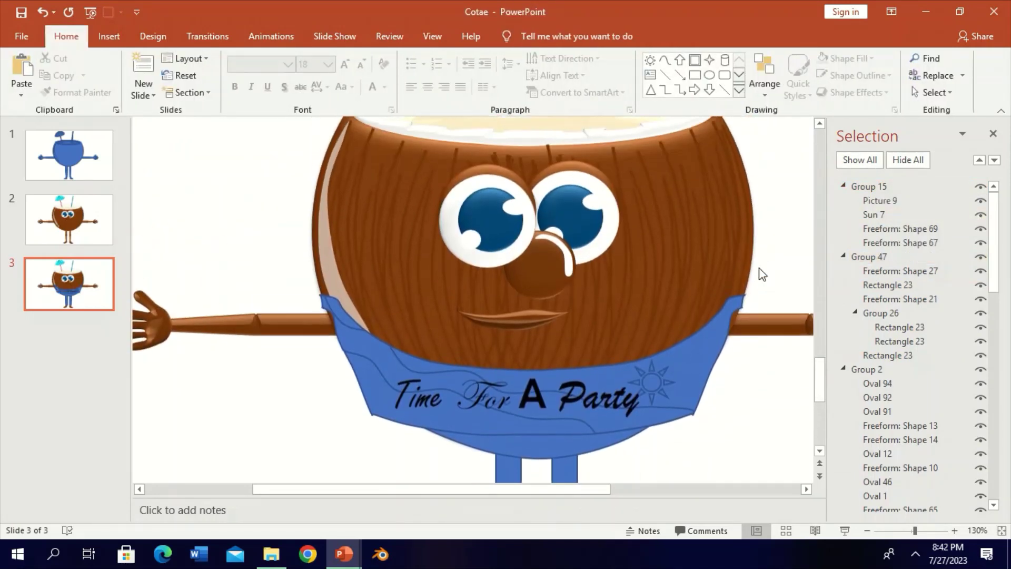
pyautogui.click(709, 75)
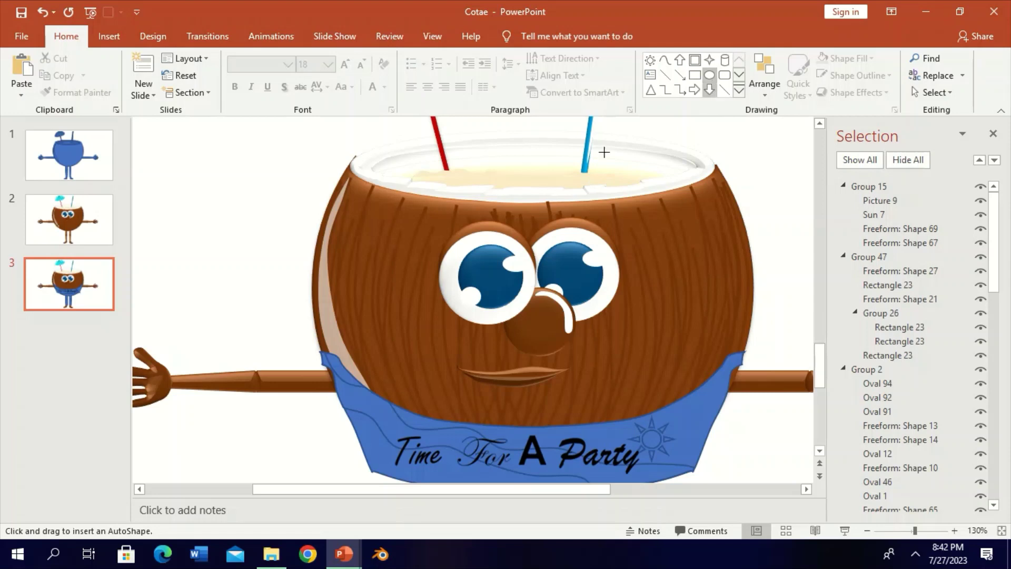
pyautogui.moveTo(345, 272); pyautogui.dragTo(435, 327)
pyautogui.click(145, 58)
pyautogui.click(152, 87)
pyautogui.rightClick(390, 272)
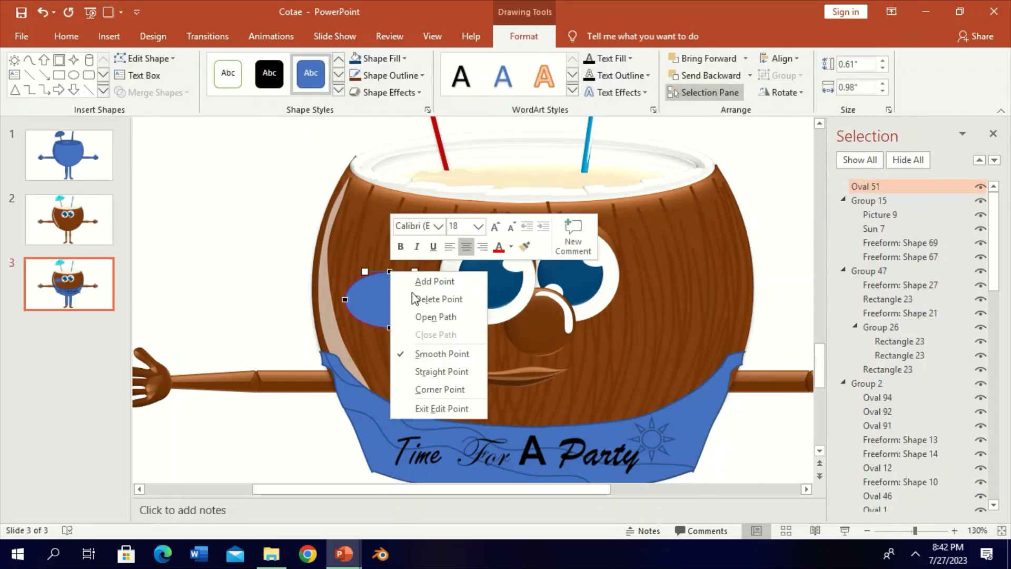
pyautogui.click(414, 298)
pyautogui.moveTo(401, 303); pyautogui.dragTo(590, 301)
# Mirror a copy of the lens for the right eye and draw a small rectangular bridge between lenses.
pyautogui.hotkey('ctrl', 'd')
pyautogui.click(785, 92)
pyautogui.click(802, 163)
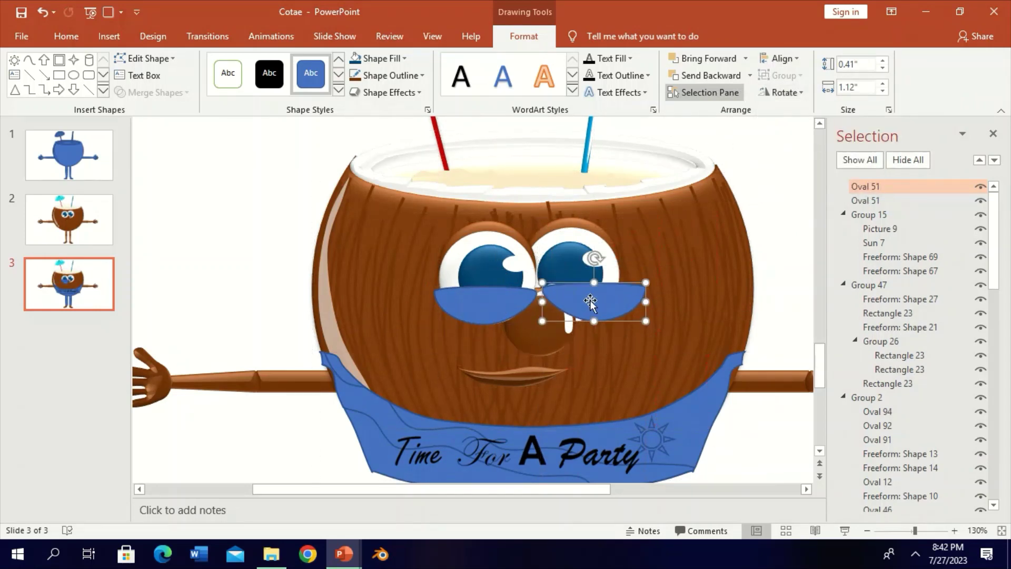
pyautogui.click(500, 298)
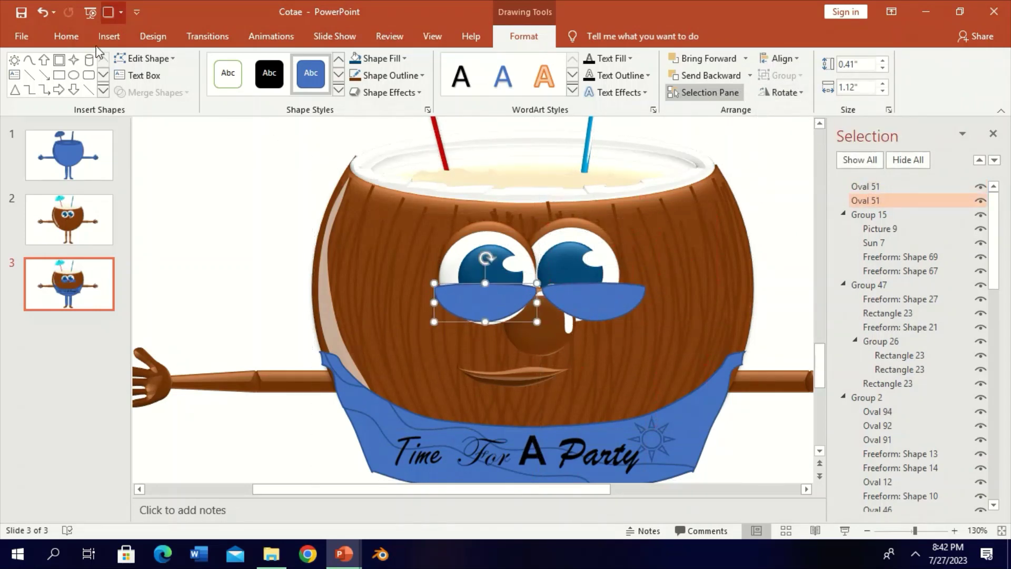
pyautogui.click(59, 75)
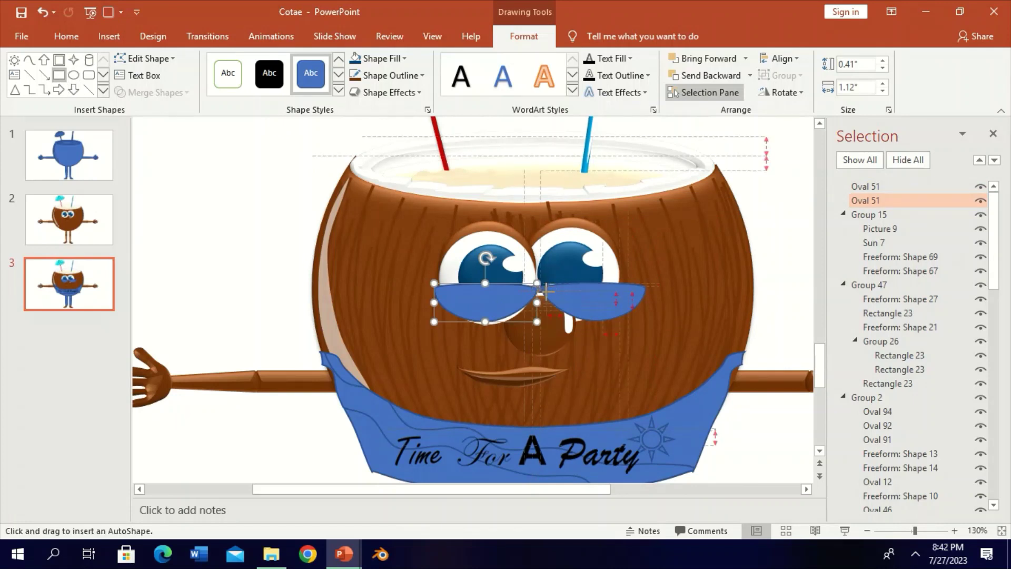
pyautogui.moveTo(545, 291)
pyautogui.mouseDown()
pyautogui.moveTo(559, 307)
pyautogui.moveTo(641, 312)
pyautogui.moveTo(415, 288)
pyautogui.mouseUp()
# Duplicate the temple arm, flip it horizontally, and place it beside the right lens.
pyautogui.hotkey('ctrl', 'd')
pyautogui.click(781, 93)
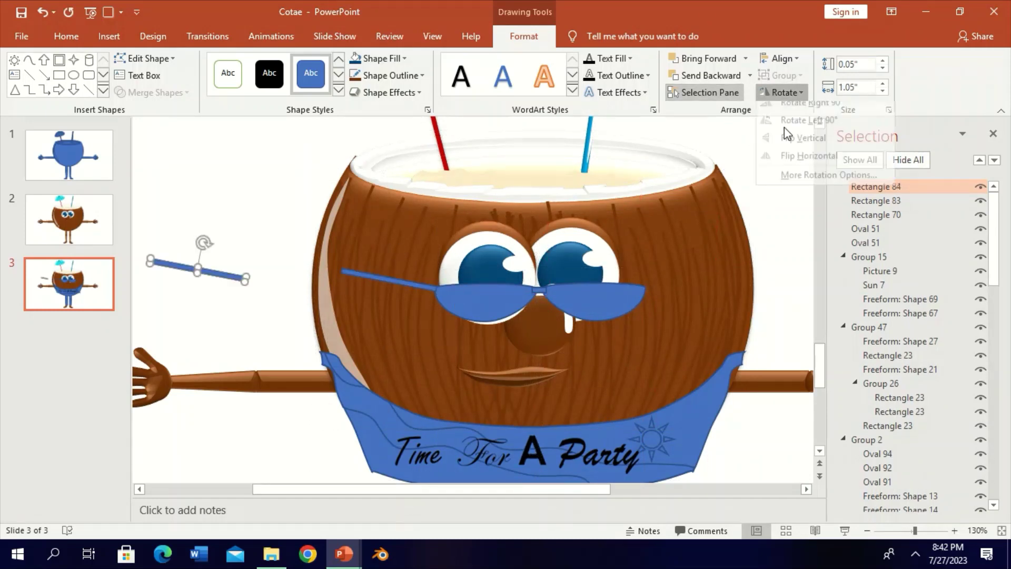
pyautogui.click(814, 161)
pyautogui.moveTo(211, 263); pyautogui.dragTo(718, 272)
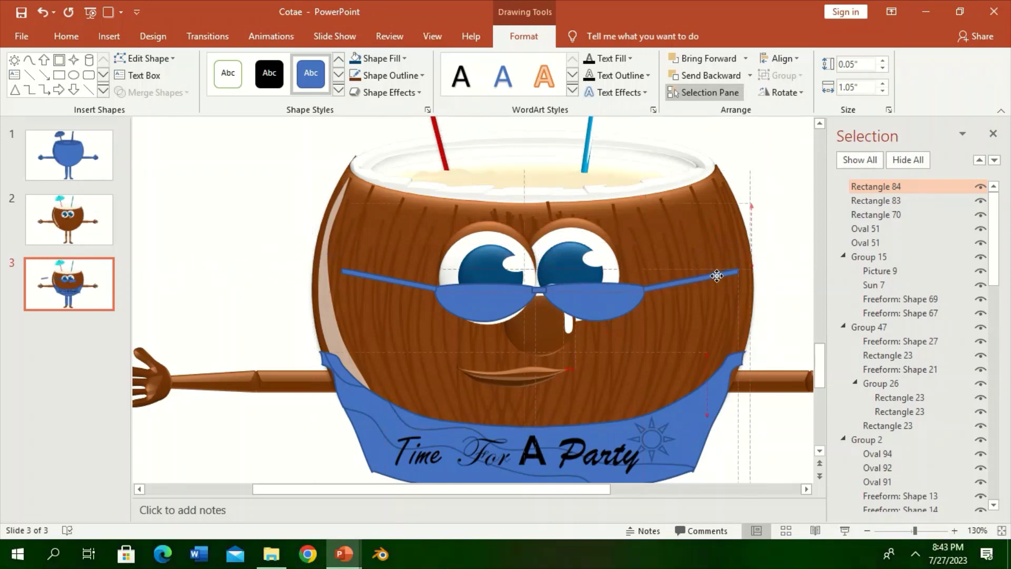
pyautogui.click(204, 238)
# Bring the right lens forward and group it with the right arm.
pyautogui.click(606, 304)
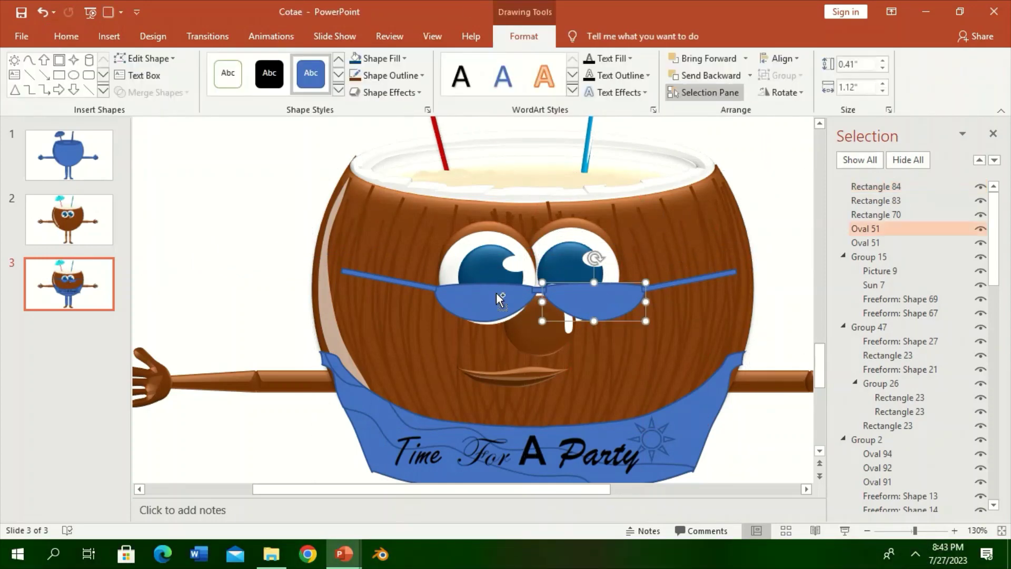
pyautogui.keyDown('shift'); pyautogui.click(484, 301); pyautogui.keyUp('shift')
pyautogui.click(706, 59)
pyautogui.click(697, 275)
pyautogui.click(589, 287)
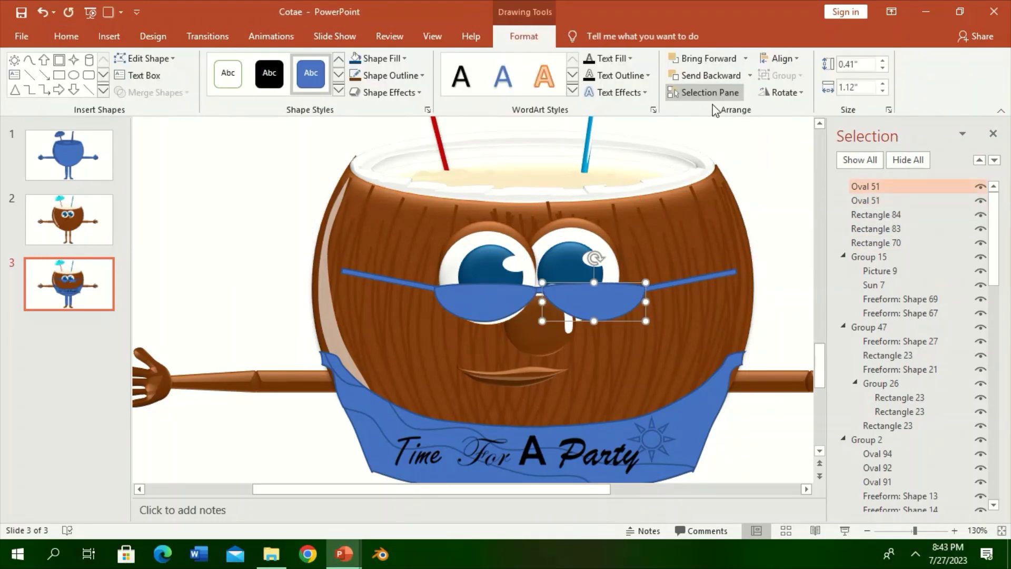
pyautogui.keyDown('shift'); pyautogui.click(716, 278); pyautogui.keyUp('shift')
pyautogui.click(780, 75)
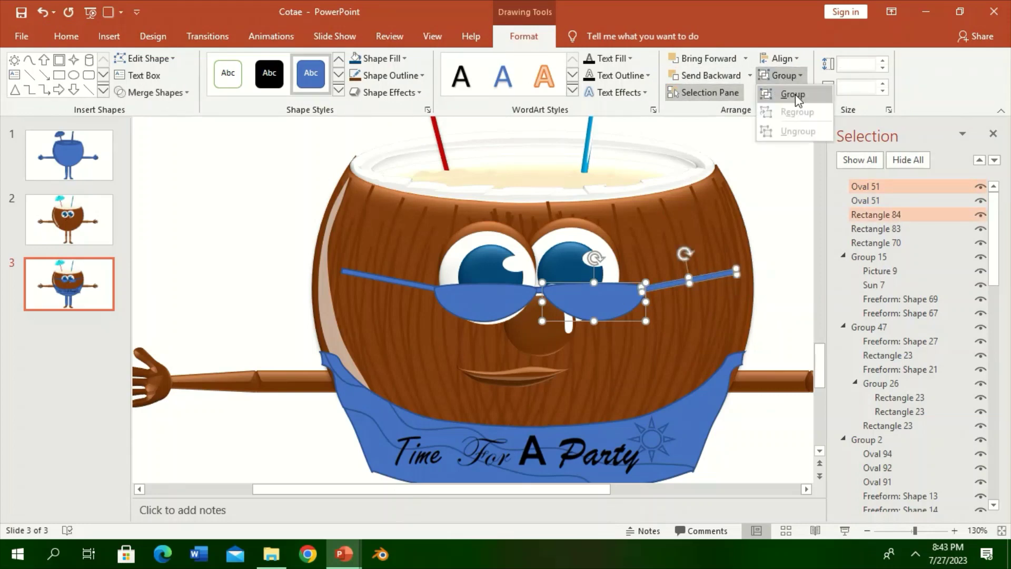
pyautogui.click(784, 98)
# Adjust the right lens group's layering with Bring Forward and Send Backward so the nose stays in front.
pyautogui.click(868, 186)
pyautogui.click(706, 74)
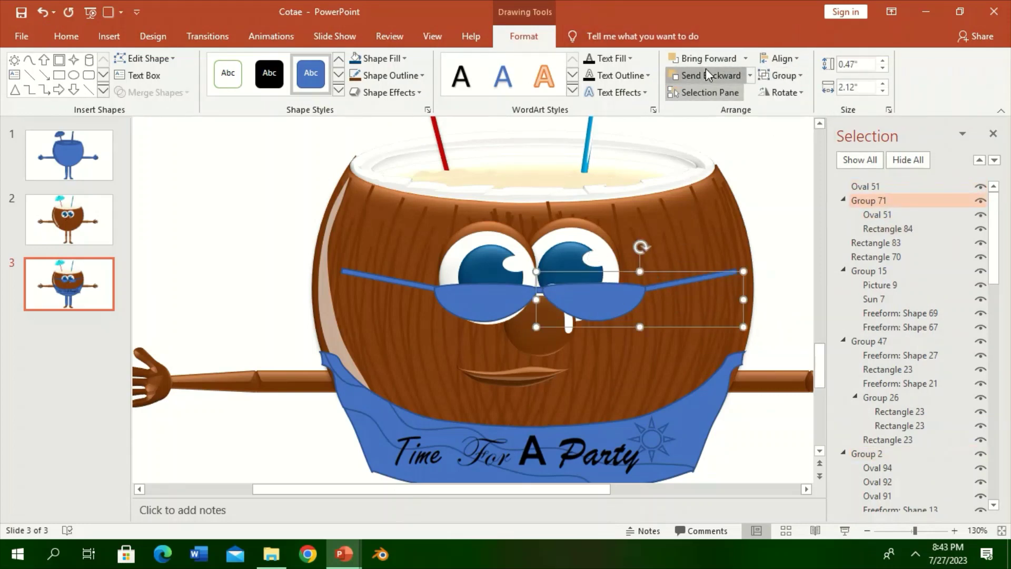
pyautogui.click(706, 73)
pyautogui.click(706, 74)
pyautogui.click(706, 74)
pyautogui.click(706, 58)
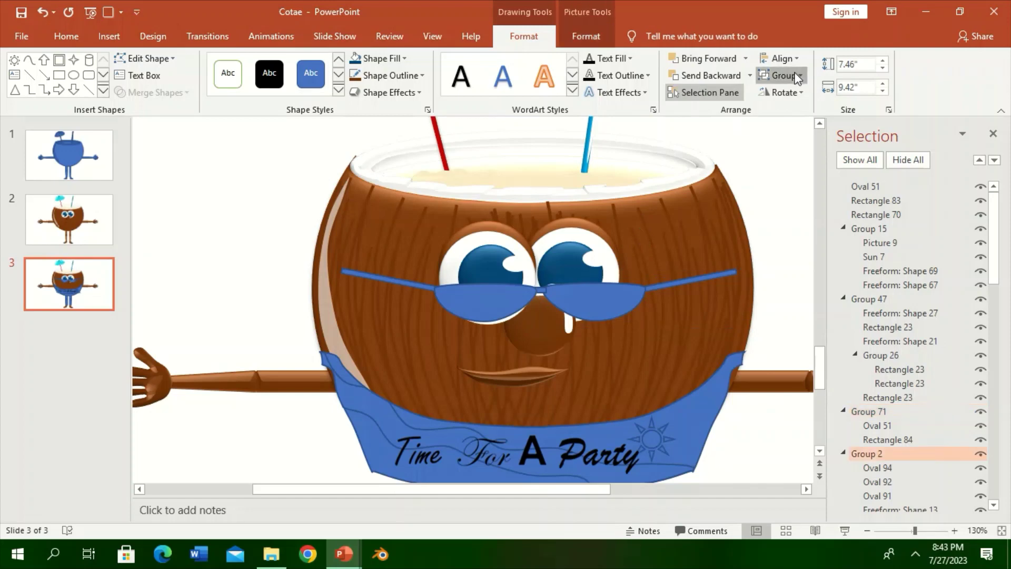
pyautogui.click(790, 180)
pyautogui.click(598, 291)
pyautogui.click(712, 75)
pyautogui.click(711, 76)
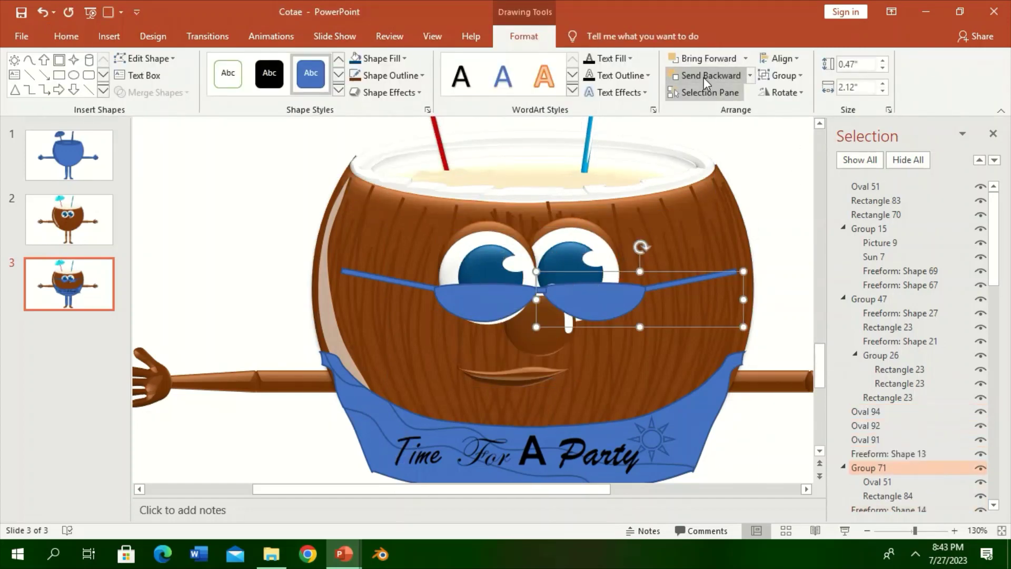
pyautogui.click(711, 75)
pyautogui.click(711, 75)
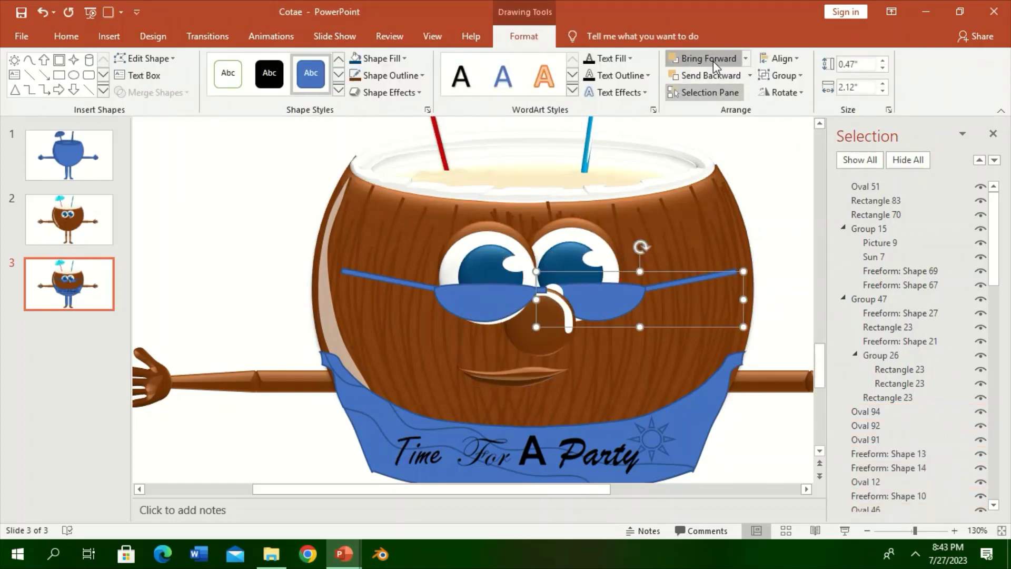
# Group the bridge, lenses and left arm of the sunglasses together.
pyautogui.click(541, 290)
pyautogui.keyDown('shift'); pyautogui.click(598, 301); pyautogui.keyUp('shift')
pyautogui.keyDown('shift'); pyautogui.click(482, 298); pyautogui.keyUp('shift')
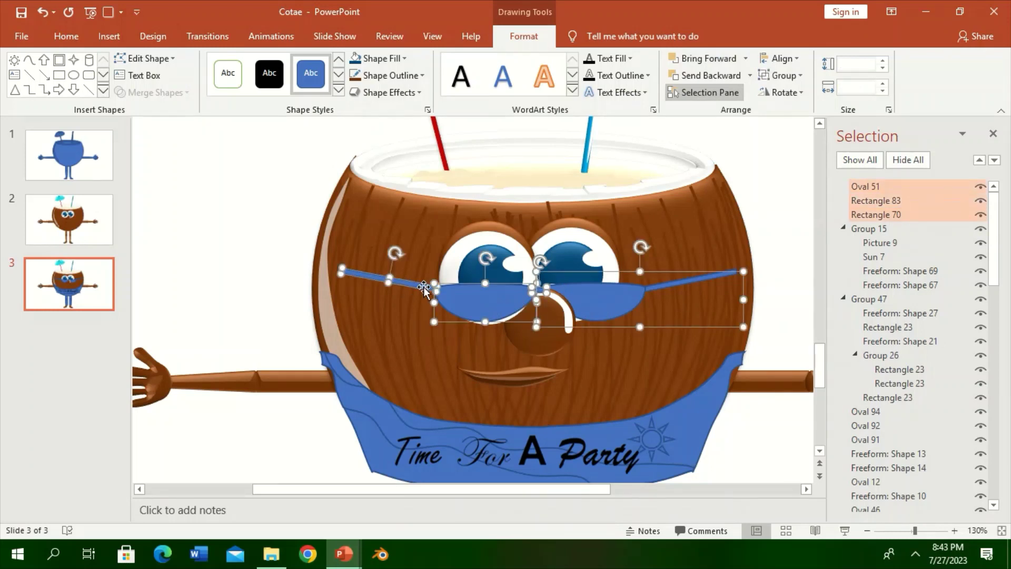
pyautogui.click(452, 351)
pyautogui.click(542, 290)
pyautogui.keyDown('shift'); pyautogui.click(482, 298); pyautogui.keyUp('shift')
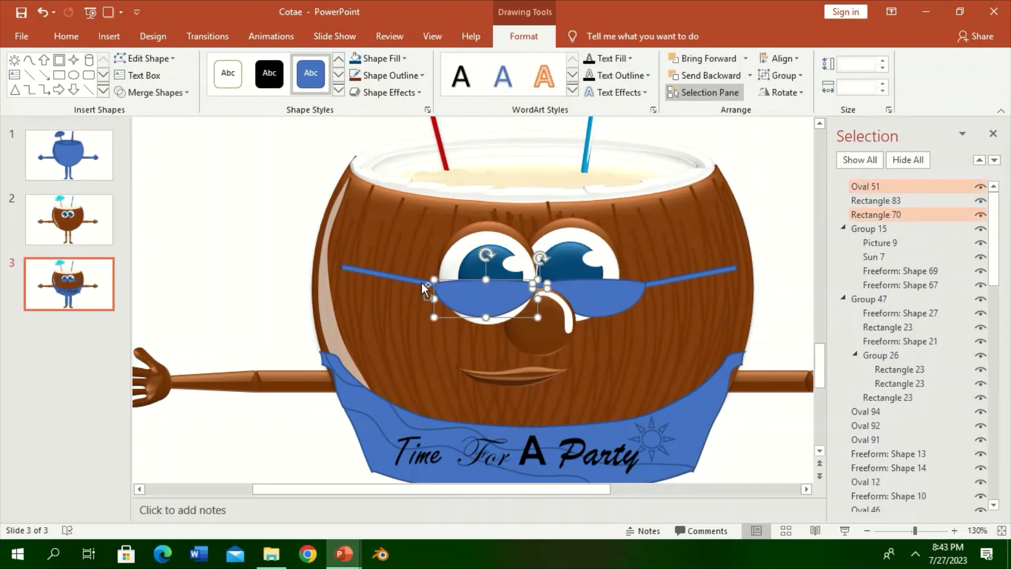
pyautogui.keyDown('shift'); pyautogui.click(366, 273); pyautogui.keyUp('shift')
pyautogui.click(788, 108)
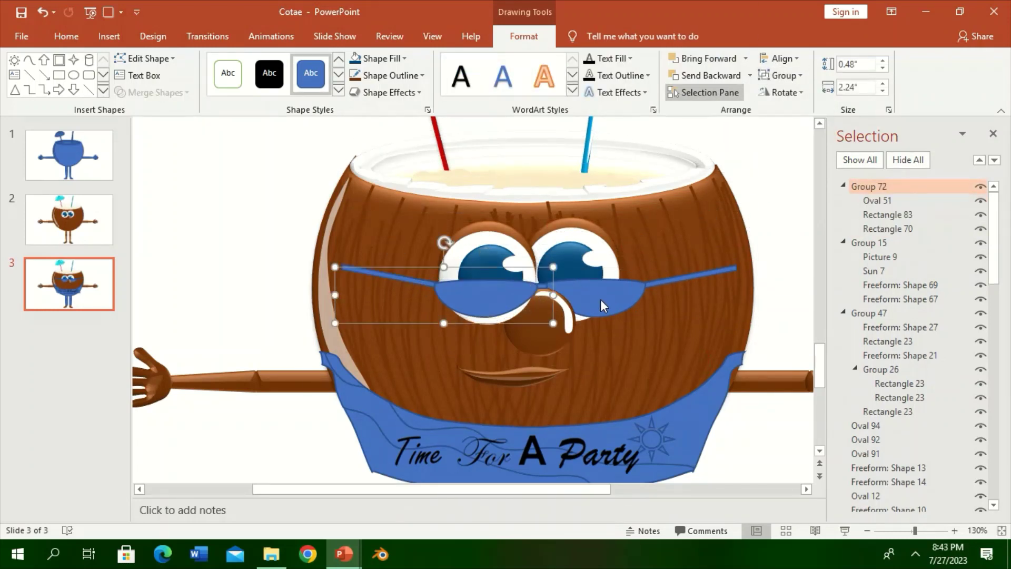
# Copy the right eye's gradient formatting onto both lenses with Format Painter.
pyautogui.click(602, 260)
pyautogui.click(66, 36)
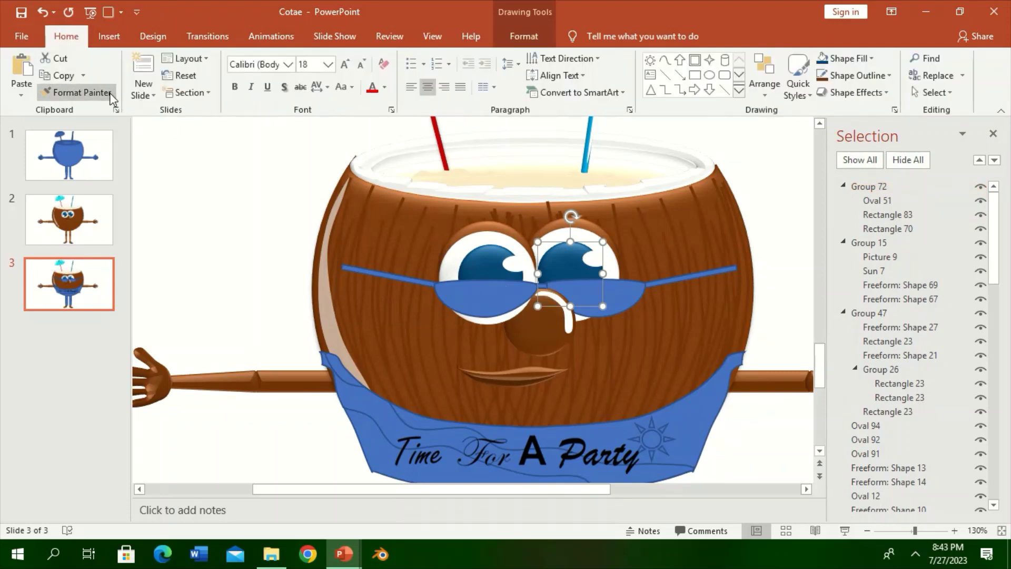
pyautogui.click(479, 306)
pyautogui.click(82, 92)
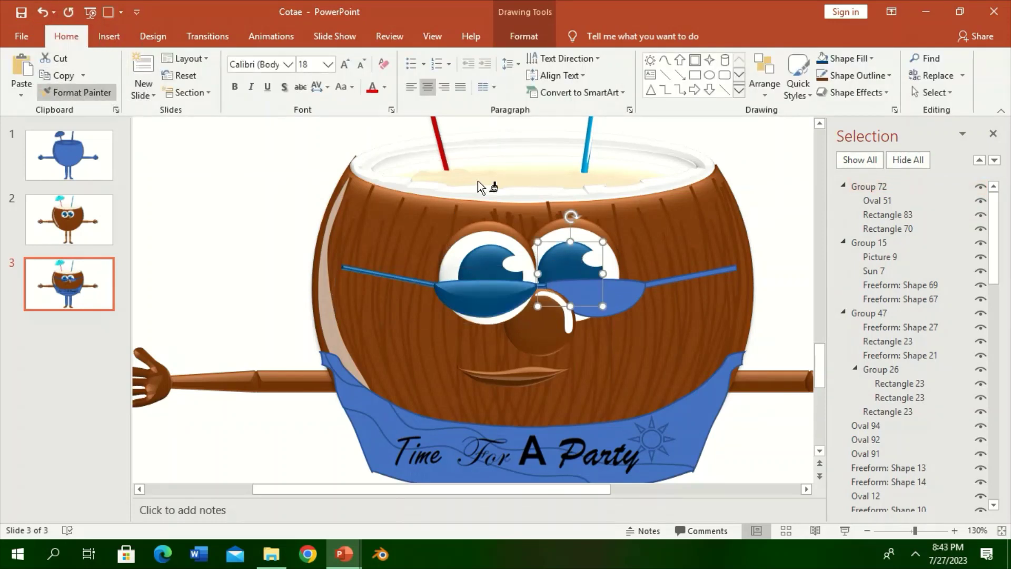
pyautogui.click(664, 277)
# Fill both temple arms and the bridge yellow.
pyautogui.click(664, 277)
pyautogui.click(524, 36)
pyautogui.click(404, 57)
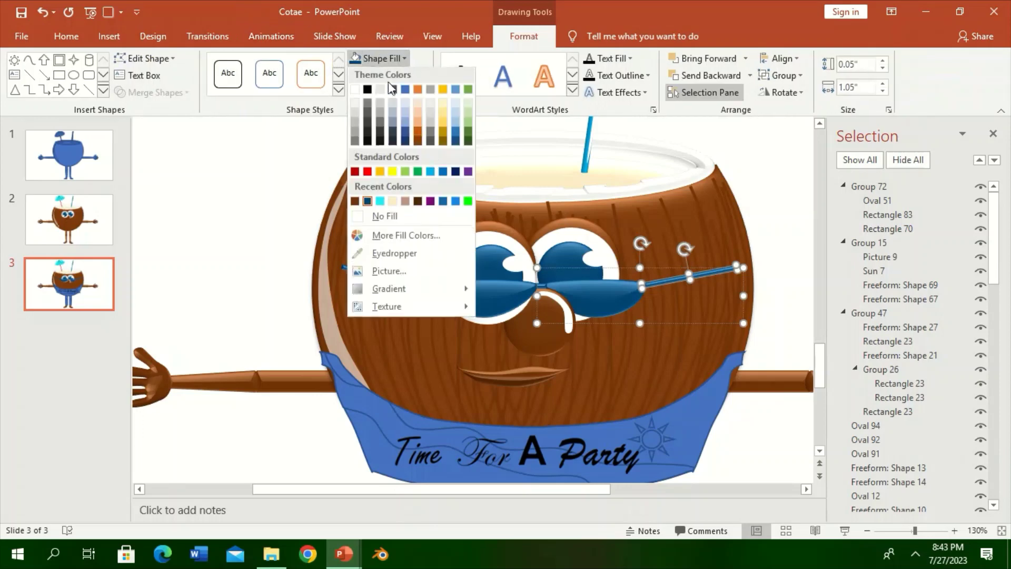
pyautogui.click(391, 177)
pyautogui.click(390, 275)
pyautogui.keyDown('shift'); pyautogui.click(542, 285); pyautogui.keyUp('shift')
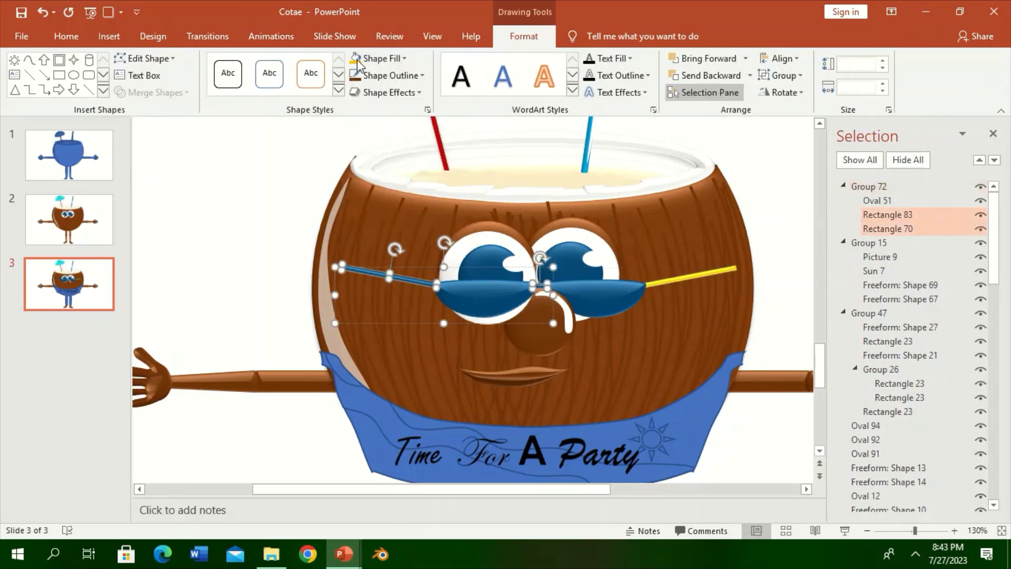
pyautogui.press('F4')
# Give the left lens a light-blue gradient fill with 32% transparency, moving a stop to about 54%.
pyautogui.click(505, 287)
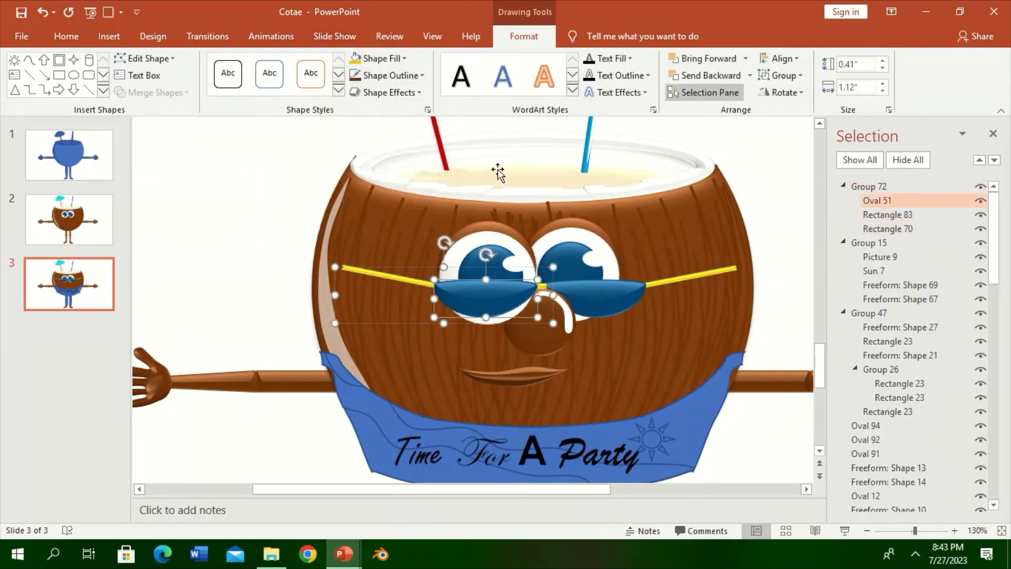
pyautogui.click(428, 110)
pyautogui.click(864, 272)
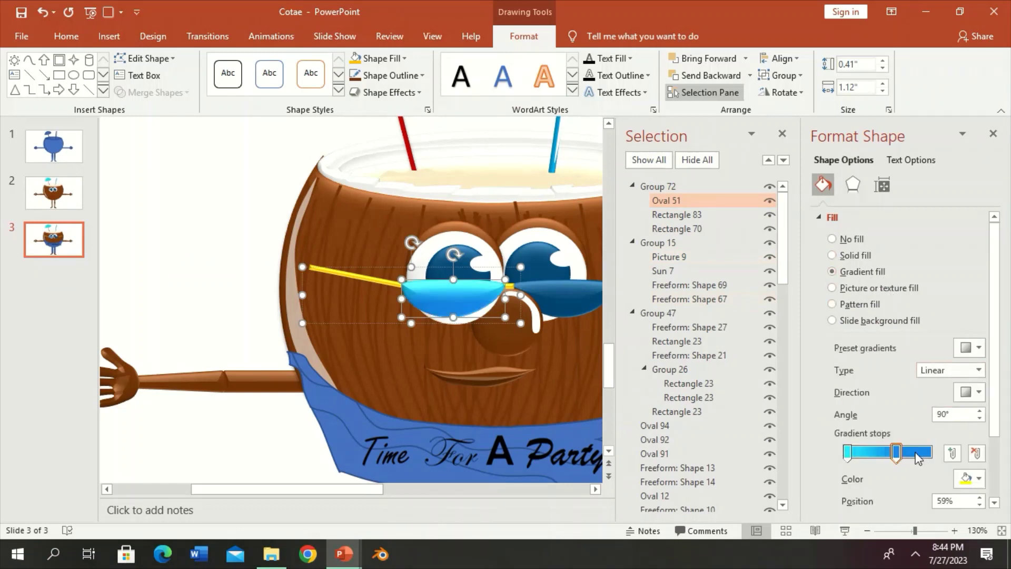
pyautogui.moveTo(896, 453); pyautogui.dragTo(909, 478)
pyautogui.scroll(-2, 937, 447)
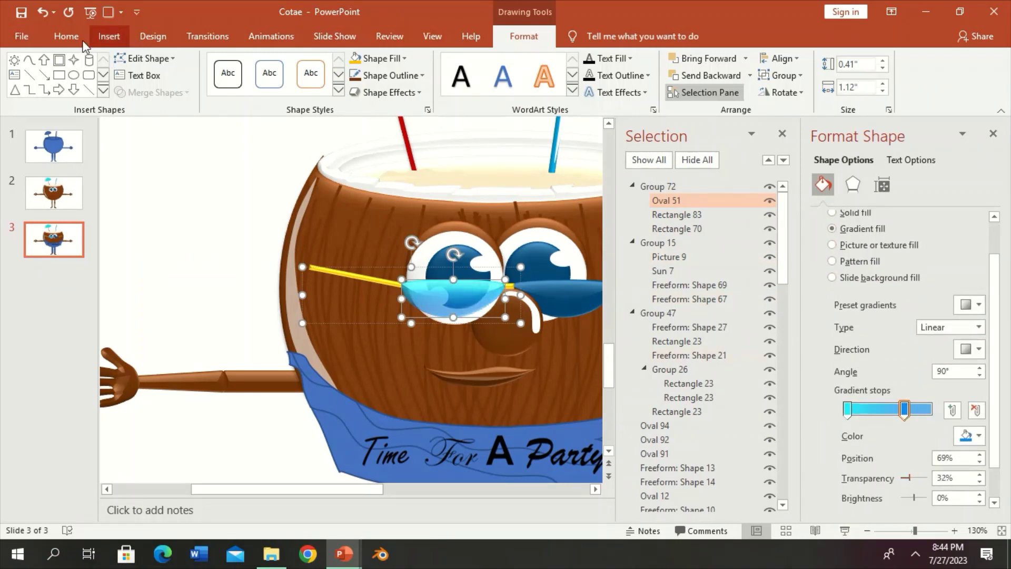
pyautogui.click(993, 134)
# Apply the left lens's gradient style to the right lens with Format Painter.
pyautogui.click(66, 36)
pyautogui.click(78, 92)
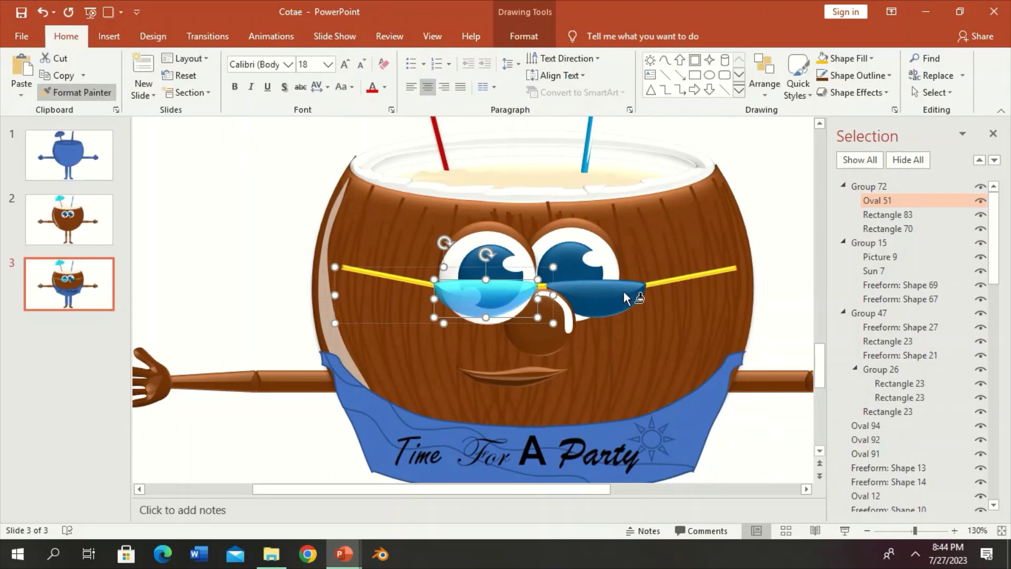
pyautogui.click(640, 297)
pyautogui.click(663, 287)
pyautogui.click(657, 283)
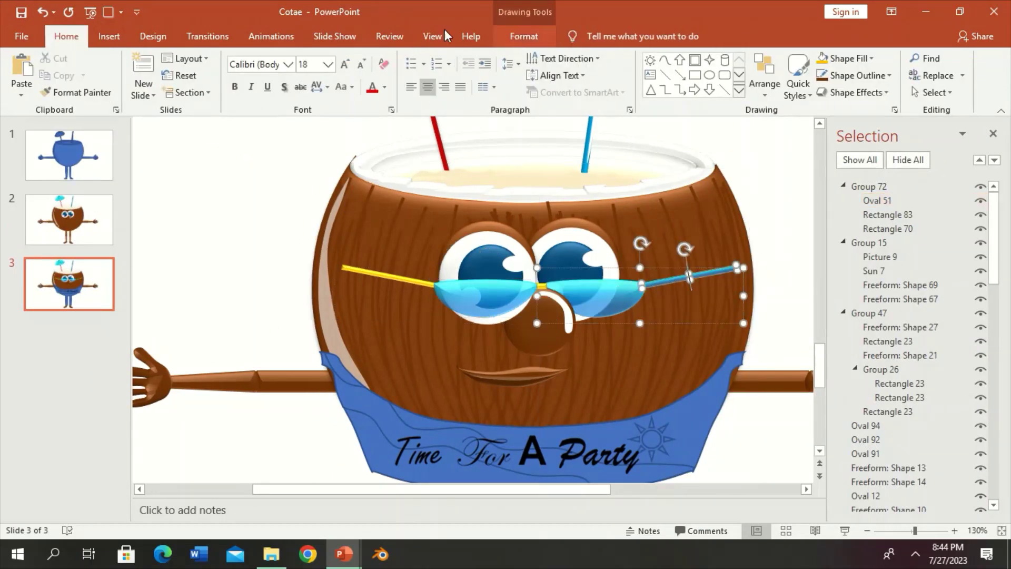
pyautogui.click(525, 36)
pyautogui.click(387, 333)
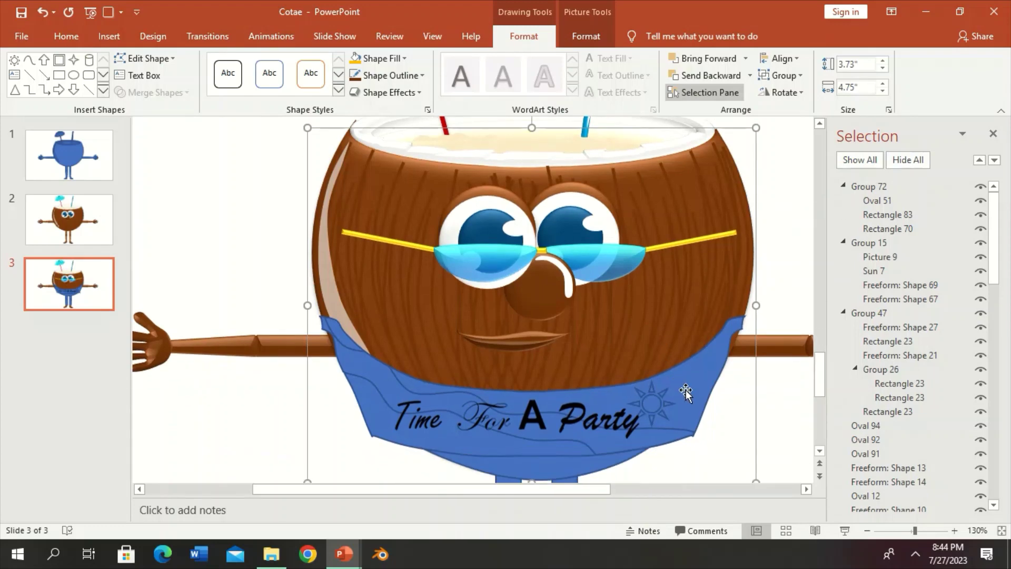
# Fit the whole slide in view and paint the eye's navy colour onto the legs.
pyautogui.keyDown('ctrl'); pyautogui.scroll(-3, 664, 384); pyautogui.keyUp('ctrl')
pyautogui.click(993, 134)
pyautogui.click(902, 531)
pyautogui.moveTo(895, 532); pyautogui.dragTo(899, 531)
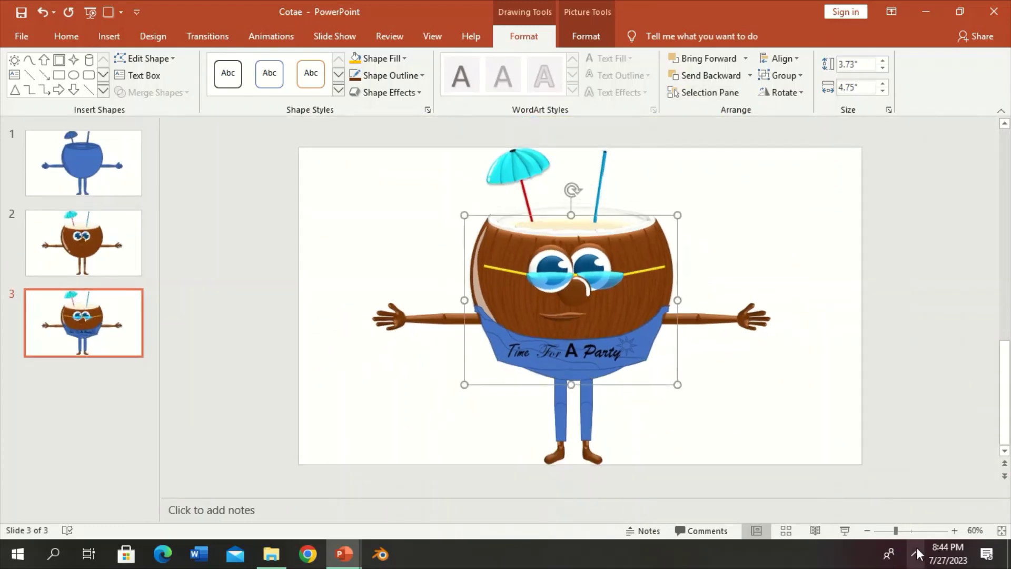
pyautogui.click(887, 481)
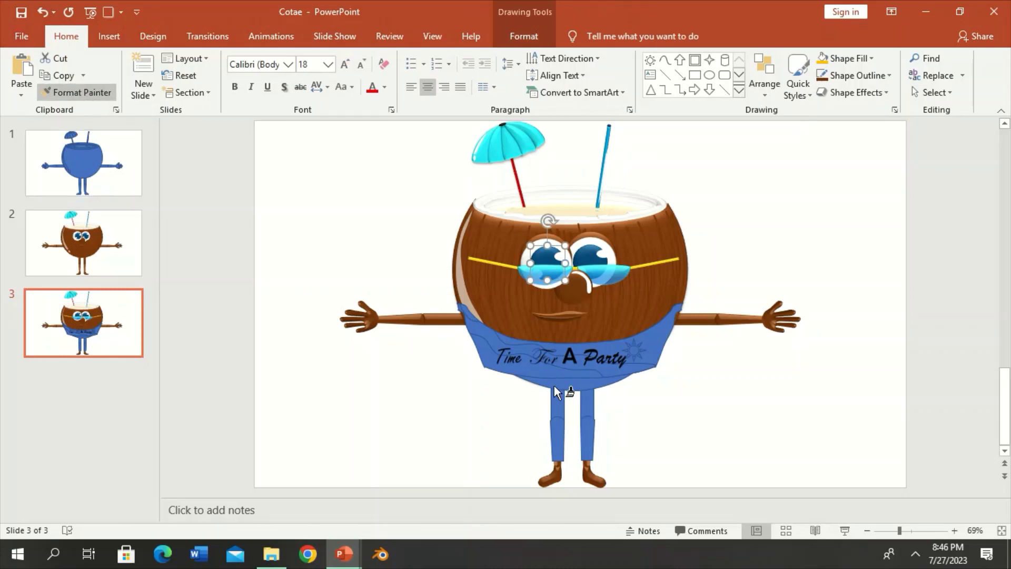
pyautogui.click(569, 395)
# Try mirroring the shirt text picture, undo it, and select the shirt parts separately.
pyautogui.click(624, 362)
pyautogui.click(526, 41)
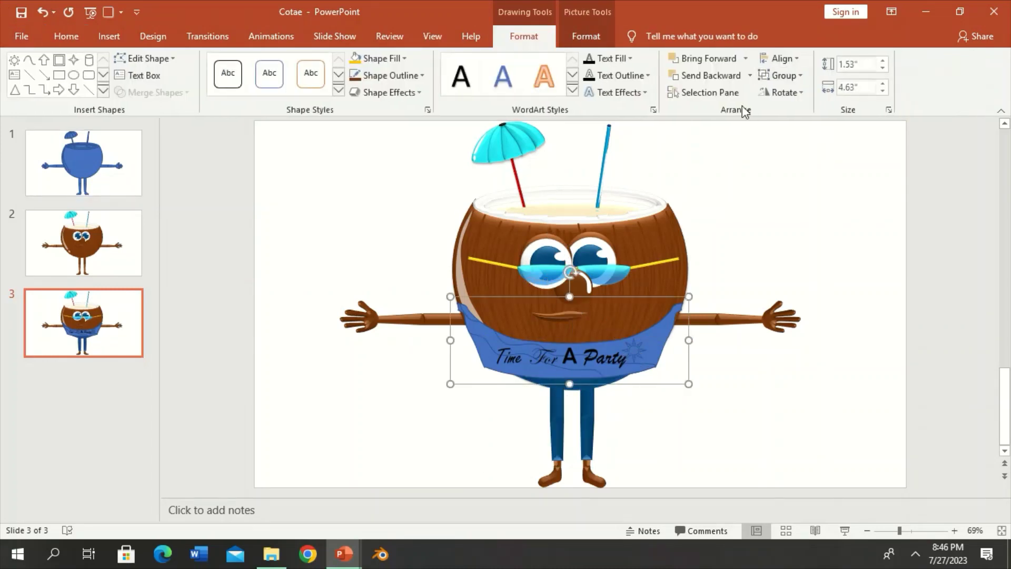
pyautogui.click(783, 92)
pyautogui.click(793, 165)
pyautogui.hotkey('ctrl', 'z')
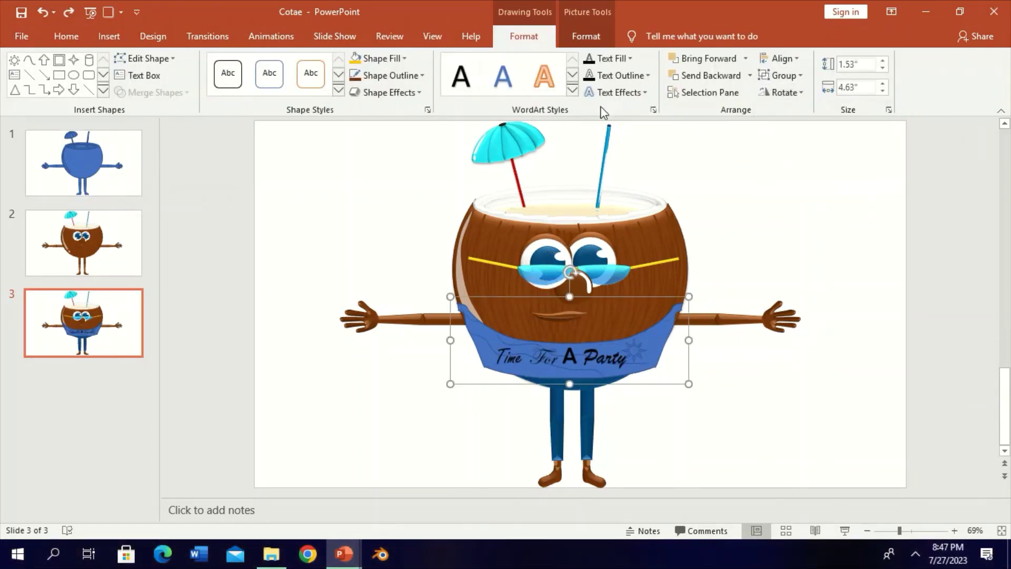
pyautogui.click(780, 75)
pyautogui.click(784, 122)
pyautogui.click(775, 239)
# Copy the sunglasses lens formatting onto the shorts with the Format Painter.
pyautogui.click(585, 411)
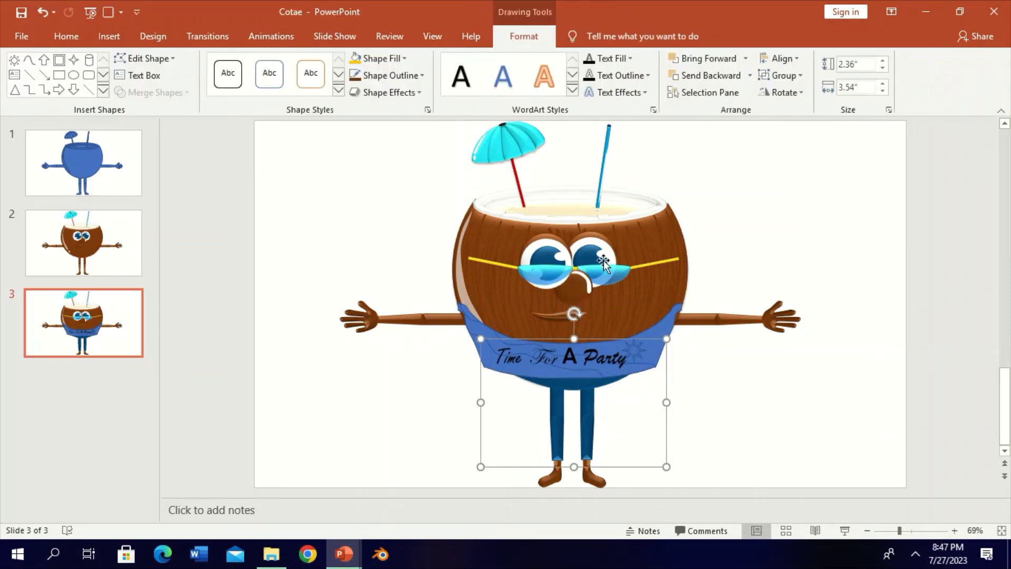
pyautogui.click(590, 261)
pyautogui.click(66, 36)
pyautogui.click(77, 92)
pyautogui.click(503, 348)
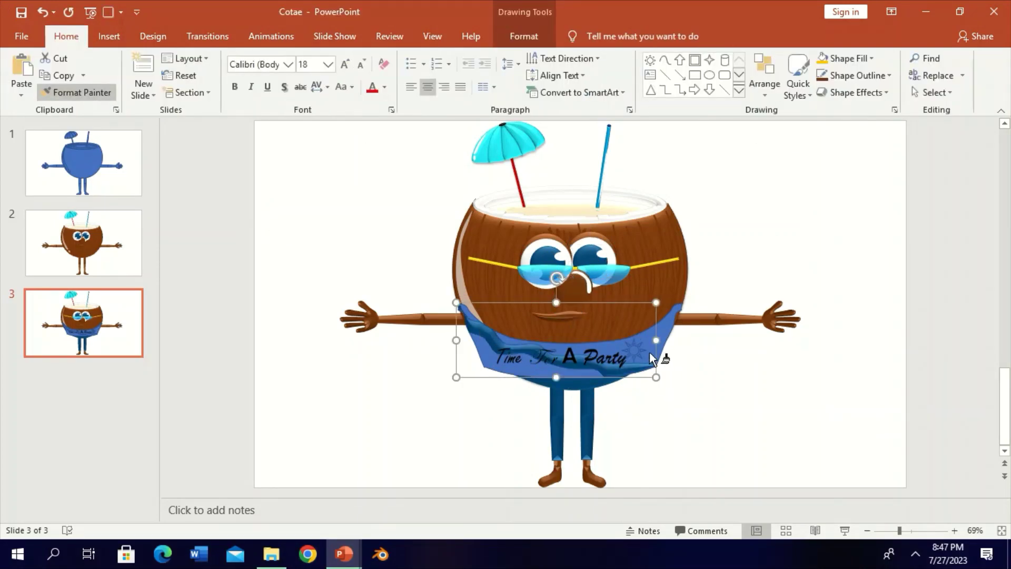
# Fill the shorts white and the wave band light cyan.
pyautogui.click(673, 330)
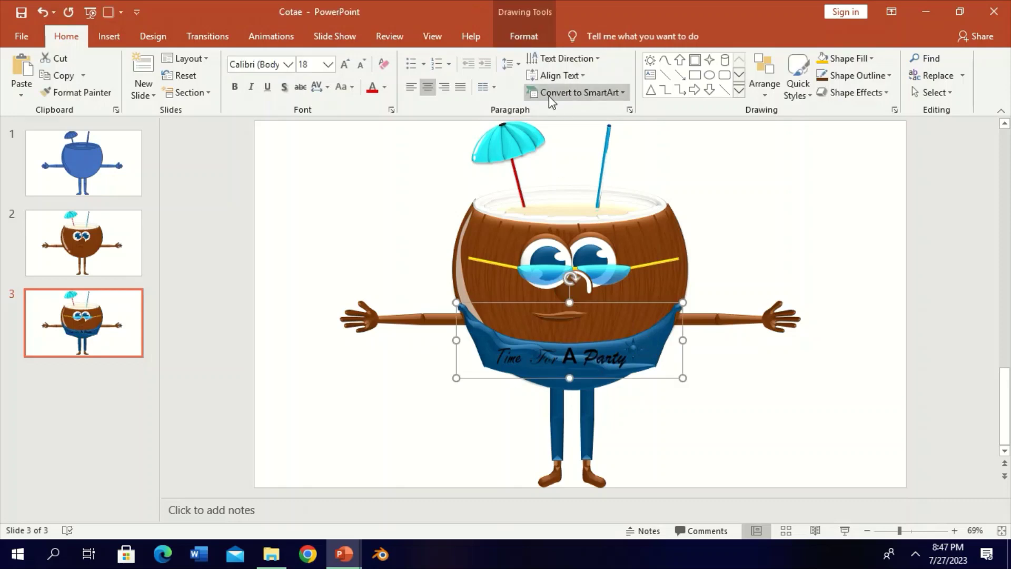
pyautogui.click(384, 59)
pyautogui.click(363, 94)
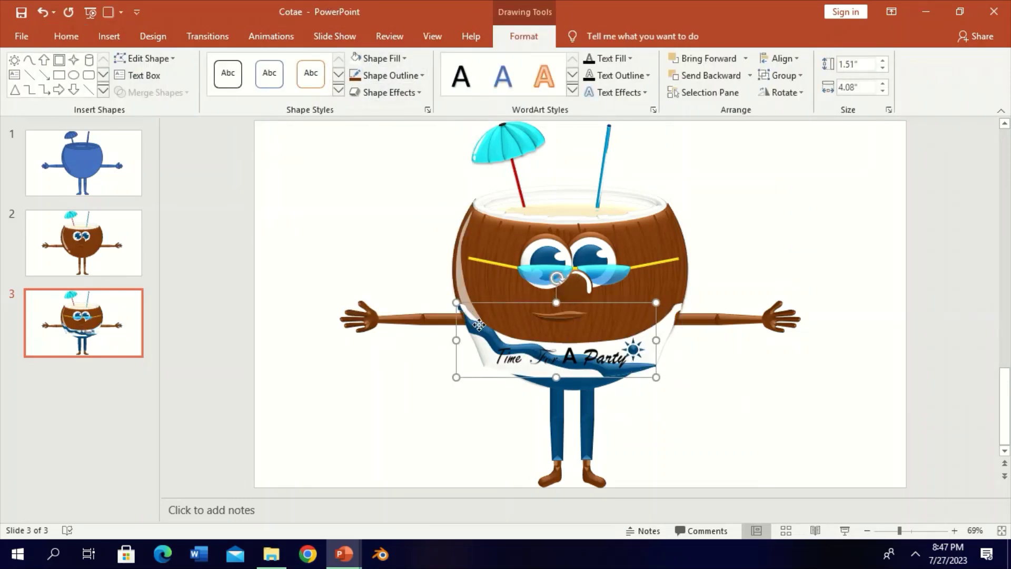
pyautogui.click(383, 58)
pyautogui.click(388, 210)
# Fill the small sun on the shorts yellow and select the pant legs.
pyautogui.click(634, 350)
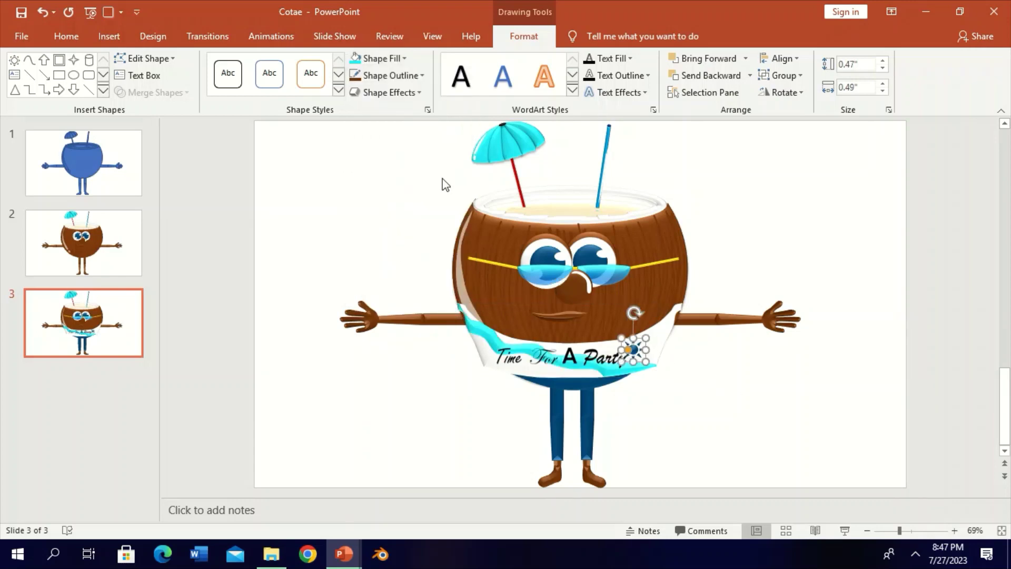
pyautogui.click(383, 58)
pyautogui.click(391, 174)
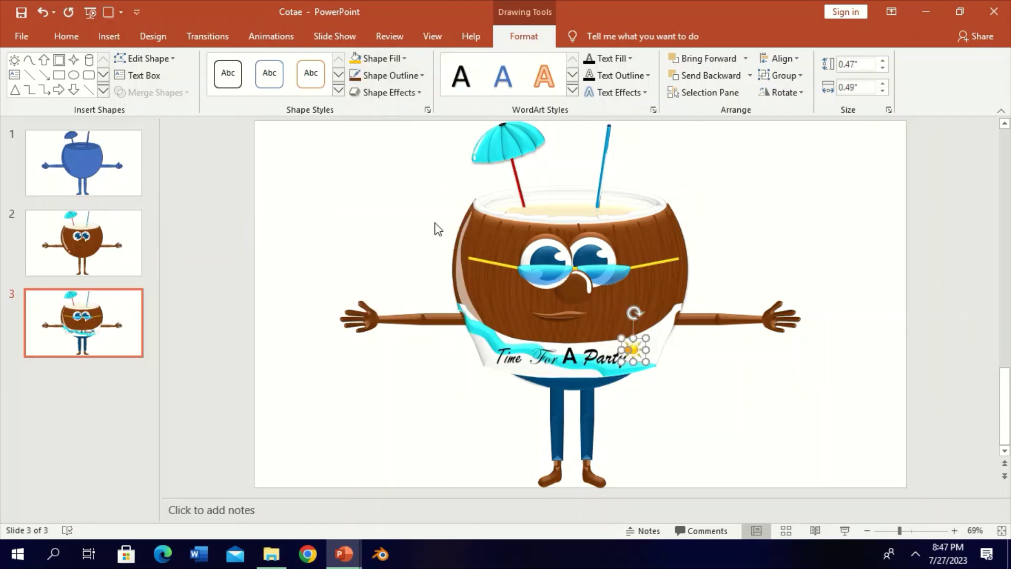
pyautogui.click(590, 390)
pyautogui.click(752, 232)
pyautogui.click(584, 401)
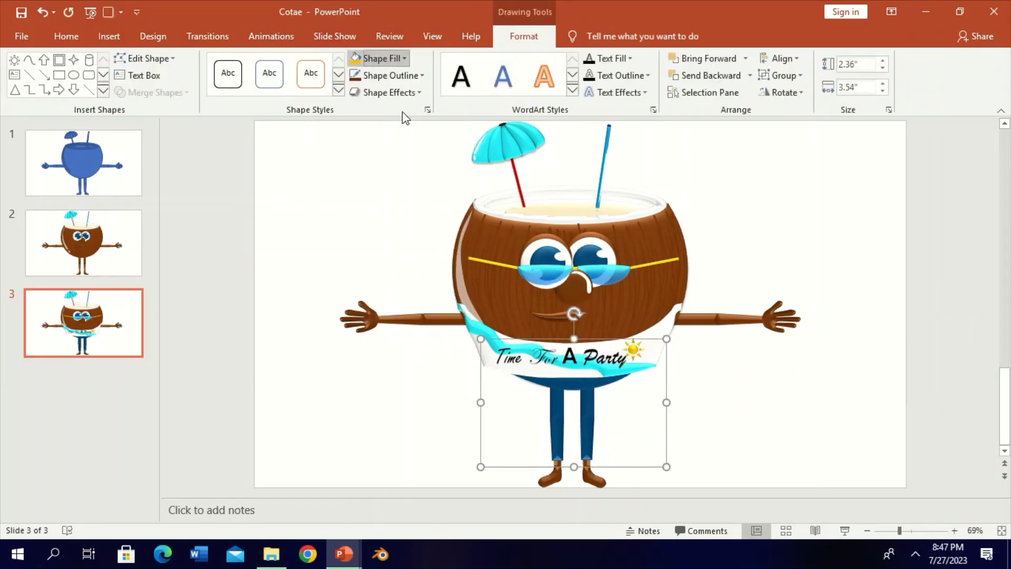
# Give the pant legs a blue denim texture with a mottled camouflage artistic effect.
pyautogui.click(382, 59)
pyautogui.click(606, 140)
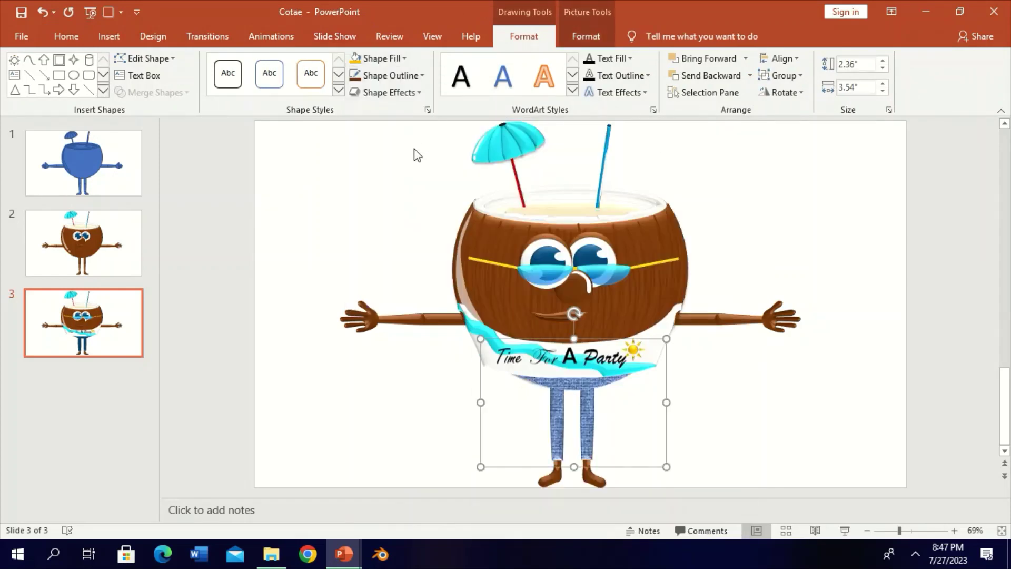
pyautogui.click(586, 35)
pyautogui.click(170, 84)
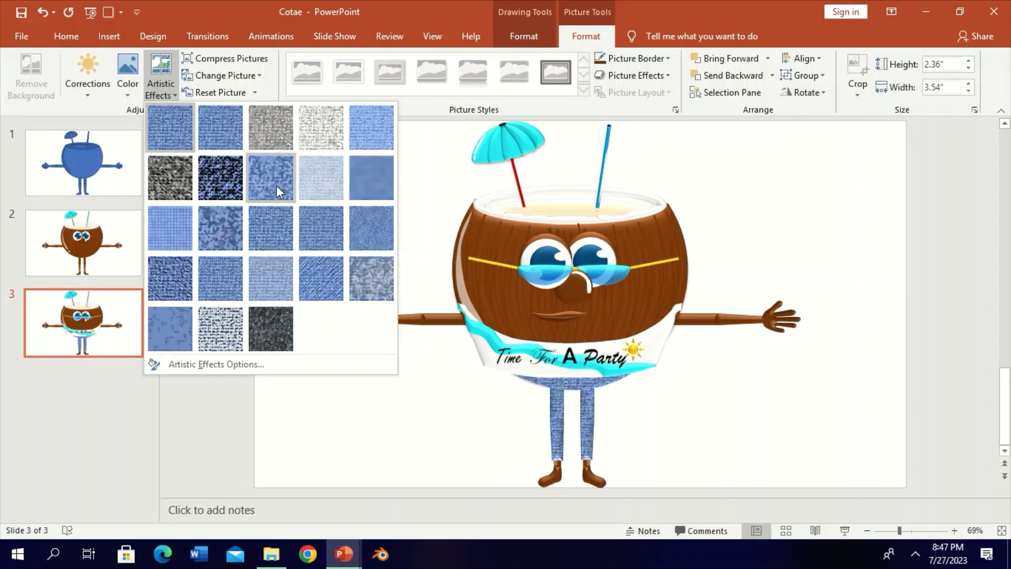
pyautogui.click(217, 231)
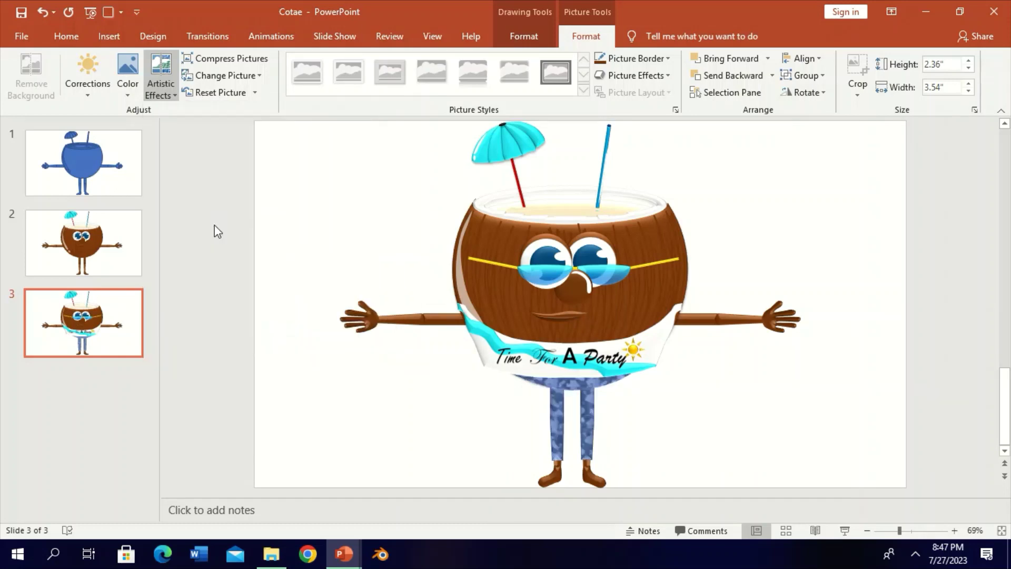
pyautogui.click(127, 79)
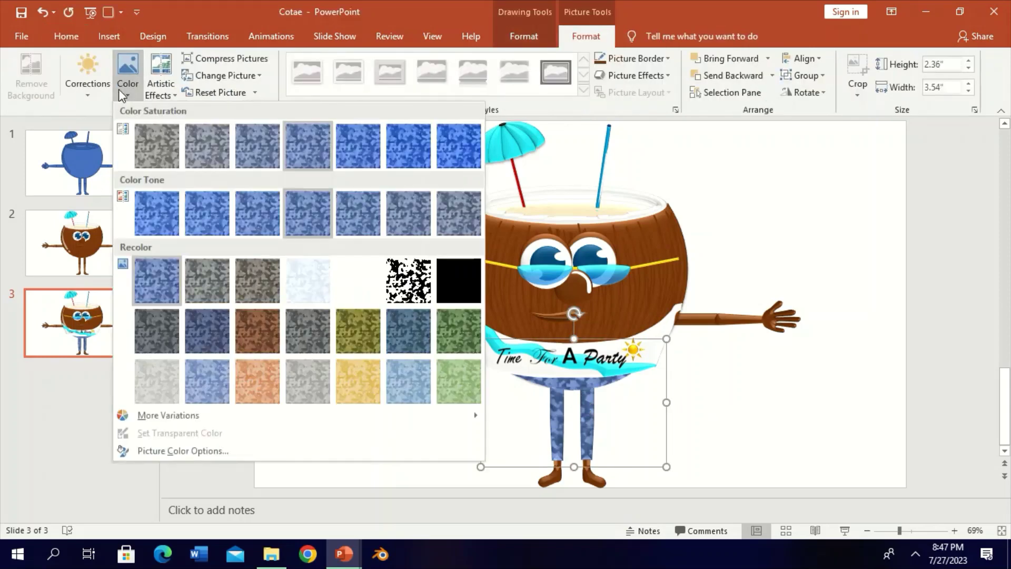
pyautogui.click(408, 146)
# Select the right foot and zoom in on the feet for freehand drawing.
pyautogui.click(585, 482)
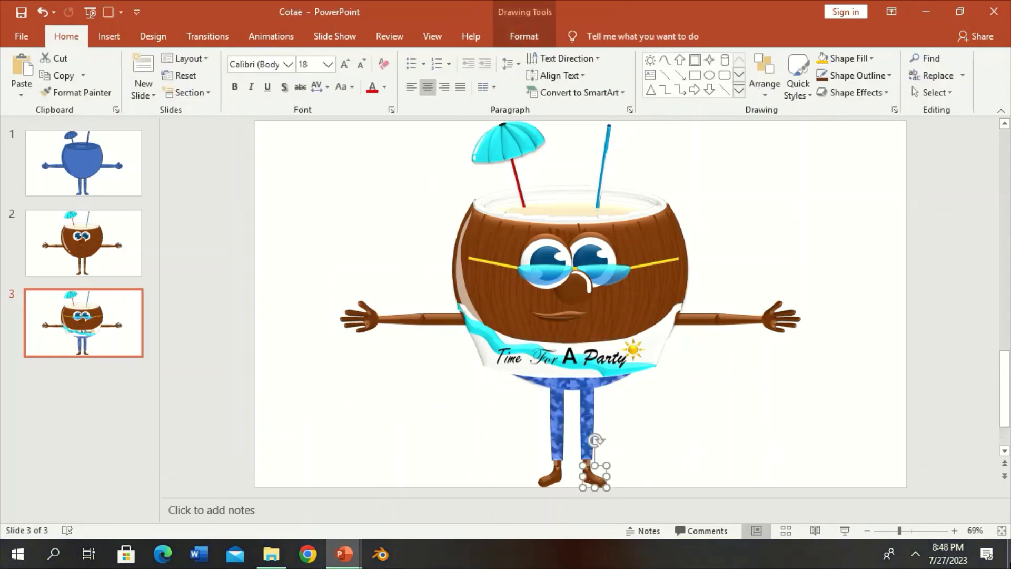
pyautogui.click(943, 531)
pyautogui.click(665, 59)
# Trace a sole under the right foot, send it behind, and draw a toe cap.
pyautogui.moveTo(524, 396)
pyautogui.mouseDown()
pyautogui.moveTo(585, 453)
pyautogui.moveTo(612, 457)
pyautogui.moveTo(637, 434)
pyautogui.mouseUp()
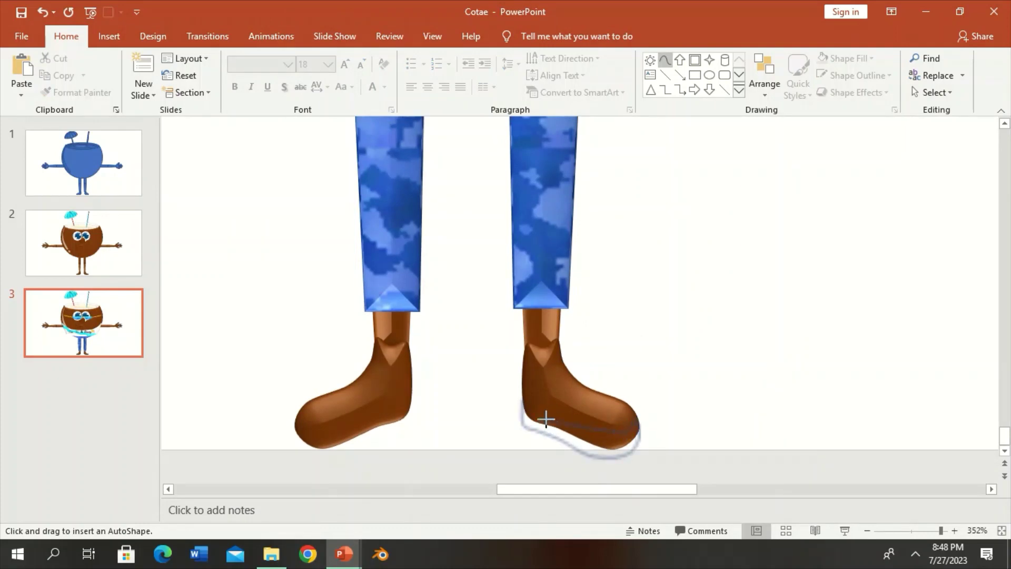
pyautogui.moveTo(547, 420); pyautogui.dragTo(525, 402)
pyautogui.click(750, 76)
pyautogui.click(703, 92)
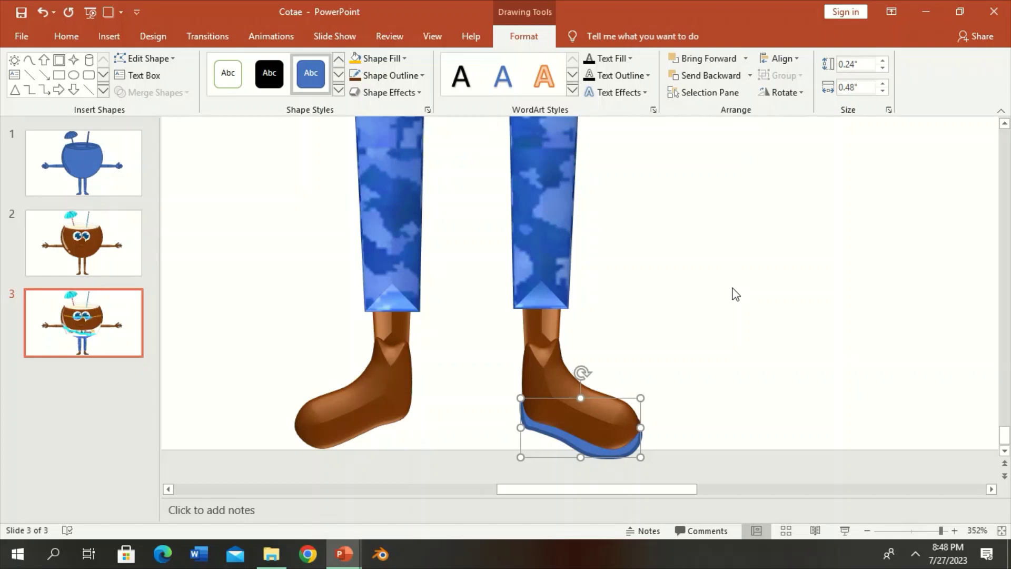
pyautogui.click(90, 12)
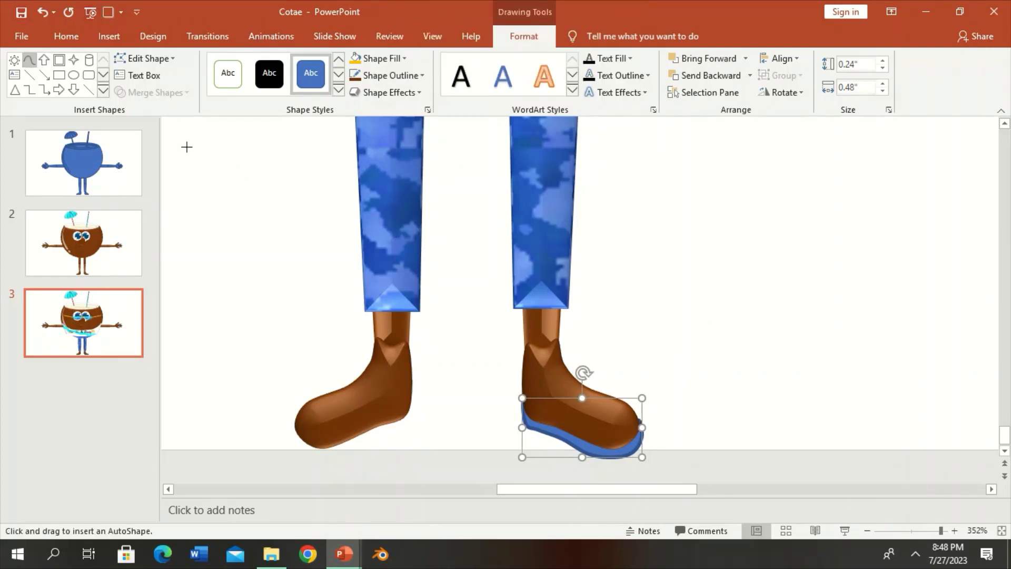
pyautogui.moveTo(605, 394); pyautogui.dragTo(575, 399)
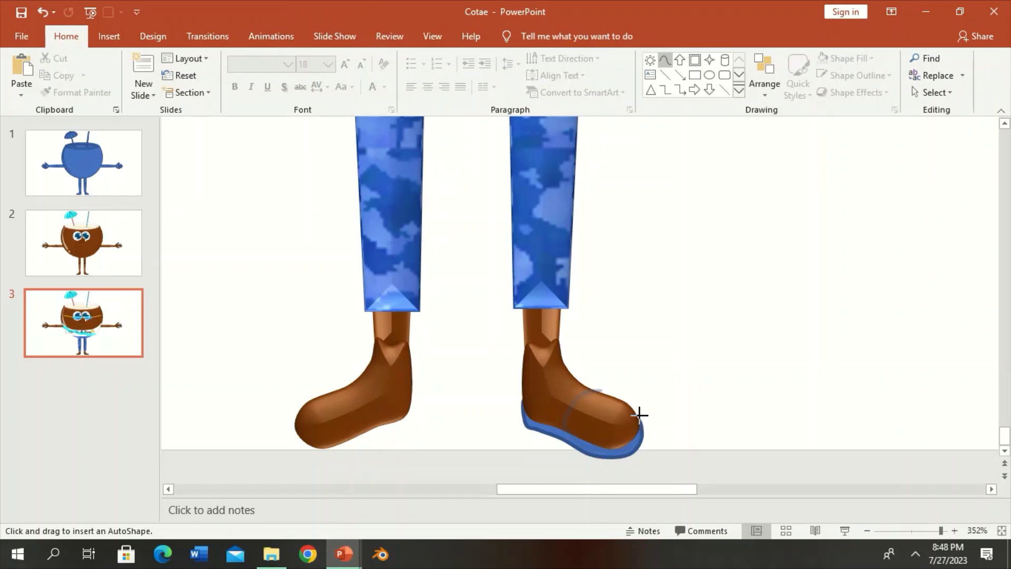
pyautogui.moveTo(639, 414); pyautogui.dragTo(611, 393)
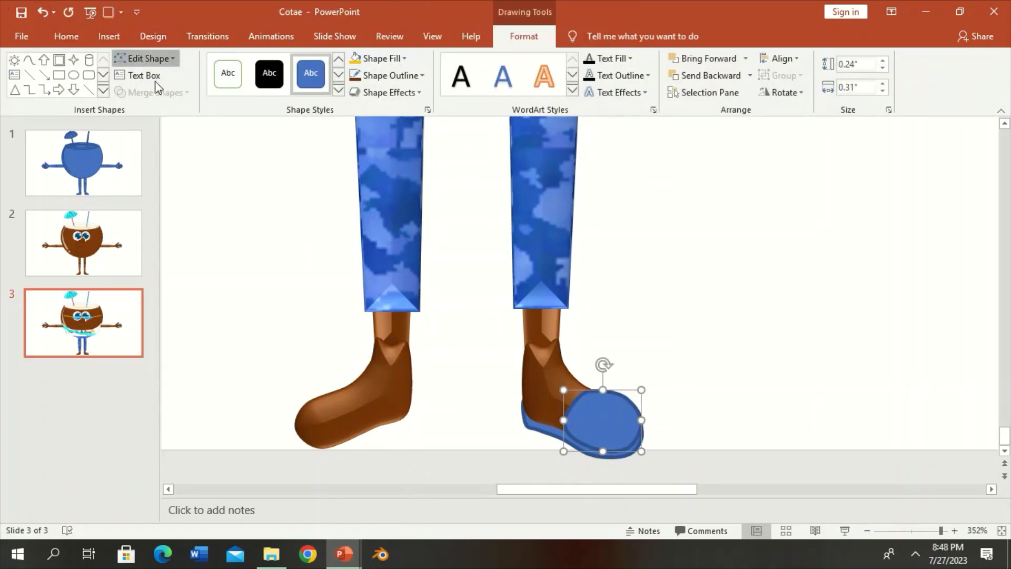
# Fill the right shoe's toe cap and sole peach.
pyautogui.keyDown('shift'); pyautogui.click(544, 442); pyautogui.keyUp('shift')
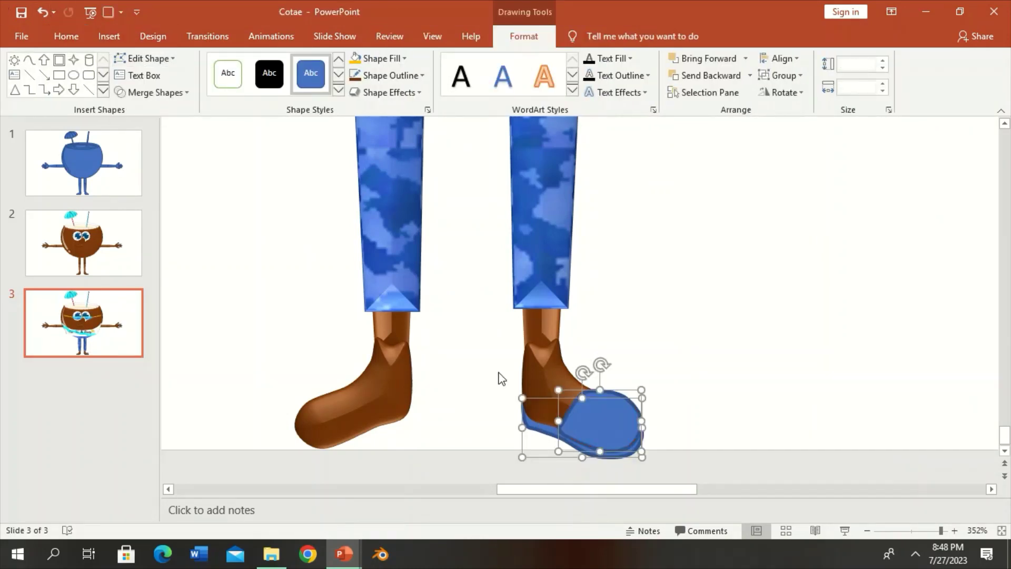
pyautogui.click(382, 58)
pyautogui.click(356, 200)
pyautogui.click(442, 143)
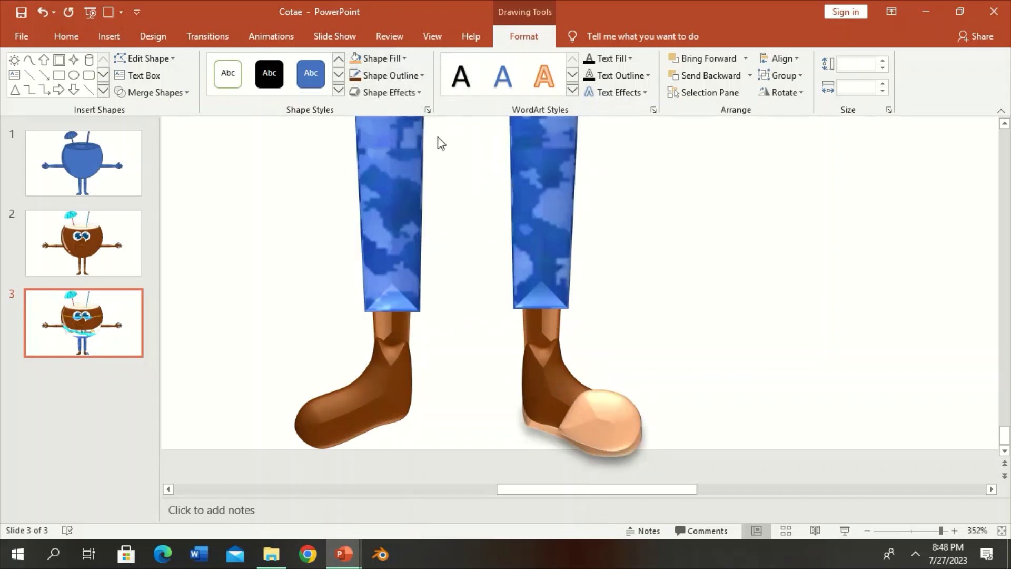
pyautogui.click(384, 92)
pyautogui.click(474, 149)
# Duplicate the peach toe cap and sole, flip horizontally, and move onto the left foot.
pyautogui.hotkey('ctrl', 'd')
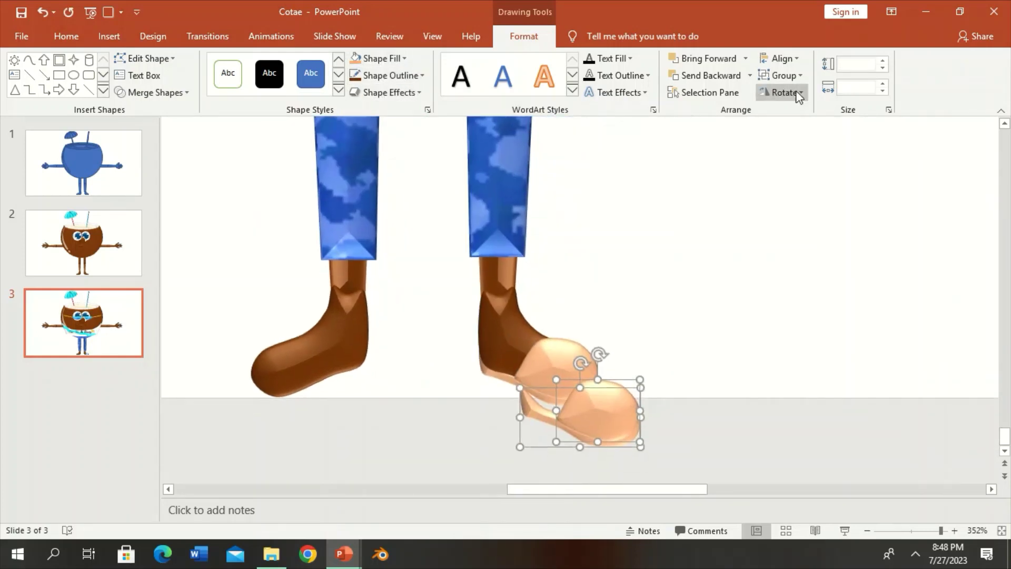
pyautogui.click(799, 92)
pyautogui.click(806, 163)
pyautogui.click(727, 441)
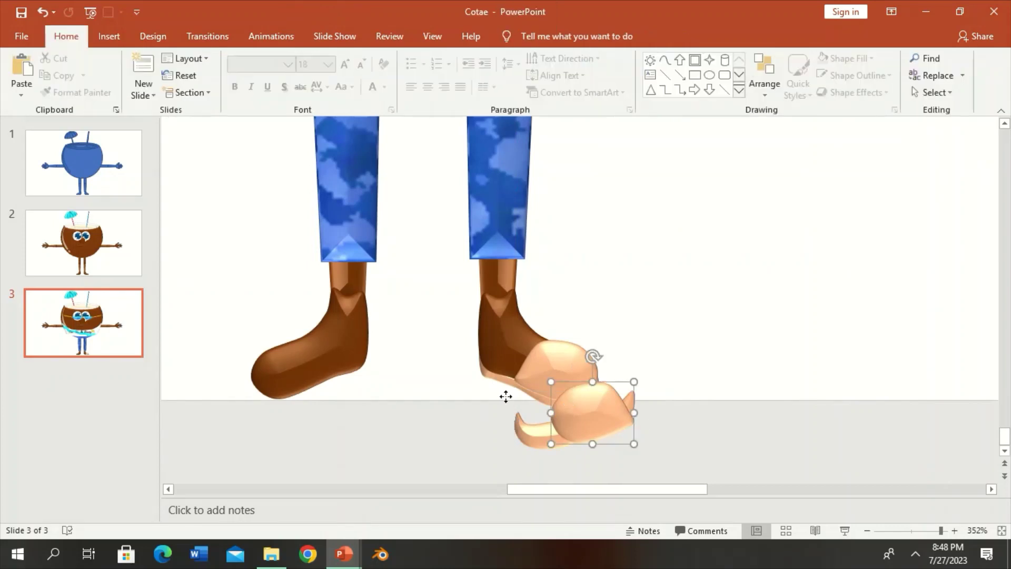
pyautogui.moveTo(506, 396)
pyautogui.mouseDown()
pyautogui.moveTo(568, 406)
pyautogui.moveTo(363, 365)
pyautogui.mouseUp()
# Send the left shoe pieces behind the foot and zoom out to the whole character.
pyautogui.scroll(1, 363, 369)
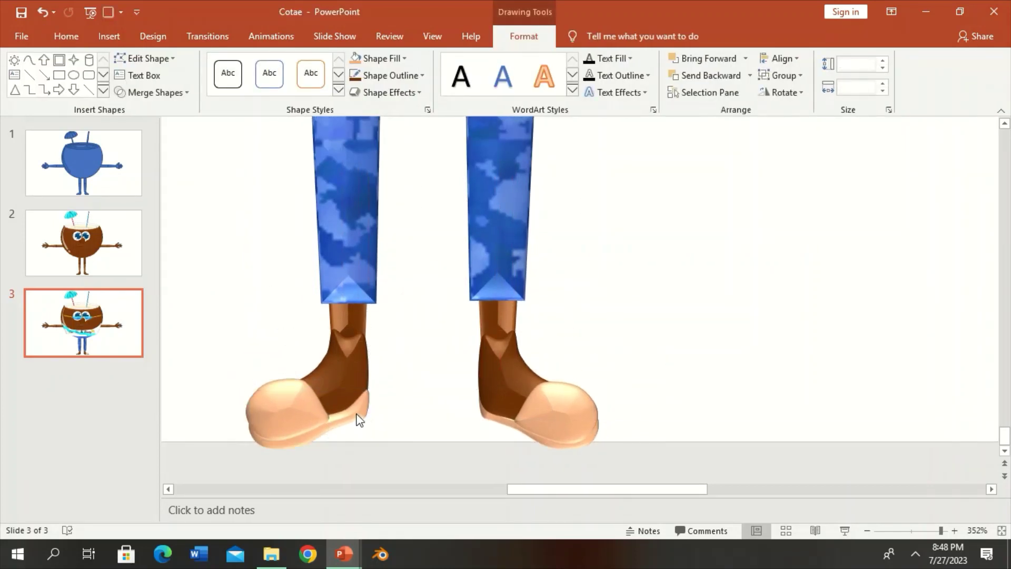
pyautogui.click(750, 75)
pyautogui.click(747, 112)
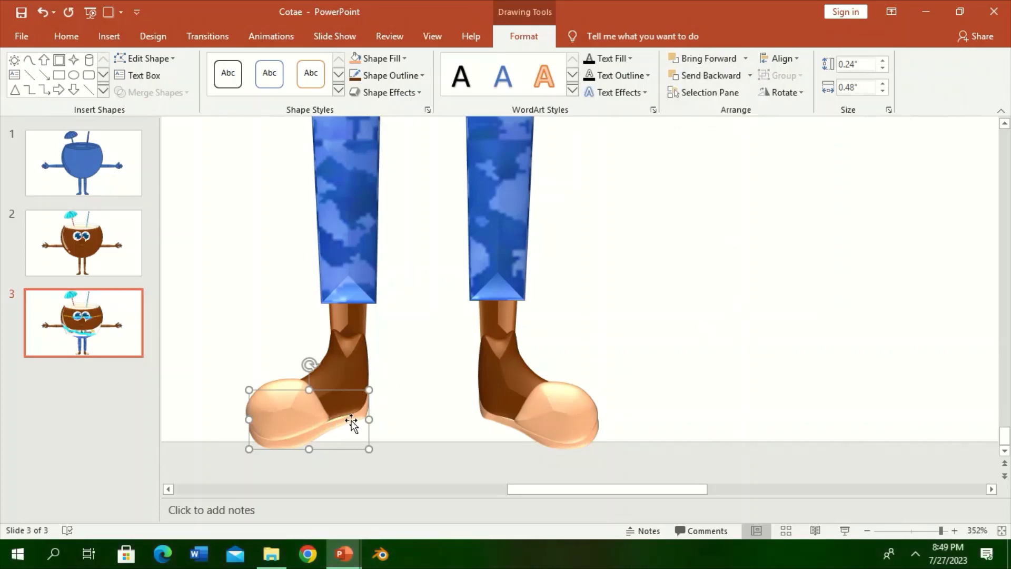
pyautogui.keyDown('shift'); pyautogui.click(289, 416); pyautogui.keyUp('shift')
pyautogui.click(462, 364)
pyautogui.click(311, 414)
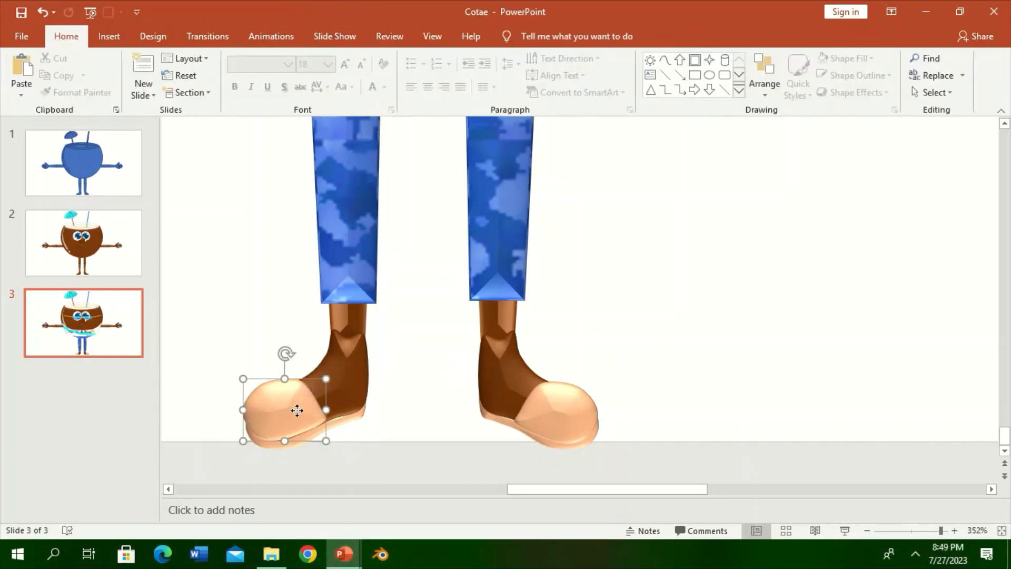
pyautogui.press('Escape')
pyautogui.moveTo(941, 530); pyautogui.dragTo(896, 532)
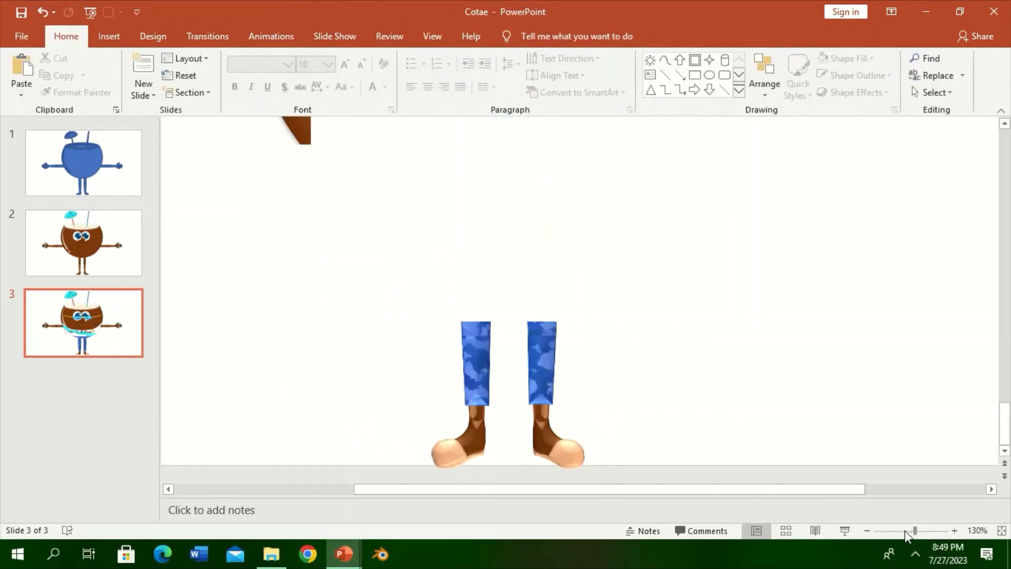